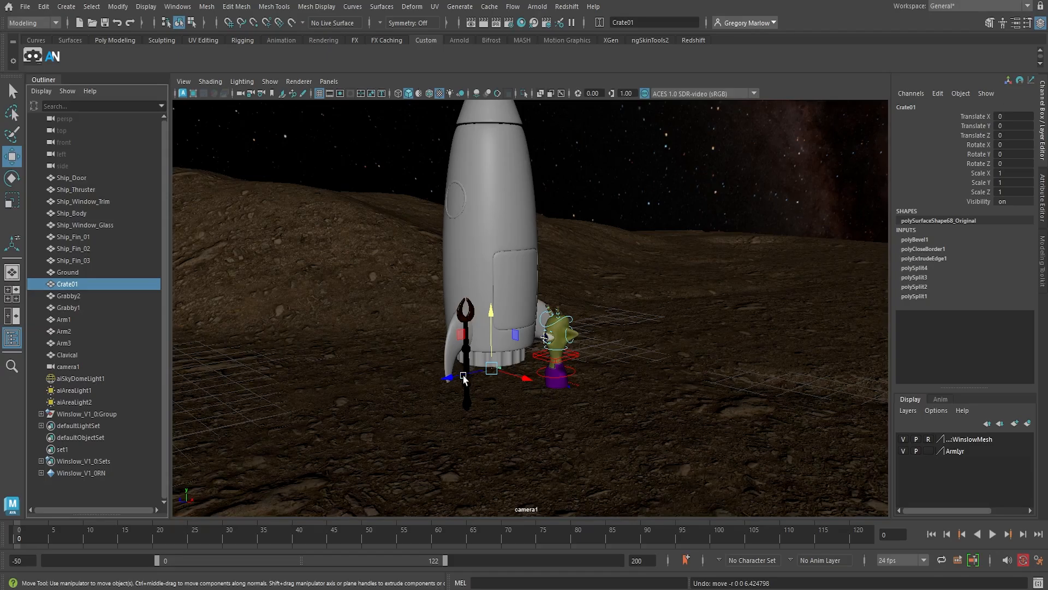
left_click_drag(463, 378, 353, 410)
key("ctrl+z")
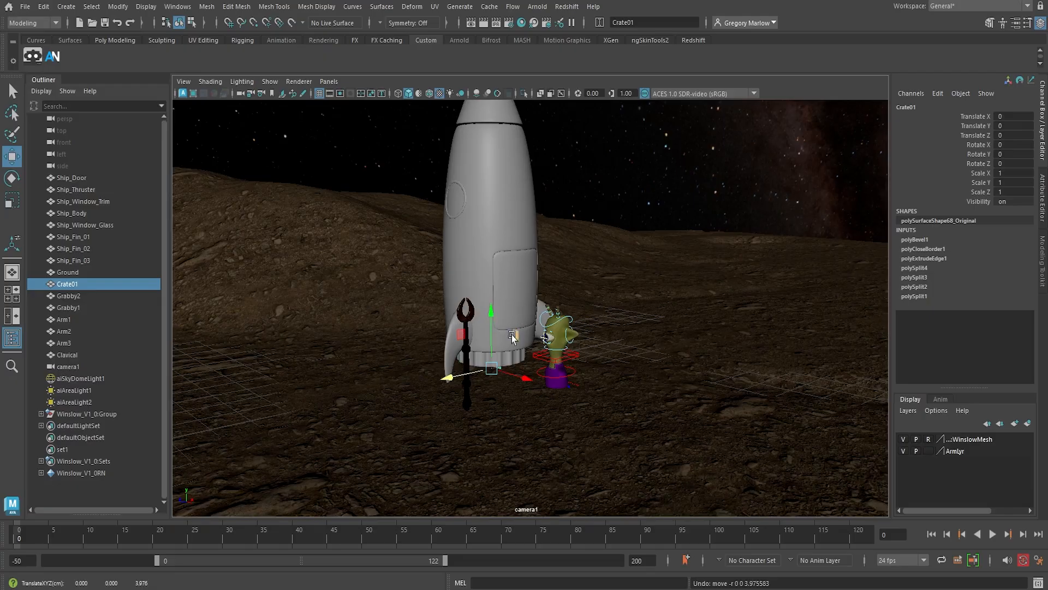
left_click(269, 82)
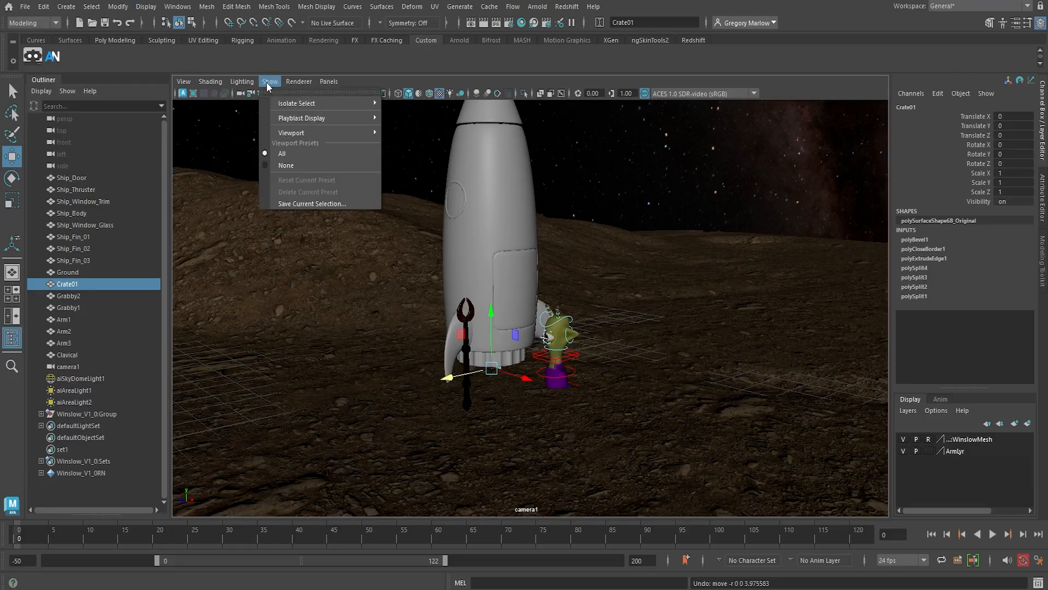
mouse_move(285, 103)
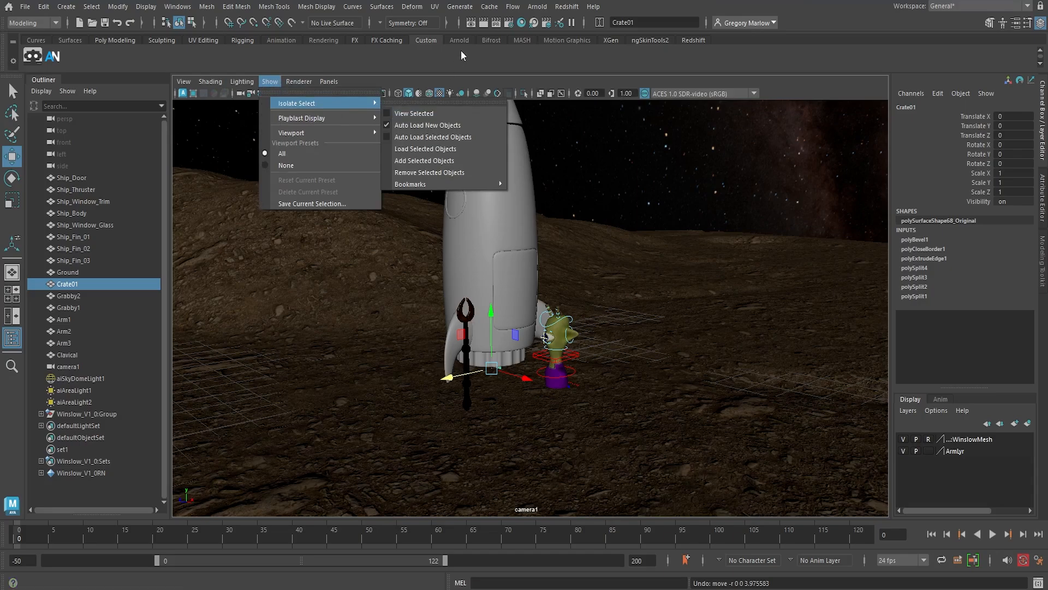
left_click(583, 162)
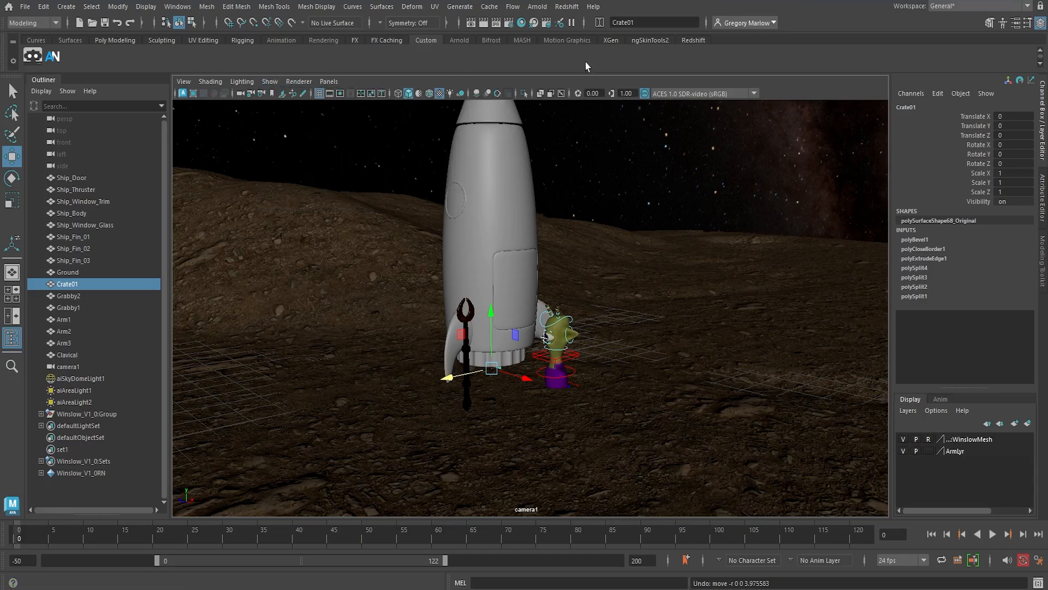
Step: Isolate the Crate01 panel in the viewport and frame it at an angle from the front
left_click(523, 94)
left_click_drag(554, 380, 428, 386, "alt")
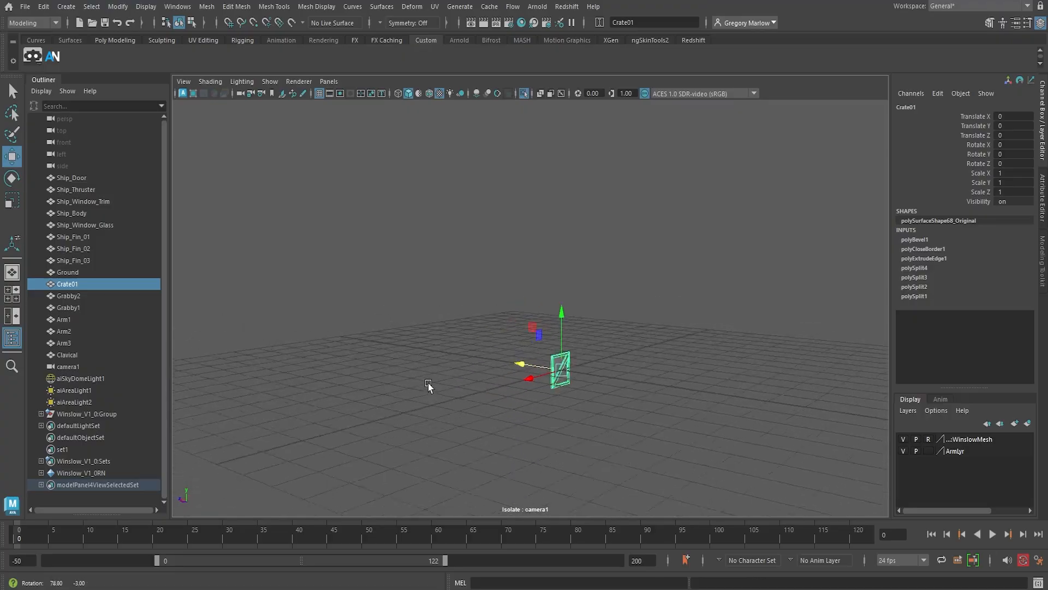
key("f")
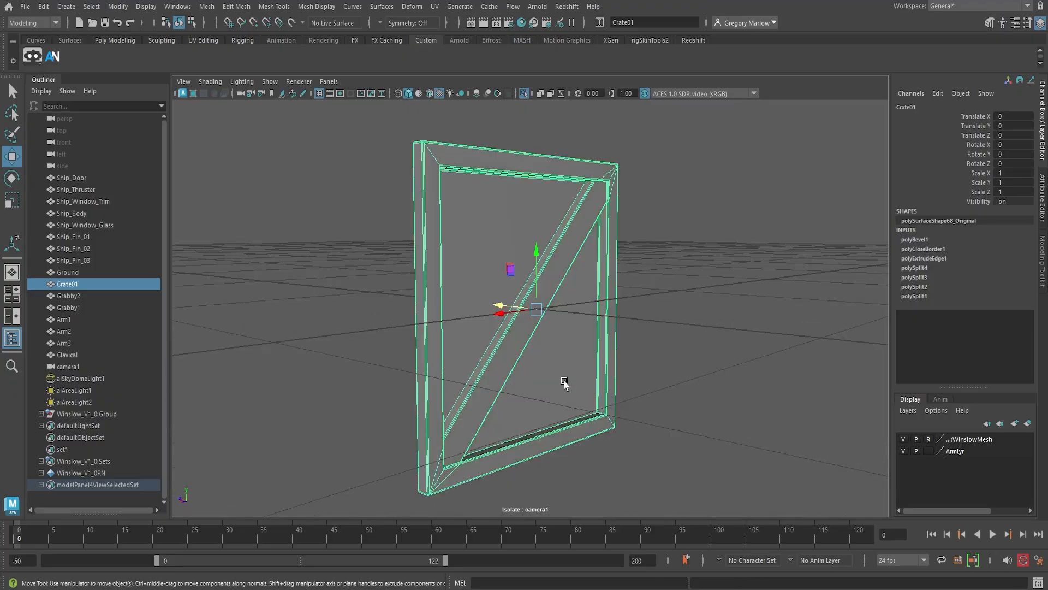
left_click_drag(564, 383, 587, 391, "alt")
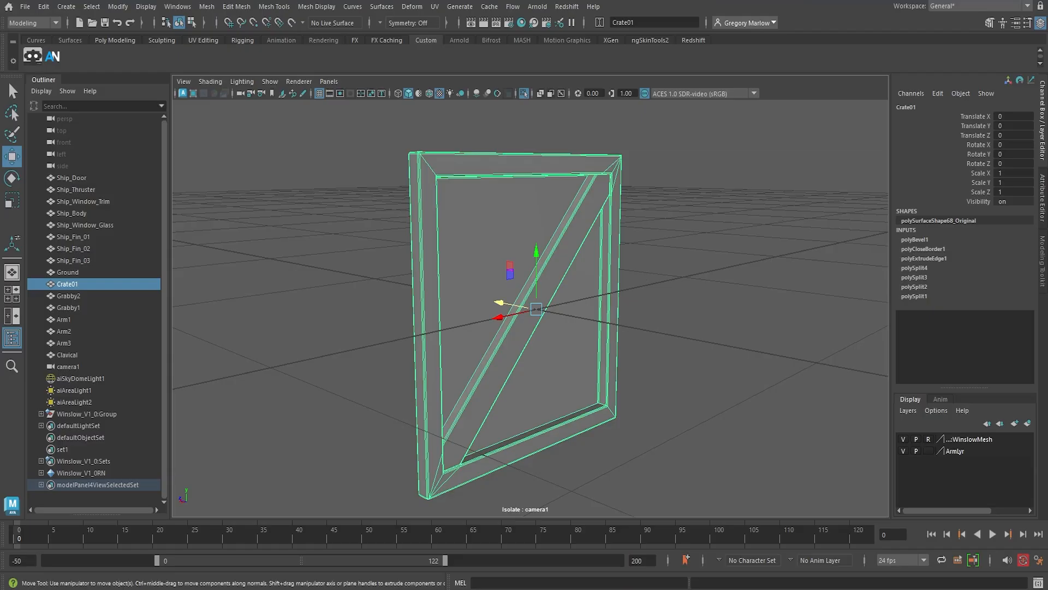
Step: Bring Hypershade into view and create an Arnold aiStandardSurface material, clearing the "file" filter from the node list
left_click_drag(1047, 17, 844, 41)
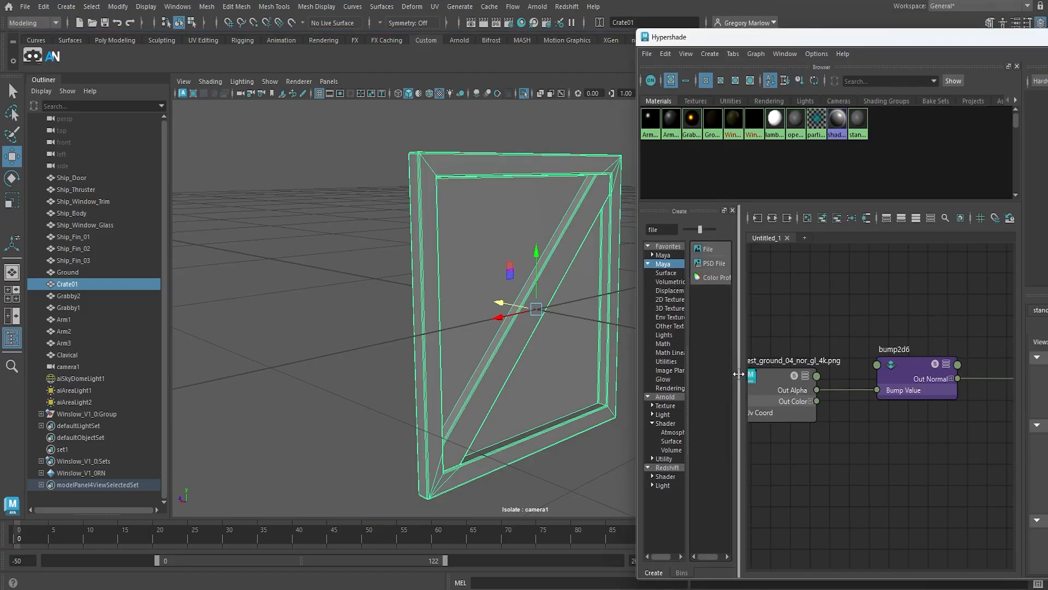
left_click_drag(737, 375, 832, 382)
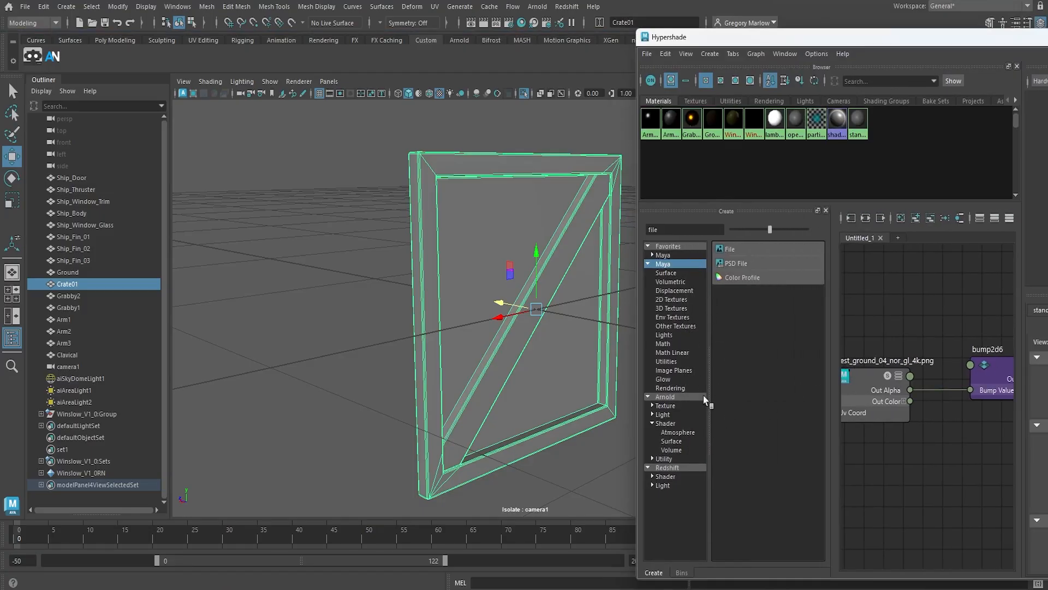
left_click(672, 441)
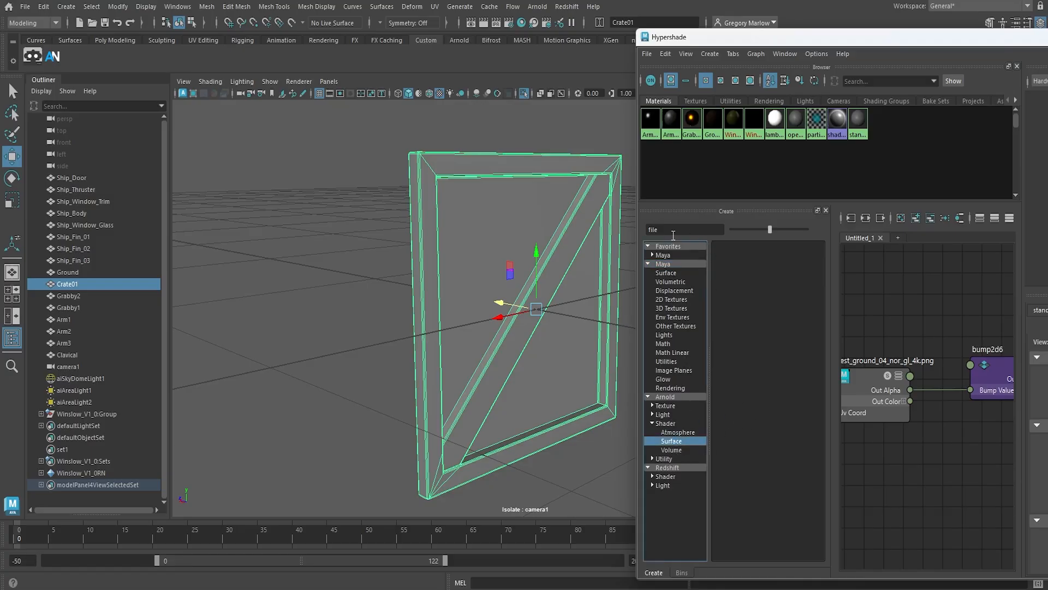
double_click(672, 230)
key("BackSpace")
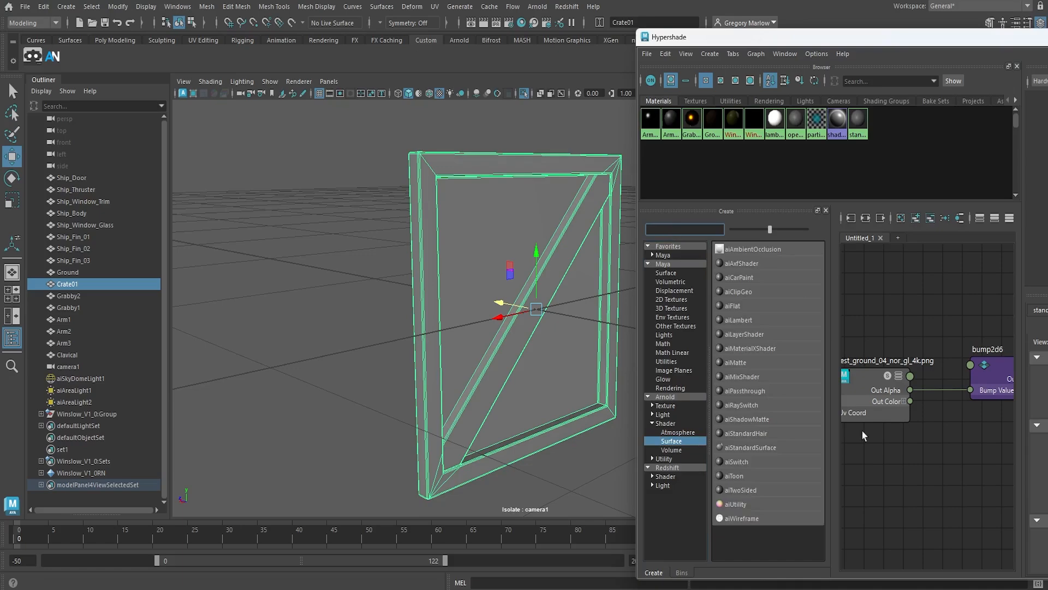
left_click(743, 448)
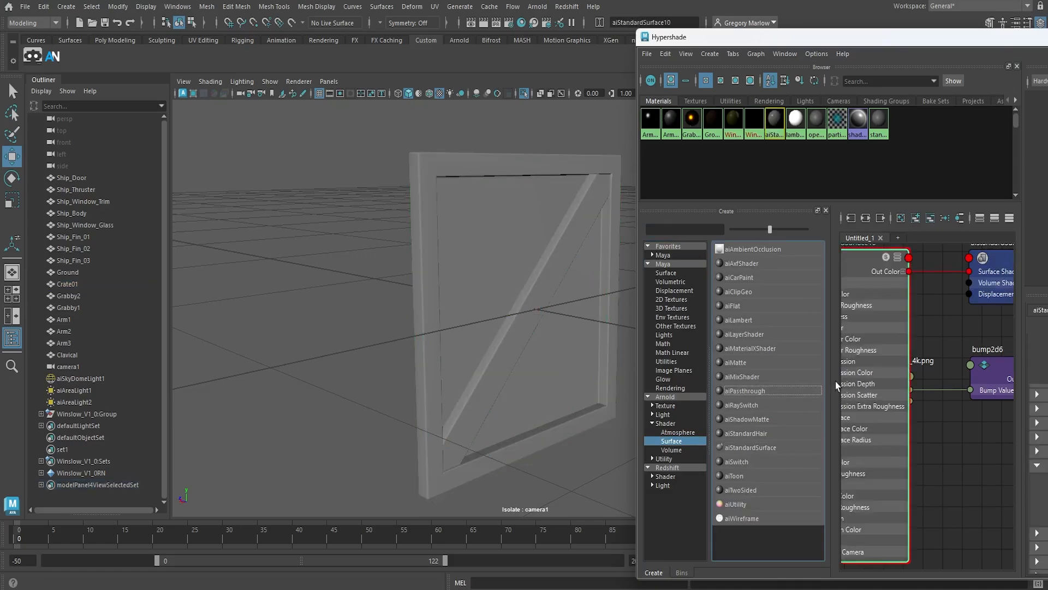
Step: Rename the new aiStandardSurface material as CrateMAT
left_click(534, 232)
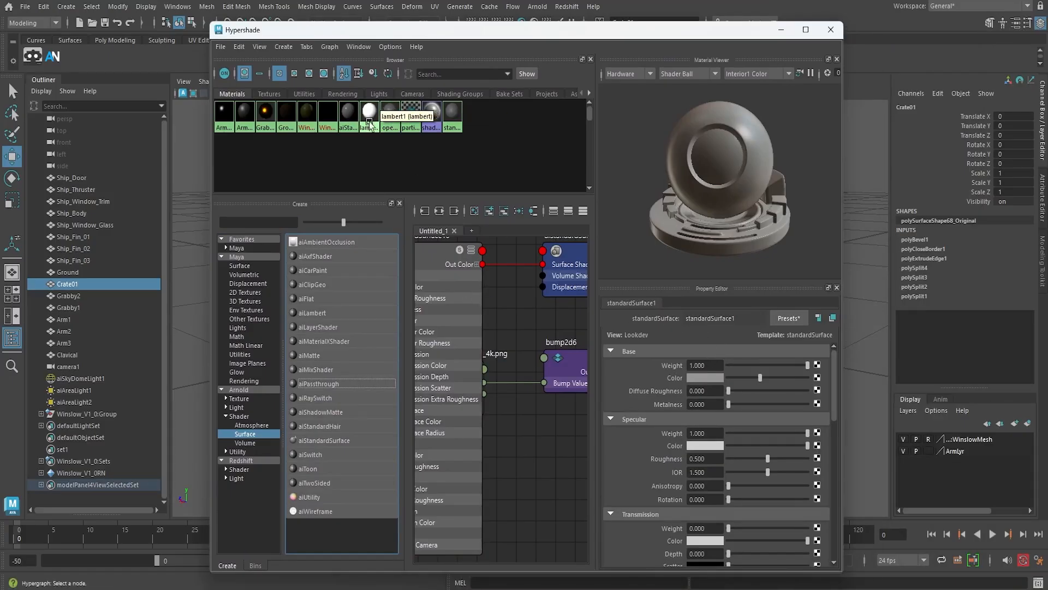
left_click(350, 115)
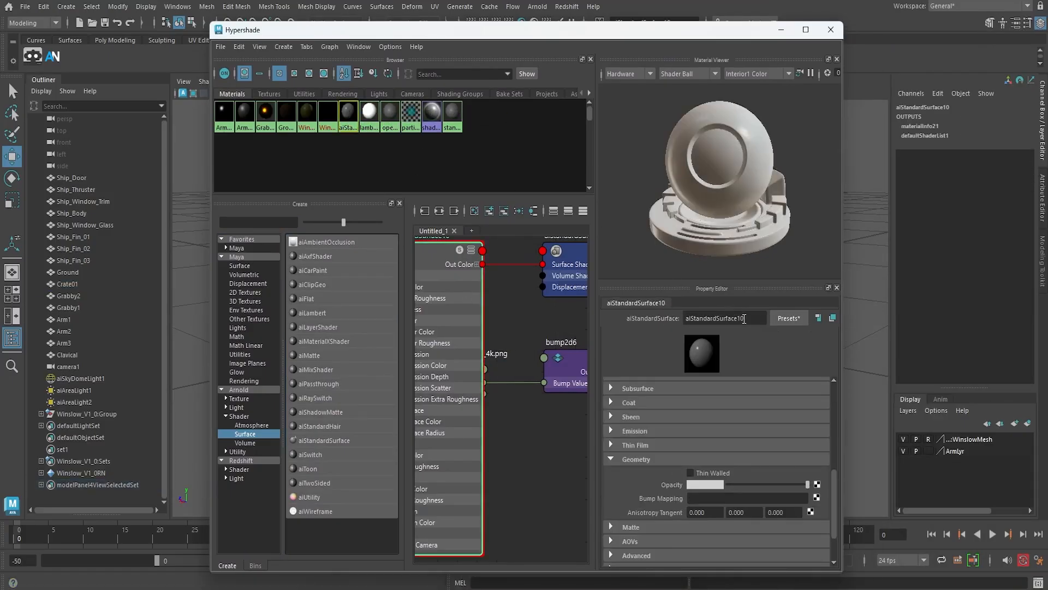
double_click(743, 320)
type("C")
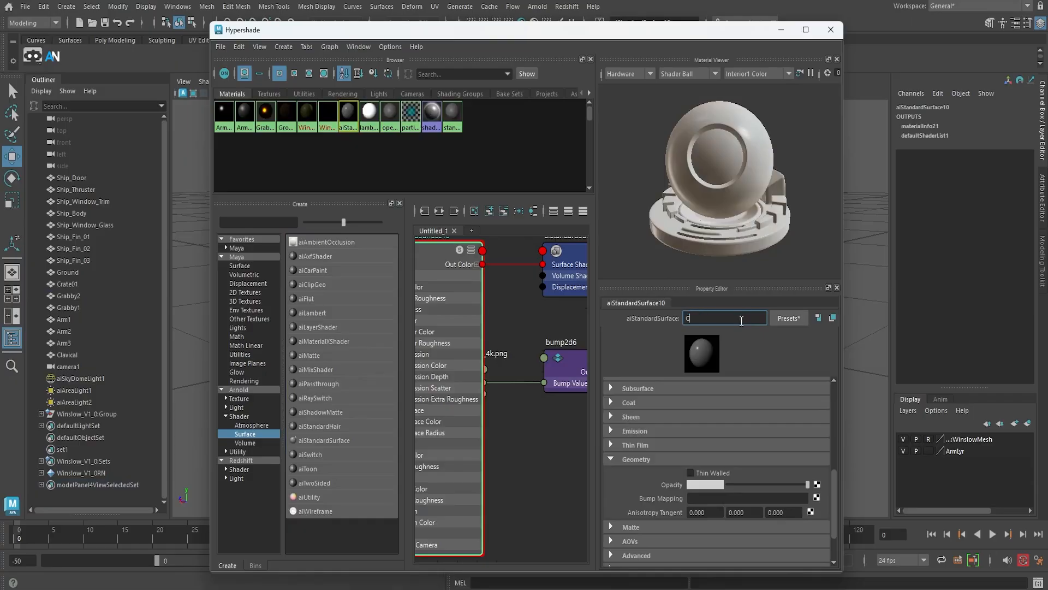
type("rateMAT")
key("Return")
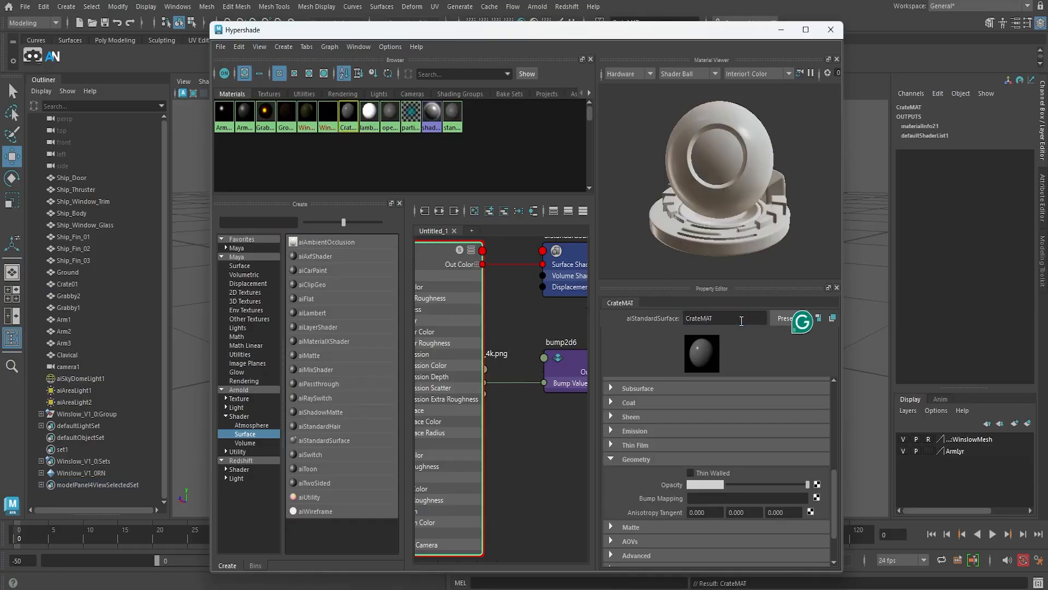
Step: Assign the CrateMAT material to the Crate01 panel in the viewport
left_click_drag(545, 36, 818, 40)
left_click(448, 231)
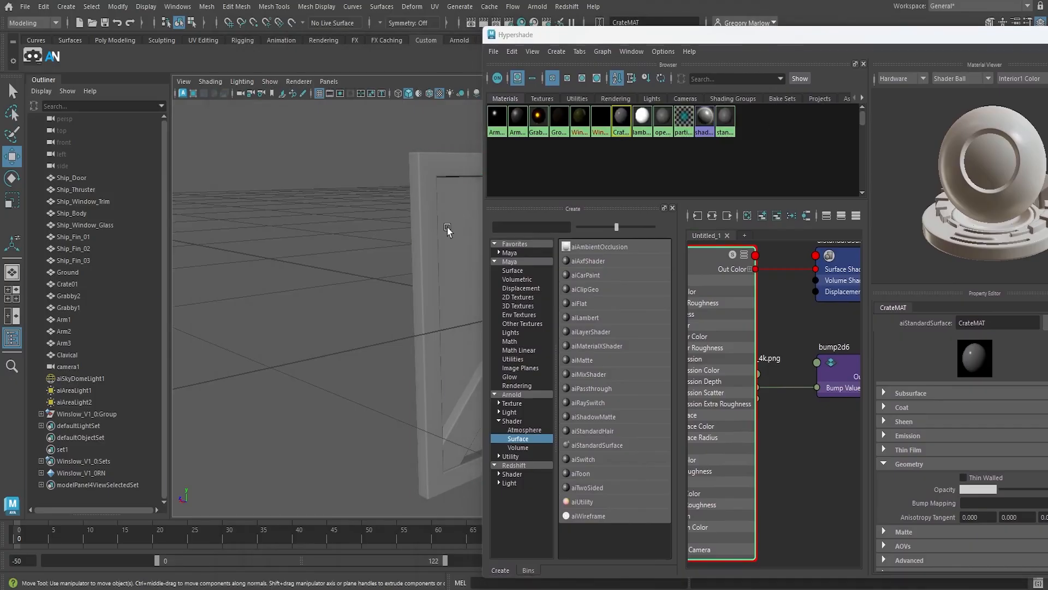
right_click_drag(621, 119, 627, 97)
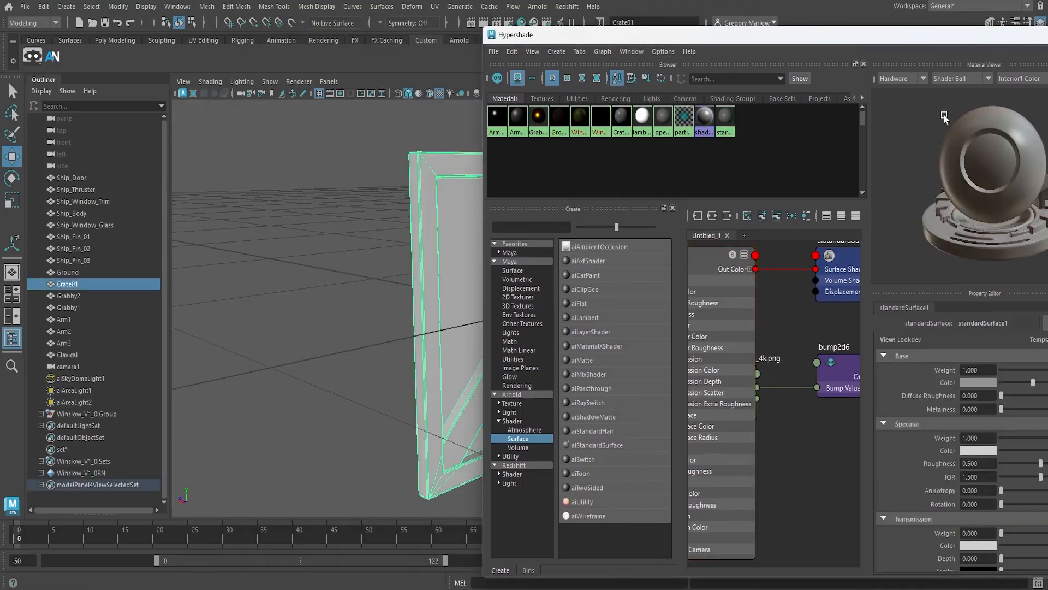
left_click_drag(750, 37, 1047, 141)
left_click_drag(661, 97, 609, 60)
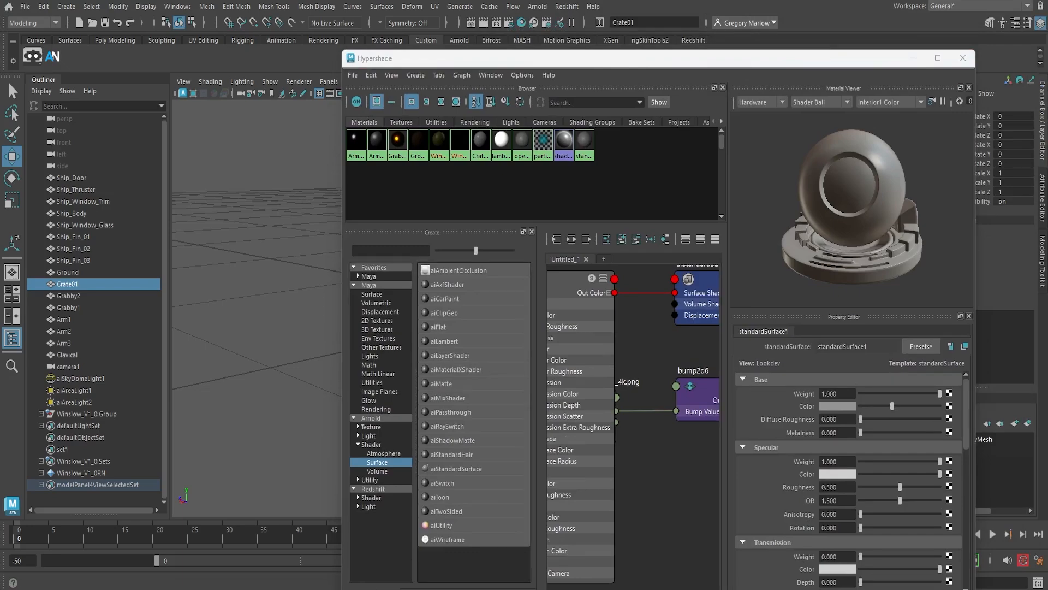
Step: Switch to the web browser and open the Wood category of Poly Haven's textures
left_click_drag(1047, 15, 378, 20)
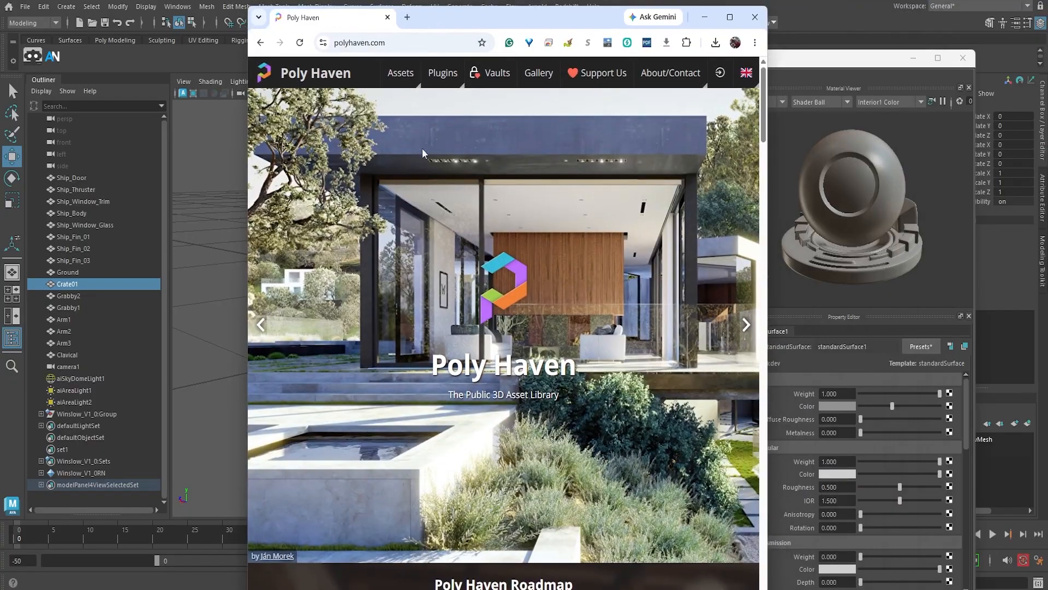
left_click(729, 17)
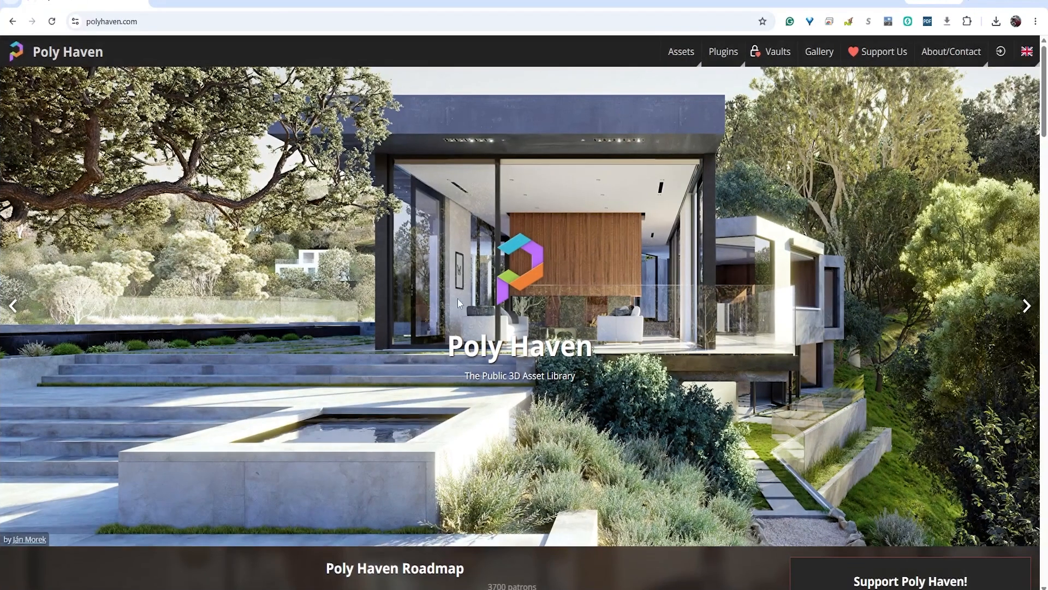
scroll(435, 366, "down", 5)
scroll(436, 365, "down", 7)
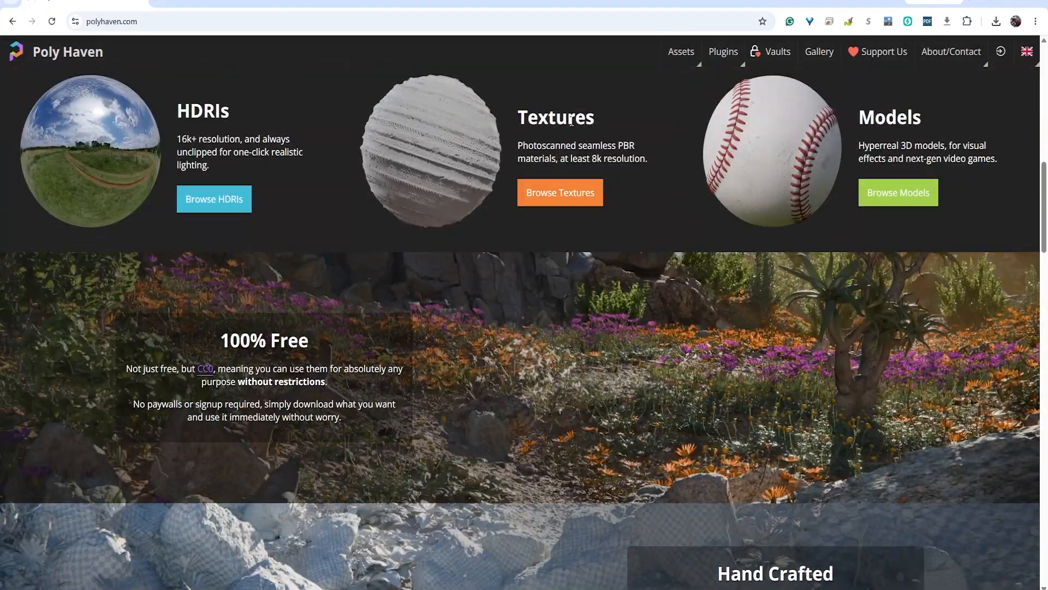
left_click(582, 199)
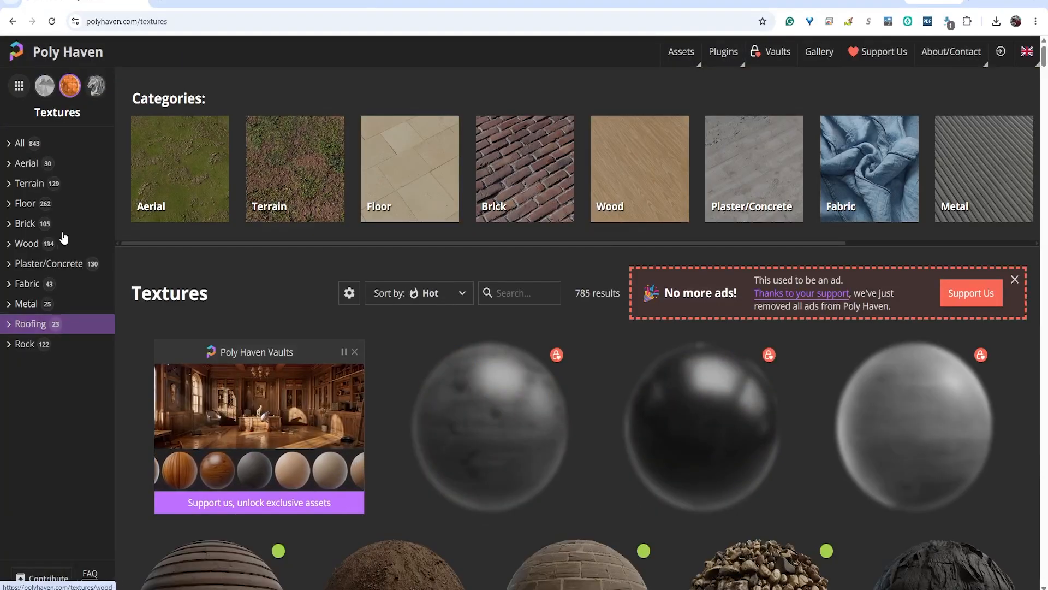
left_click(22, 244)
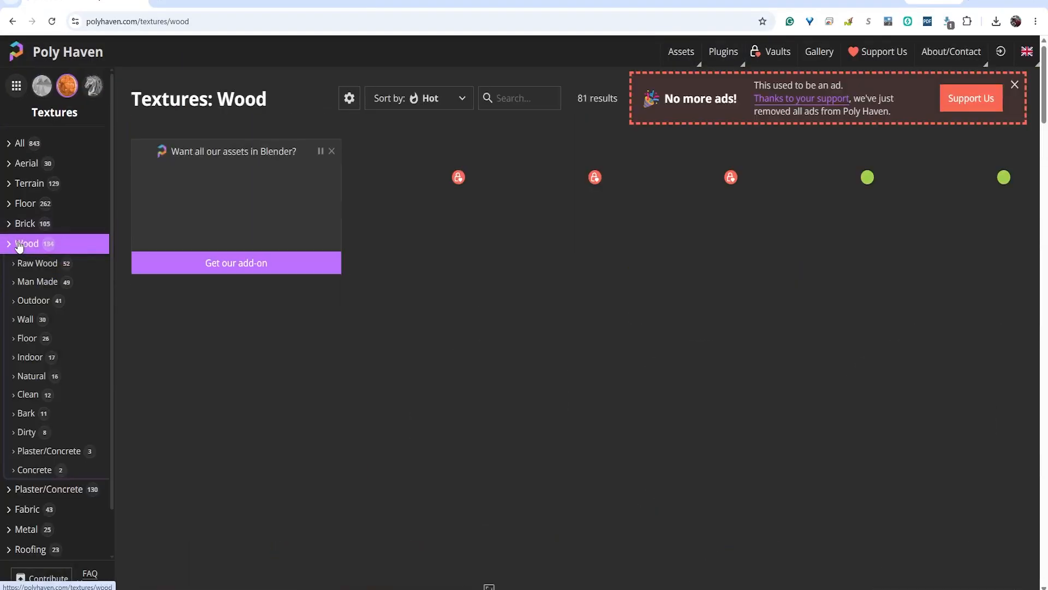
Step: Download the Plywood texture as a 4K ZIP with PNG AO/Rough/Metal, Diffuse and Normal (GL) maps into the Rocket project's sourceimages folder
scroll(567, 355, "down", 4)
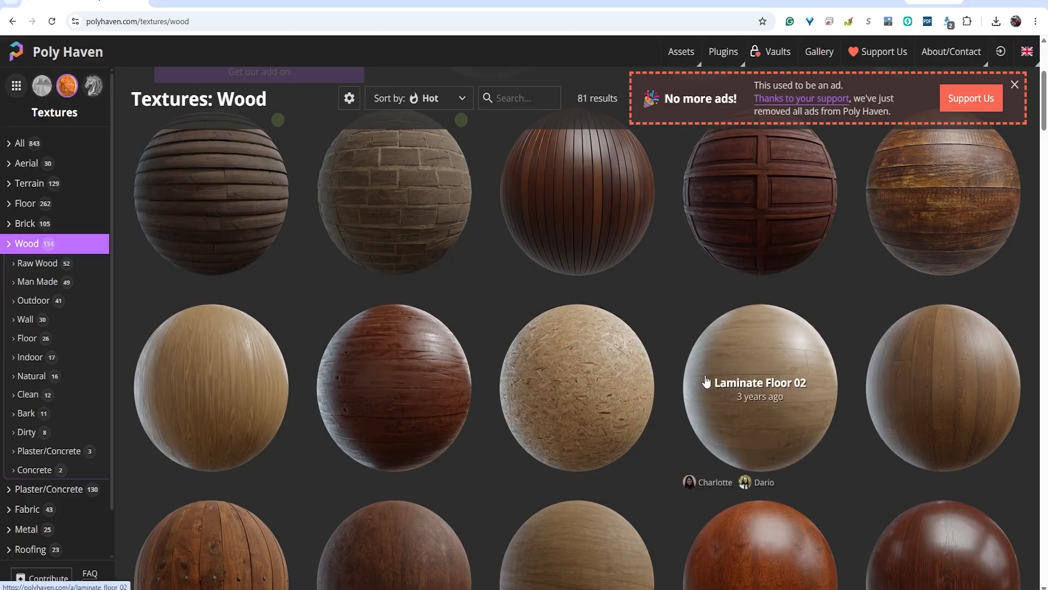
scroll(529, 394, "down", 3)
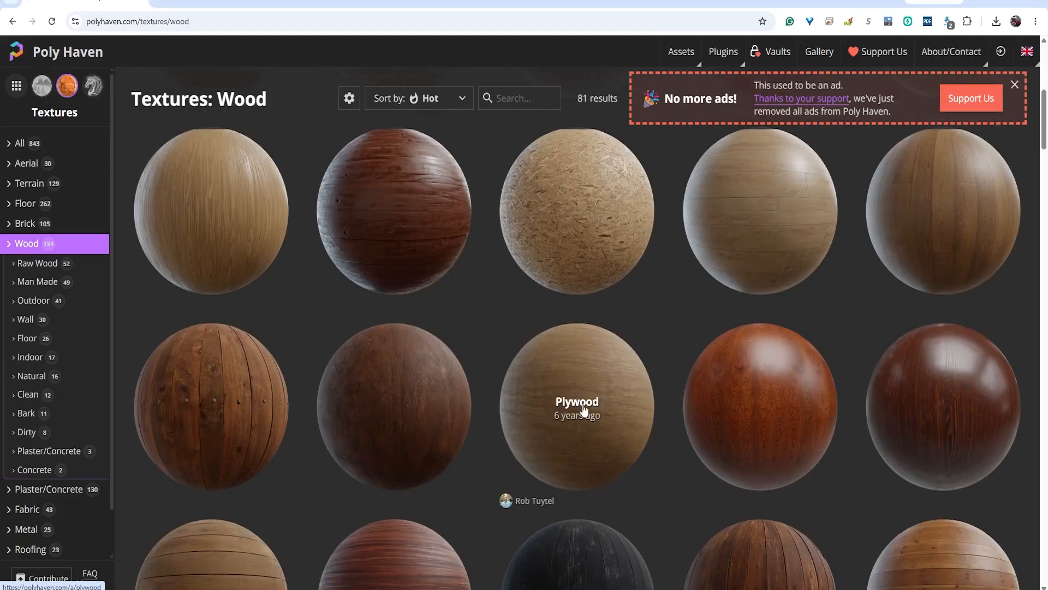
left_click(583, 409)
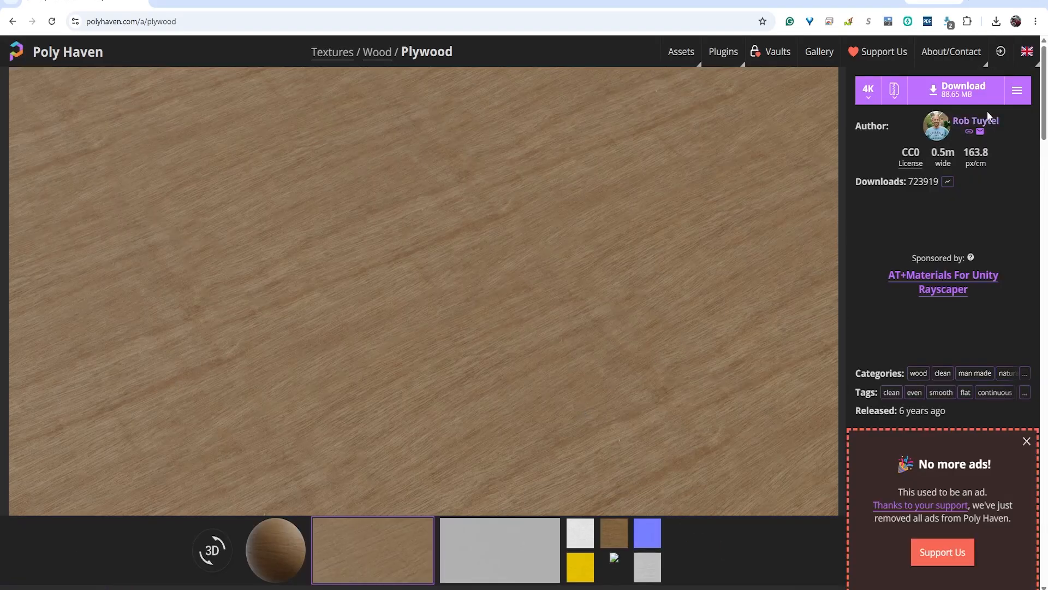
left_click(1017, 93)
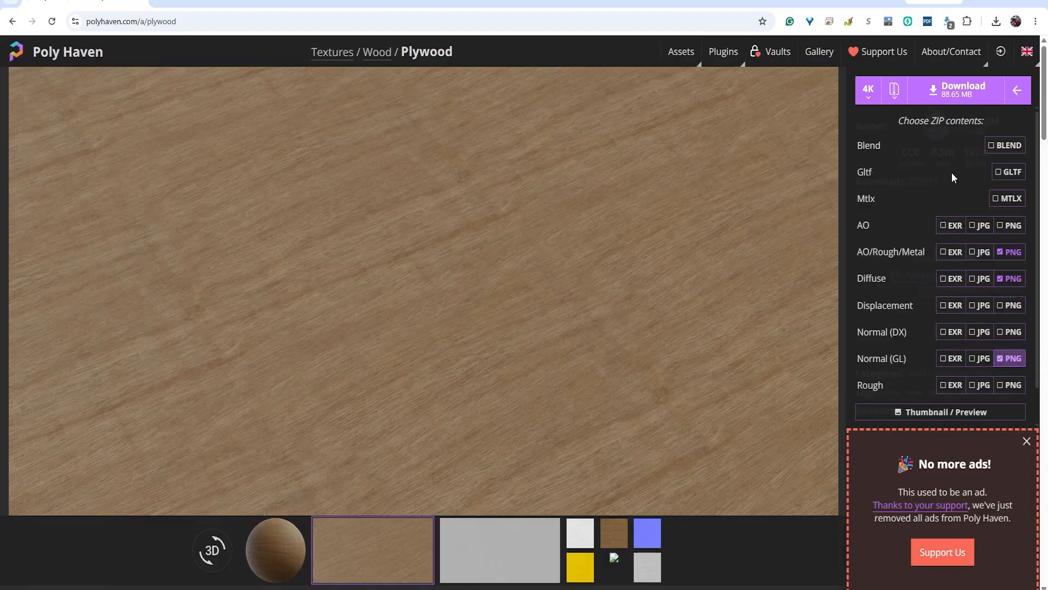
left_click(956, 92)
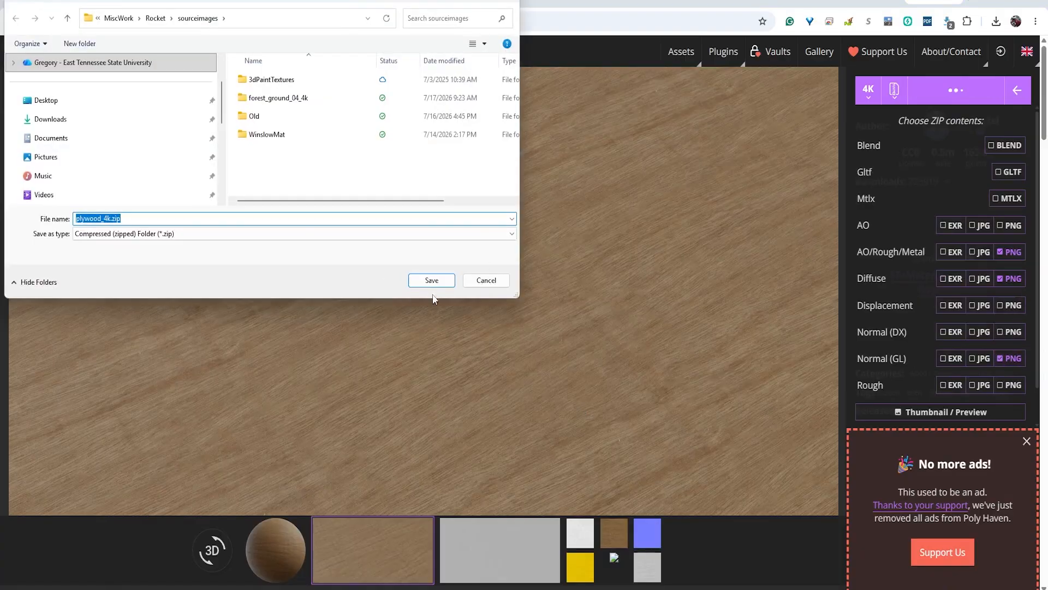
left_click(432, 281)
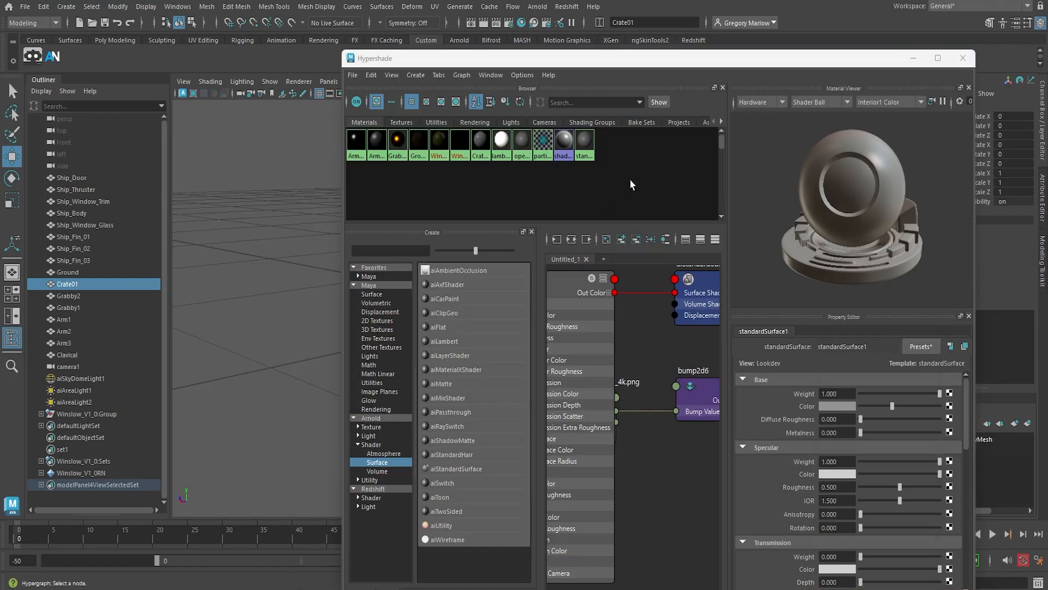
Step: Switch to File Explorer and extract plywood_4k.zip into a plywood_4k folder inside sourceimages
mouse_move(537, 588)
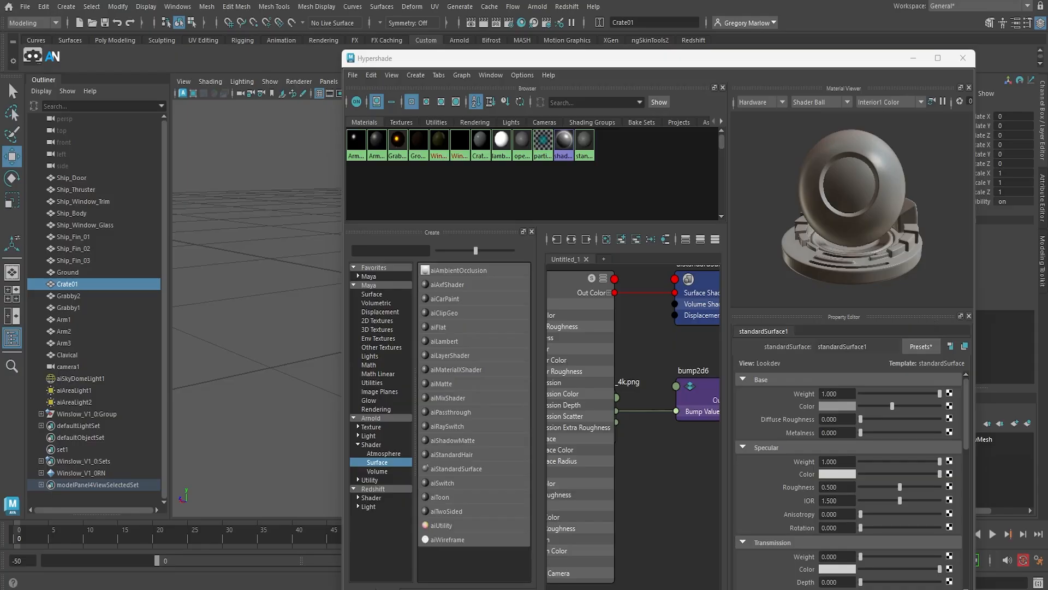
left_click_drag(1047, 116, 405, 102)
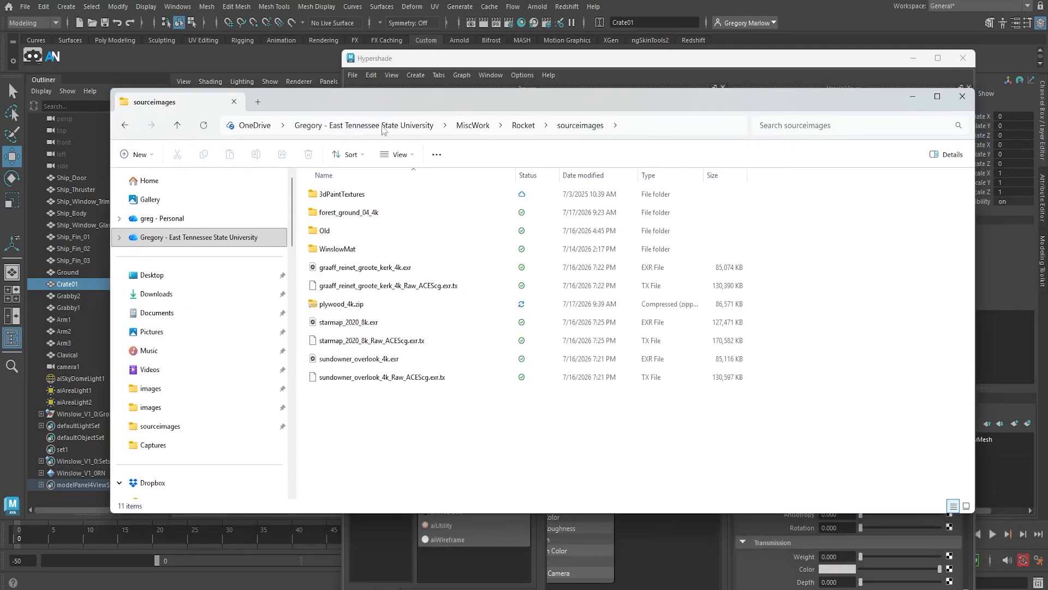
left_click(336, 305)
right_click(337, 308)
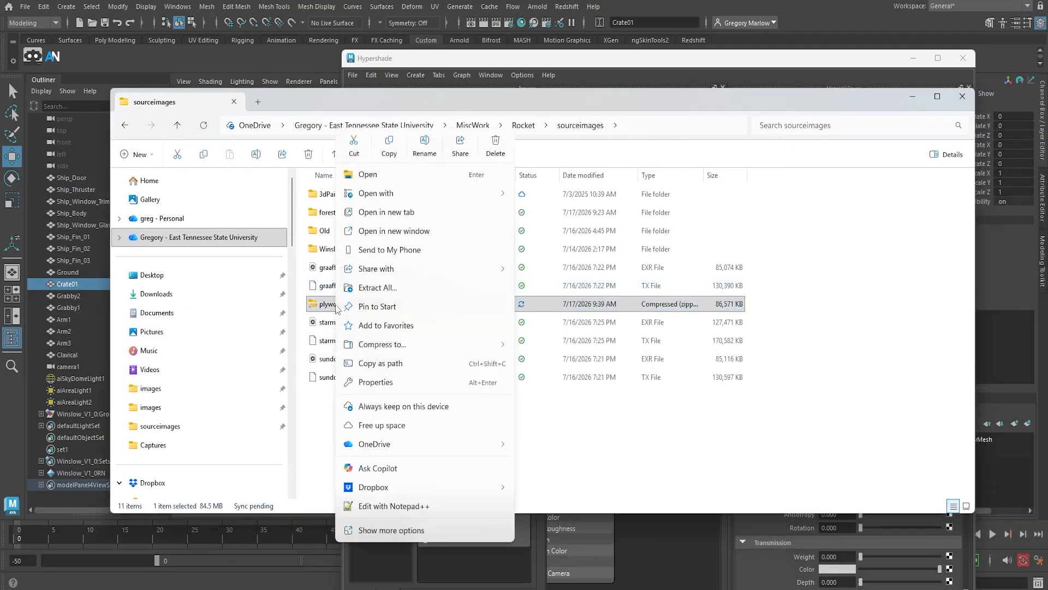
left_click(377, 288)
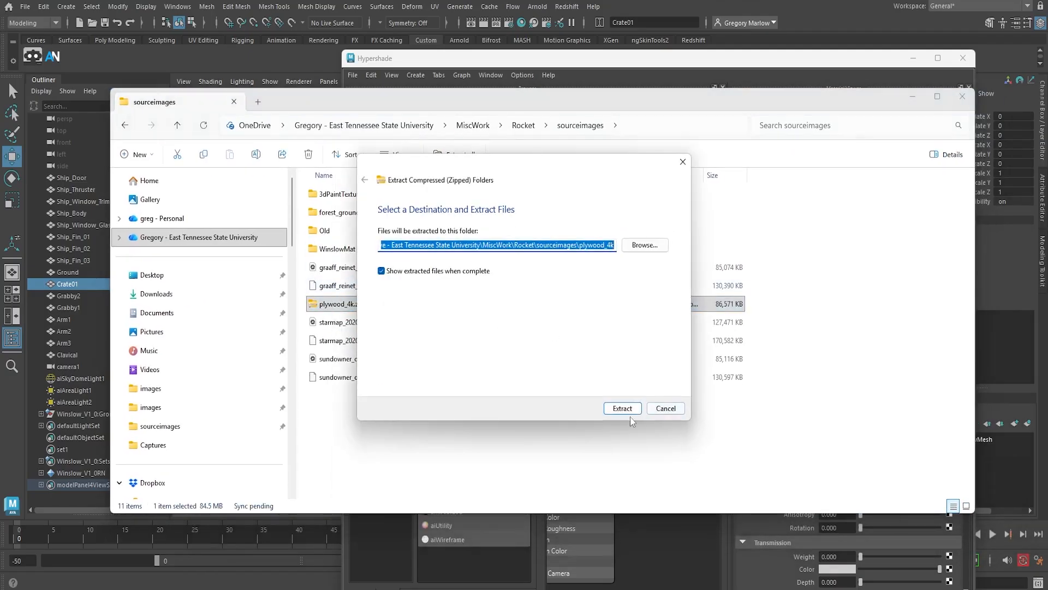
left_click(625, 410)
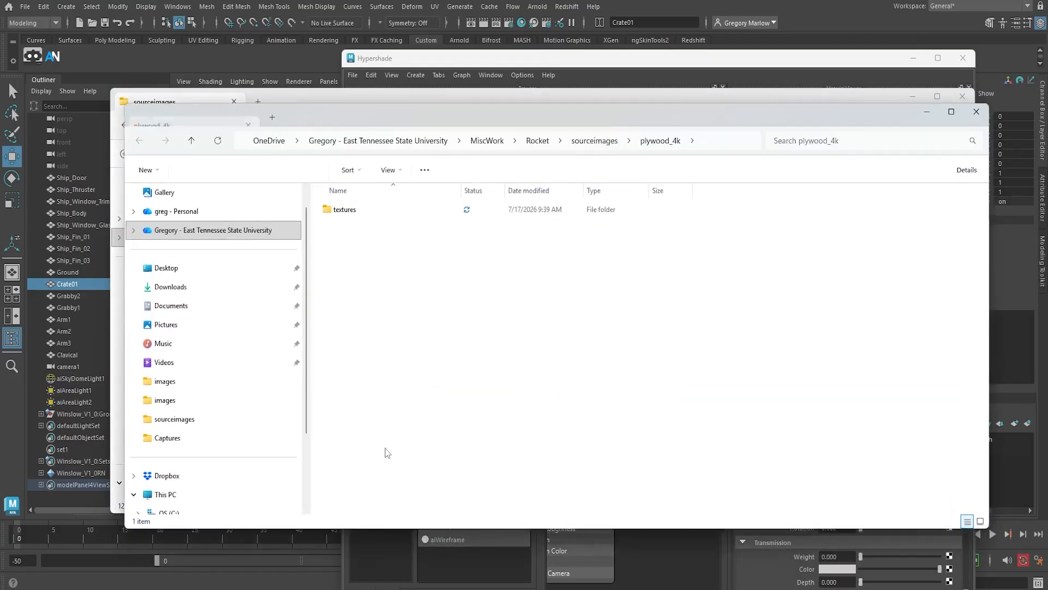
Step: Delete plywood_4k.zip from sourceimages and open the textures folder inside plywood_4k to view the extracted maps
left_click(976, 112)
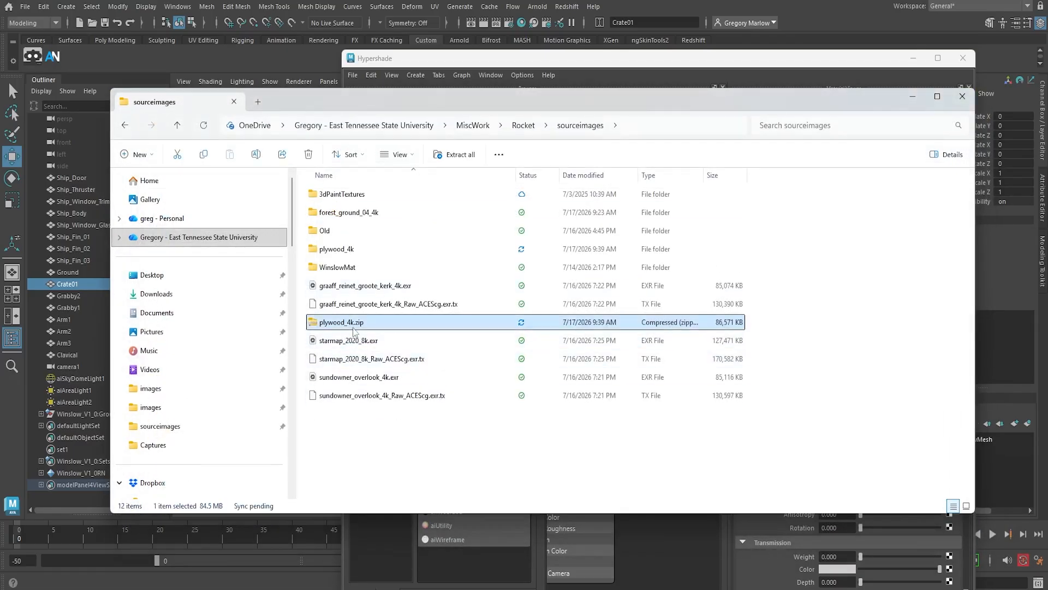
key("Delete")
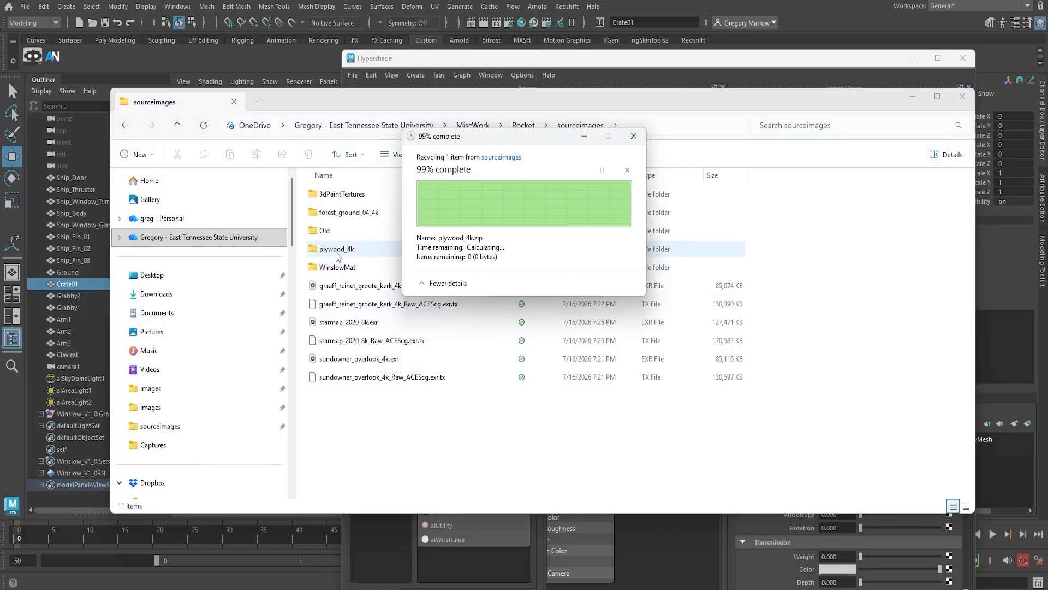
double_click(336, 249)
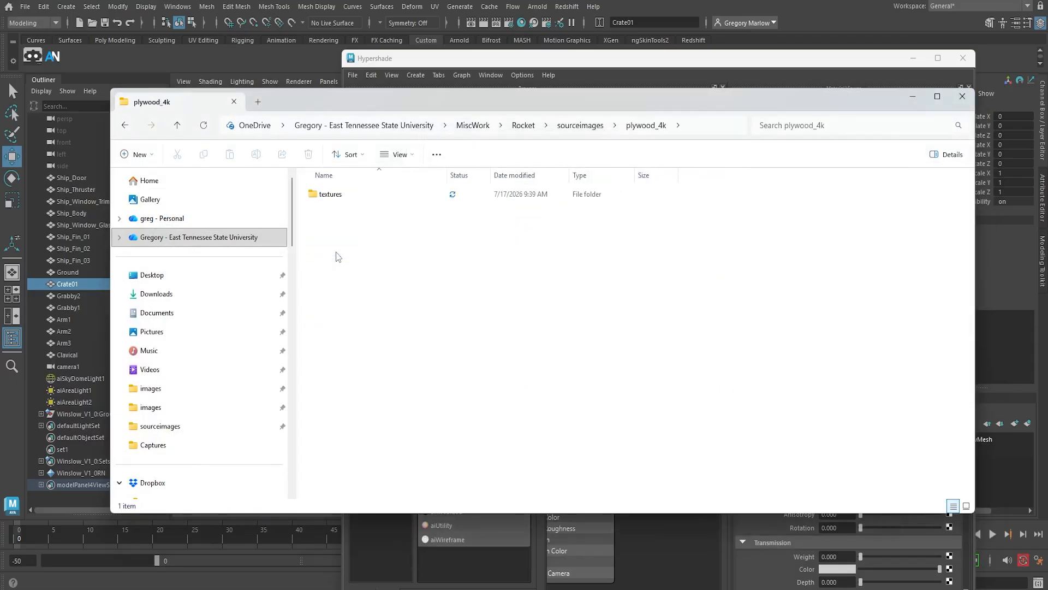
left_click(343, 195)
double_click(336, 194)
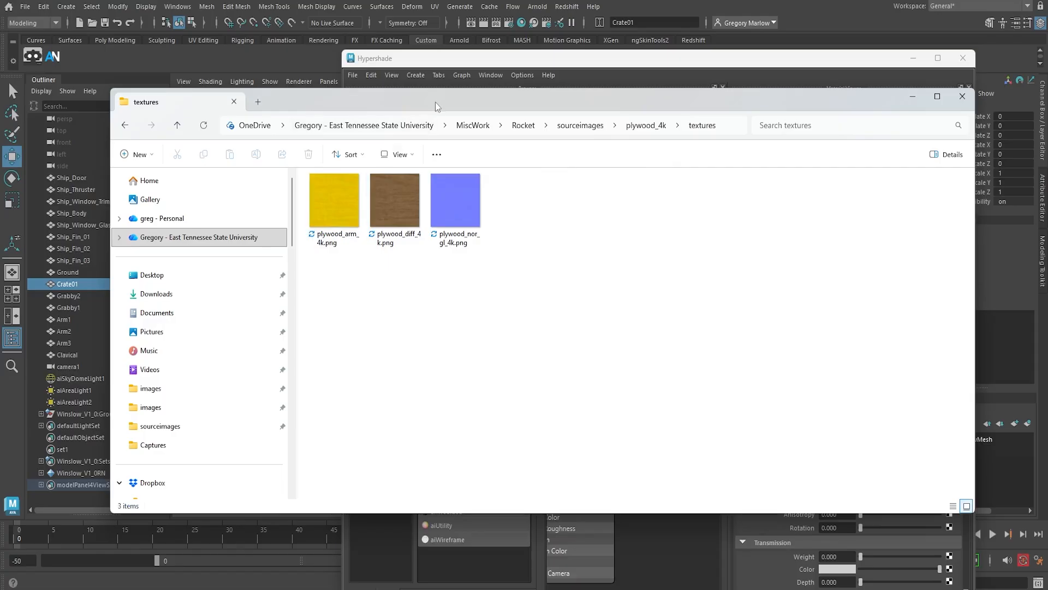
left_click_drag(435, 104, 1047, 103)
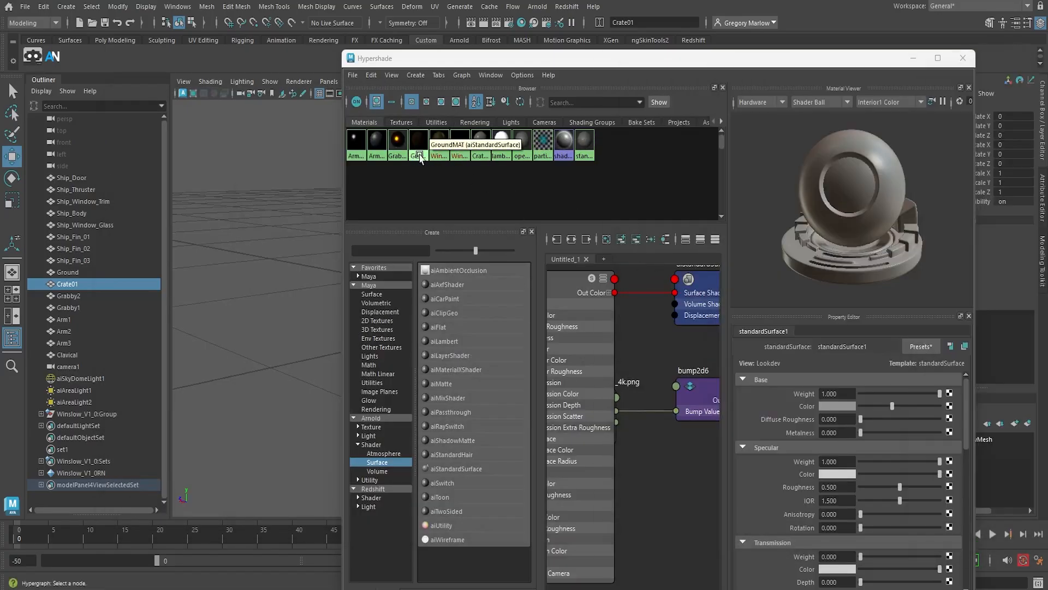
Step: Switch back to Maya, graph CrateMAT's network in the Hypershade and widen the Hypershade window
right_click(480, 152)
left_click(502, 303)
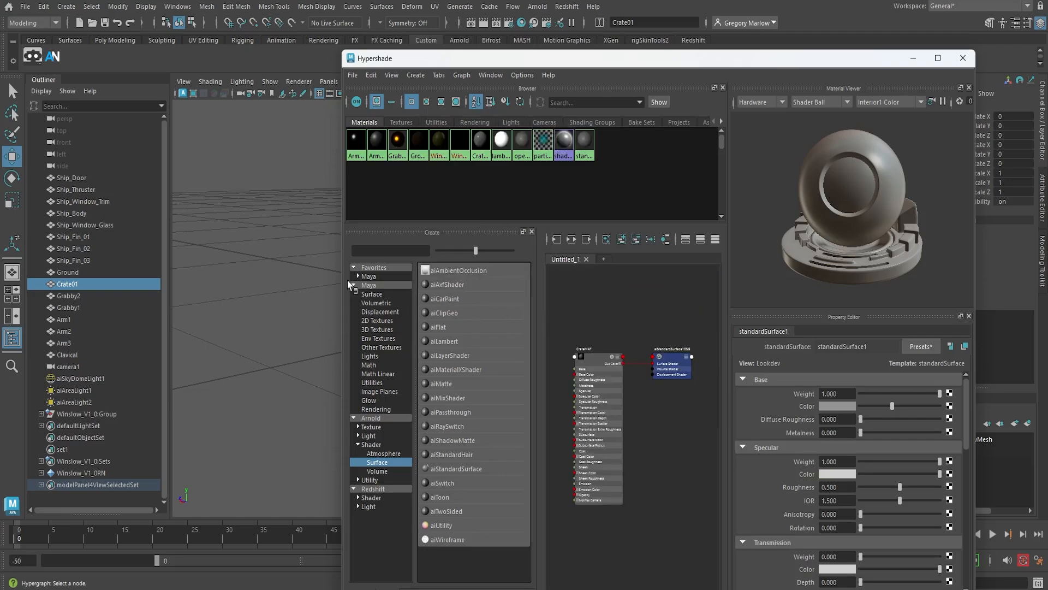
left_click_drag(340, 283, 119, 283)
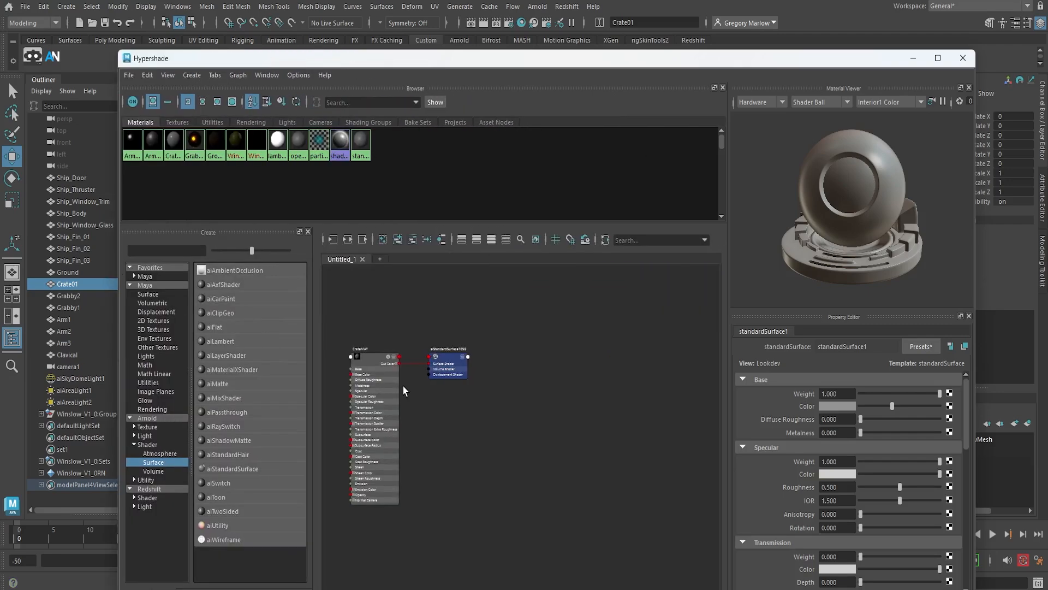
Step: Connect a new File texture node to the base Color of the CrateMAT material
left_click(370, 364)
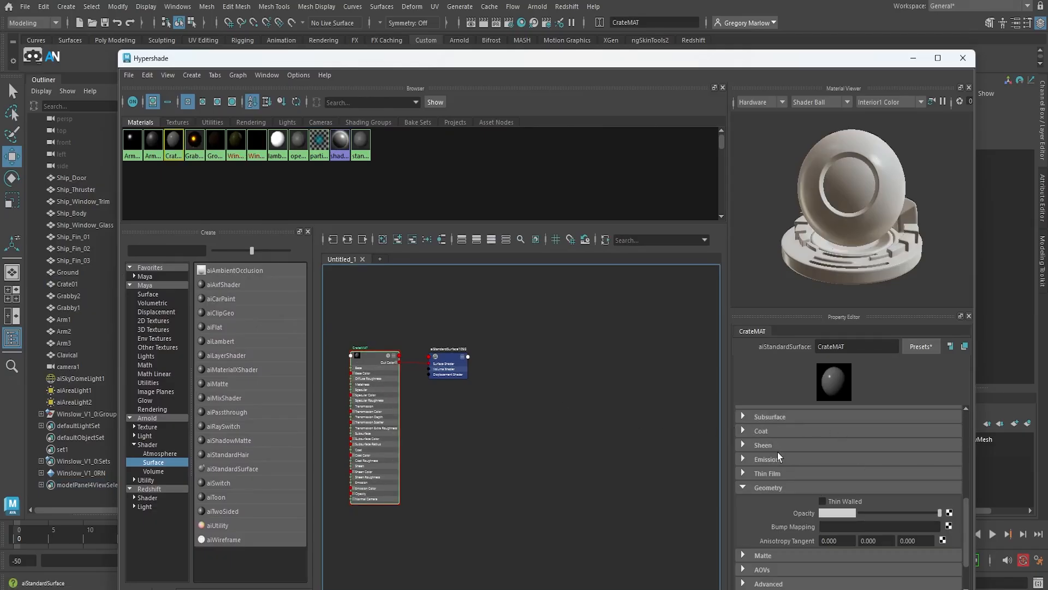
scroll(781, 454, "up", 5)
left_click(946, 488)
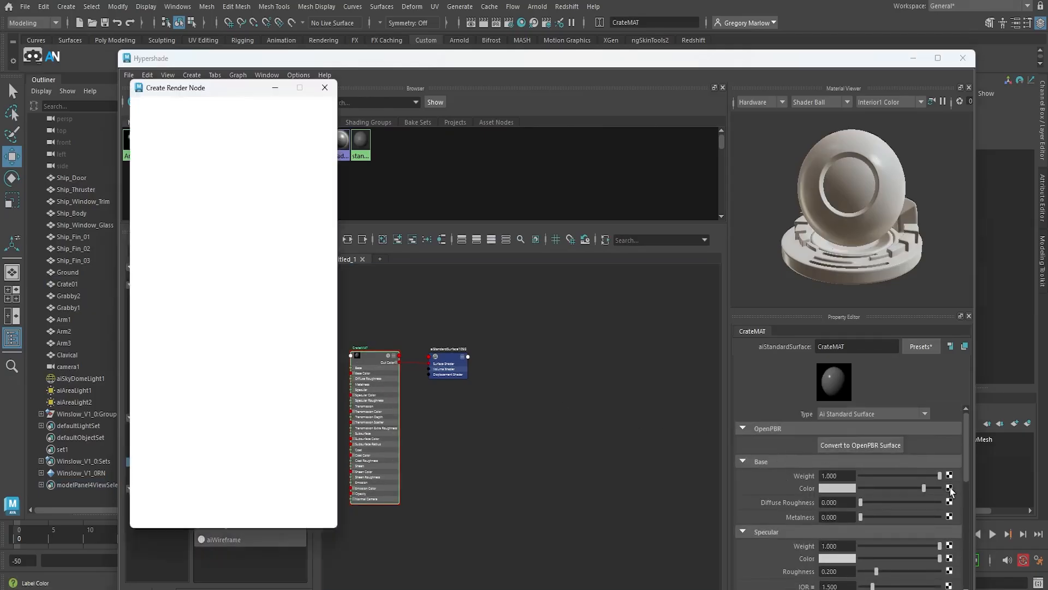
left_click(224, 186)
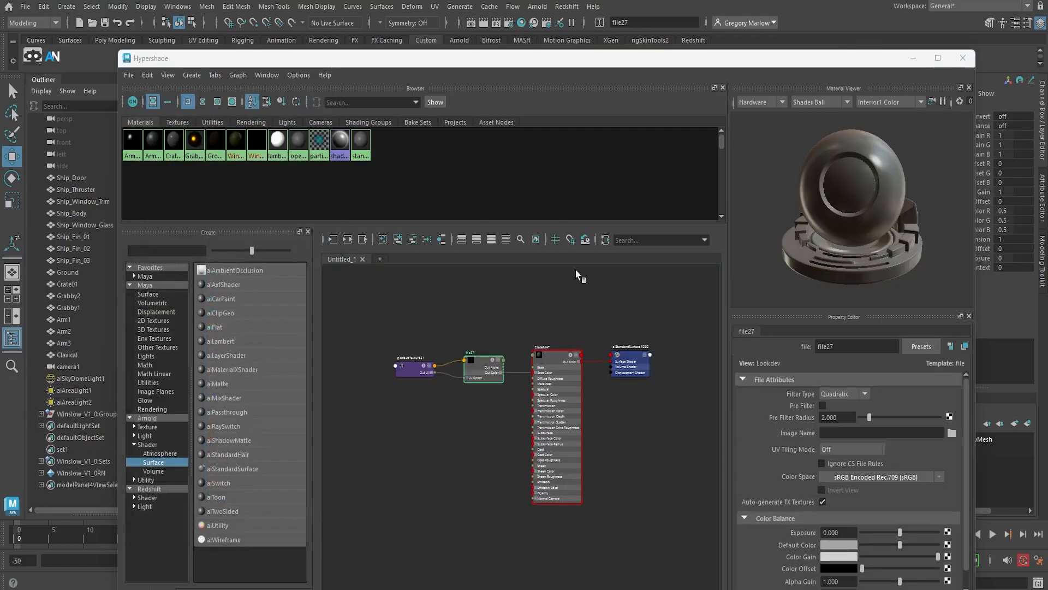
Step: Load plywood_diff_4k.png from the plywood_4k textures folder into the file node and close the Hypershade
left_click(952, 432)
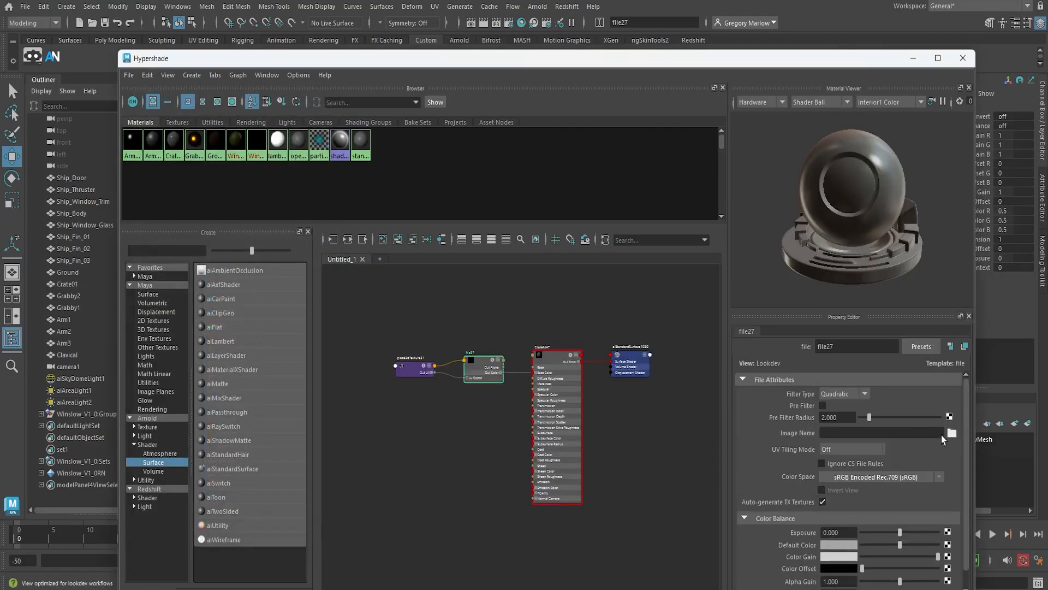
double_click(275, 202)
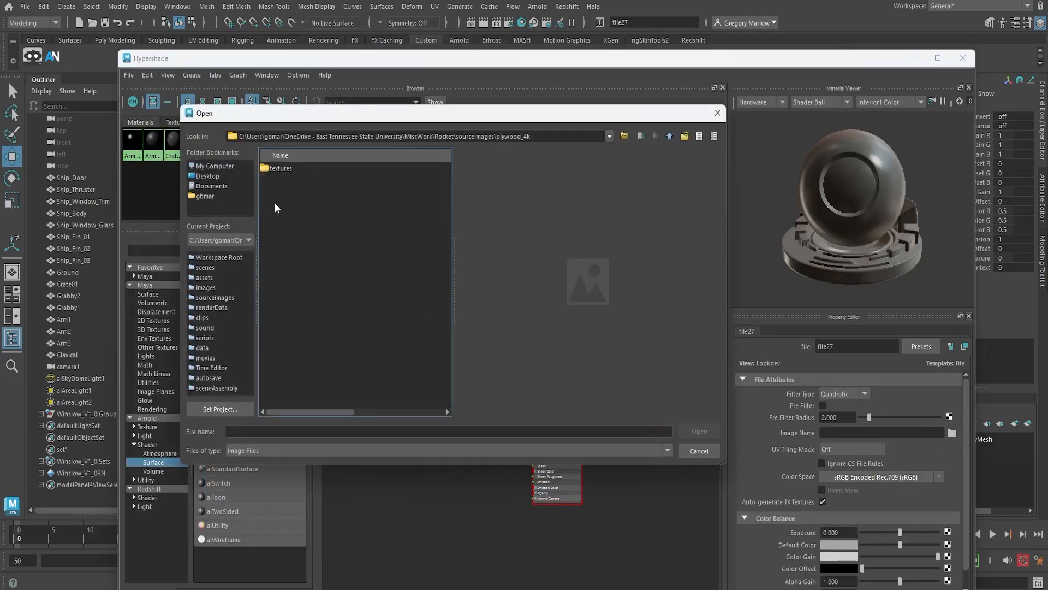
double_click(274, 169)
left_click(289, 179)
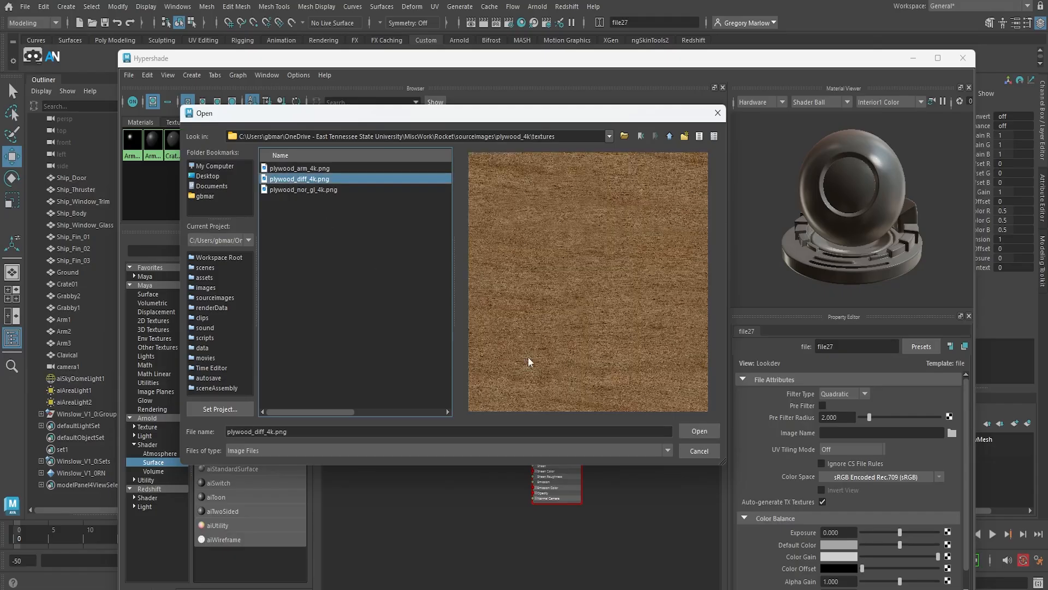
left_click(707, 437)
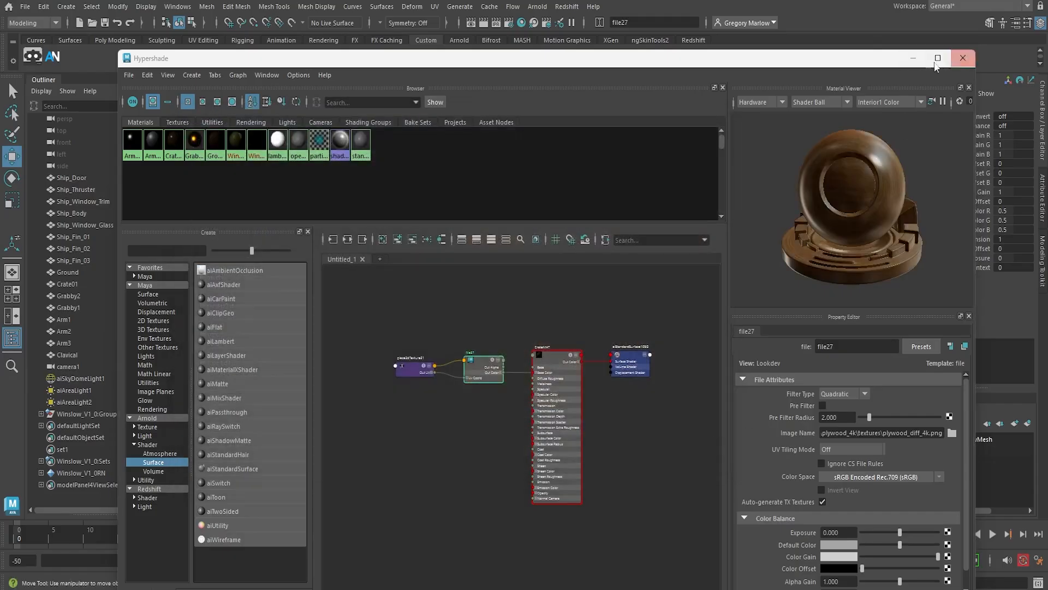
left_click(966, 60)
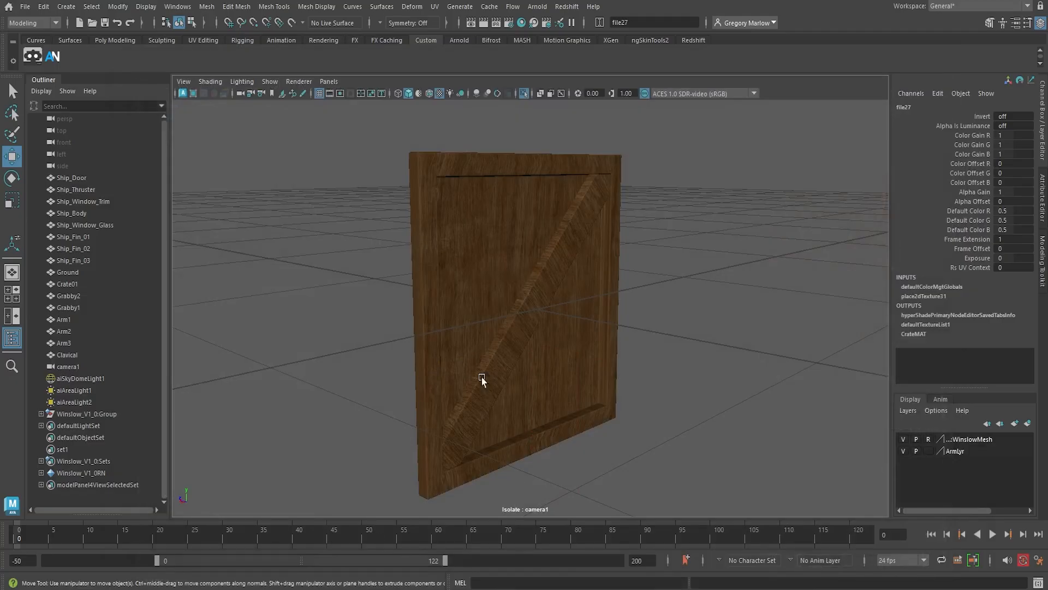
Step: Examine the wood grain's direction and stretching on the crate panel's front, diagonal brace, frame boards and edges
left_click_drag(482, 379, 421, 398, "alt")
right_click_drag(421, 398, 586, 405, "alt")
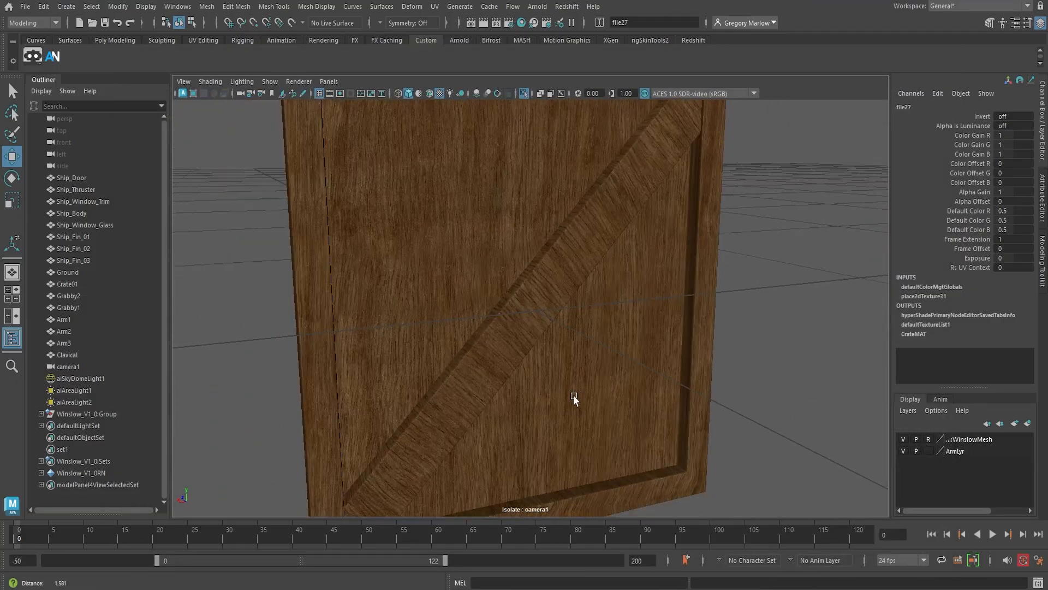
middle_click_drag(574, 395, 567, 496, "alt")
left_click_drag(464, 421, 383, 417, "alt")
middle_click_drag(380, 360, 449, 459, "alt")
right_click_drag(381, 266, 534, 341, "alt")
left_click_drag(414, 276, 419, 290, "alt")
right_click_drag(419, 290, 465, 277, "alt")
left_click_drag(465, 277, 429, 263, "alt")
right_click_drag(672, 345, 474, 343, "alt")
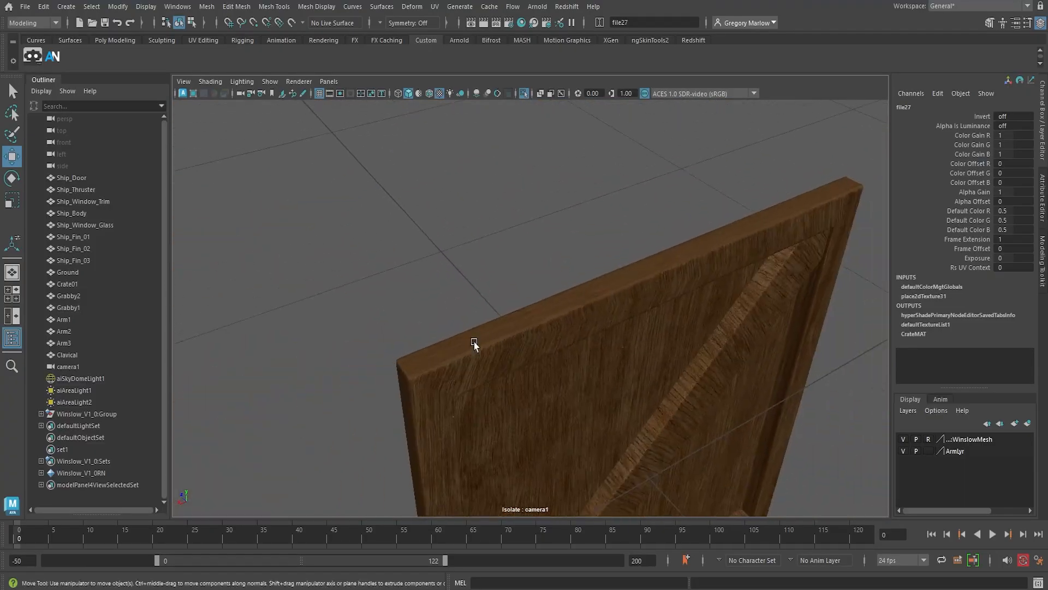
left_click_drag(485, 375, 571, 376, "alt")
right_click_drag(571, 377, 779, 422, "alt")
middle_click_drag(693, 416, 675, 319, "alt")
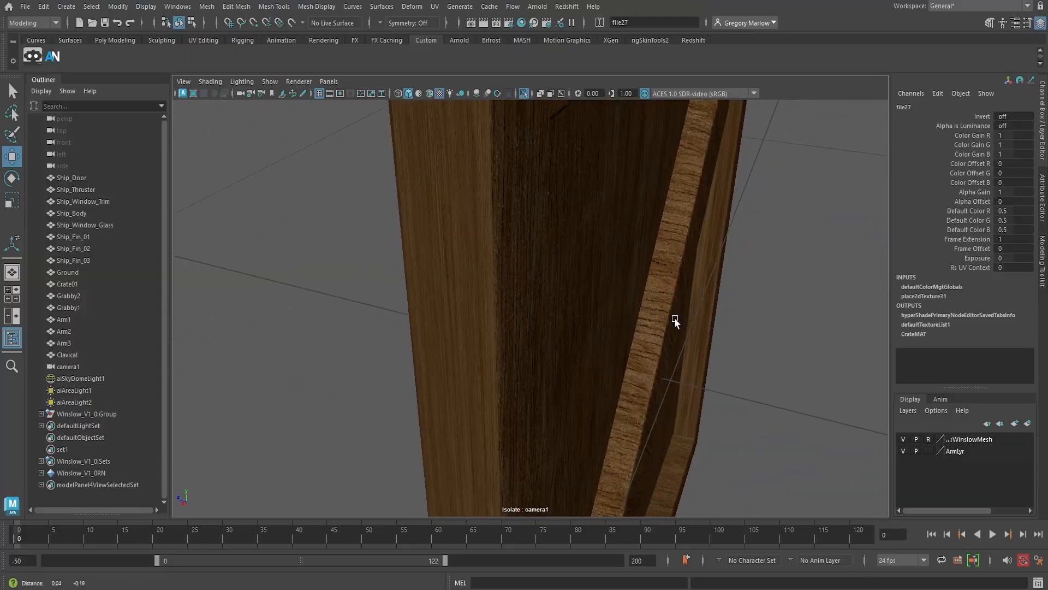
right_click_drag(679, 366, 344, 428, "alt")
left_click_drag(430, 411, 448, 393, "alt")
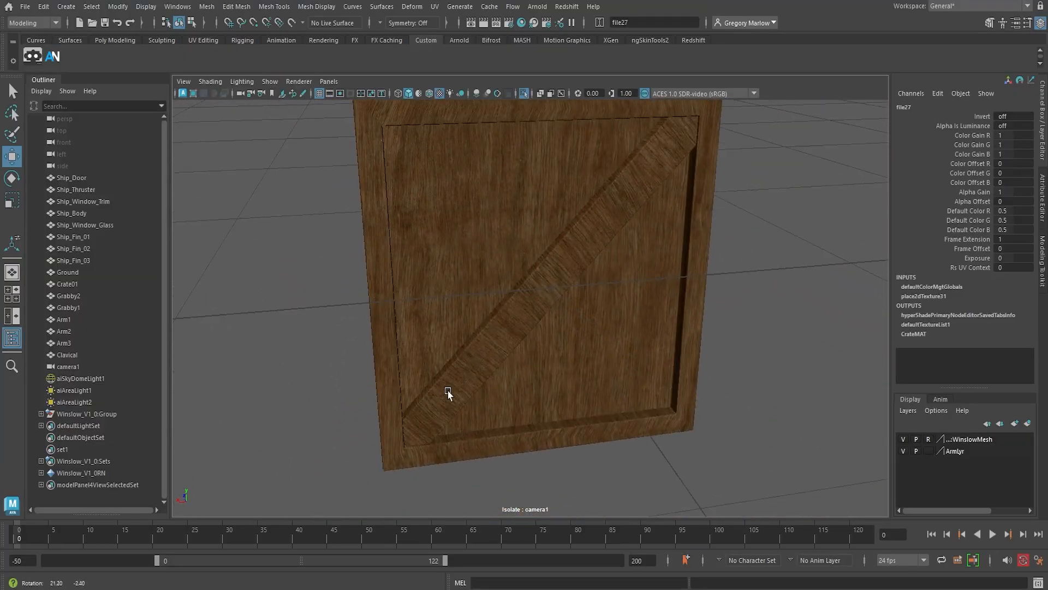
right_click_drag(447, 393, 676, 360, "alt")
middle_click_drag(500, 379, 447, 431, "alt")
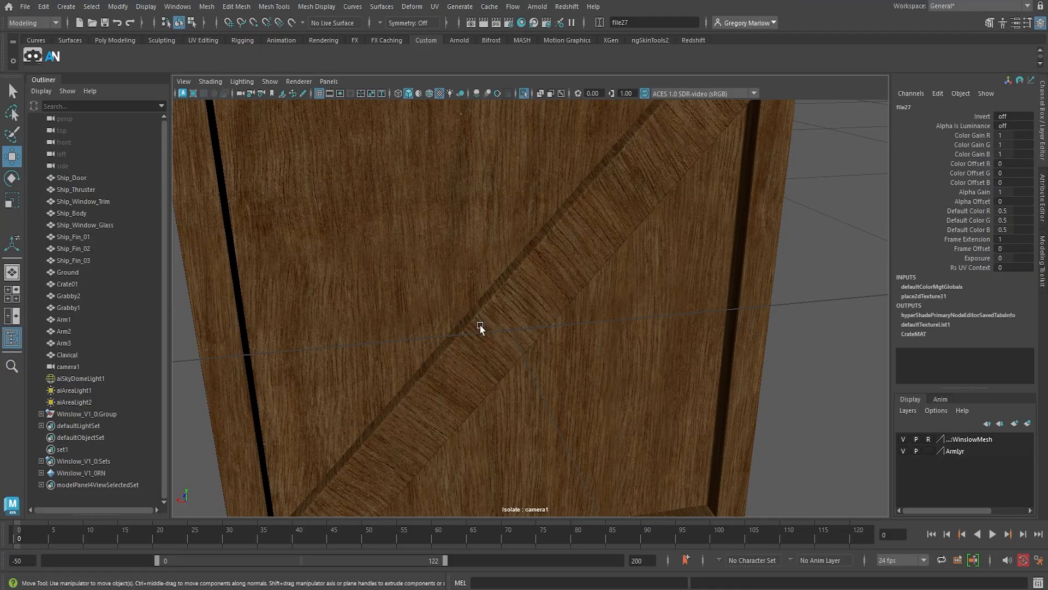
scroll(428, 431, "down", 5)
middle_click_drag(392, 455, 407, 470, "alt")
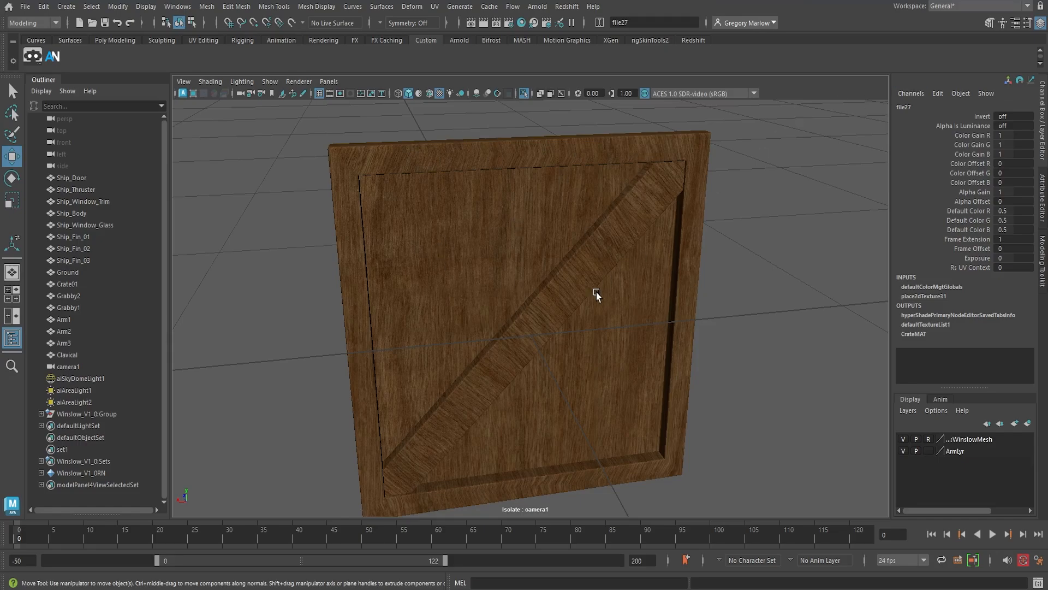
Step: Select the Crate01 panel and open its UV layout in the UV Editor
left_click(513, 316)
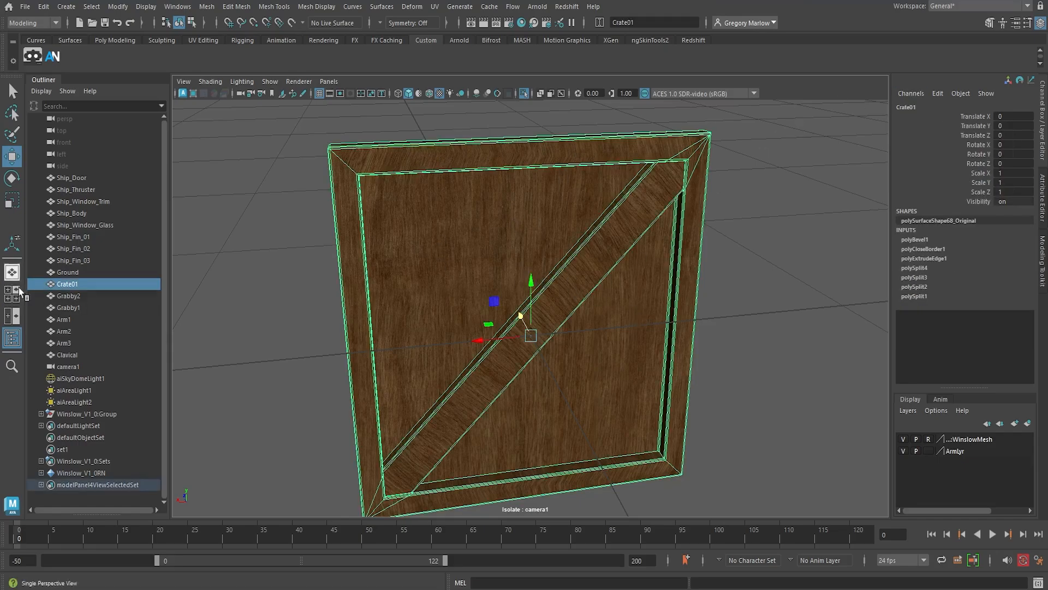
middle_click_drag(544, 393, 445, 380, "alt")
right_click_drag(644, 382, 543, 375, "alt")
left_click(436, 6)
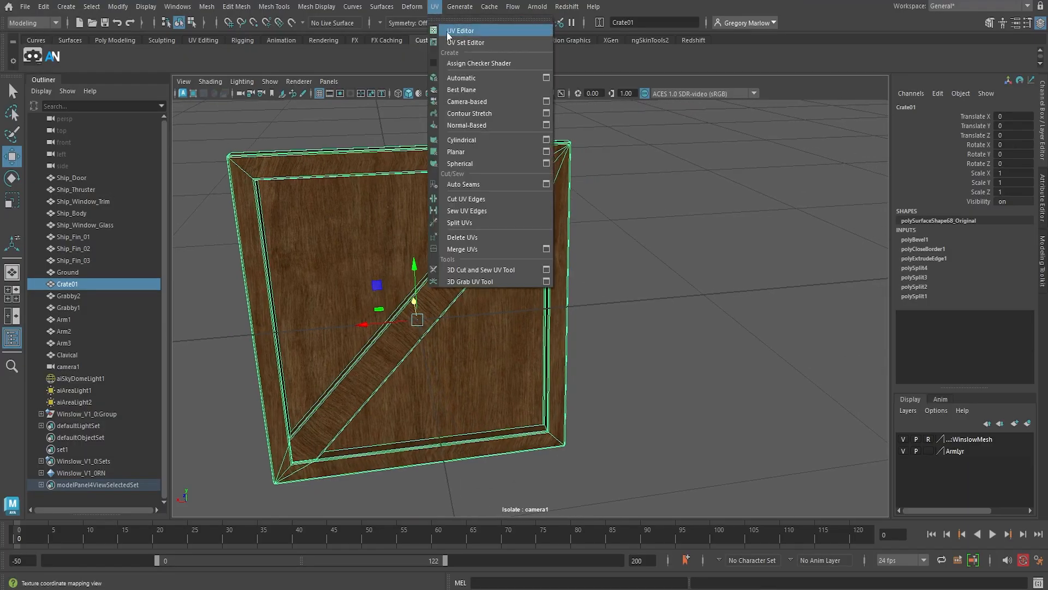
left_click(458, 30)
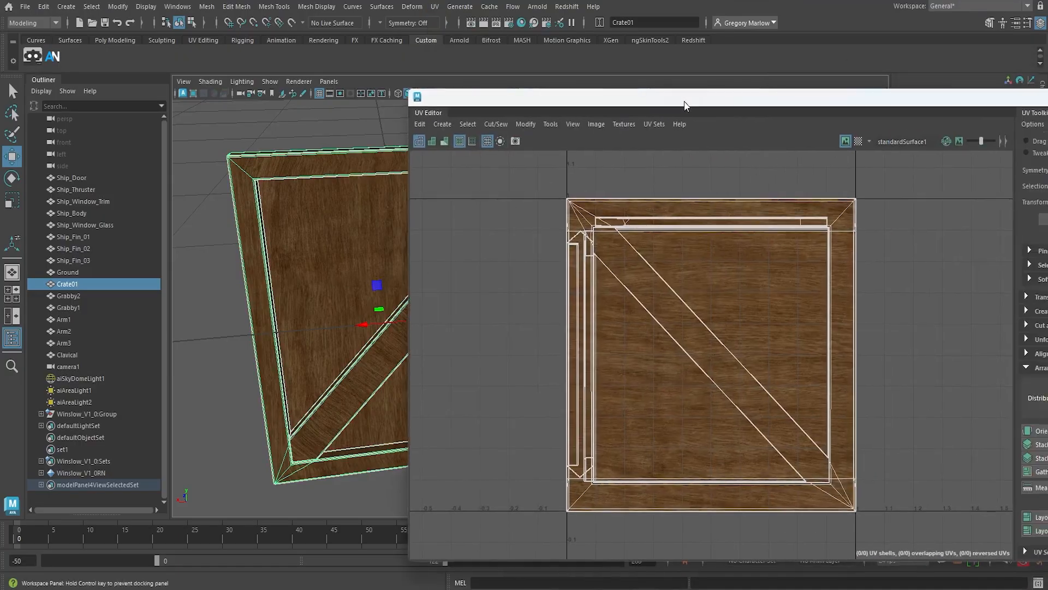
left_click_drag(685, 109, 543, 79)
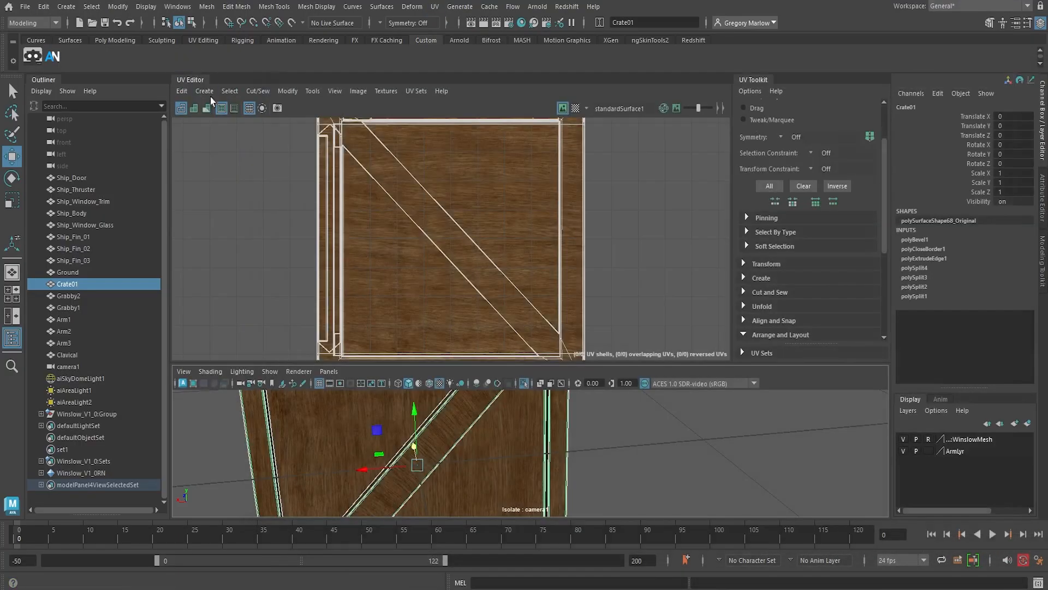
left_click_drag(191, 80, 309, 162)
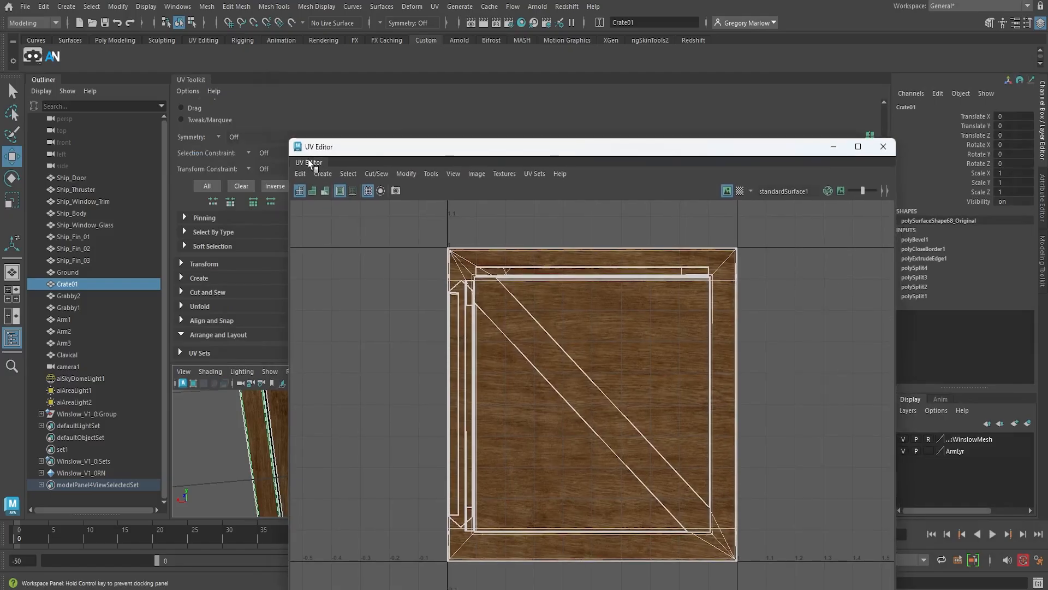
left_click_drag(195, 81, 893, 240)
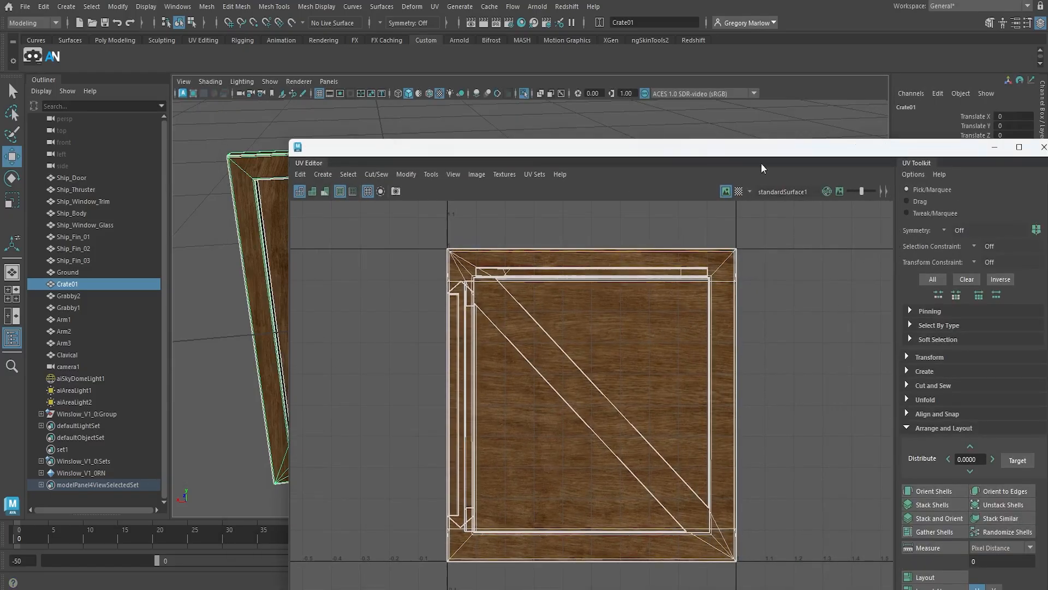
Step: Collapse the Outliner, then narrow and reposition the floating UV Editor so the whole crate panel is visible beside it
left_click_drag(718, 143, 725, 87)
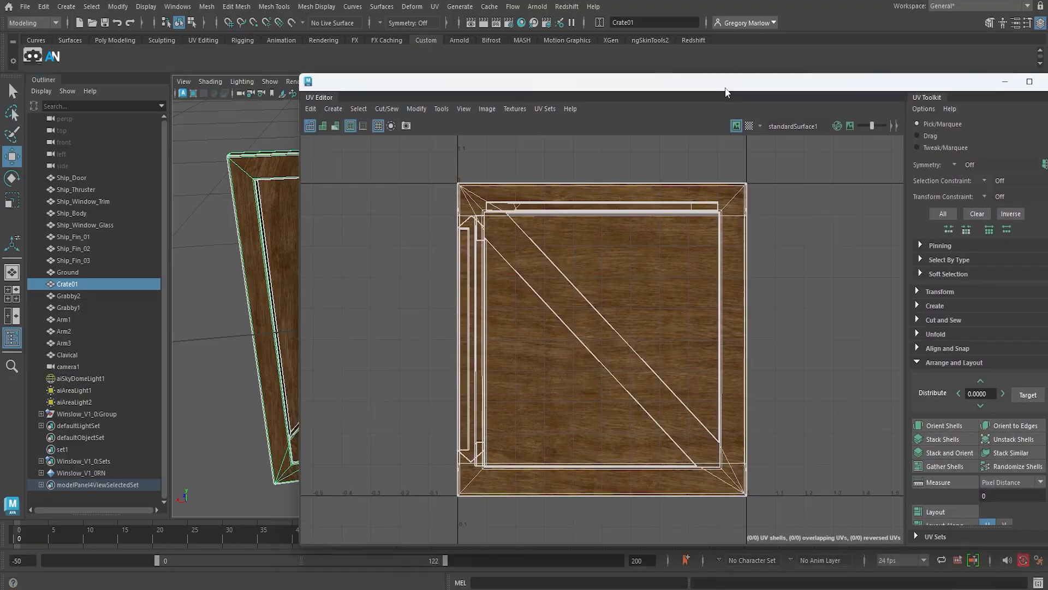
middle_click_drag(276, 337, 201, 337, "alt")
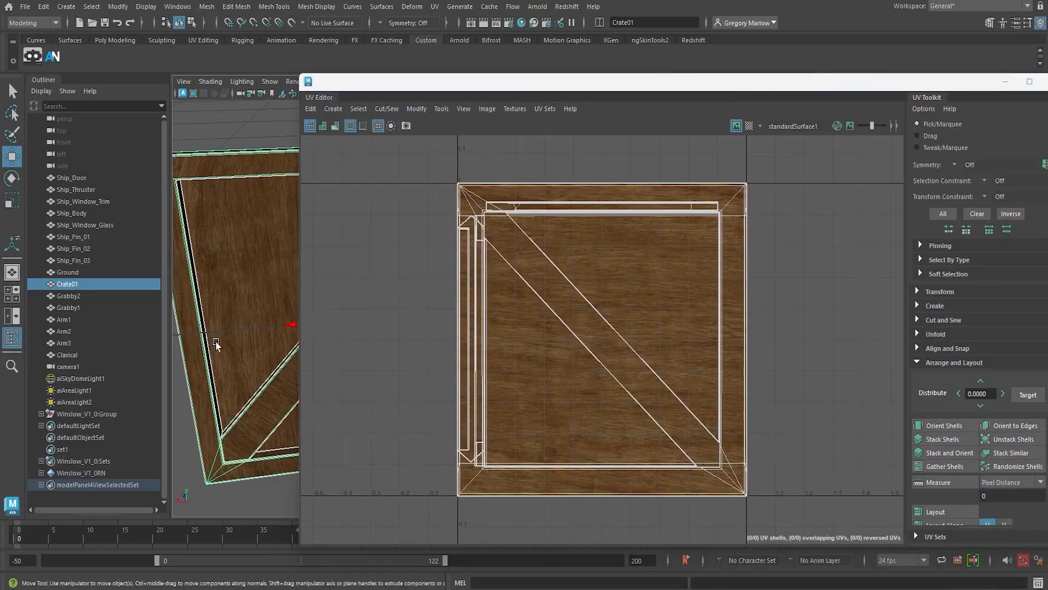
scroll(216, 343, "down", 1)
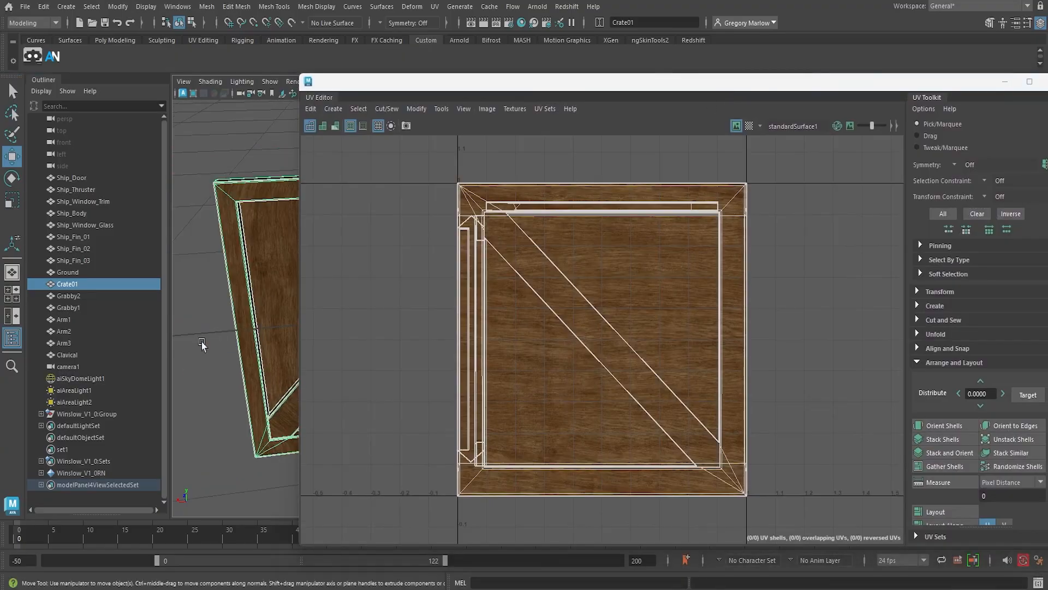
left_click(43, 80)
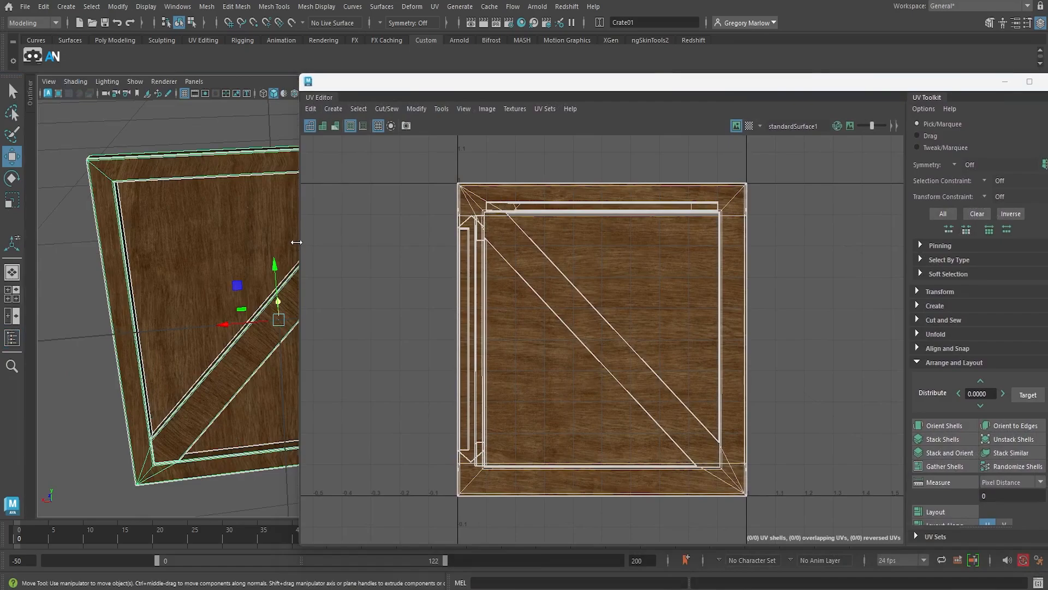
left_click_drag(302, 241, 506, 245)
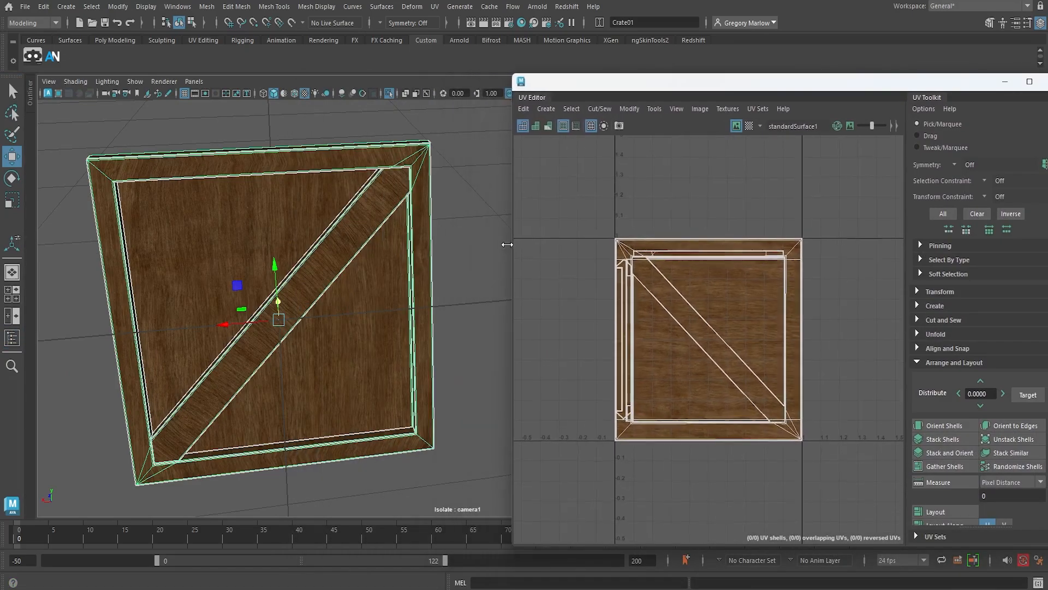
left_click_drag(782, 86, 732, 57)
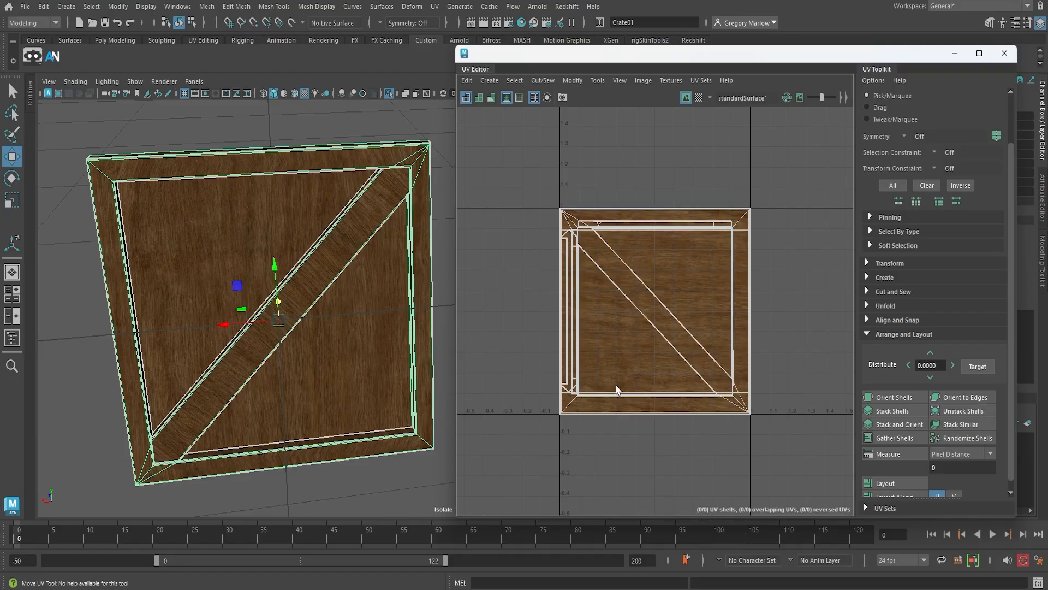
Step: Apply a Cylindrical UV projection to the Crate01 panel
left_click(434, 7)
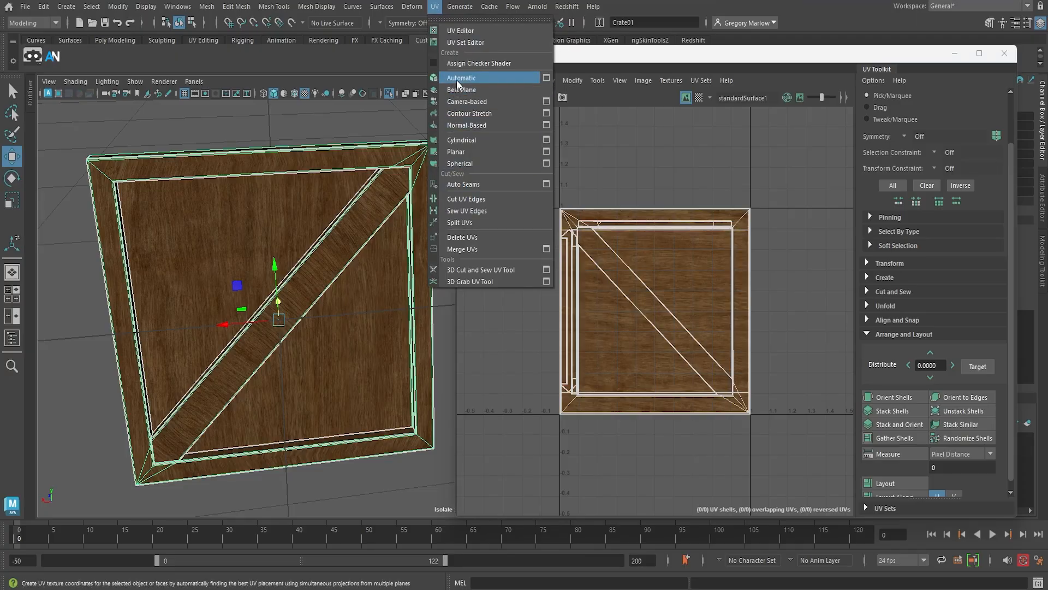
left_click(477, 140)
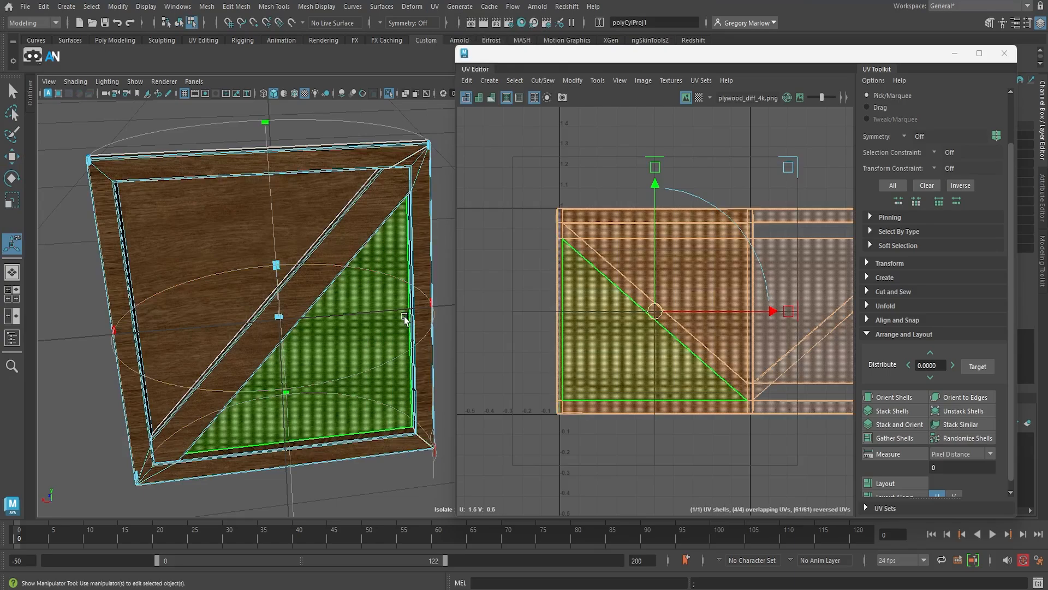
Step: Examine the cylindrically projected panel's UV layout and wood grain in the UV Editor and on the model's front and diagonal brace
scroll(400, 320, "down", 3)
mouse_move(346, 374)
left_mouse_down("alt")
mouse_move(382, 295)
mouse_move(341, 384)
left_mouse_up("alt")
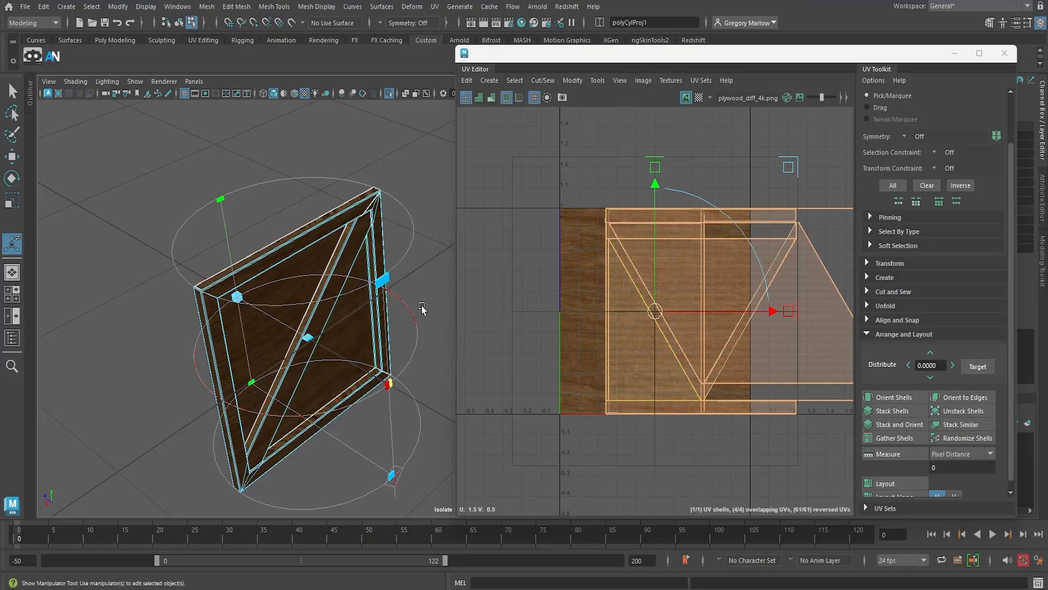
scroll(356, 386, "down", 3)
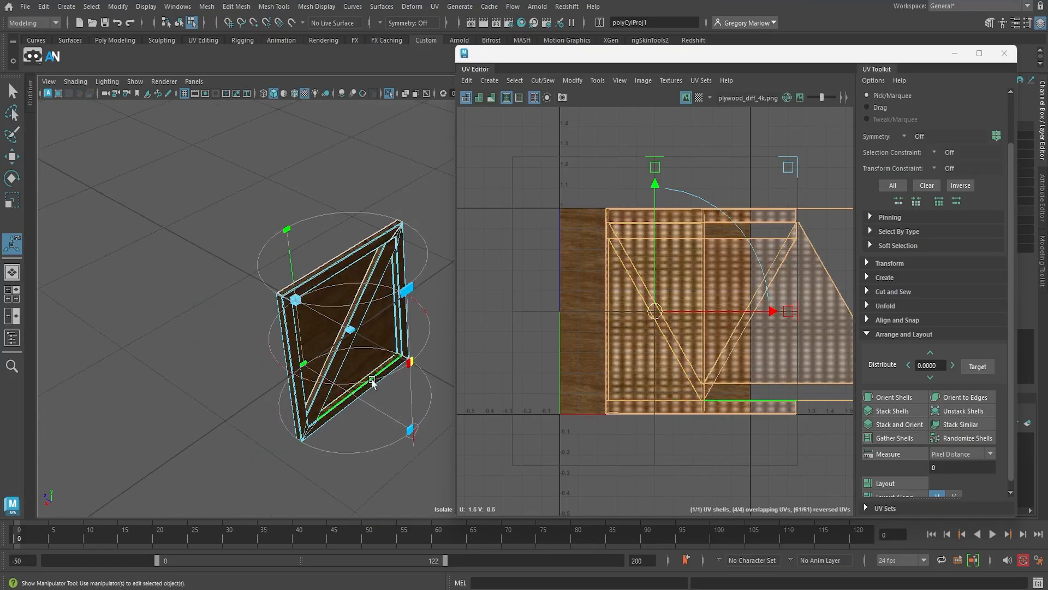
middle_click_drag(363, 394, 258, 366, "alt")
middle_click_drag(599, 375, 632, 376, "alt")
middle_click_drag(731, 406, 614, 387, "alt")
left_click(702, 475)
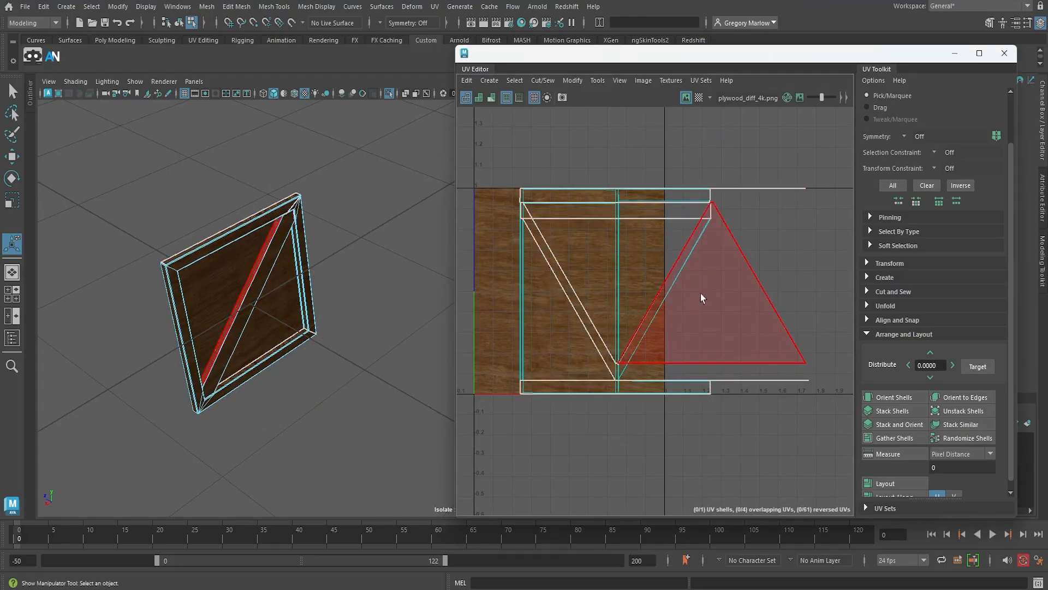
right_click_drag(118, 295, 182, 298, "alt")
middle_click_drag(184, 299, 522, 342, "alt")
left_click_drag(431, 339, 365, 348, "alt")
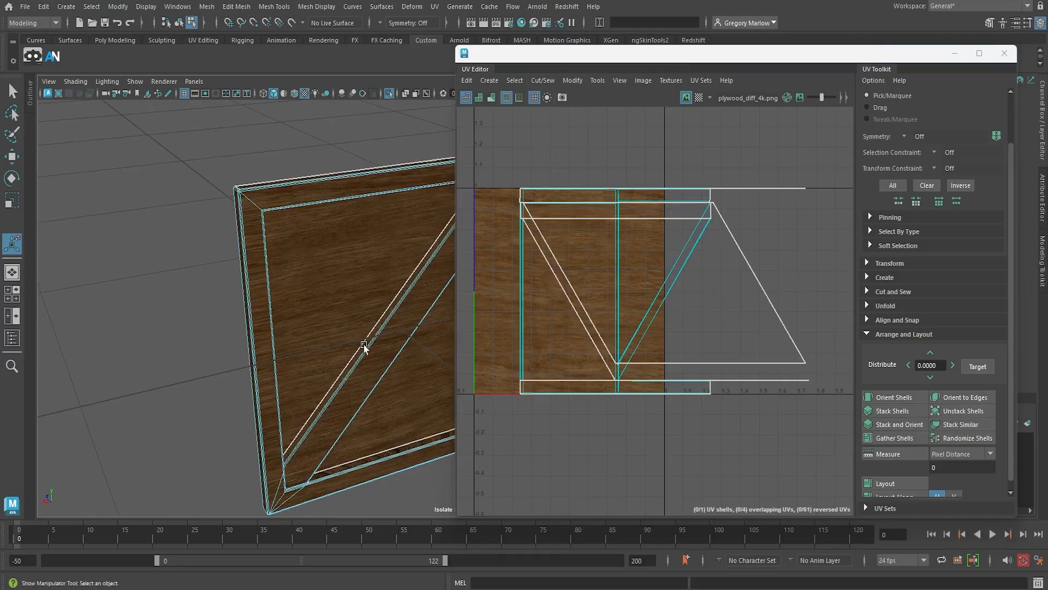
middle_click_drag(366, 349, 266, 347, "alt")
right_click_drag(266, 347, 351, 351, "alt")
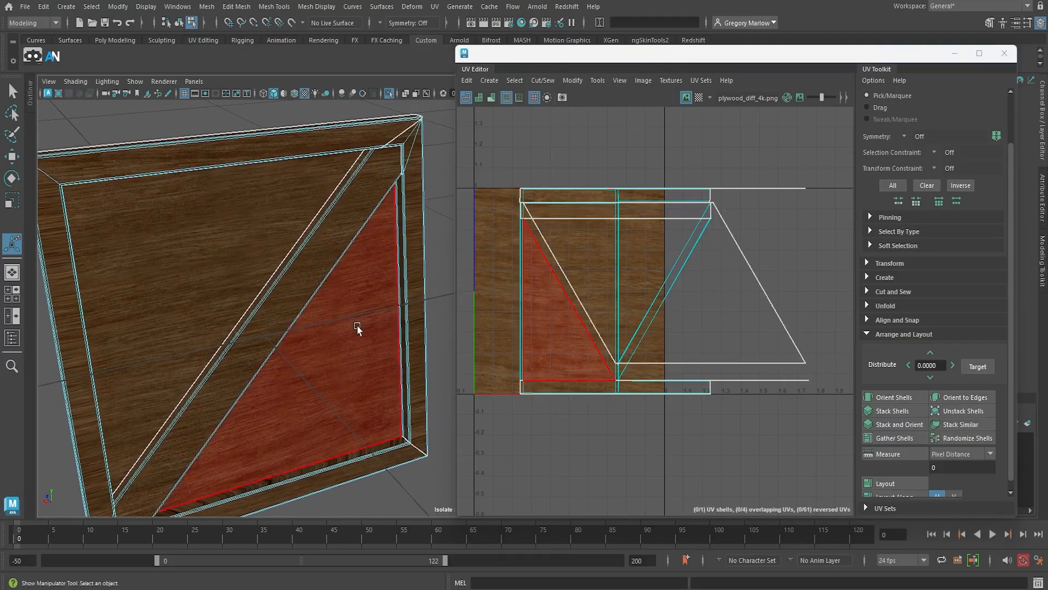
Step: Return the crate panel to object mode, delete its history and freeze its transformations
right_click_drag(266, 256, 311, 240)
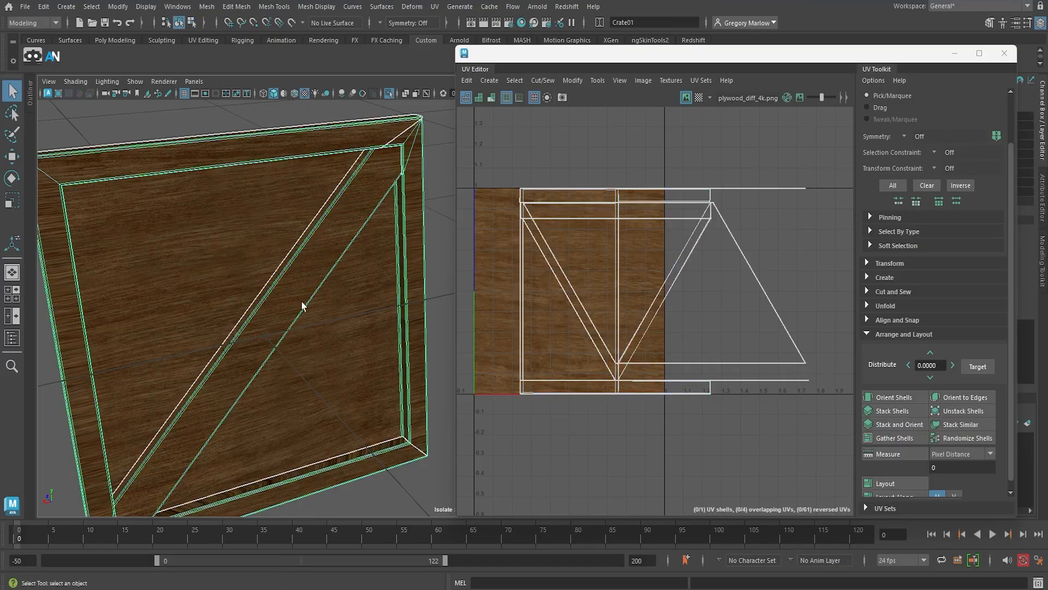
scroll(301, 304, "down", 5)
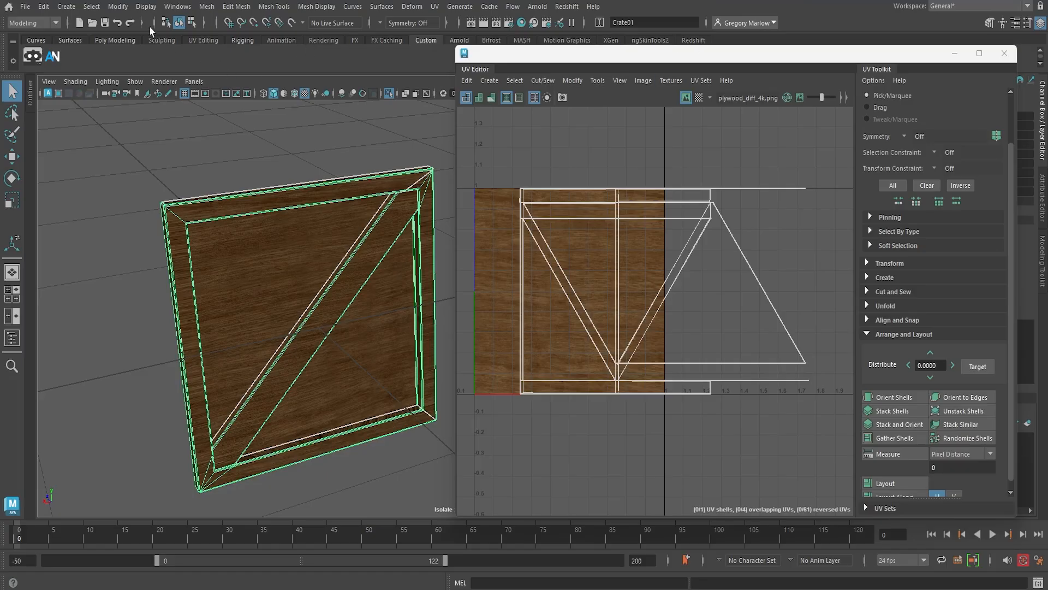
left_click(44, 8)
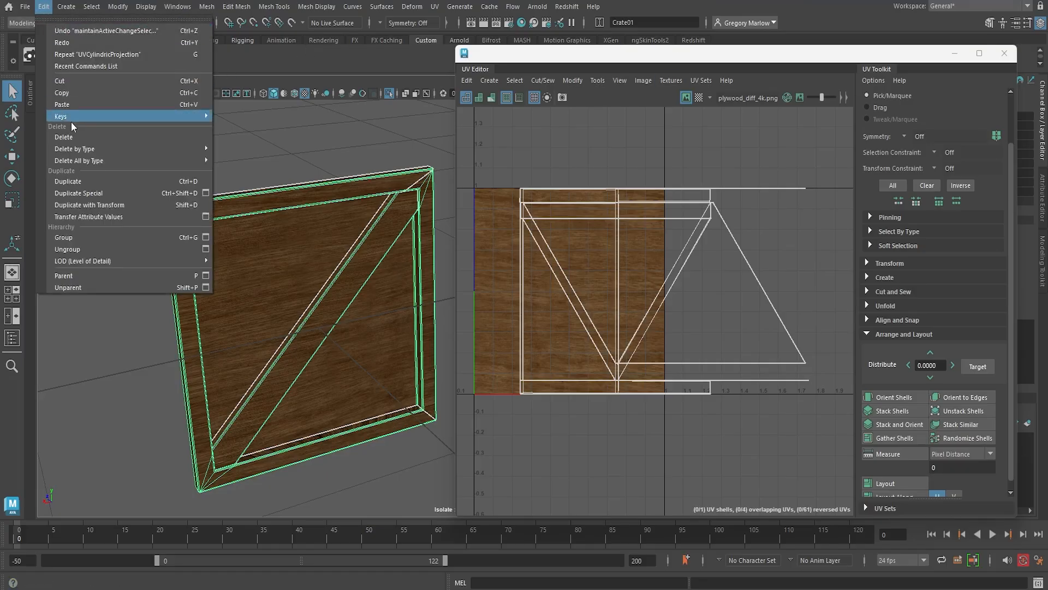
mouse_move(75, 148)
left_click(235, 149)
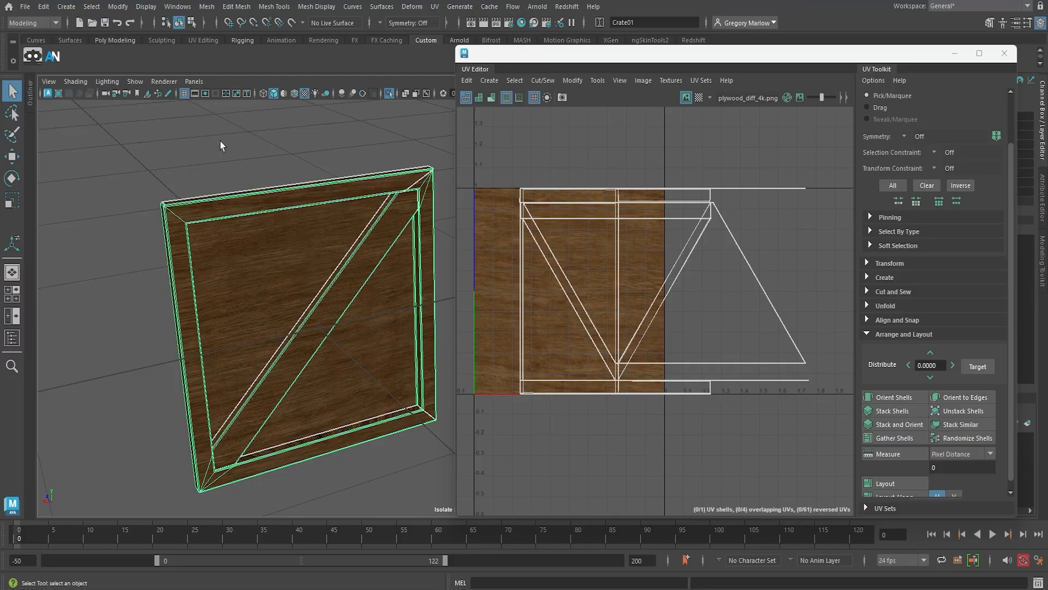
left_click(118, 7)
left_click(143, 64)
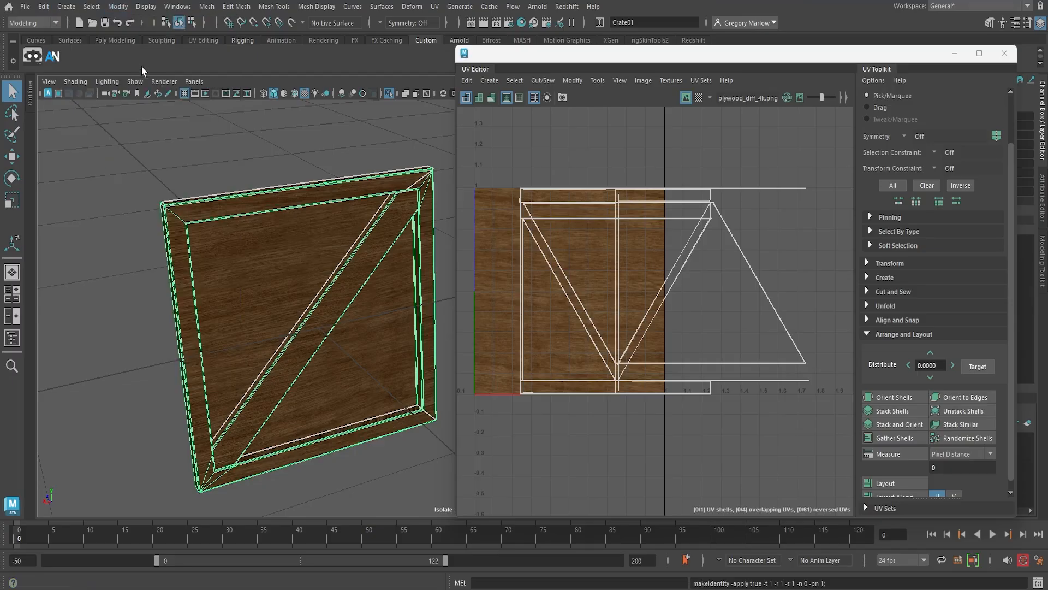
left_click(262, 143)
left_click(270, 210)
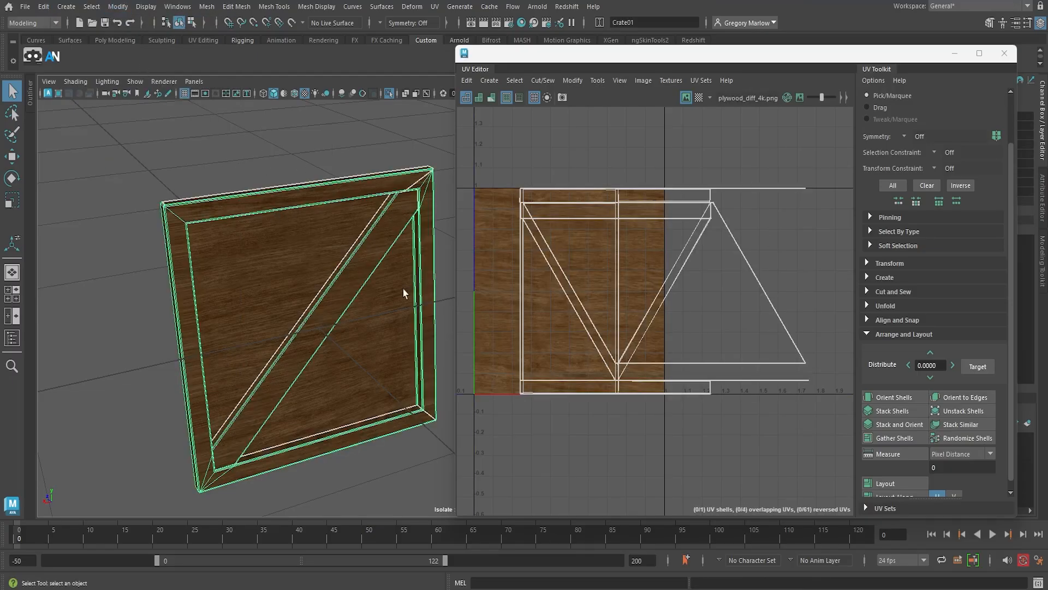
Step: Apply an Automatic UV projection to the crate panel
left_click(435, 7)
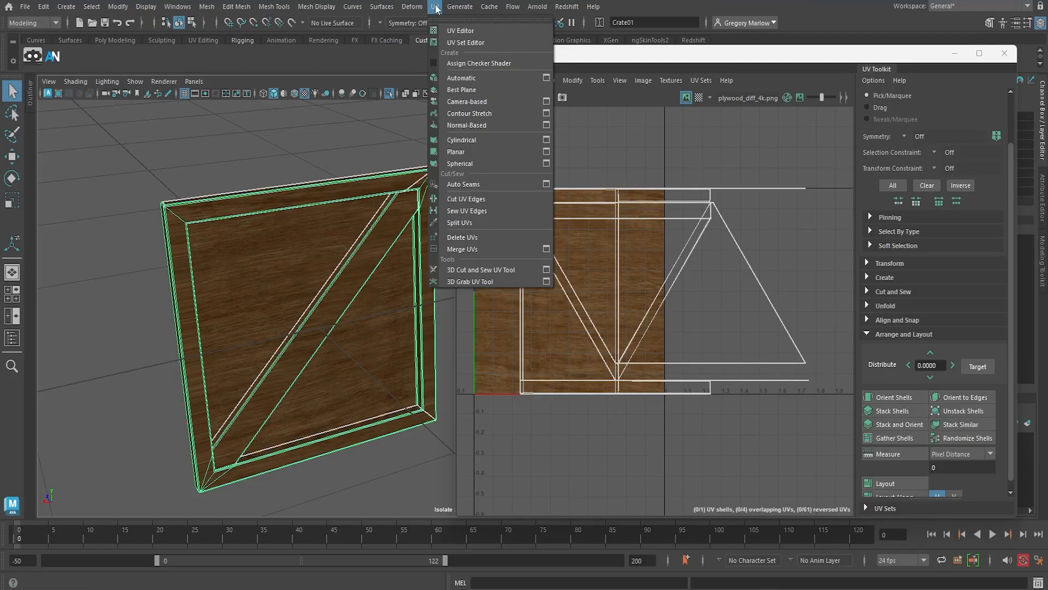
left_click(467, 79)
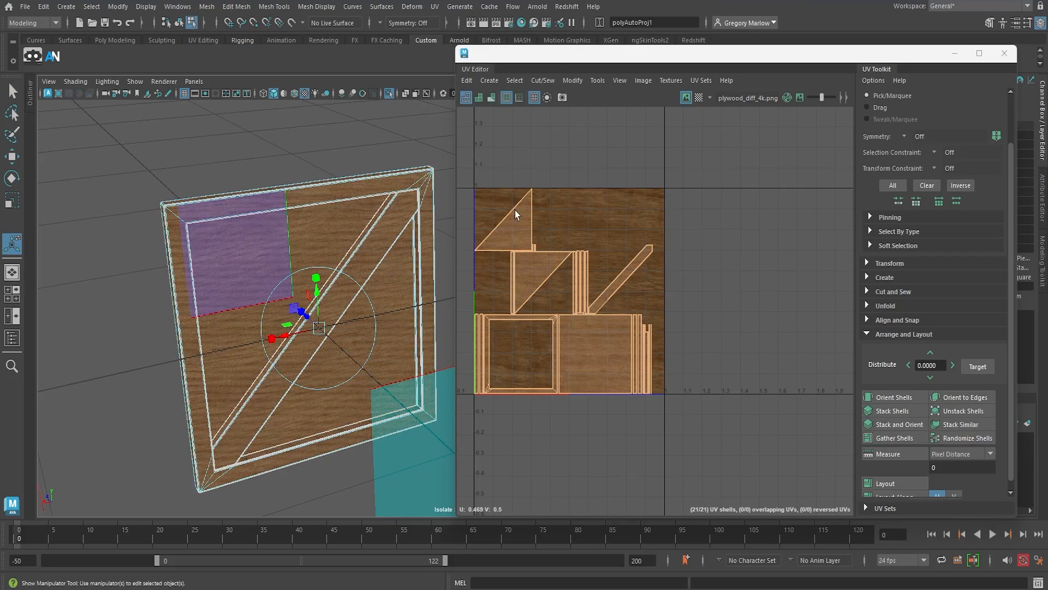
scroll(628, 297, "up", 2)
scroll(628, 297, "up", 2)
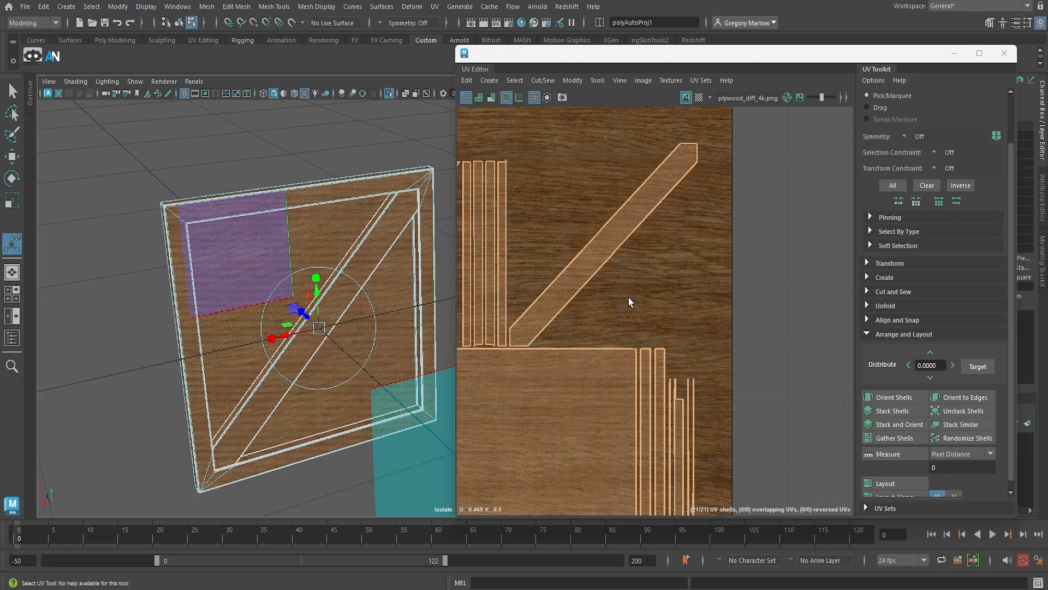
Step: Select the diagonal brace shell's upper long edge in edge mode and locate its matching edge among the UV shells
left_click(673, 285)
middle_click_drag(534, 320, 590, 335, "alt")
right_click_drag(590, 334, 760, 344, "alt")
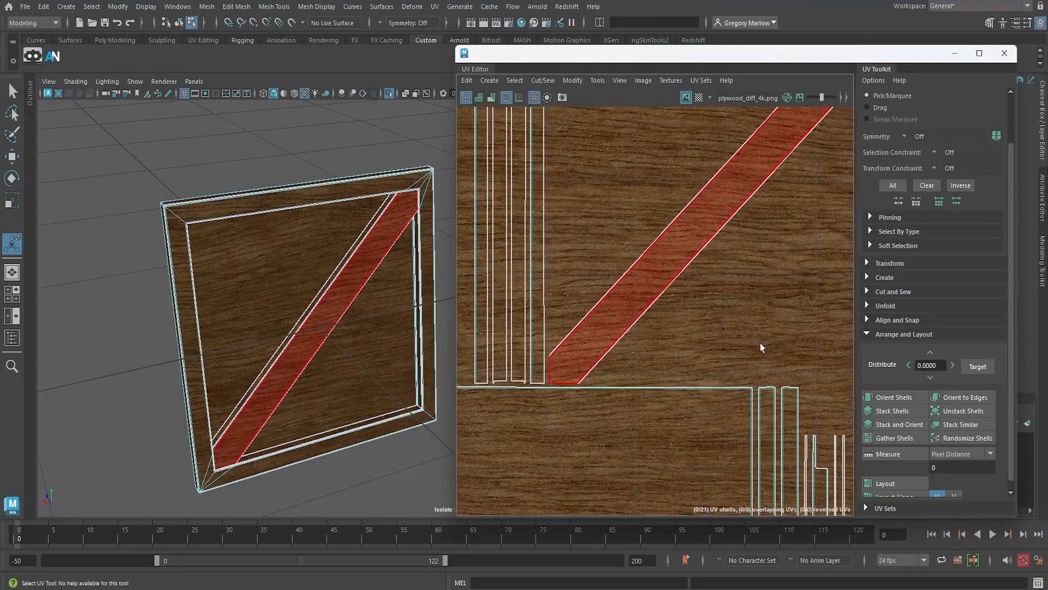
middle_click_drag(674, 321, 663, 360, "alt")
right_click(648, 338)
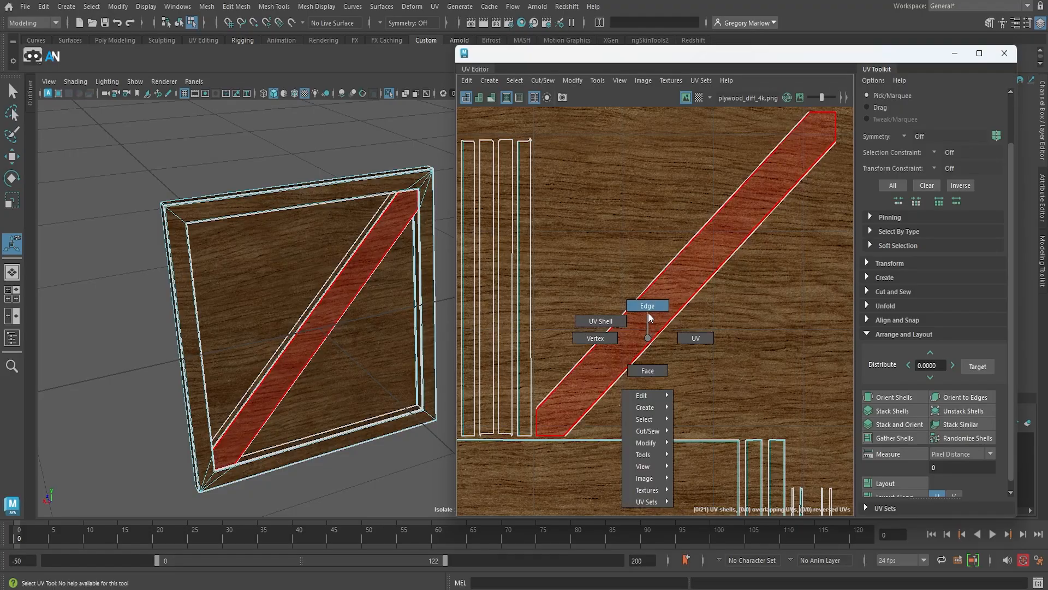
right_click_drag(649, 315, 649, 314)
left_click(645, 297)
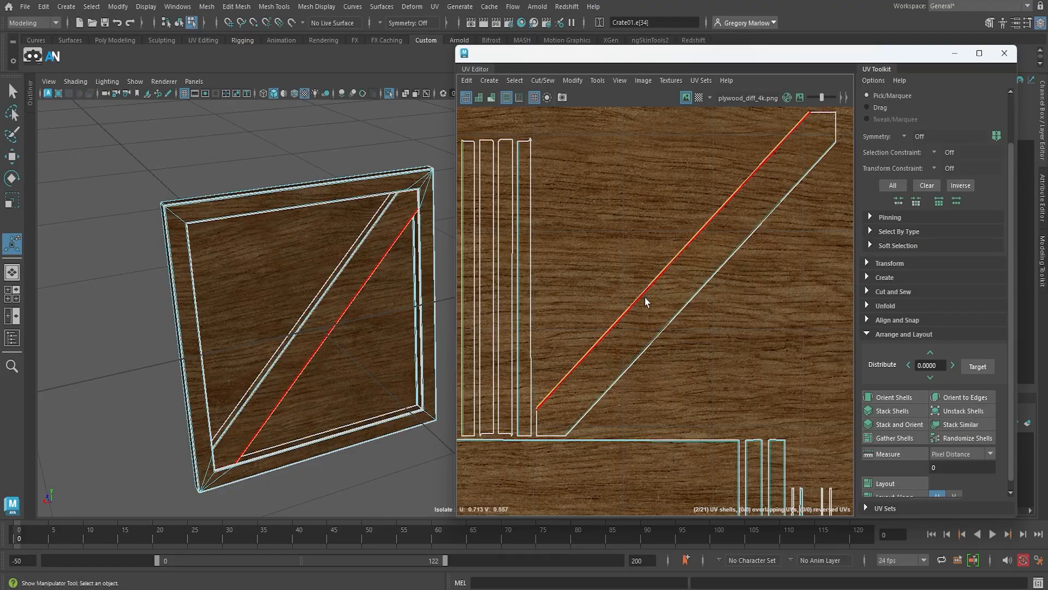
scroll(646, 299, "up", 3)
right_click_drag(739, 337, 418, 284, "alt")
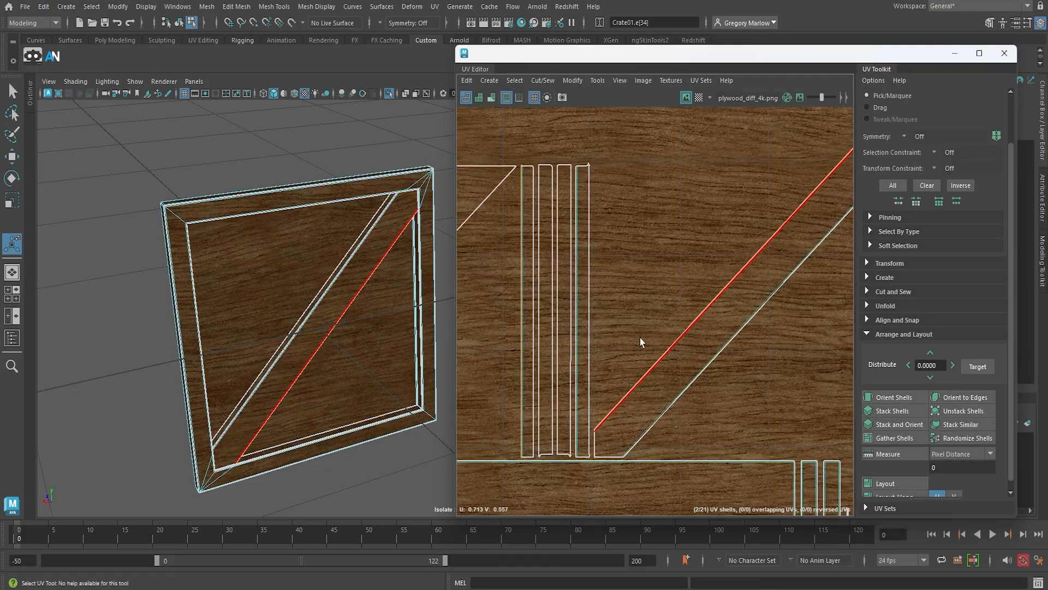
right_click_drag(643, 342, 541, 316, "alt")
right_click_drag(755, 376, 606, 346, "alt")
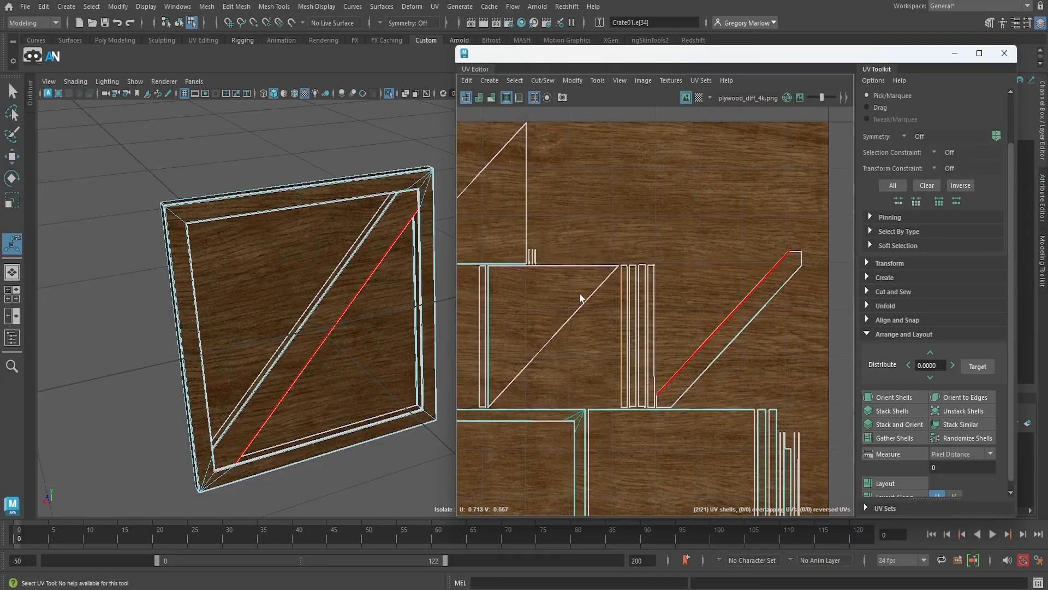
Step: Turn on shaded UV shells in the UV Editor and check the selection of the diagonal brace shell's long edge
left_click(479, 102)
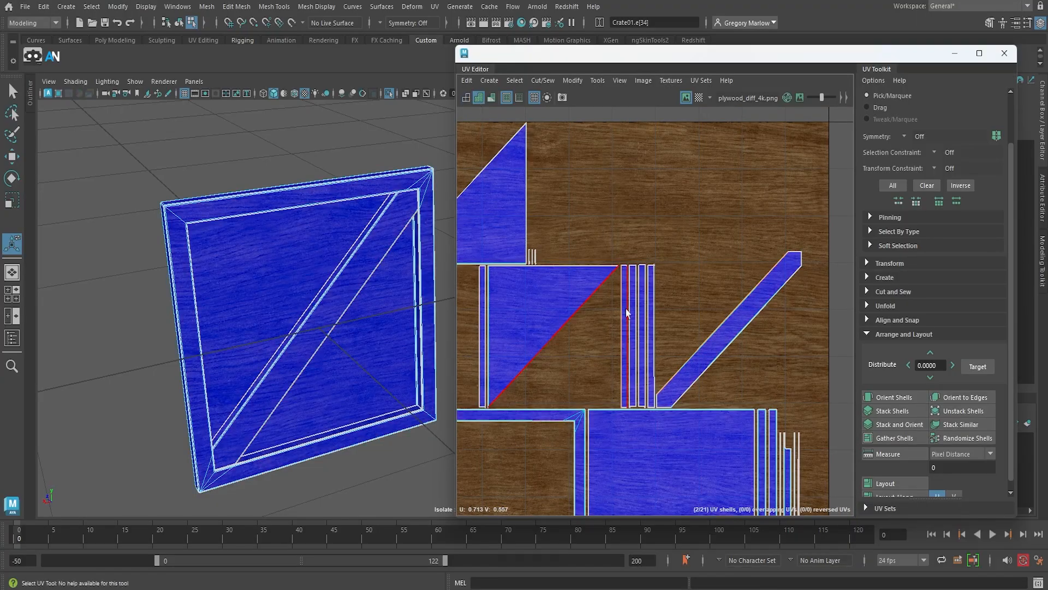
mouse_move(680, 375)
middle_mouse_down("alt")
mouse_move(759, 358)
mouse_move(755, 222)
mouse_move(690, 241)
mouse_move(657, 311)
middle_mouse_up("alt")
left_click(692, 265)
scroll(692, 266, "up", 5)
left_click(688, 211)
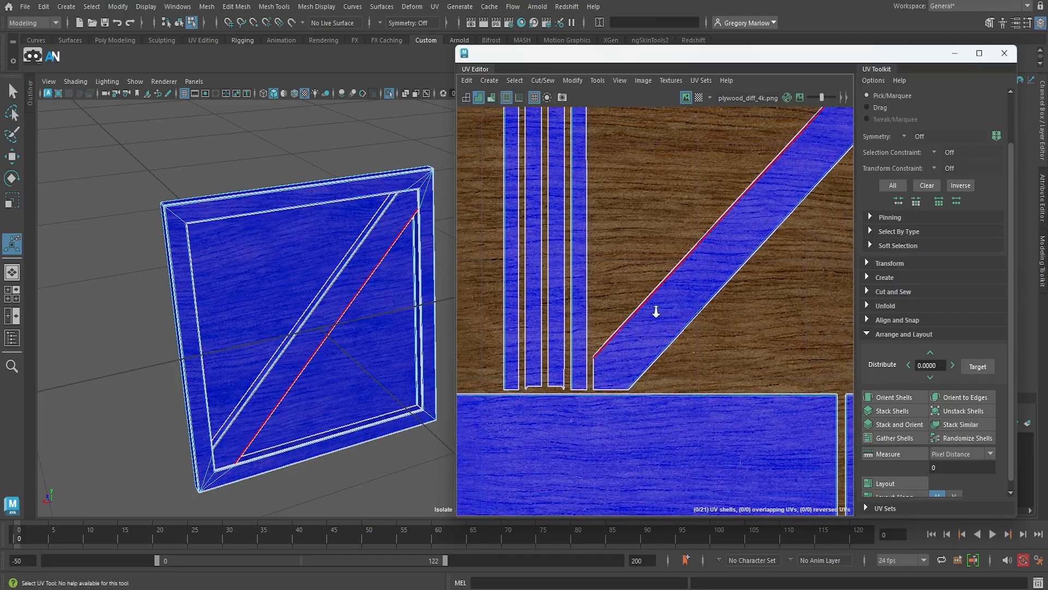
right_click_drag(658, 311, 746, 302, "alt")
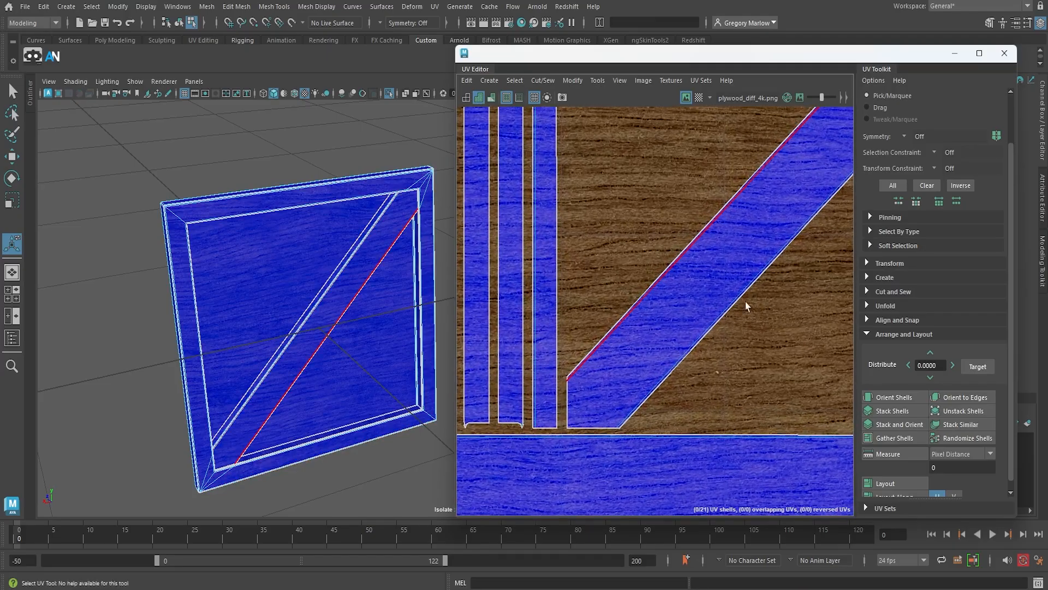
left_click(671, 263)
key("t")
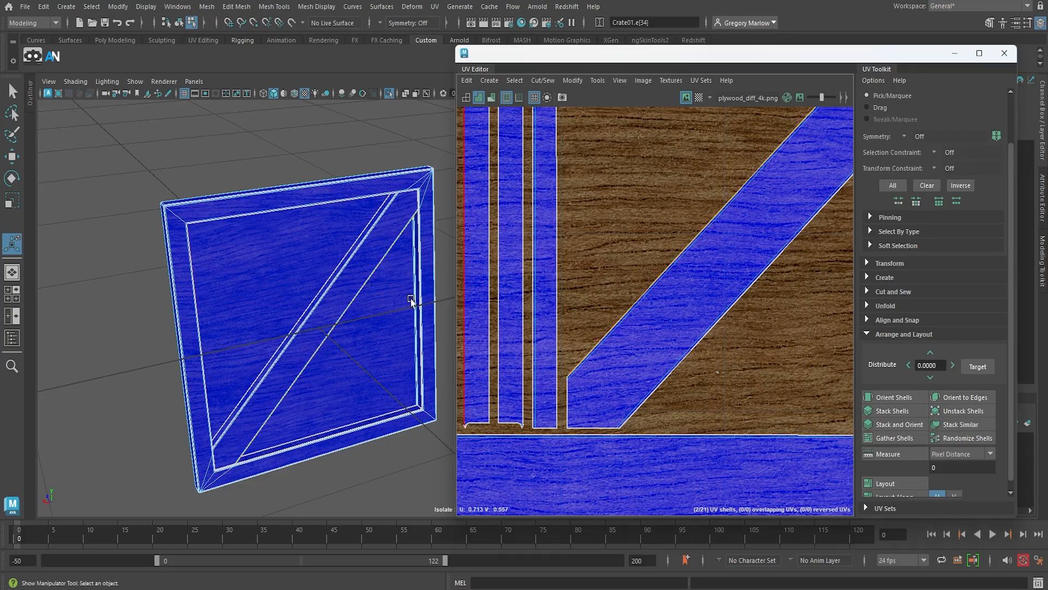
Step: Inspect the diagonal brace and its narrow side faces up close on the model
left_click_drag(414, 302, 329, 278, "alt")
right_click_drag(360, 311, 552, 376, "alt")
middle_click_drag(191, 290, 269, 342, "alt")
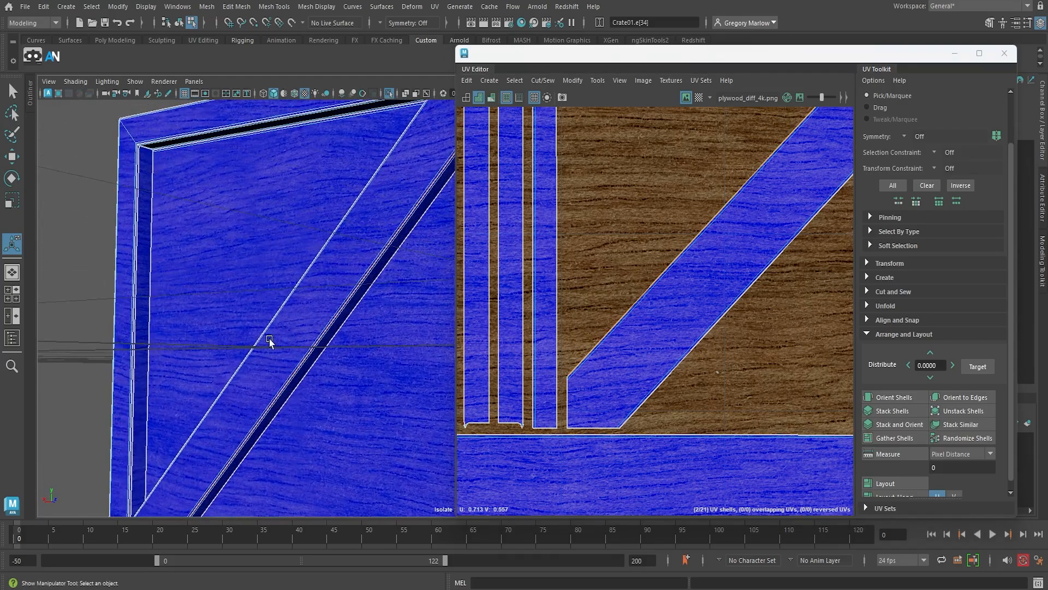
right_click_drag(269, 342, 751, 435, "alt")
middle_click_drag(258, 297, 252, 466, "alt")
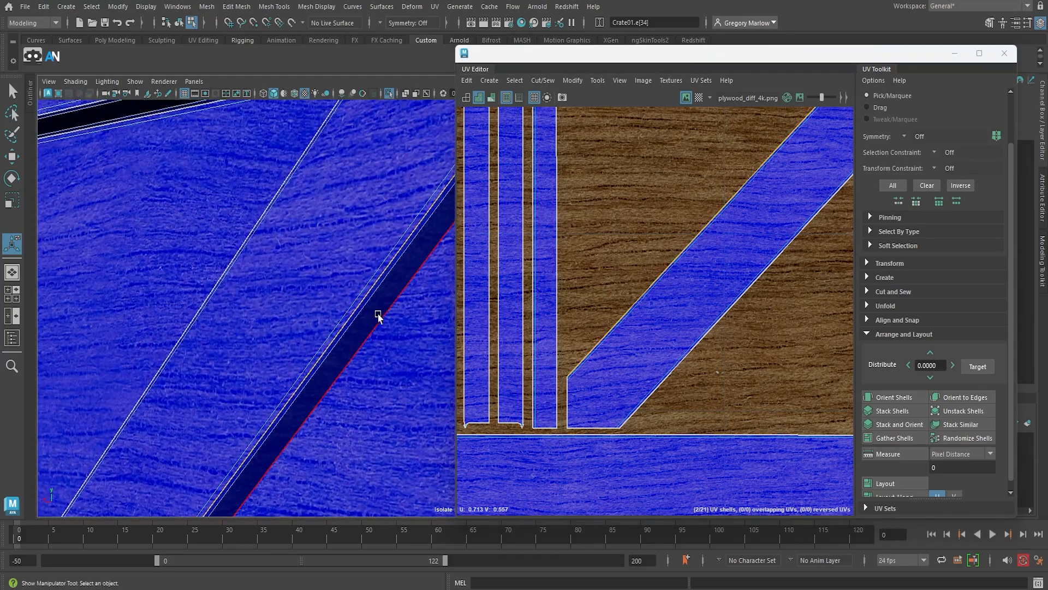
scroll(627, 314, "down", 5)
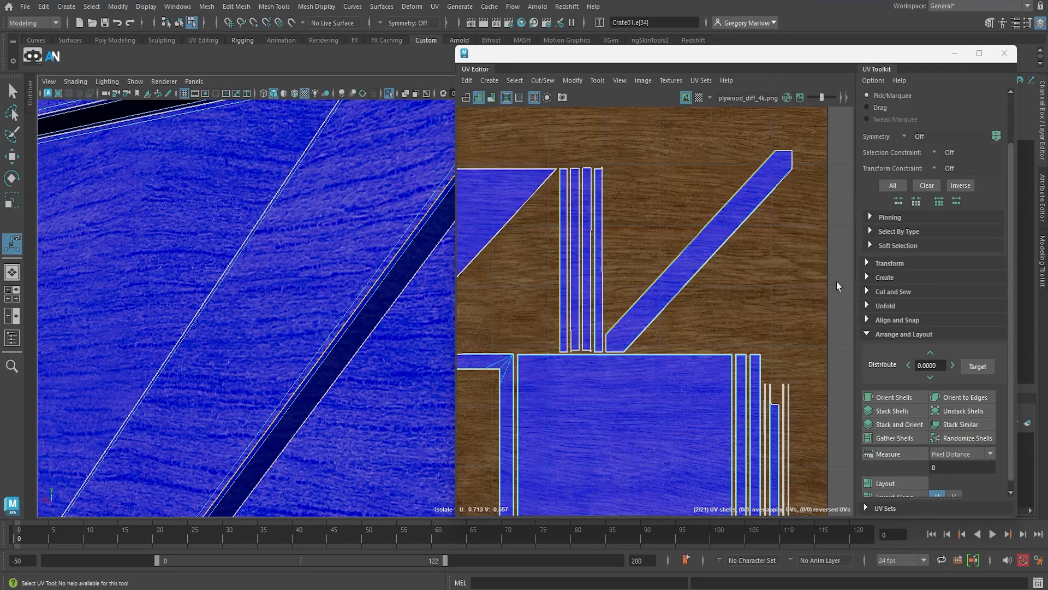
Step: Select the diagonal brace's face and the leftmost narrow strip's face in the UV Editor to match both shells to the model
left_click(720, 208)
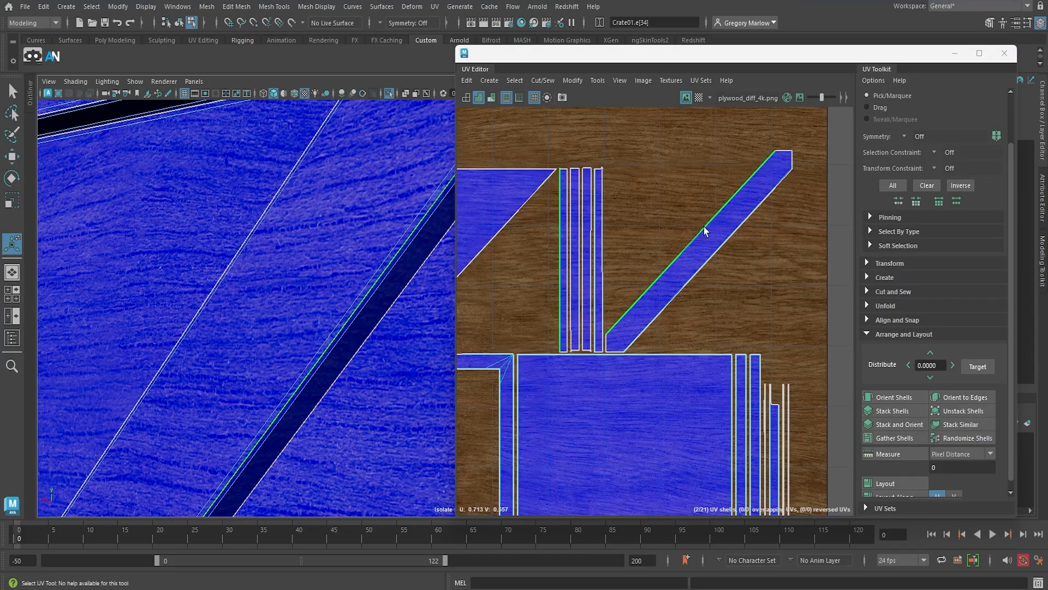
scroll(545, 241, "up", 5)
right_click_drag(646, 282, 646, 315)
left_click(800, 394)
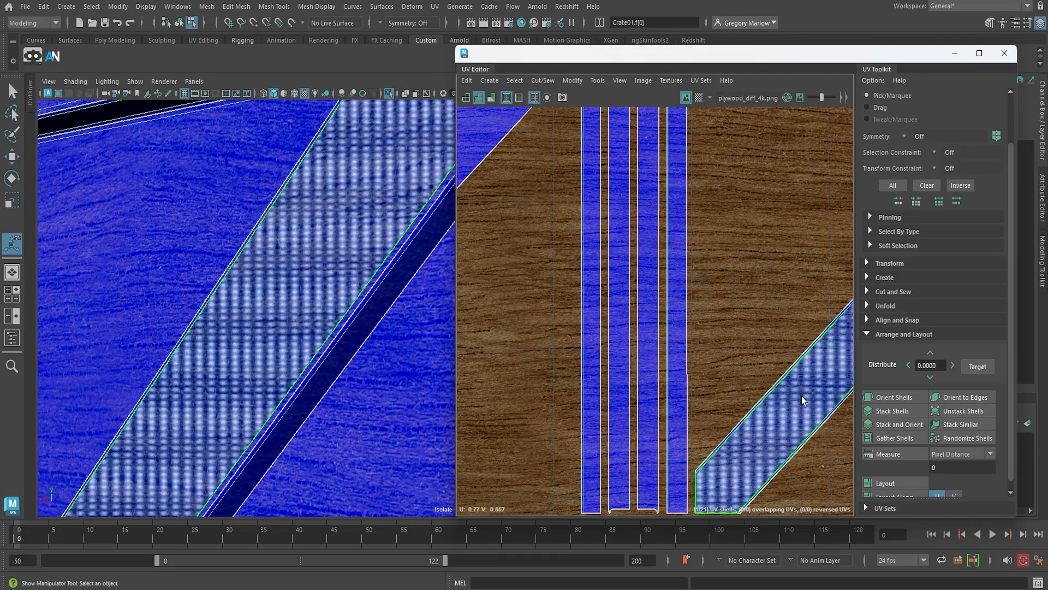
left_click(596, 294)
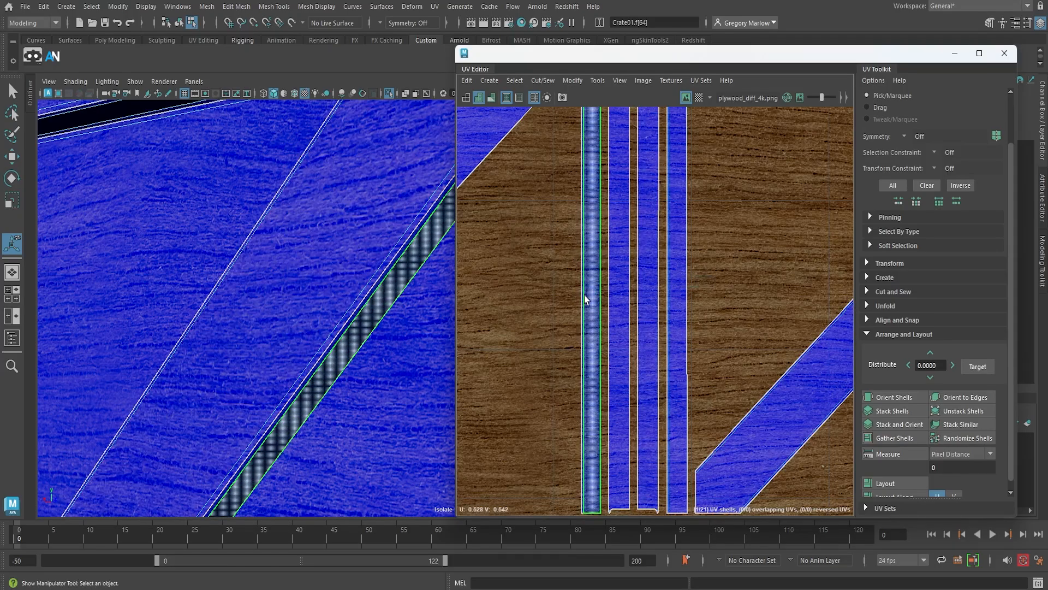
Step: Stitch the matching narrow side strip to the diagonal brace shell along their shared upper long edge
right_click(791, 371)
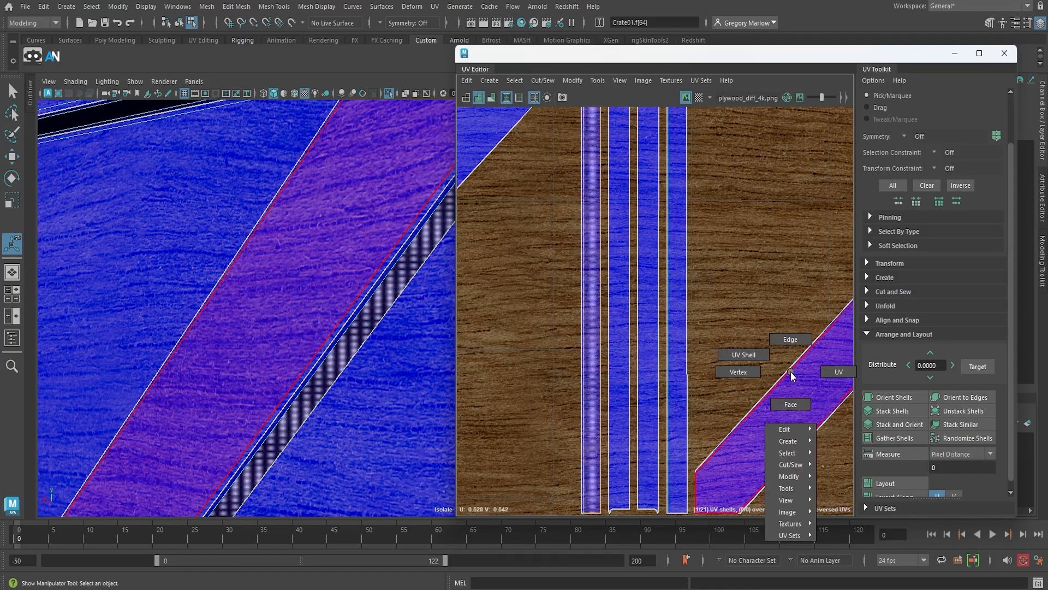
left_click(790, 340)
scroll(786, 328, "down", 5)
middle_click_drag(788, 328, 627, 338, "alt")
mouse_move(762, 344)
right_mouse_down("alt")
mouse_move(721, 342)
mouse_move(747, 341)
right_mouse_up("alt")
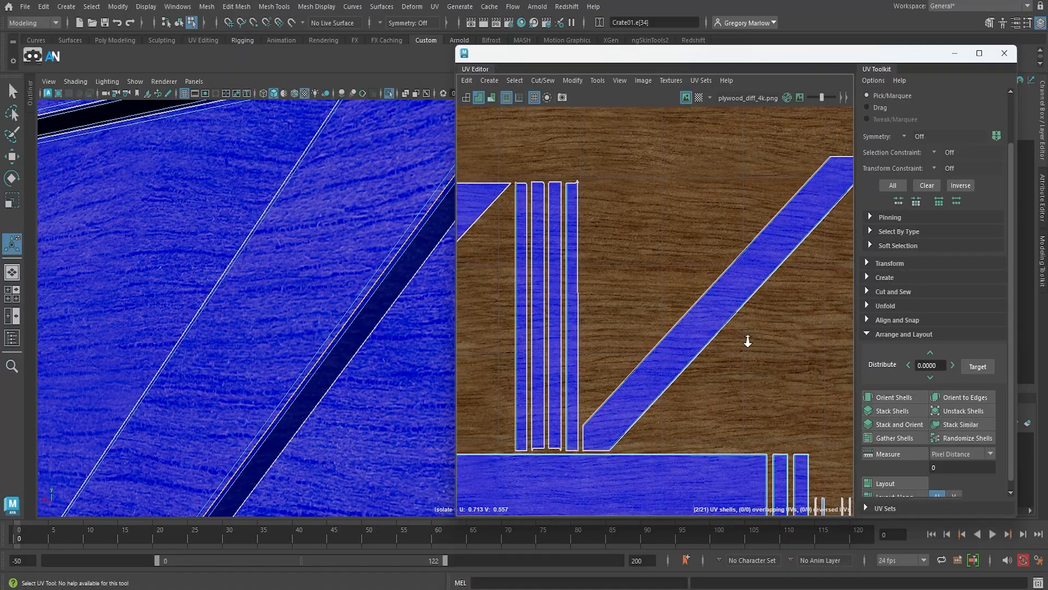
left_click(722, 275)
left_click(516, 296, "shift")
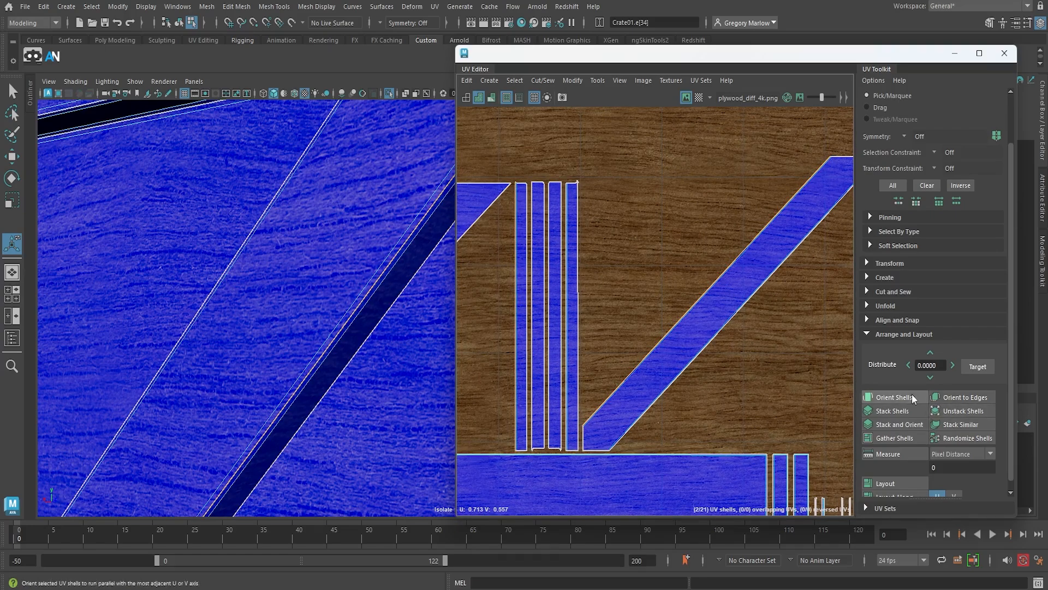
left_click(869, 293)
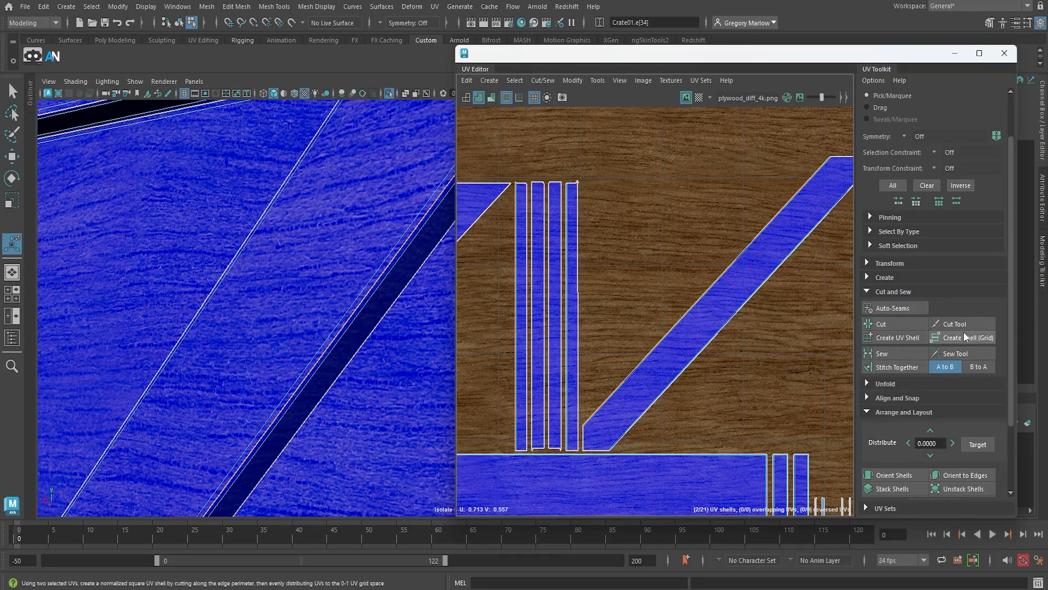
left_click(893, 366)
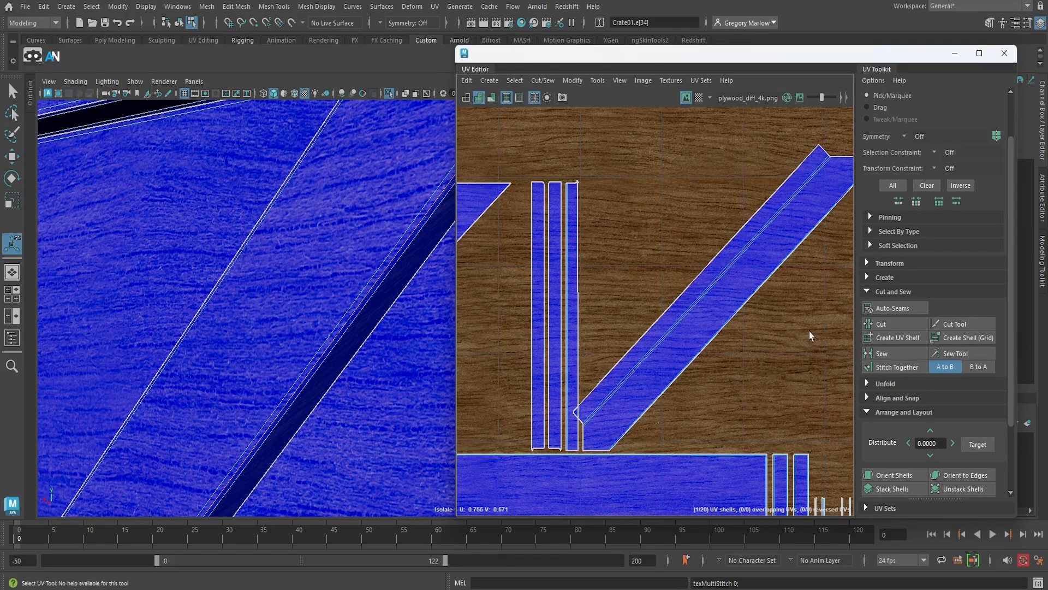
Step: Stitch the remaining narrow side strip to the diagonal brace shell along their shared lower long edge
left_click(755, 303)
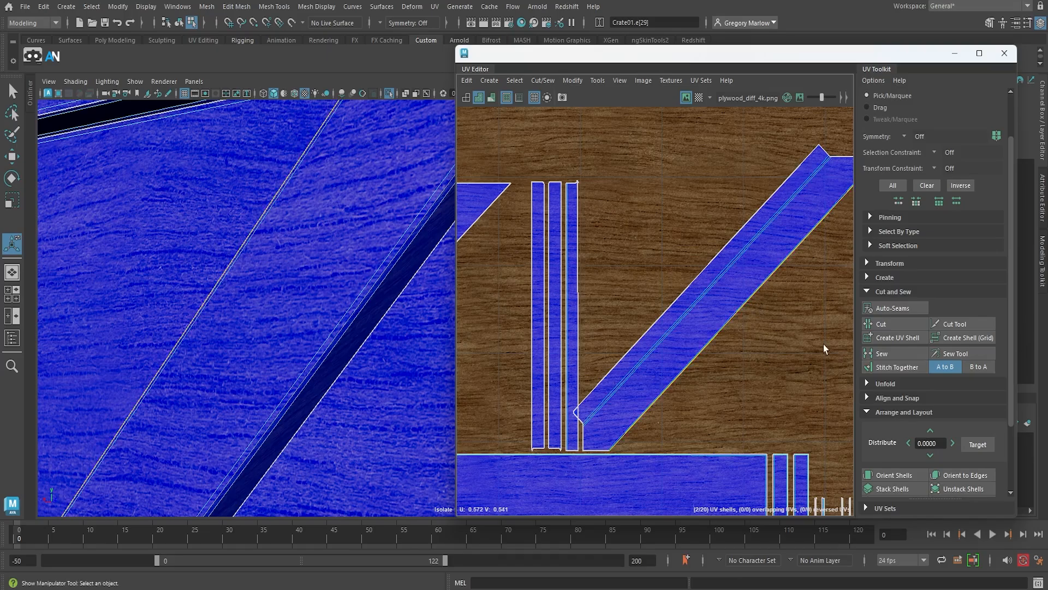
left_click(896, 367)
scroll(704, 396, "down", 5)
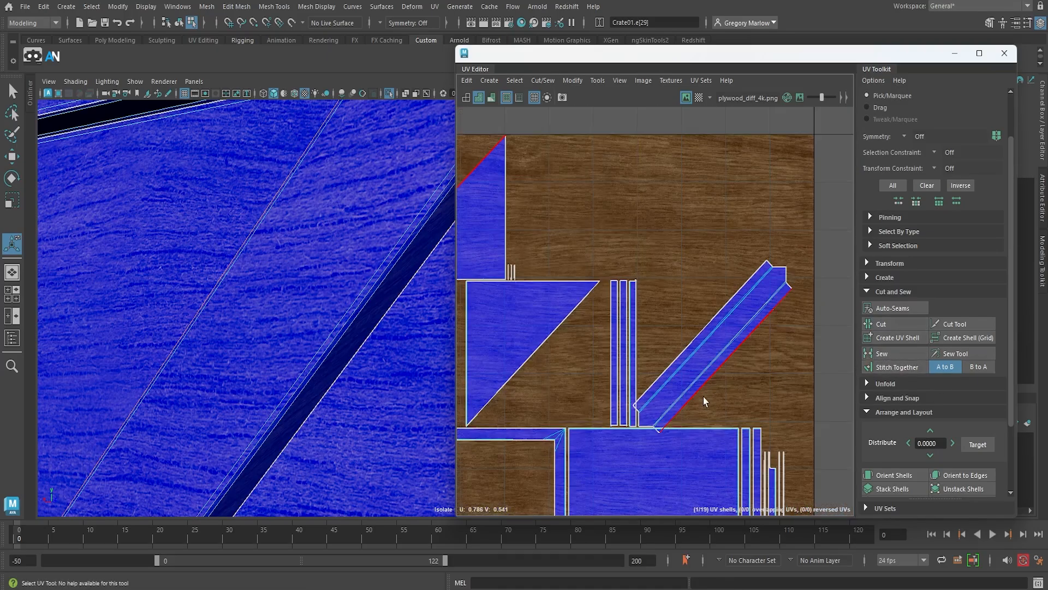
Step: Select the whole stitched brace shell and move it clear of the other shells, to about U 0.85, V 0.71
middle_click_drag(702, 394, 736, 328, "alt")
right_click_drag(735, 330, 698, 313)
left_click(746, 308)
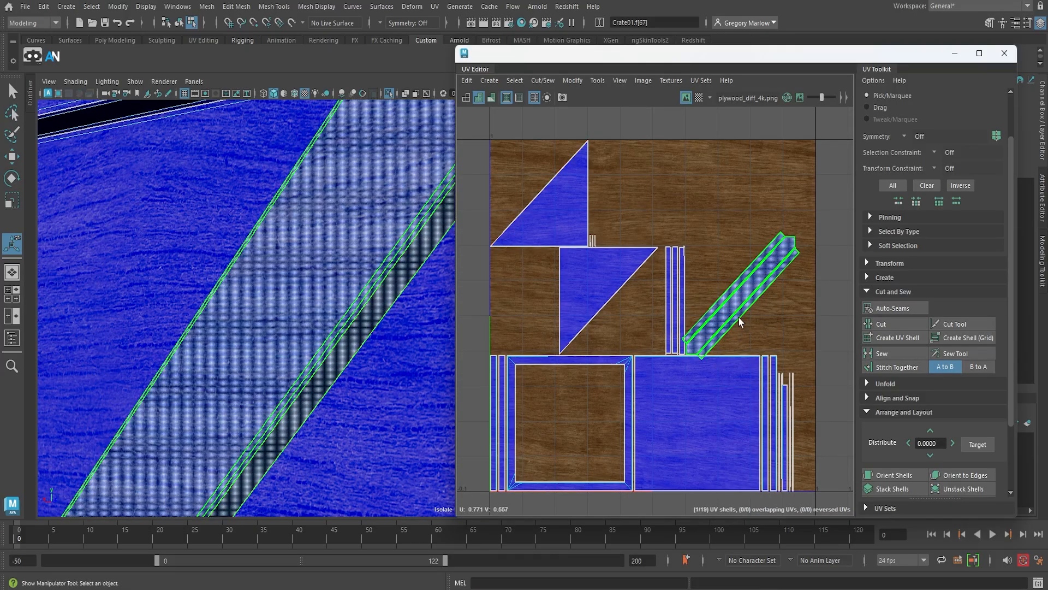
key("w")
left_click_drag(739, 297, 755, 247)
left_click_drag(763, 229, 766, 244)
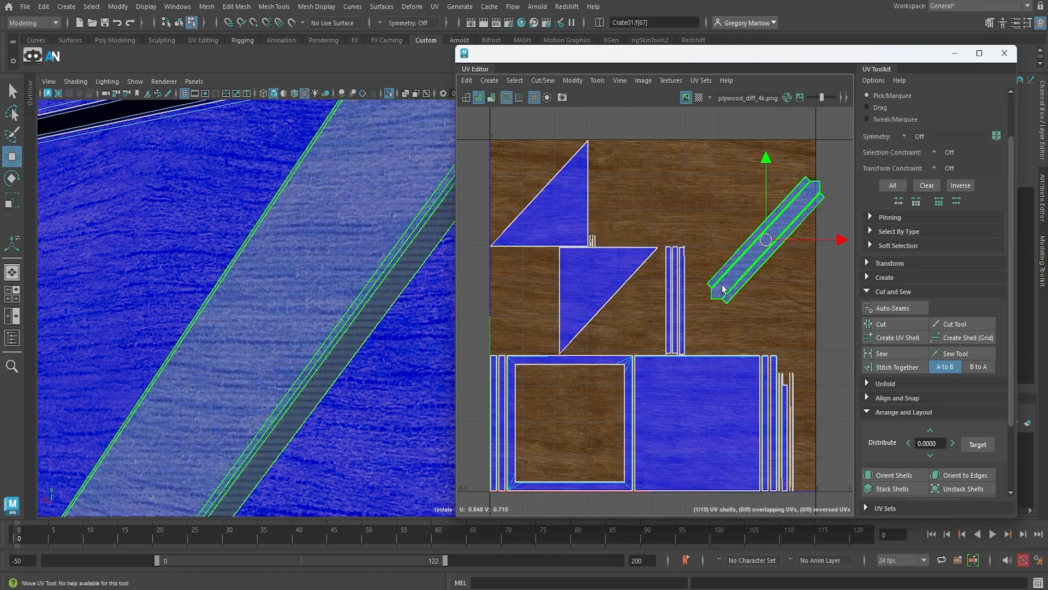
Step: Rotate the brace shell 45 degrees clockwise and place it in the UV tile's upper area, at about U 0.69, V 0.90
left_click_drag(327, 347, 316, 377, "alt")
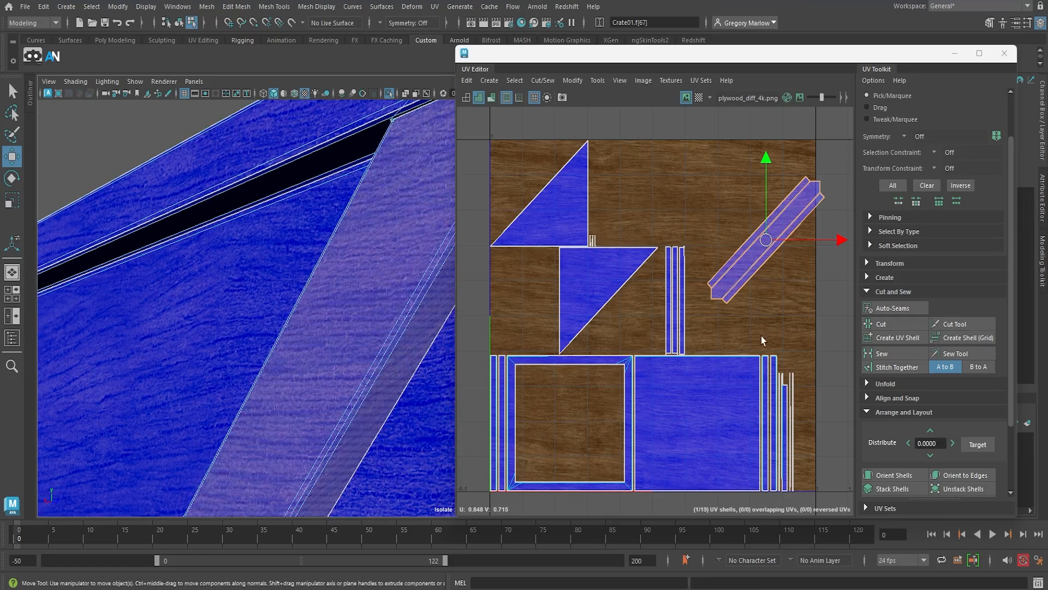
left_click(868, 263)
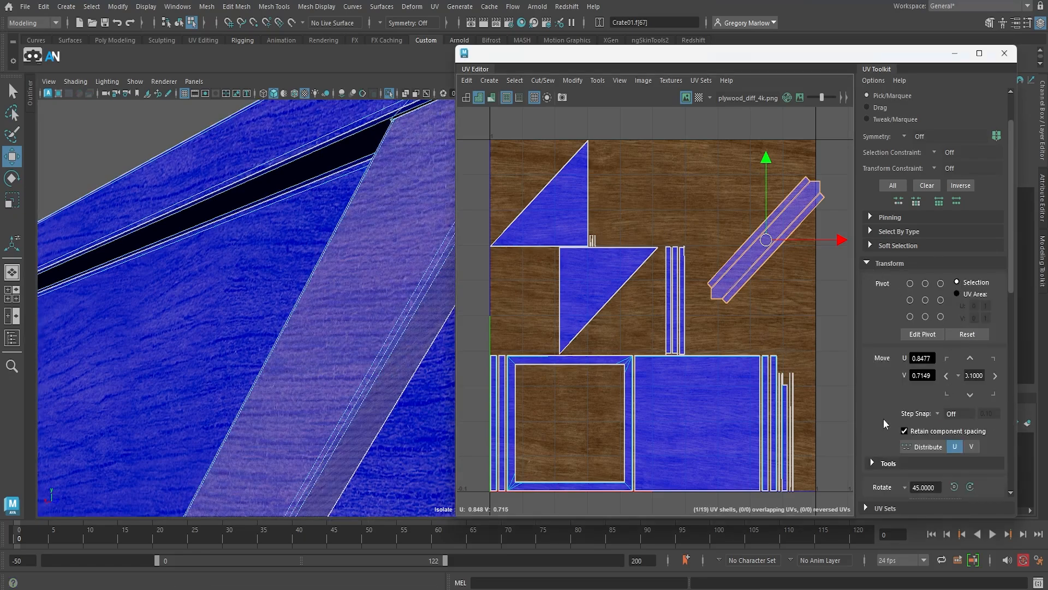
scroll(883, 419, "down", 1)
scroll(884, 418, "down", 1)
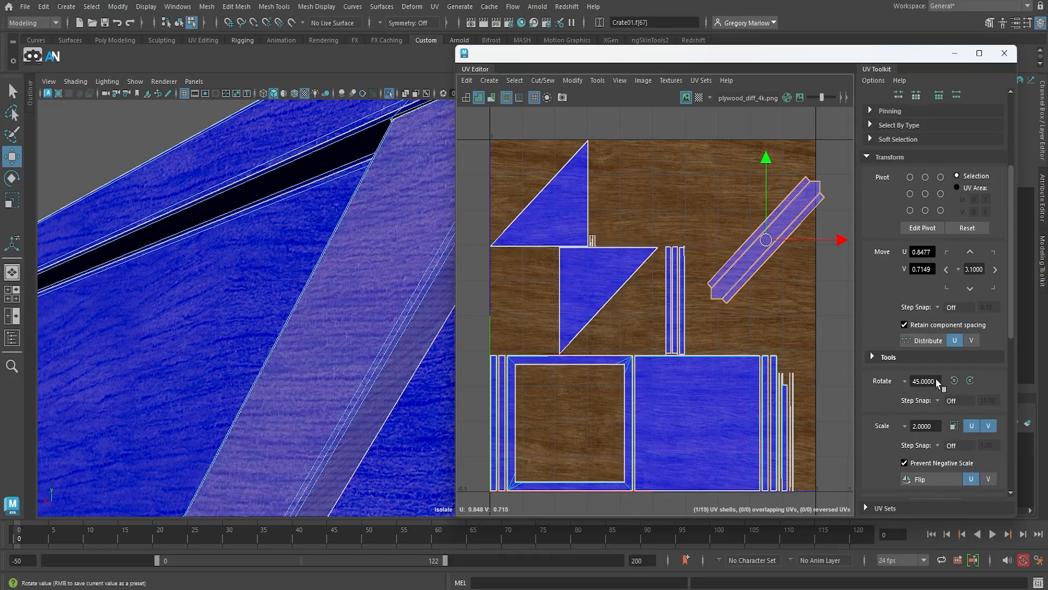
left_click_drag(936, 380, 899, 381)
type("45")
key("Return")
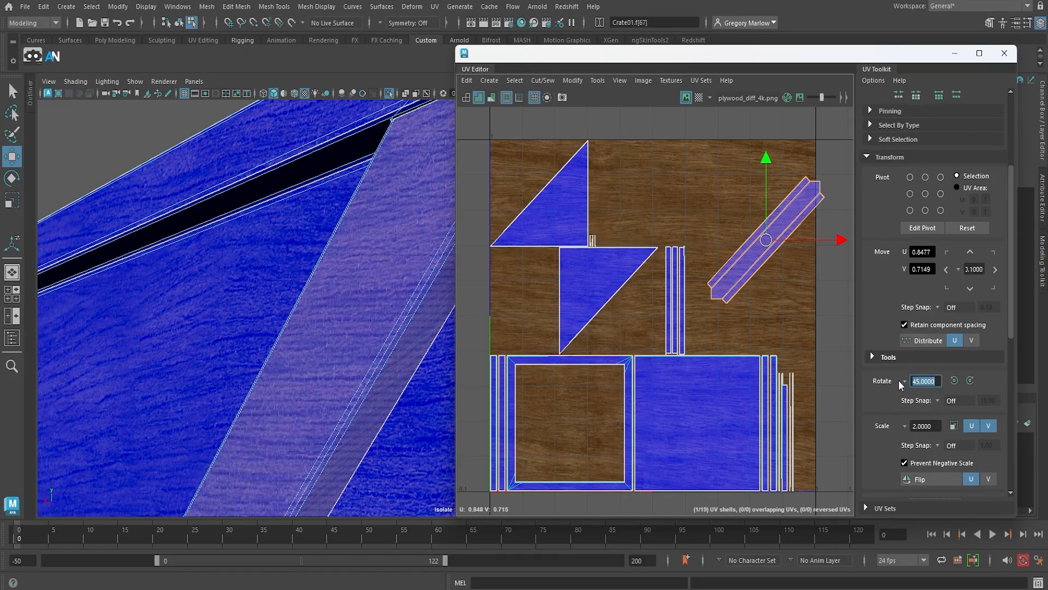
left_click(969, 379)
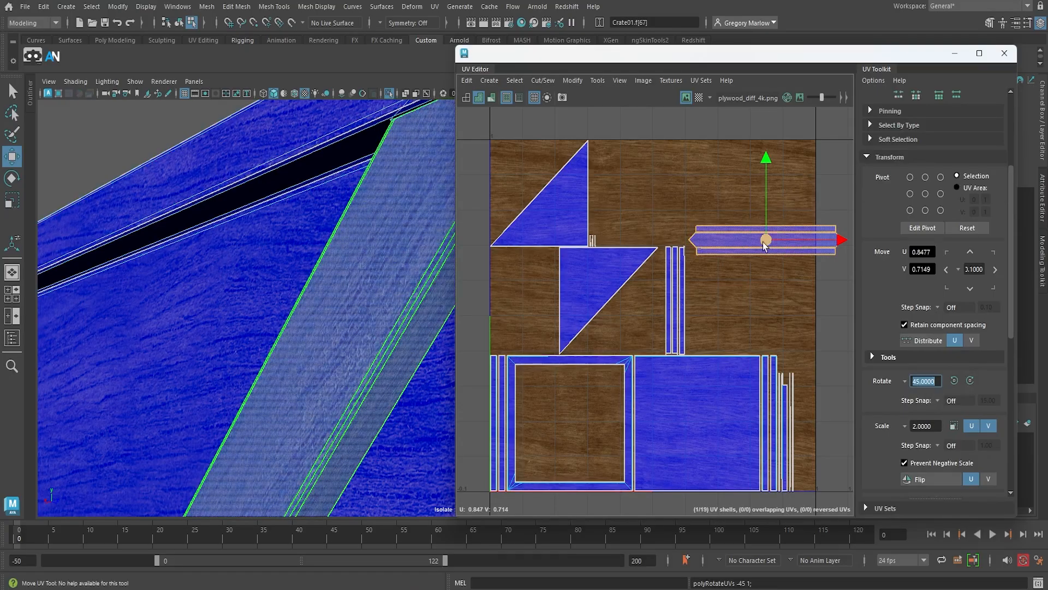
left_click_drag(765, 241, 716, 176)
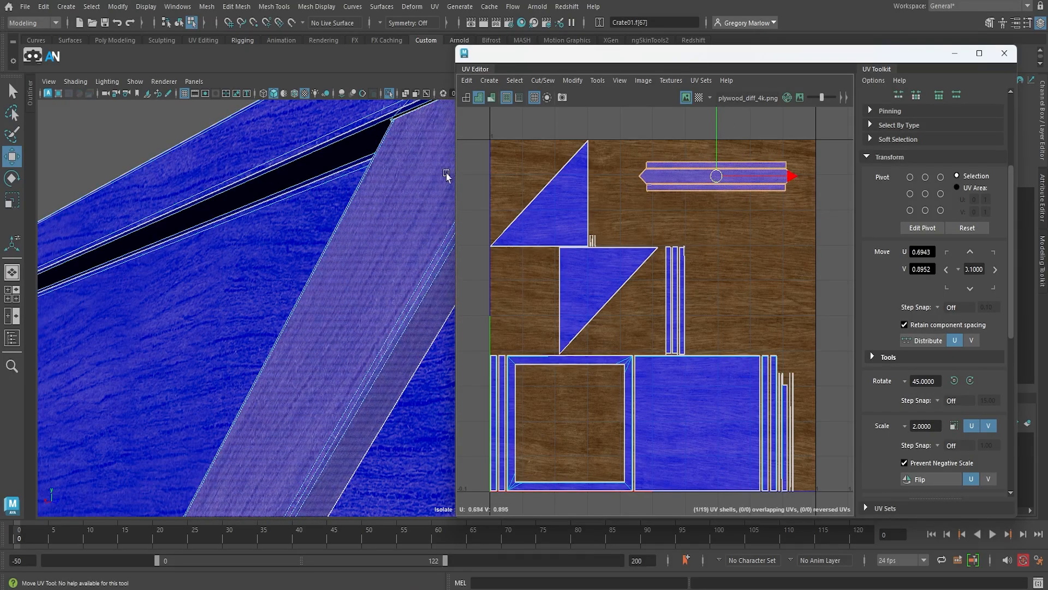
Step: Turn off shell shading in the UV Editor and inspect the wood grain on the brace and panels of the model
left_click(466, 98)
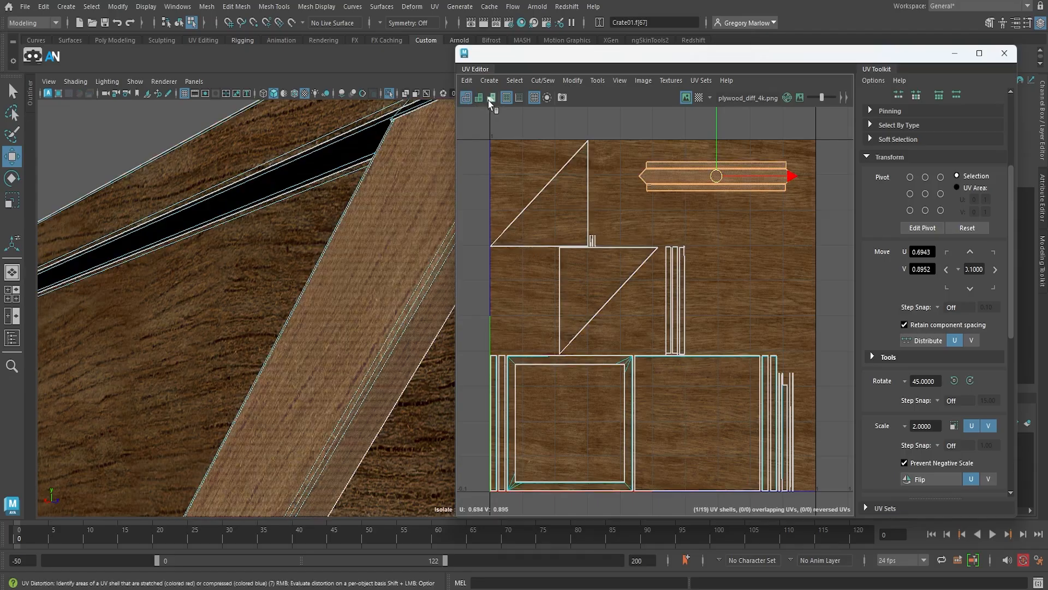
left_click(162, 140)
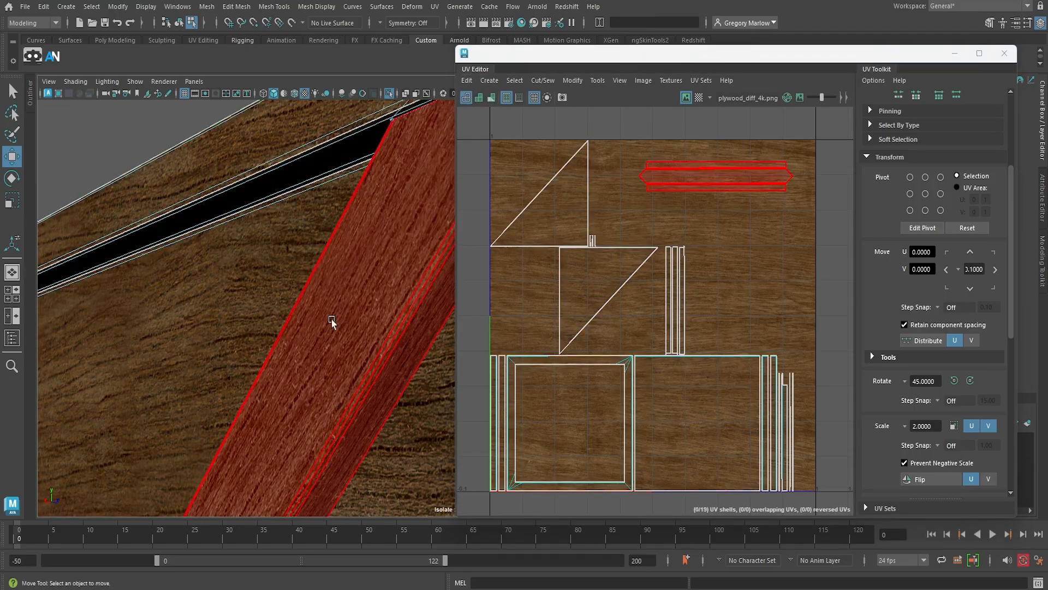
scroll(330, 339, "down", 5)
left_click_drag(379, 388, 279, 312, "alt")
right_click_drag(279, 312, 433, 349, "alt")
left_click_drag(433, 349, 294, 365, "alt")
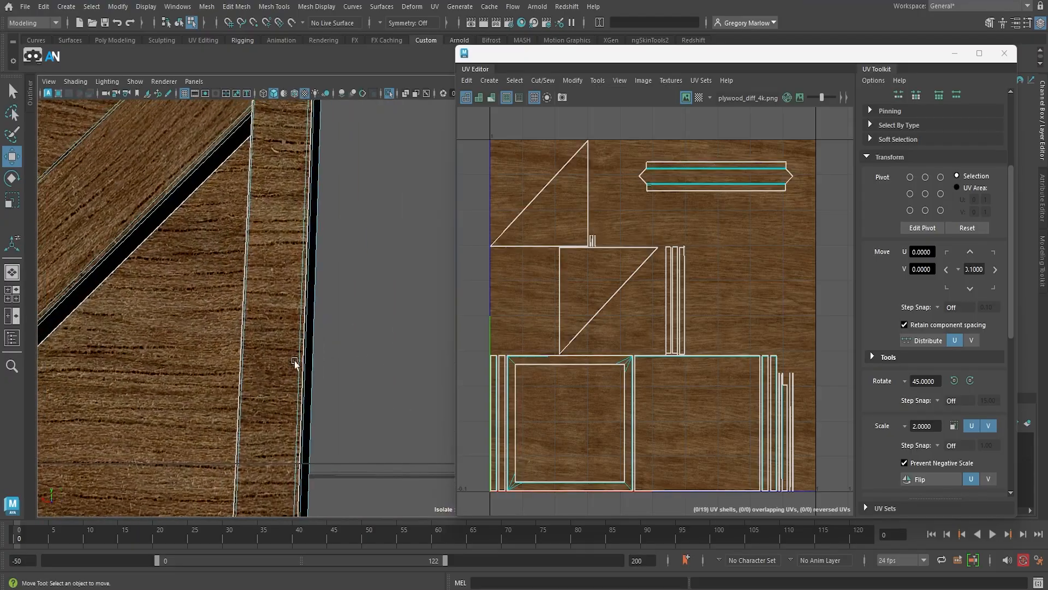
middle_click_drag(295, 365, 500, 516, "alt")
right_click_drag(393, 416, 192, 403, "alt")
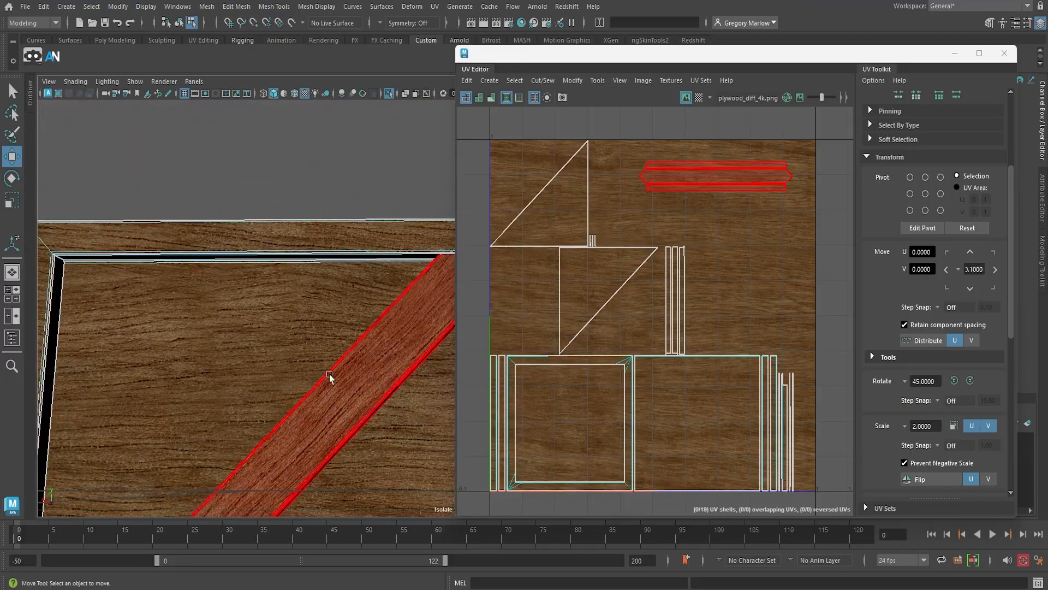
Step: Fit the two triangular panel shells together into a square at the UV tile's upper-left corner and rotate both 90 degrees counter-clockwise
left_click(589, 284)
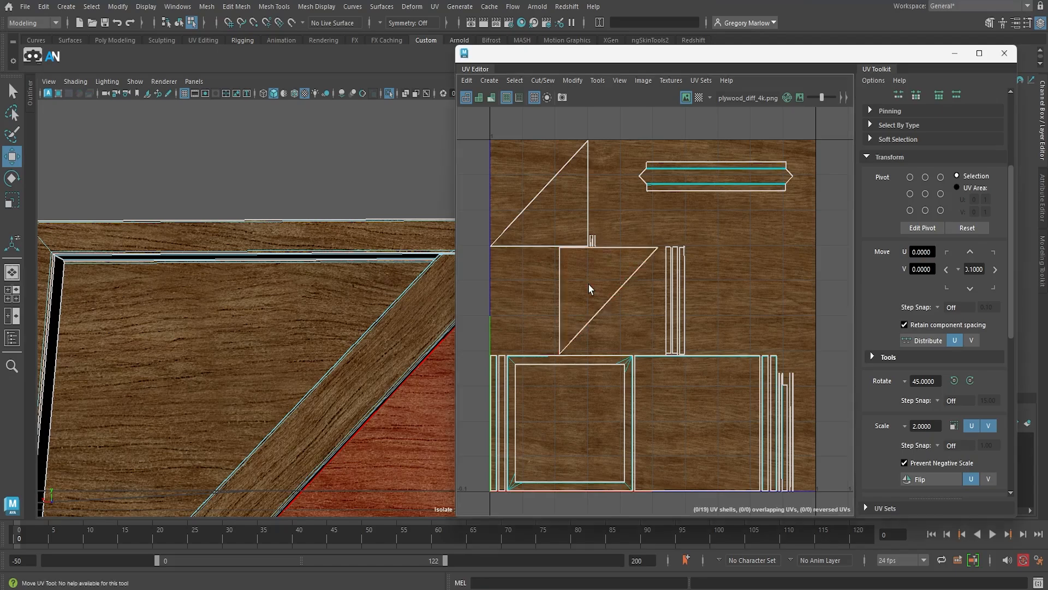
left_click_drag(607, 299, 537, 194)
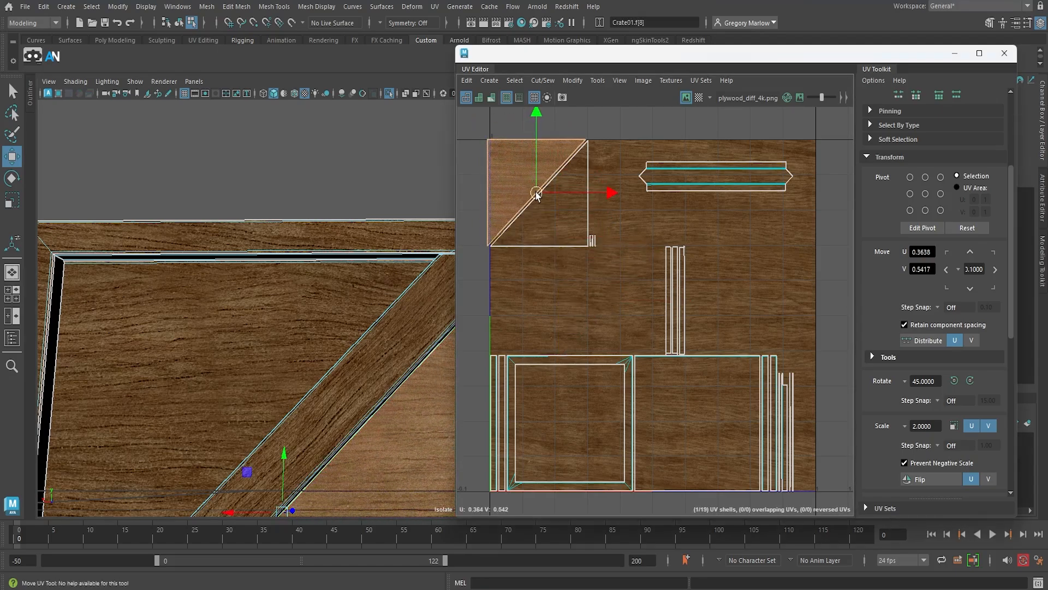
left_click(555, 238, "shift")
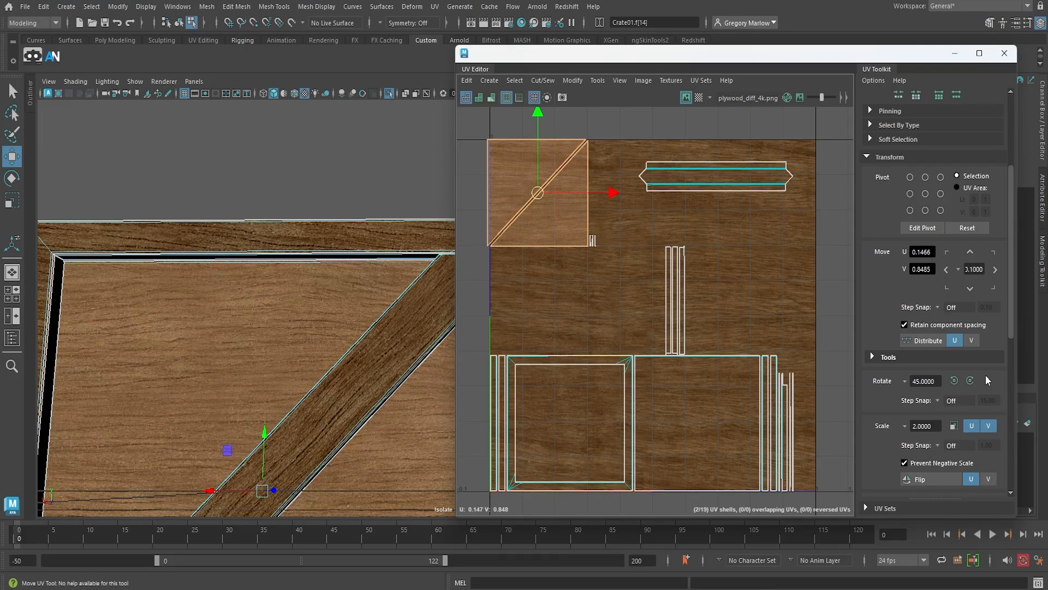
left_click(954, 380)
left_click(953, 381)
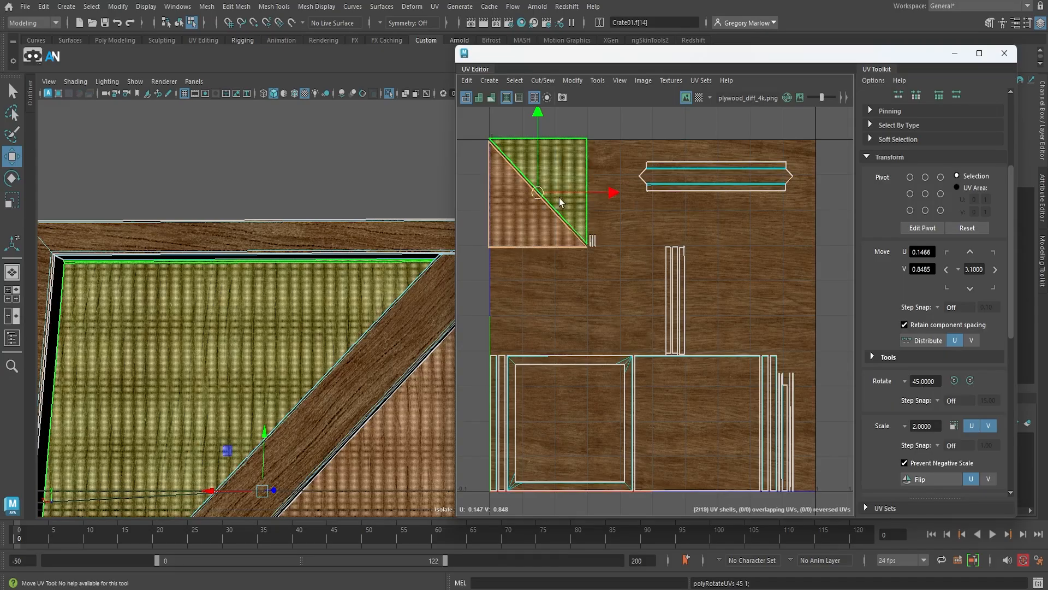
left_click_drag(538, 196, 530, 192)
Step: Select the three tiny shells beside the triangular panels and move them to the tile's right edge, at about U 0.96, V 0.77
scroll(601, 265, "up", 5)
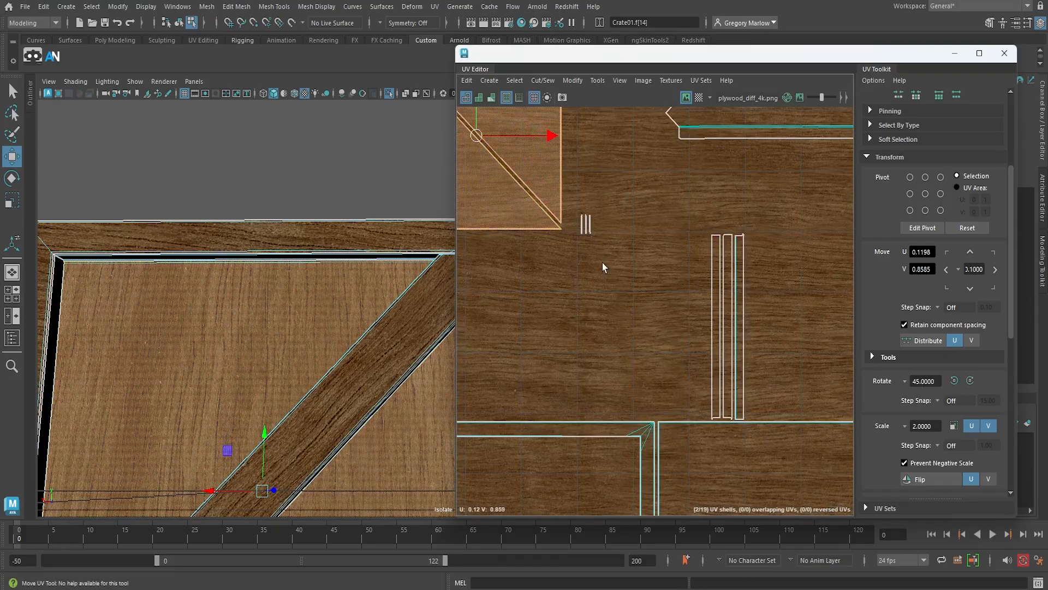
left_click_drag(631, 201, 557, 241)
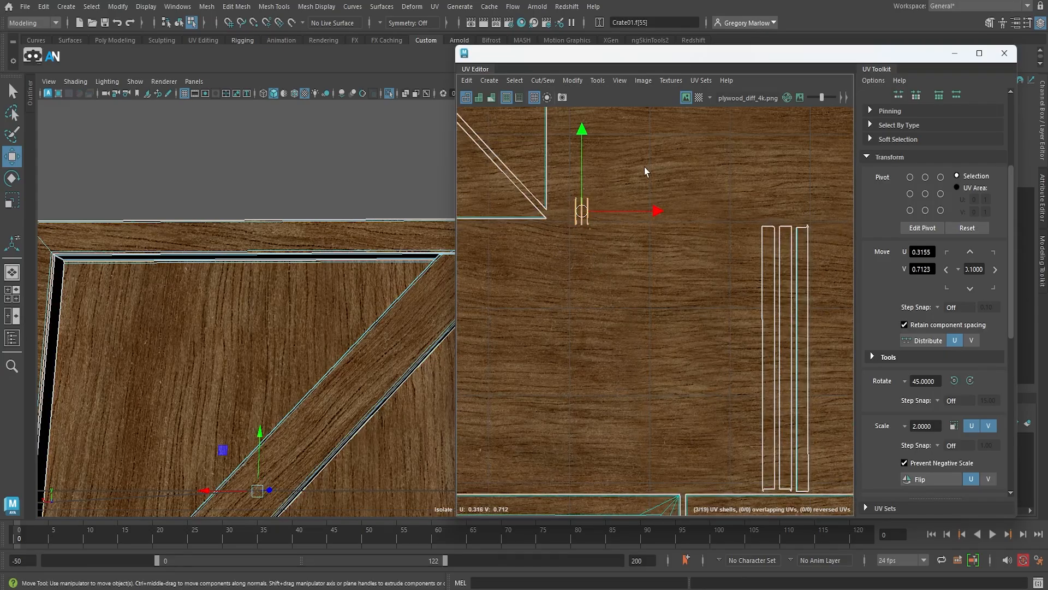
left_click_drag(647, 164, 574, 257)
left_click_drag(298, 404, 283, 310, "alt")
scroll(276, 309, "up", 5)
scroll(590, 349, "down", 5)
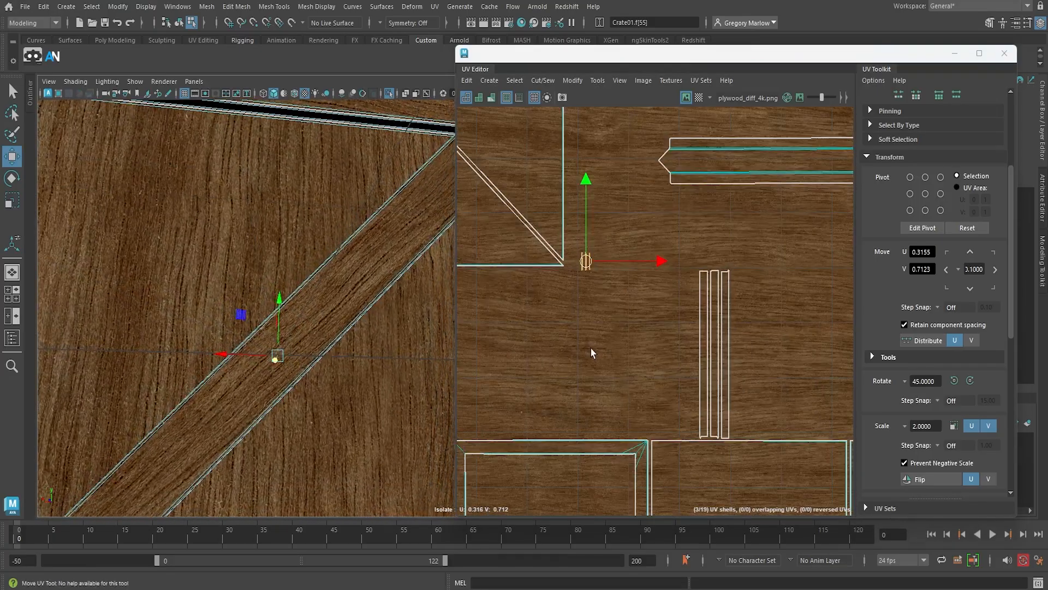
left_click_drag(589, 292, 686, 277)
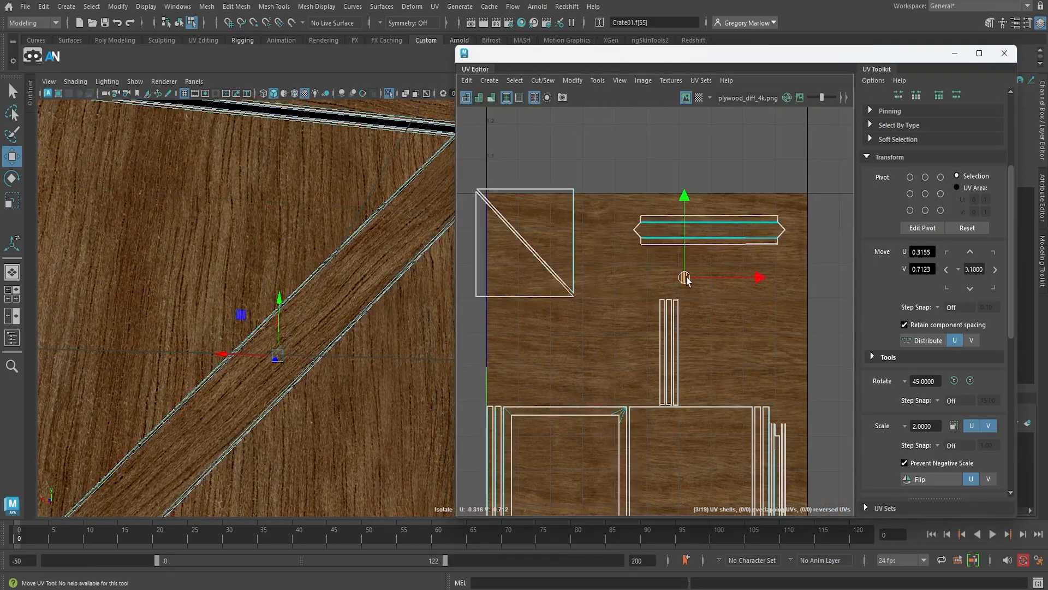
Step: Examine the grain direction on the front frame's rails and mitred corner, comparing the model with the square frame shell
scroll(663, 360, "up", 4)
scroll(663, 359, "down", 1)
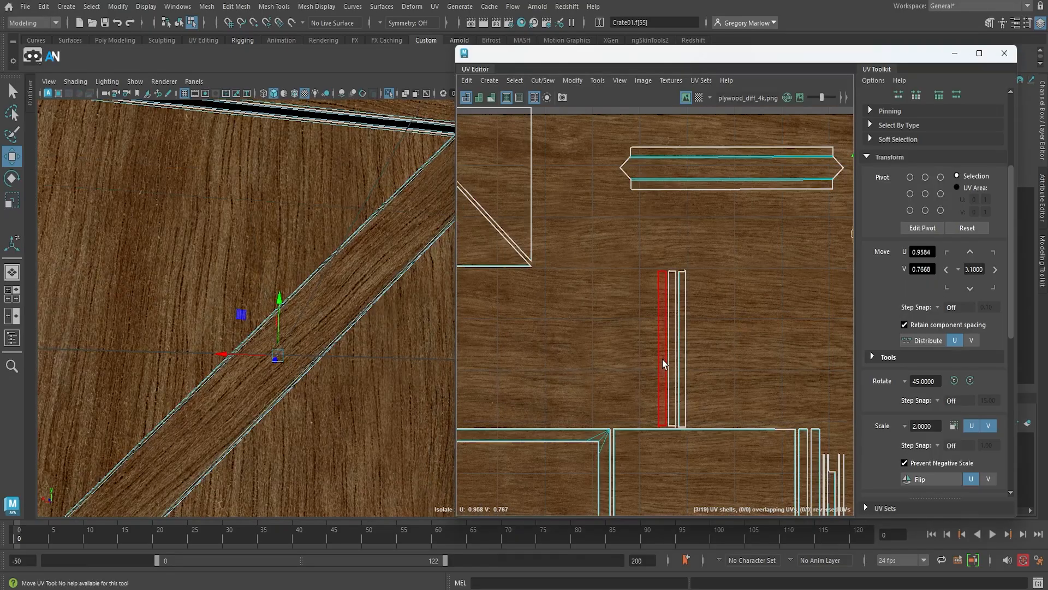
middle_click_drag(692, 395, 822, 229, "alt")
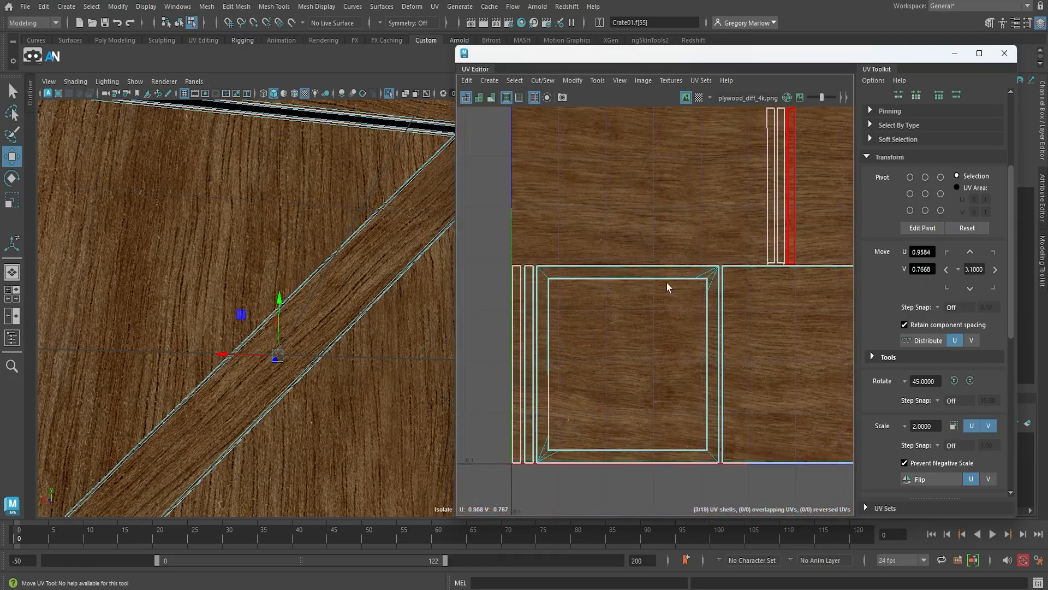
middle_click_drag(763, 290, 753, 290, "alt")
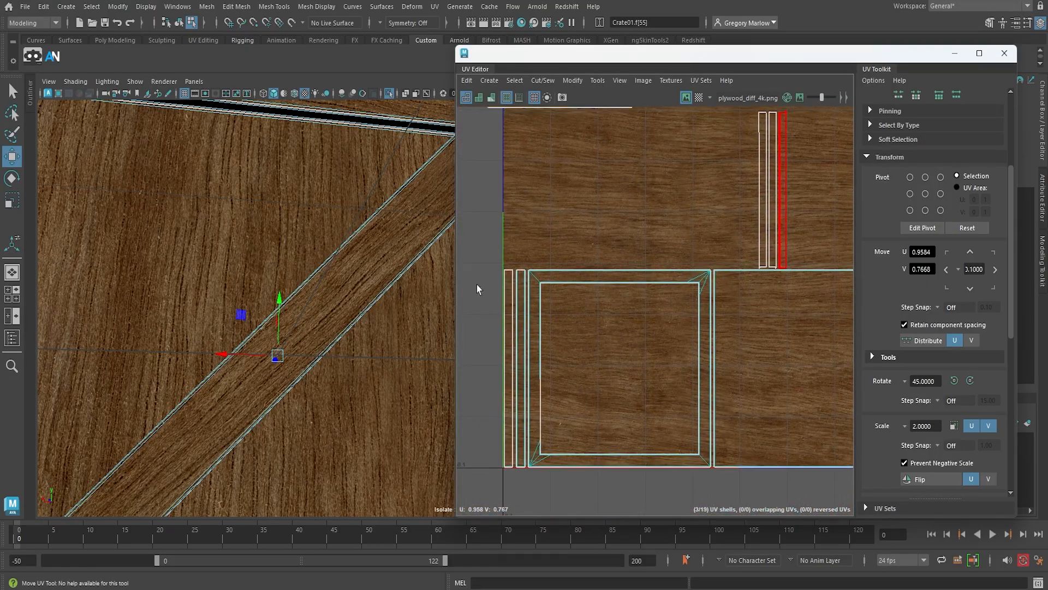
middle_click_drag(392, 298, 421, 428, "alt")
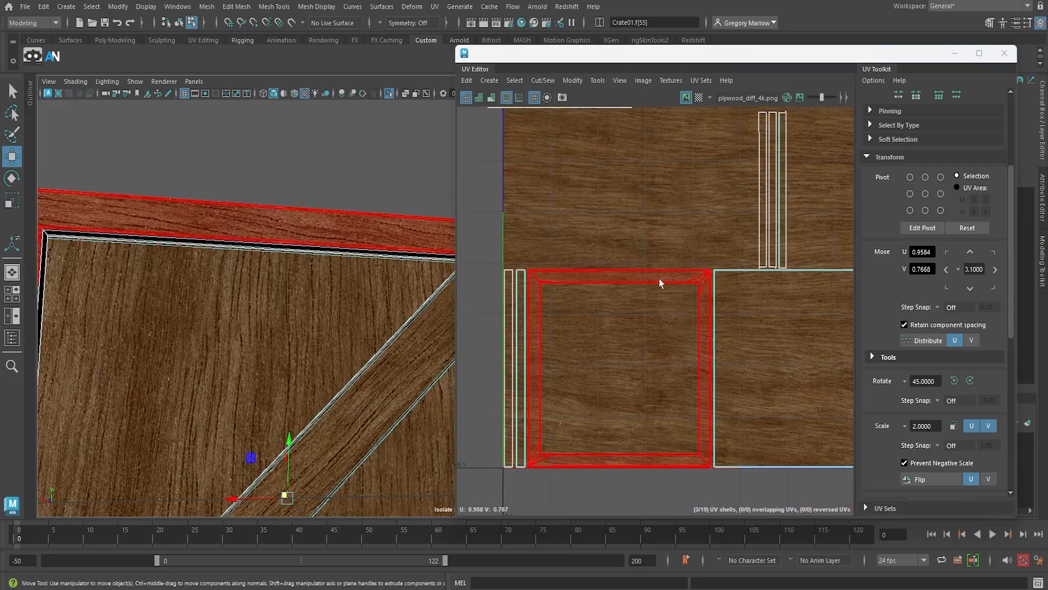
middle_click_drag(150, 313, 242, 319, "alt")
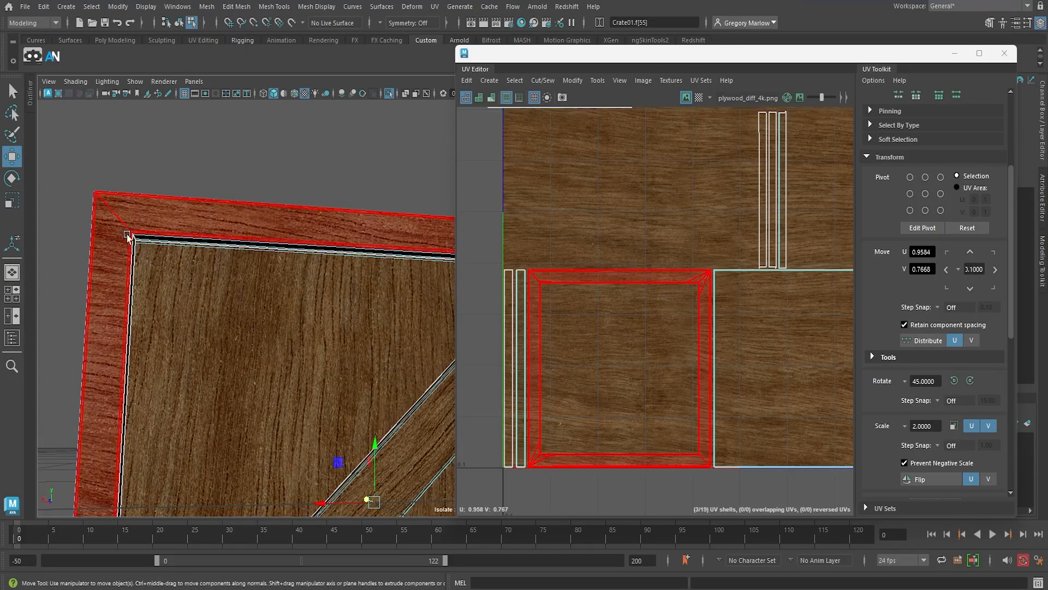
scroll(605, 295, "up", 5)
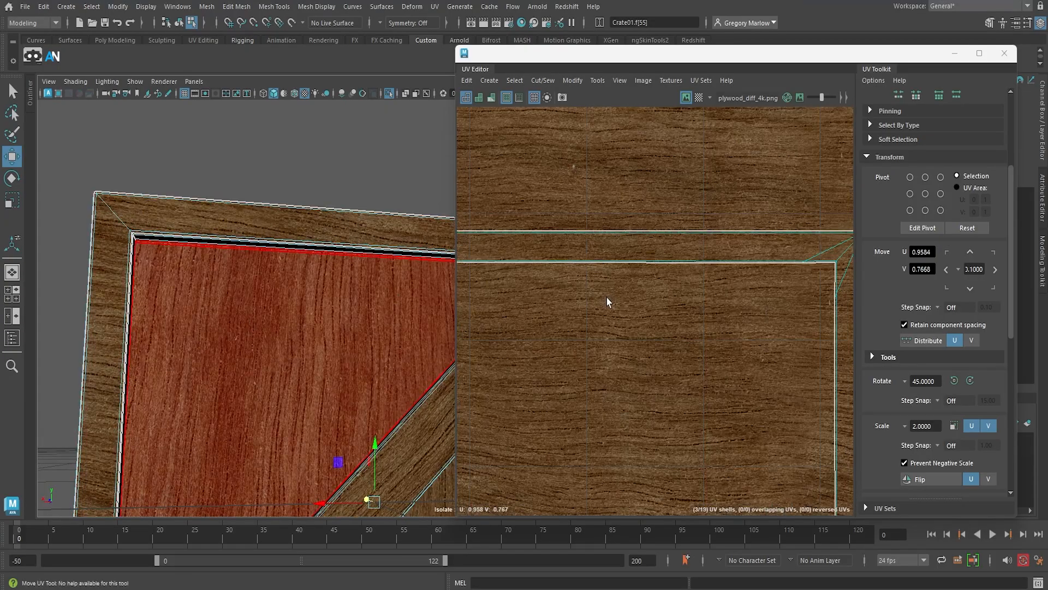
scroll(655, 316, "down", 2)
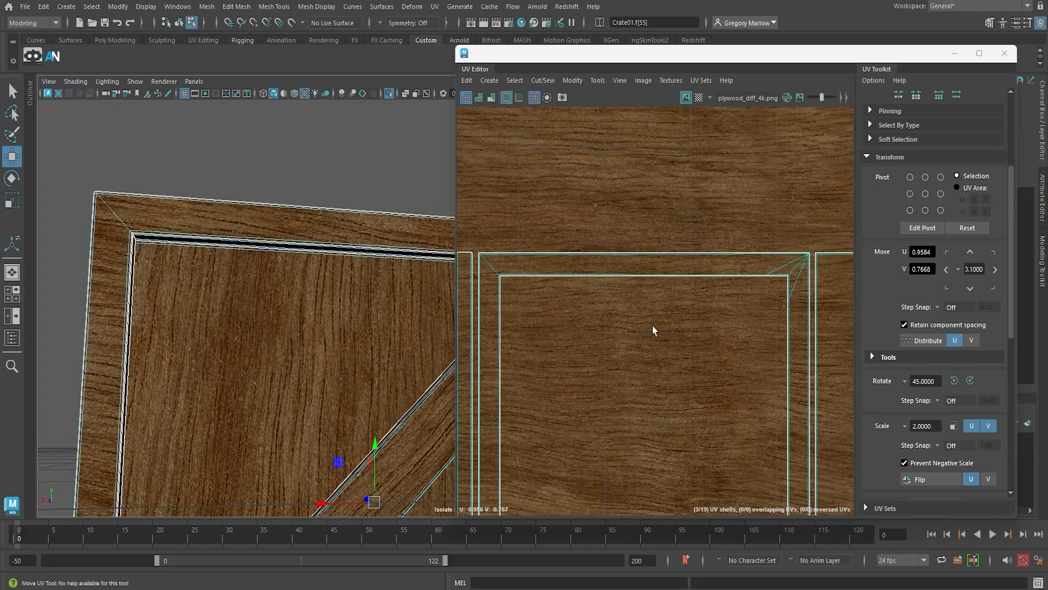
Step: Cut the square frame shell along the diagonal mitre edge at its upper-left corner
middle_click_drag(651, 328, 714, 327, "alt")
right_click(605, 310)
left_click(587, 275)
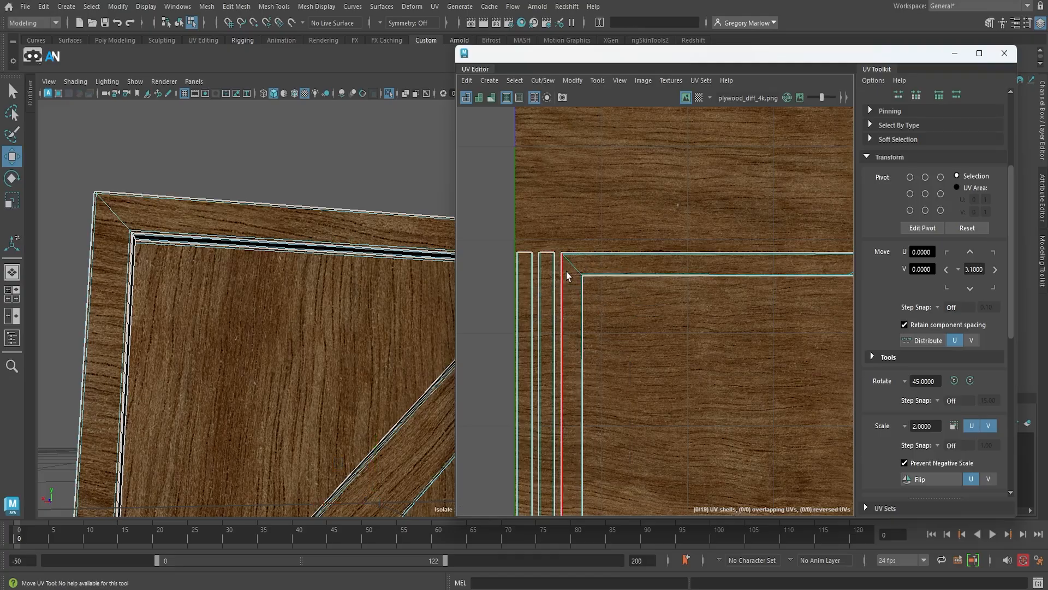
left_click(576, 268)
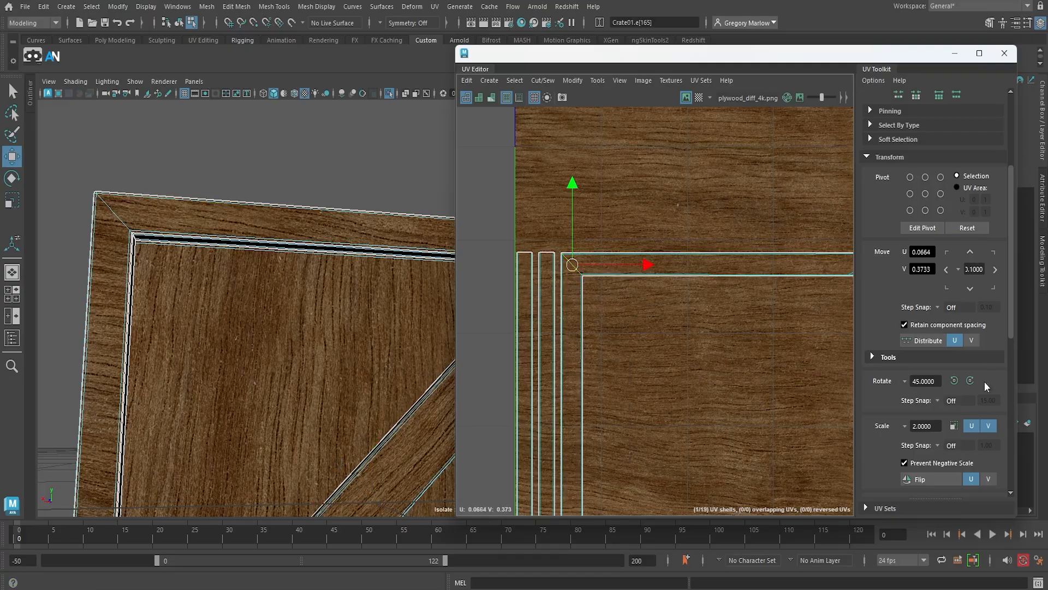
scroll(945, 371, "down", 5)
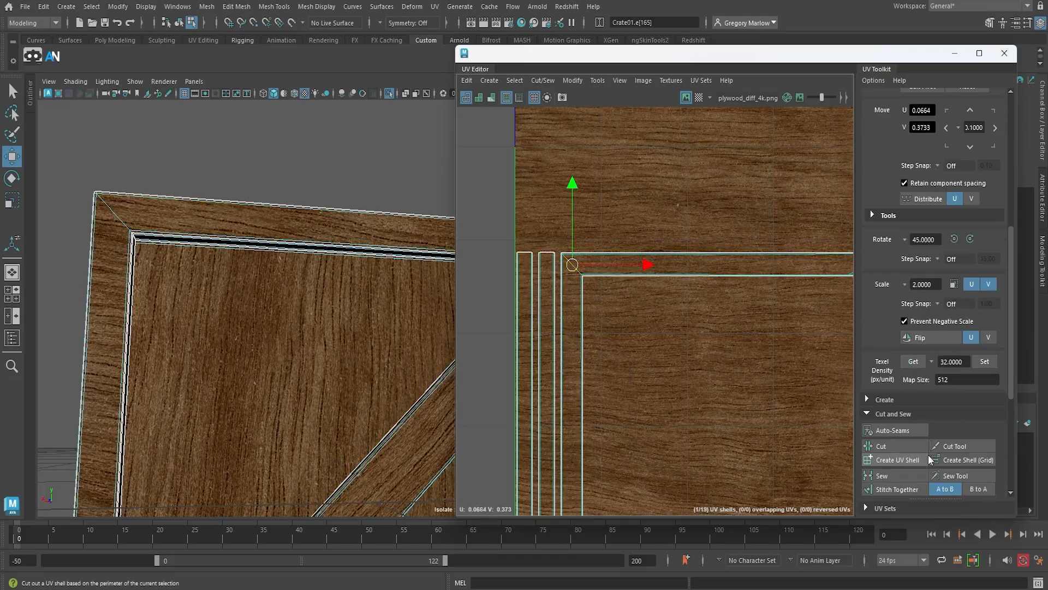
left_click(882, 446)
Step: Cut the square frame shell along the diagonal mitre edge at its lower-left corner
right_click_drag(745, 354, 674, 375, "alt")
middle_click_drag(693, 376, 735, 203, "alt")
right_click_drag(658, 380, 937, 405, "alt")
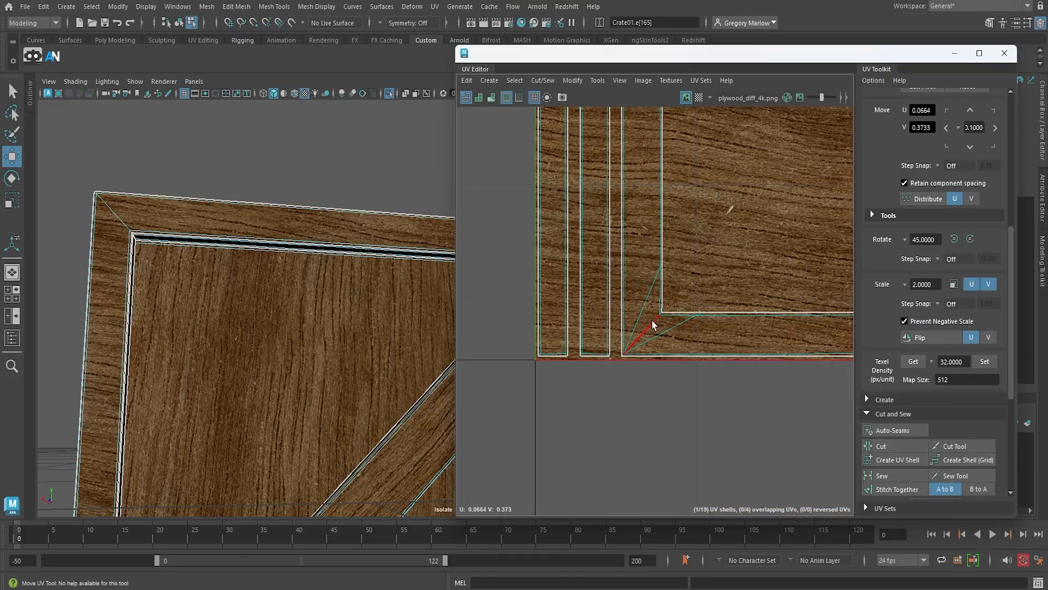
left_click(654, 326)
left_click(898, 450)
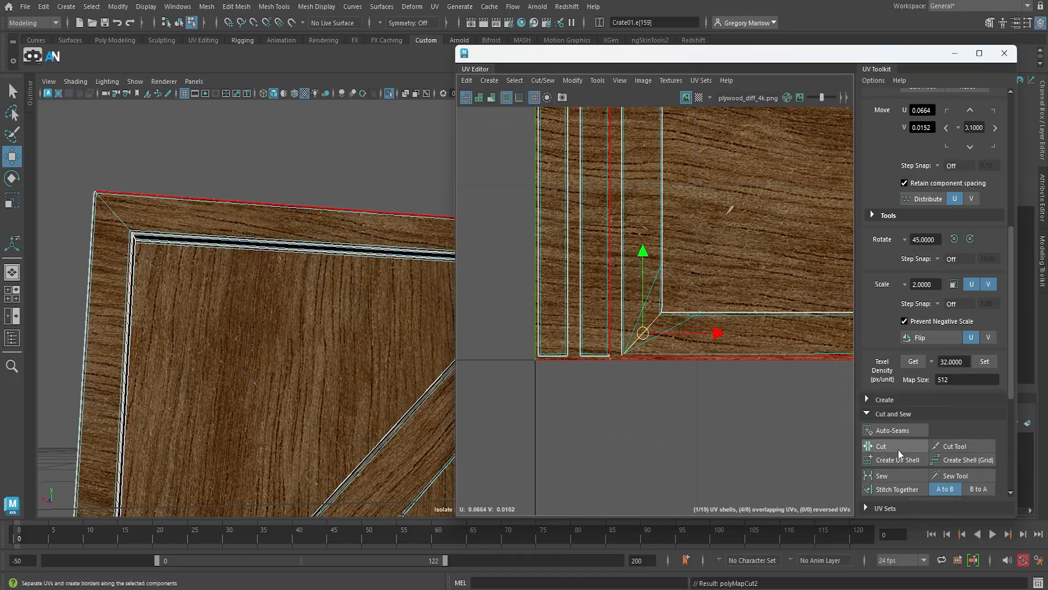
Step: Cut the remaining short edge at the outer tip of the frame shell's lower-left mitre
right_click(650, 238)
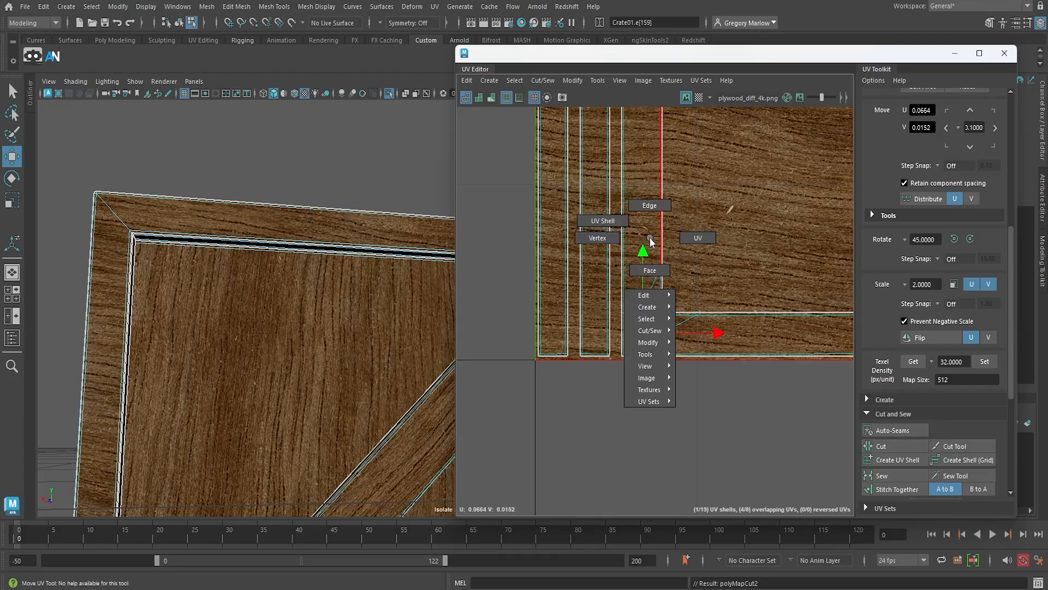
right_click_drag(645, 236, 604, 218)
left_click(652, 210)
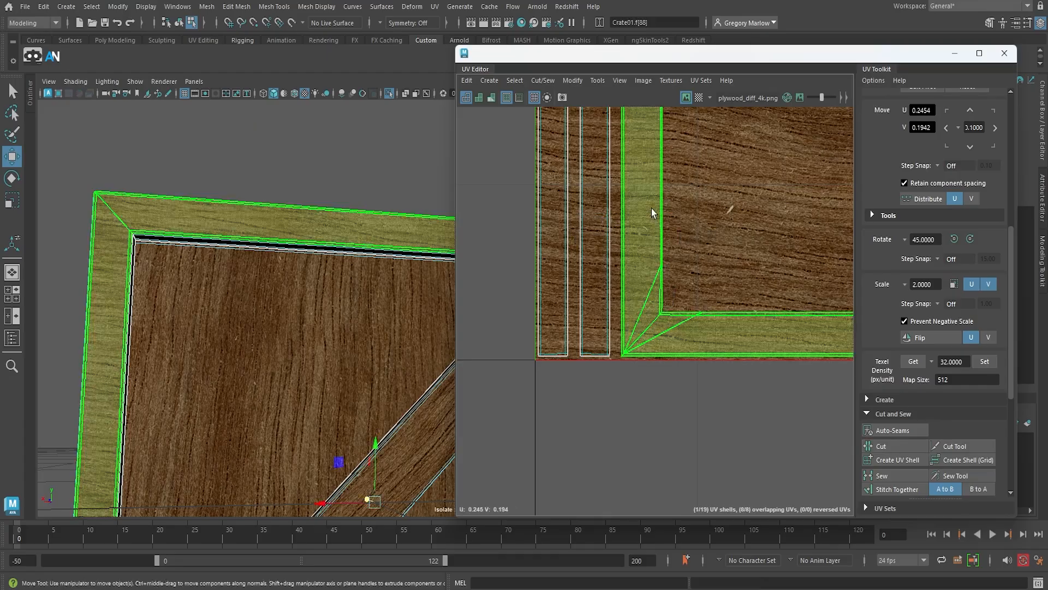
scroll(659, 336, "up", 5)
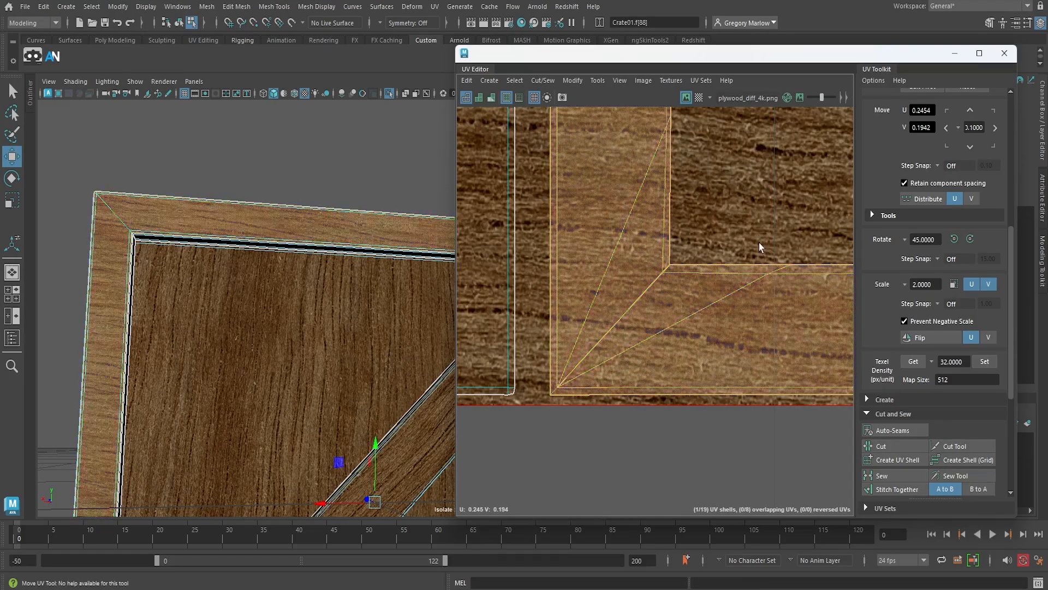
right_click(712, 295)
left_click(712, 261)
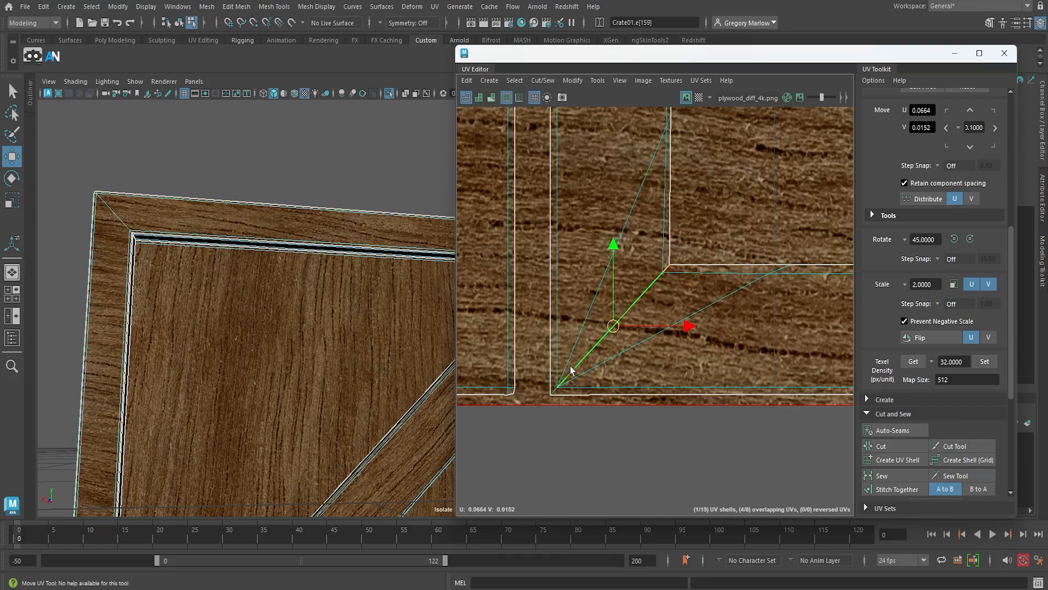
left_click(555, 394)
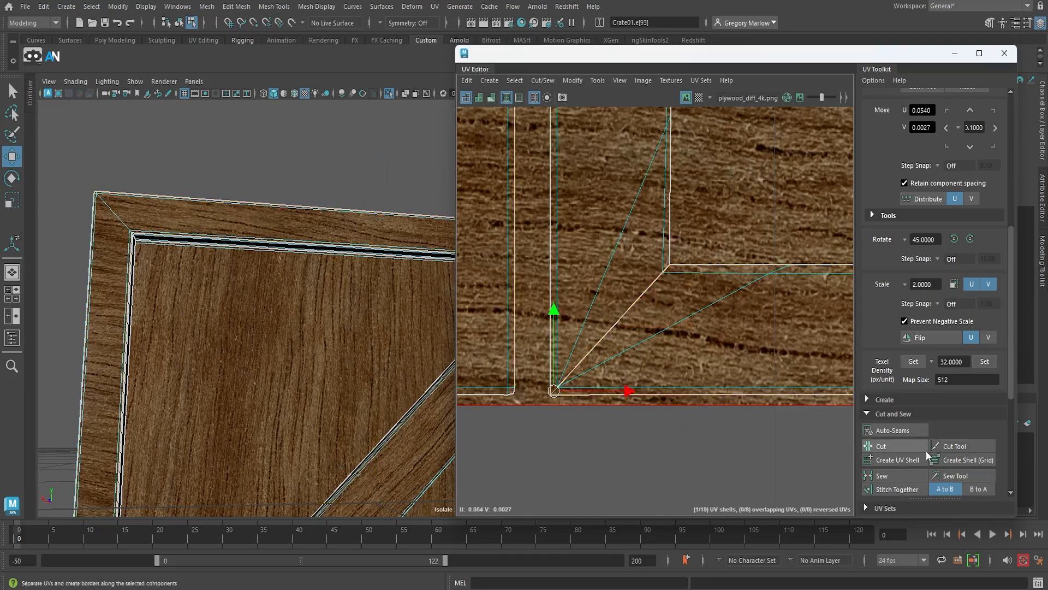
left_click(880, 446)
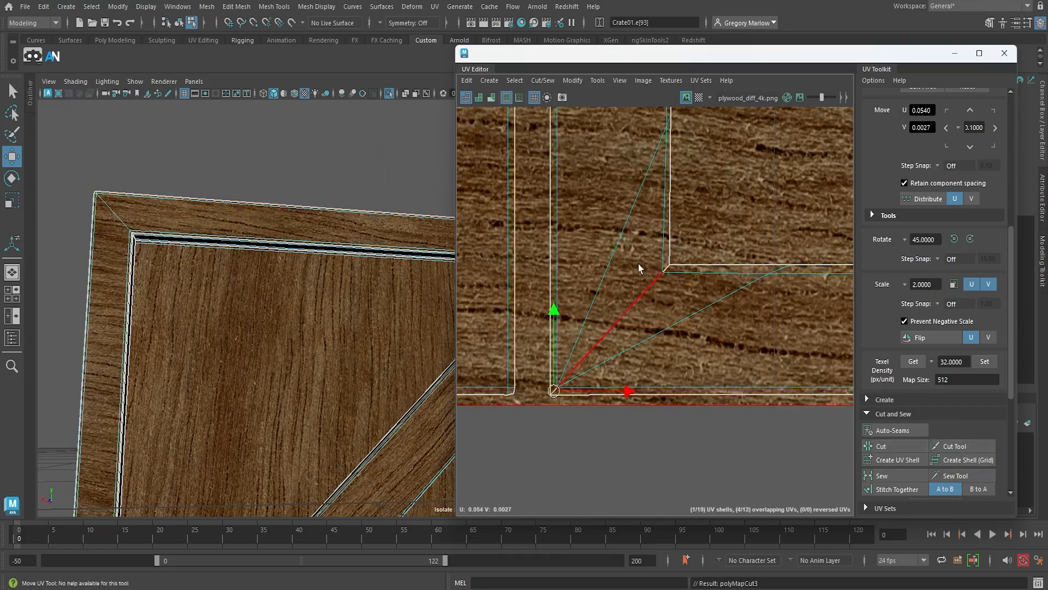
Step: Check the frame shell's separation, and cut the remaining short edge at the outer tip of its upper-left mitre
right_click_drag(638, 263, 618, 239)
left_click(621, 225)
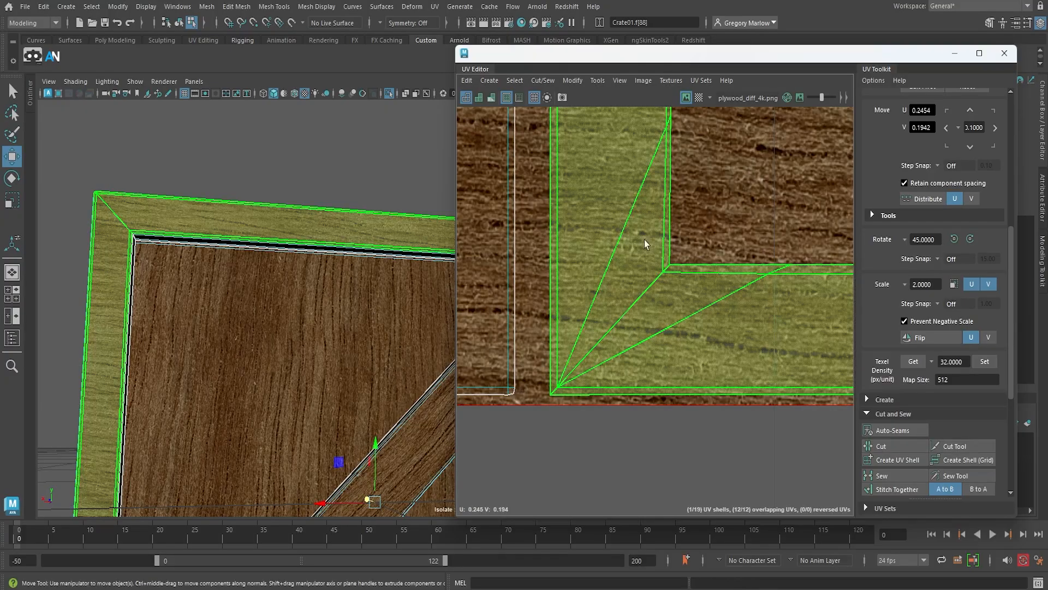
middle_click_drag(681, 214, 694, 437, "alt")
scroll(709, 299, "down", 8)
middle_click_drag(726, 166, 739, 352, "alt")
scroll(648, 264, "up", 10)
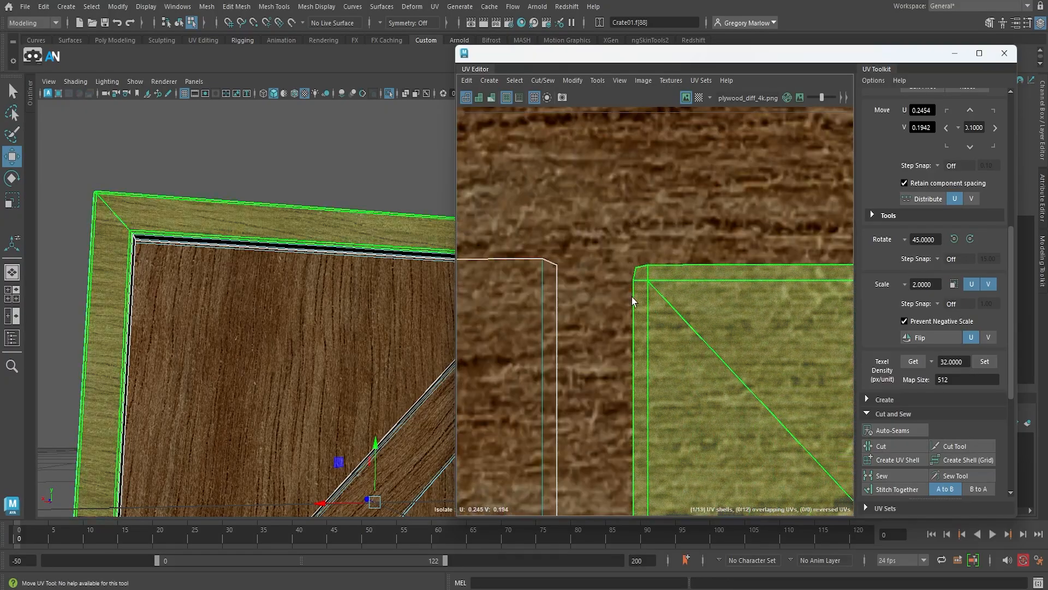
key("F8")
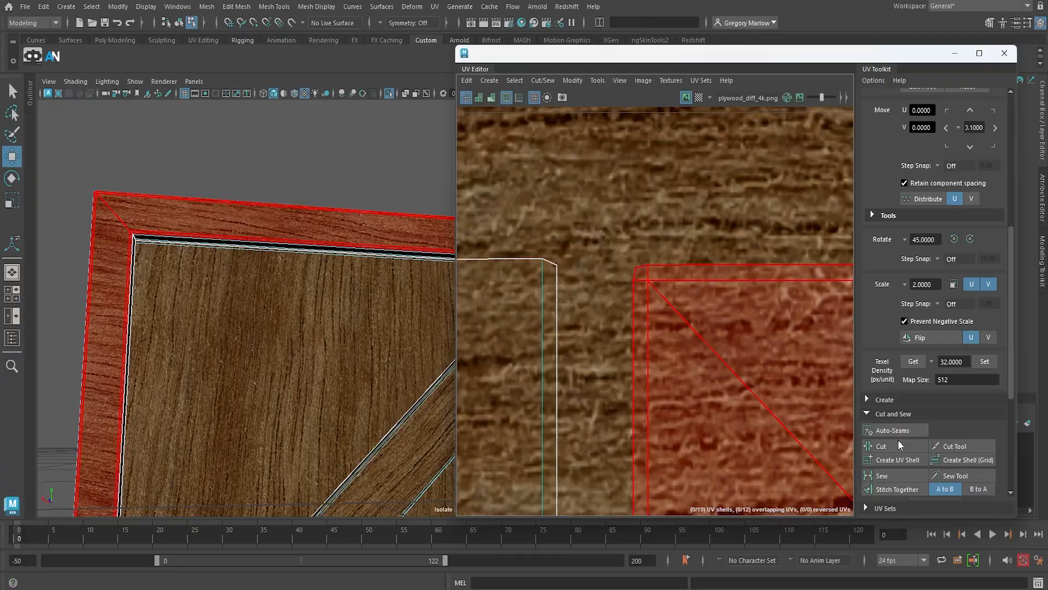
right_click(667, 280)
left_click(668, 245)
left_click(662, 281)
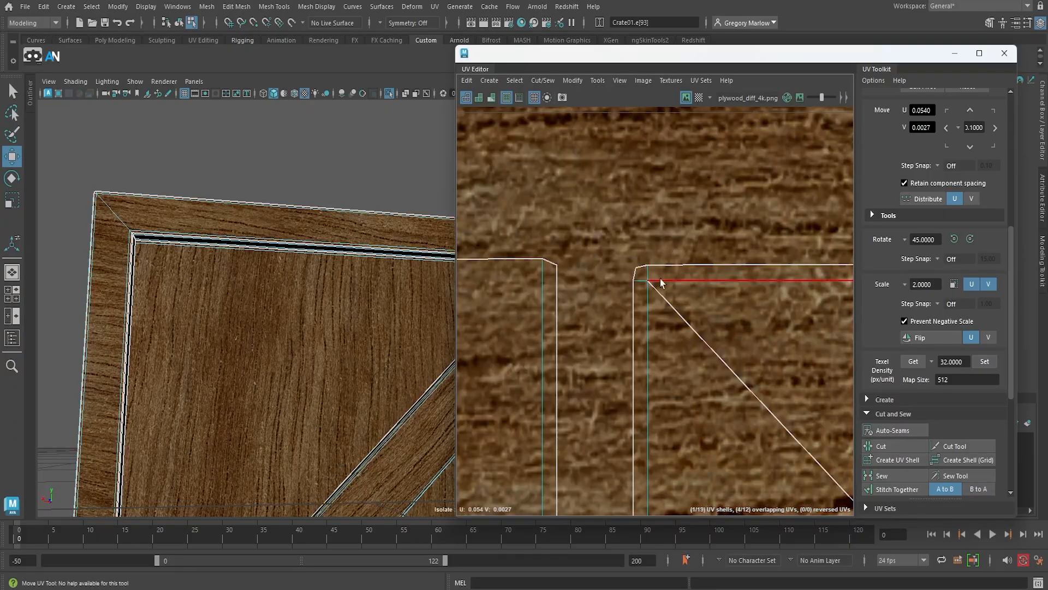
left_click(650, 282)
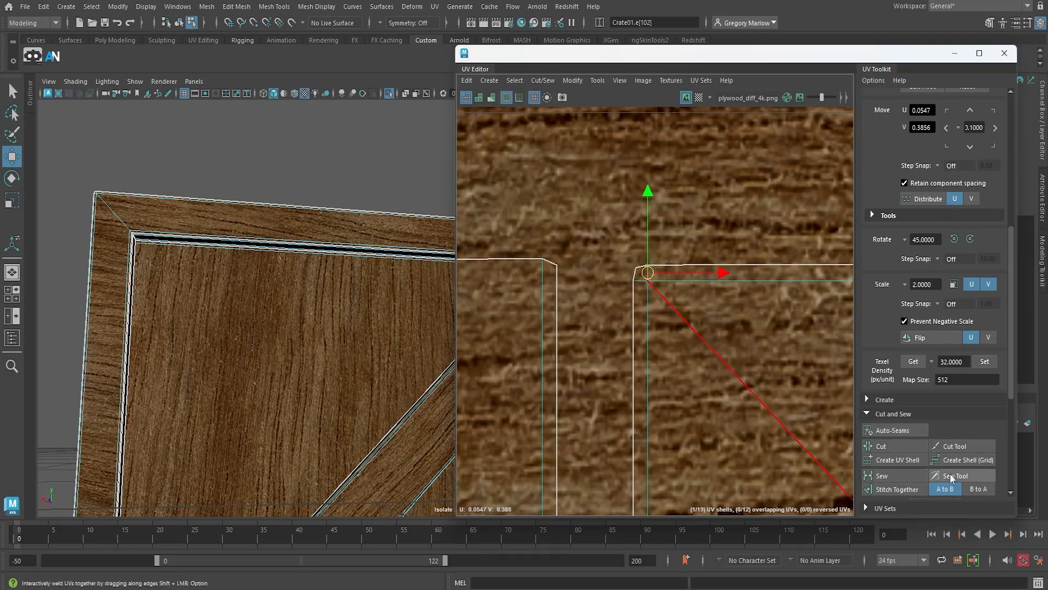
left_click(892, 451)
Step: Move the detached left rail shell above the frame to about U 0.23, V 0.50 and rotate it 90 degrees clockwise
scroll(711, 363, "down", 6)
middle_click_drag(755, 393, 744, 239, "alt")
right_click_drag(743, 239, 588, 245, "alt")
middle_click_drag(786, 326, 690, 153, "alt")
right_click_drag(724, 247, 686, 228)
left_click(638, 248)
scroll(727, 283, "down", 8)
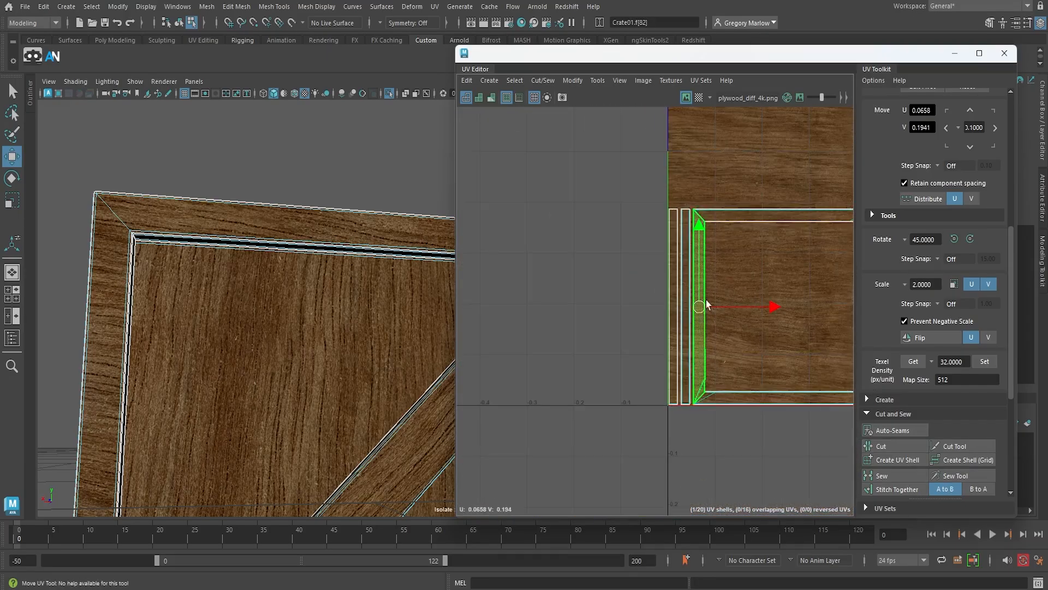
left_click_drag(704, 300, 780, 155)
middle_click_drag(779, 155, 664, 239, "alt")
left_click(969, 239)
left_click(970, 240)
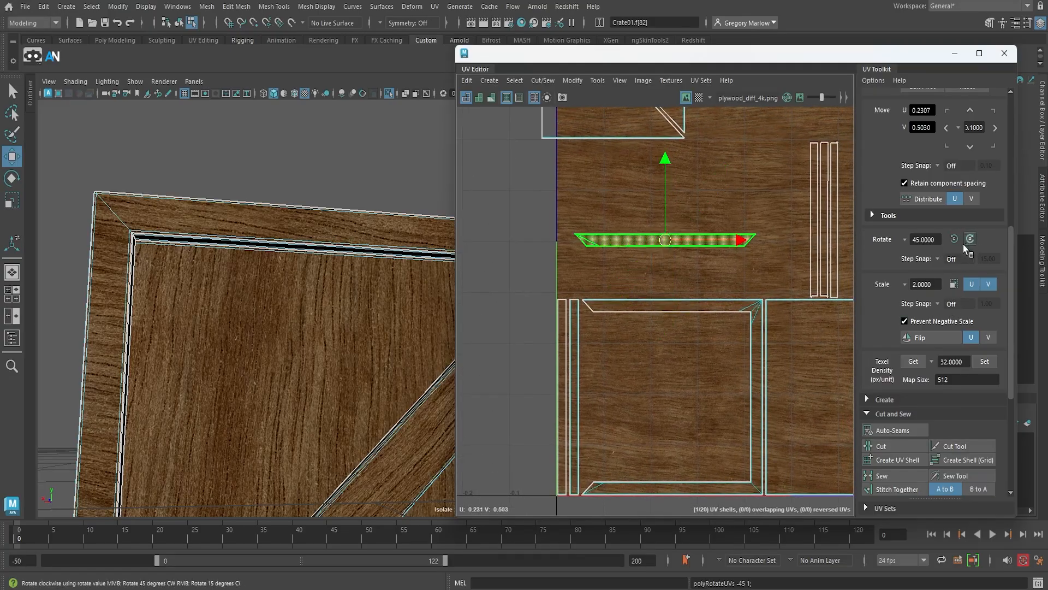
Step: Cut the frame shell along the full diagonal mitre at its lower-right corner, including the short edge at the tip
middle_click_drag(696, 344, 582, 264, "alt")
scroll(647, 360, "up", 8)
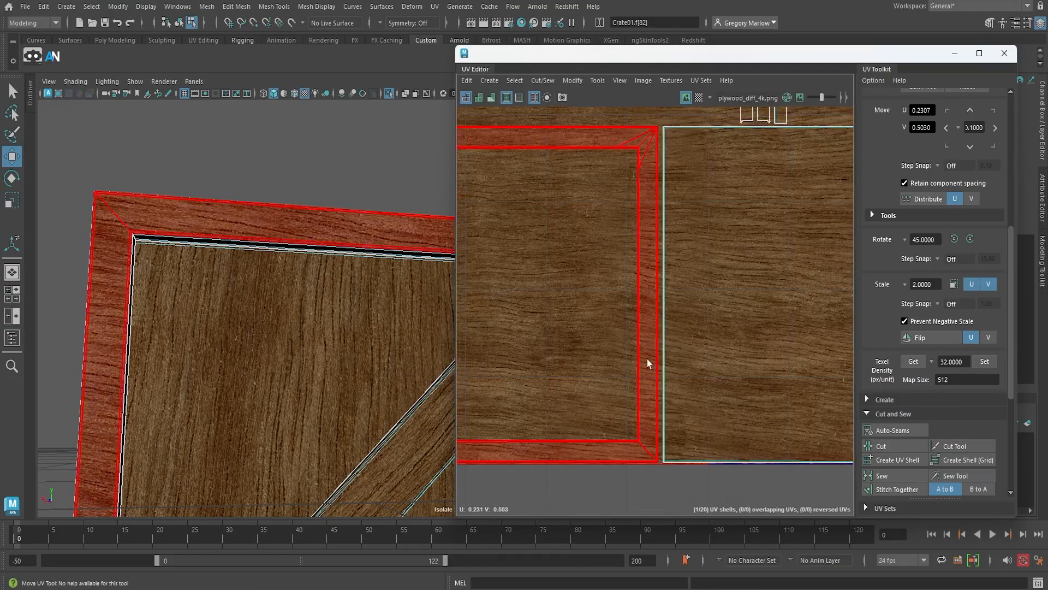
middle_click_drag(657, 399, 660, 166, "alt")
right_click(647, 258)
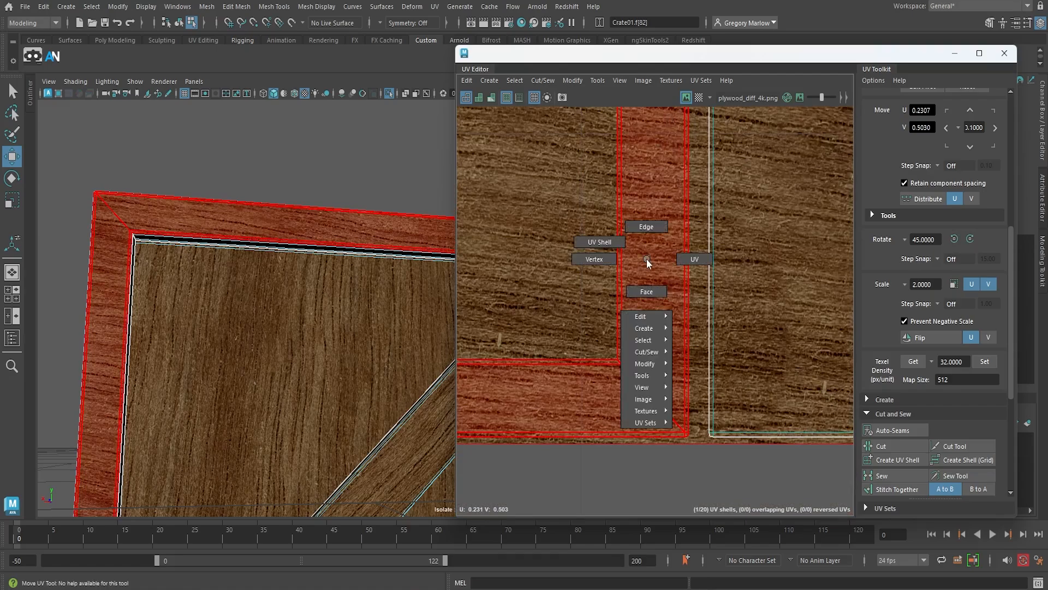
right_click_drag(643, 229, 644, 227)
left_click(649, 393)
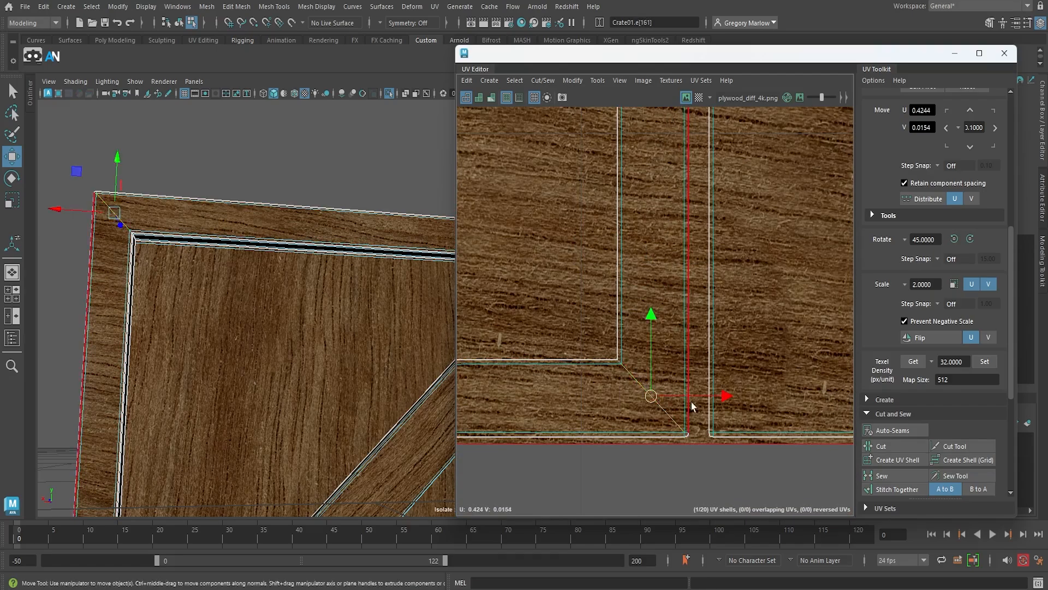
scroll(689, 442, "up", 3)
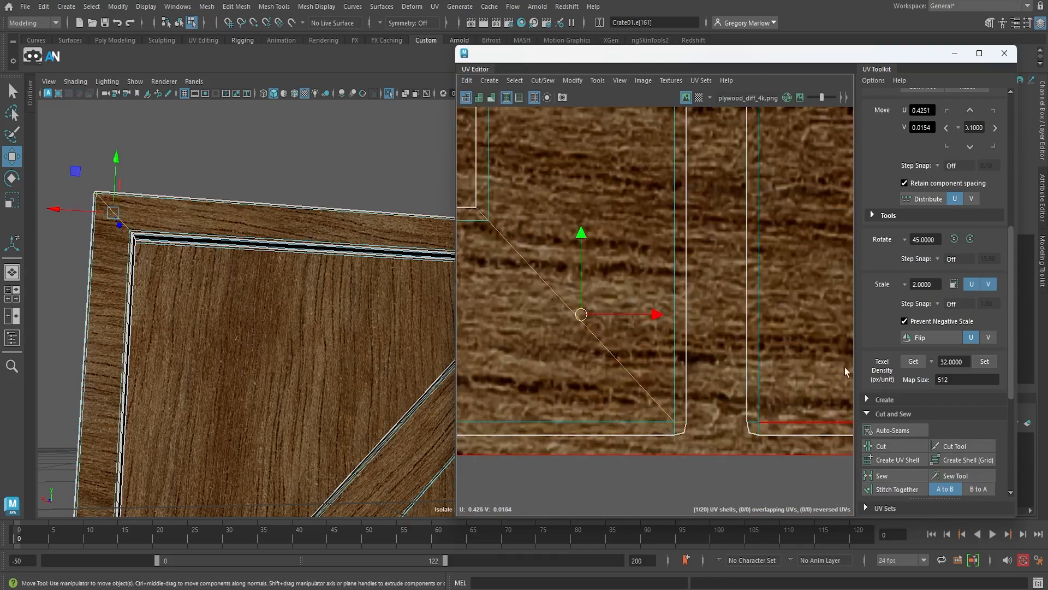
left_click(881, 446)
Step: Cut the frame shell along the full diagonal mitre at its upper-right corner, including the short edge at the tip
scroll(601, 265, "down", 1)
scroll(604, 222, "down", 3)
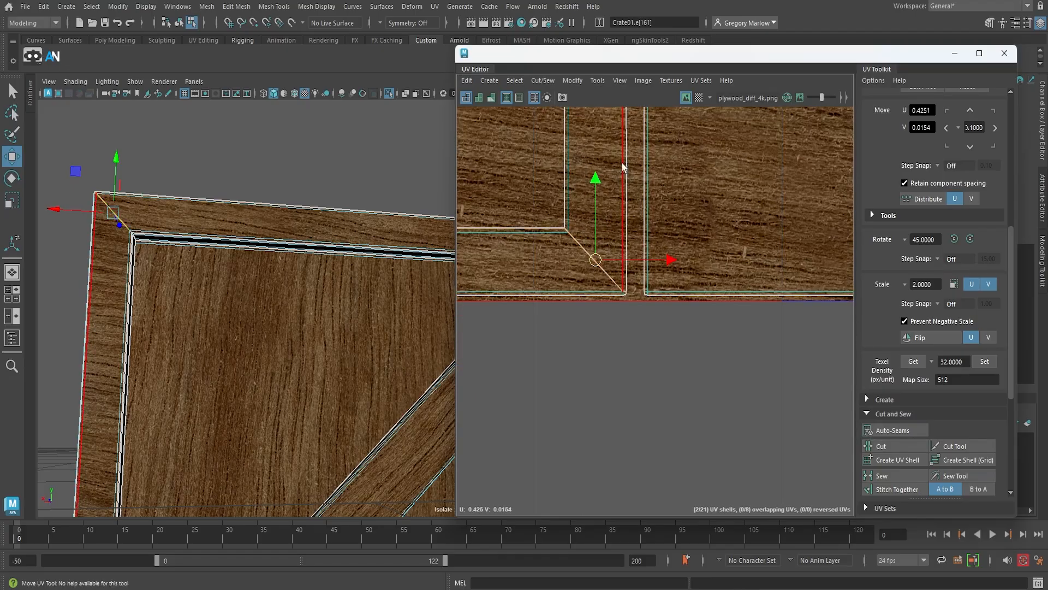
middle_click_drag(621, 162, 624, 430, "alt")
middle_click_drag(606, 143, 592, 398, "alt")
middle_click_drag(582, 159, 613, 389, "alt")
middle_click_drag(603, 173, 603, 390, "alt")
right_click_drag(591, 309, 818, 359, "alt")
left_click(615, 268)
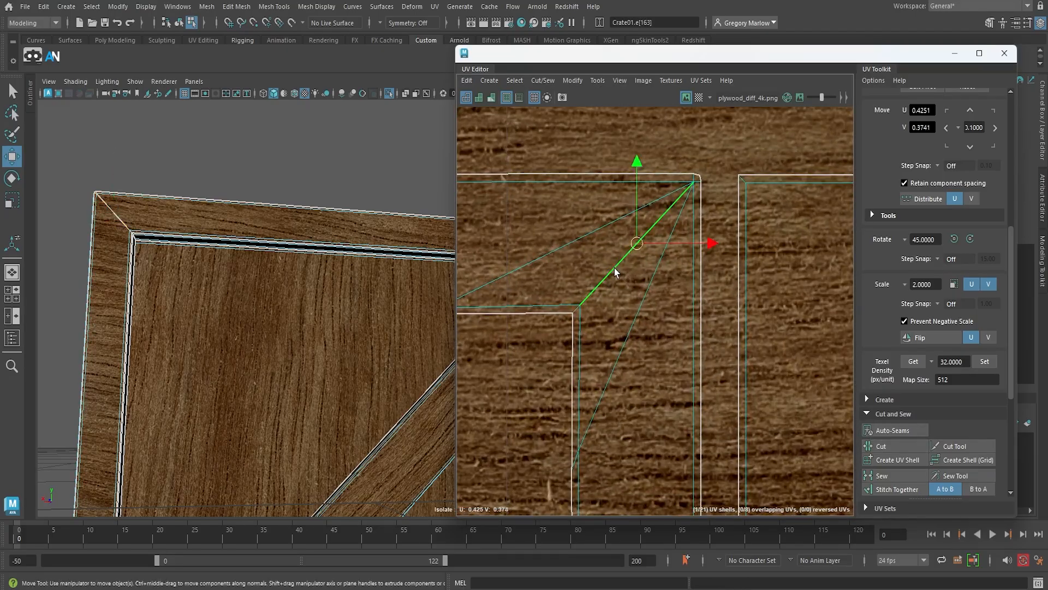
left_click(697, 182, "shift")
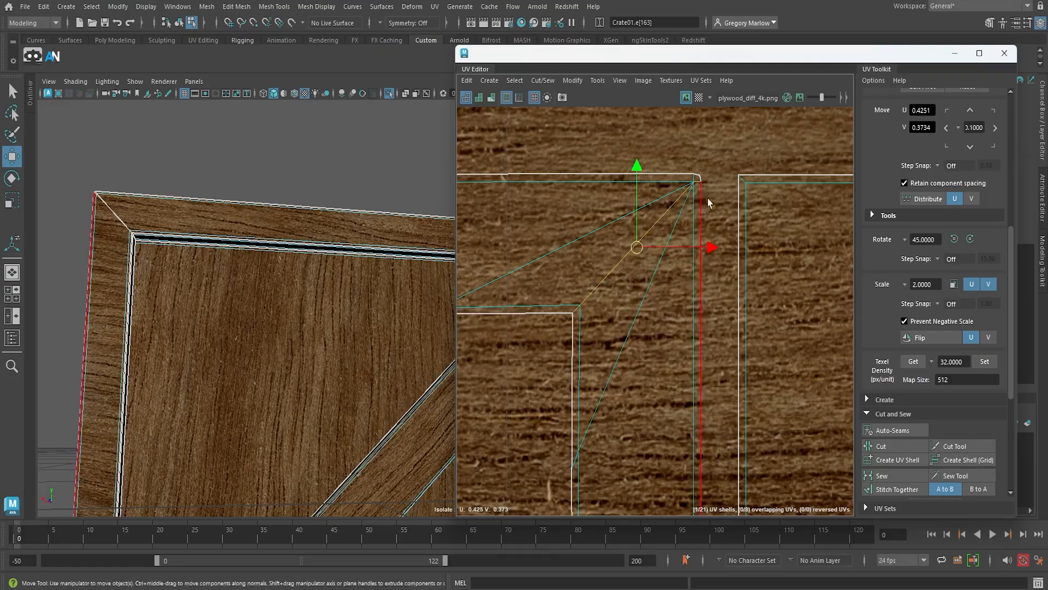
left_click(900, 451)
Step: Rotate the detached right rail shell 90 degrees counterclockwise and place it below the first rotated rail, at about U 0.22, V 0.45
scroll(598, 332, "down", 10)
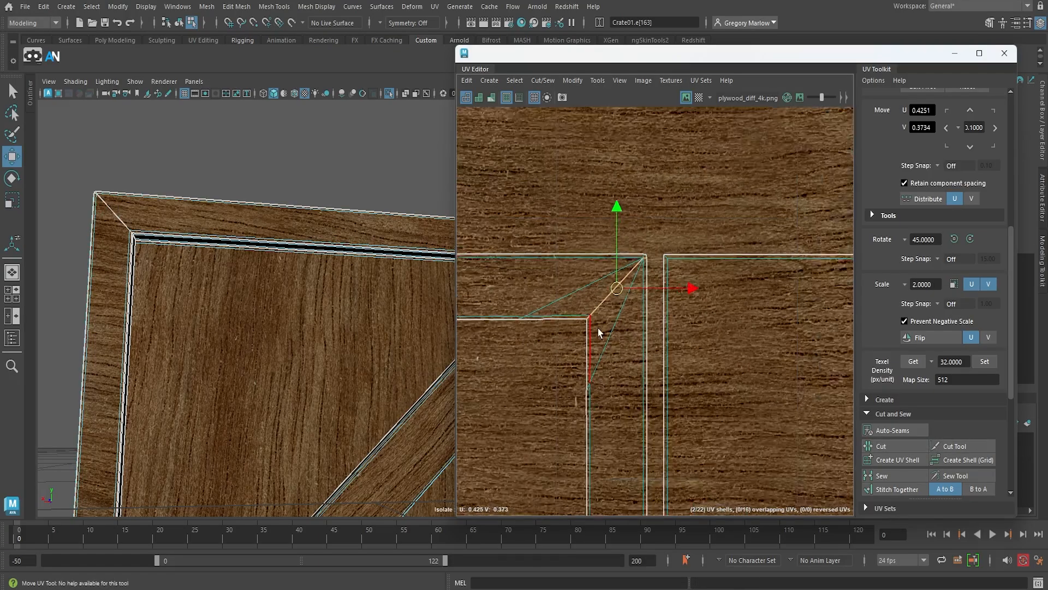
middle_click_drag(599, 367, 662, 227, "alt")
right_click_drag(672, 275, 646, 272)
left_click(661, 299)
middle_click_drag(660, 300, 715, 363, "alt")
double_click(955, 238)
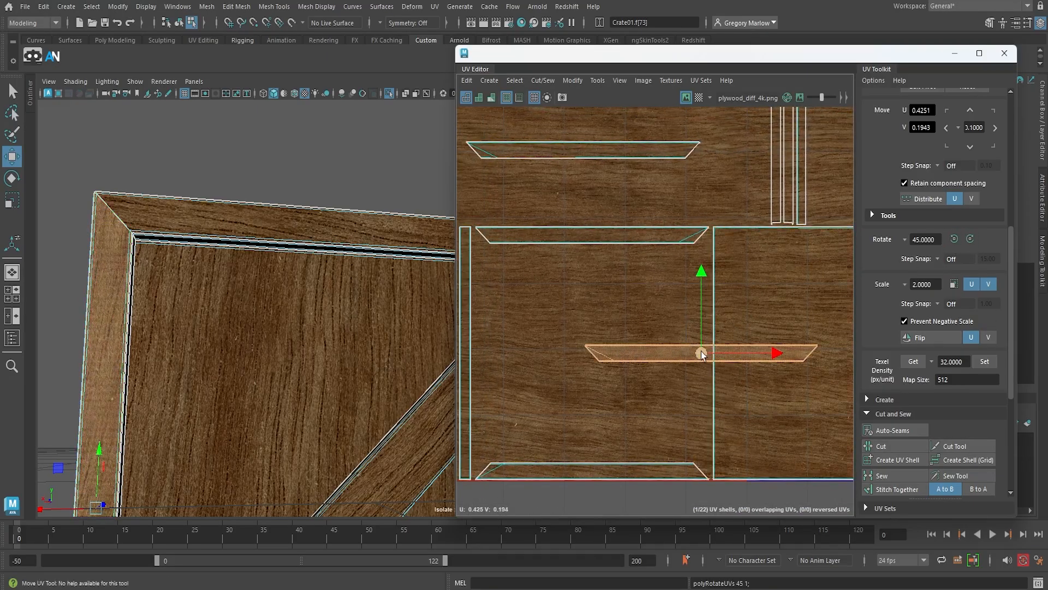
left_click_drag(701, 352, 576, 188)
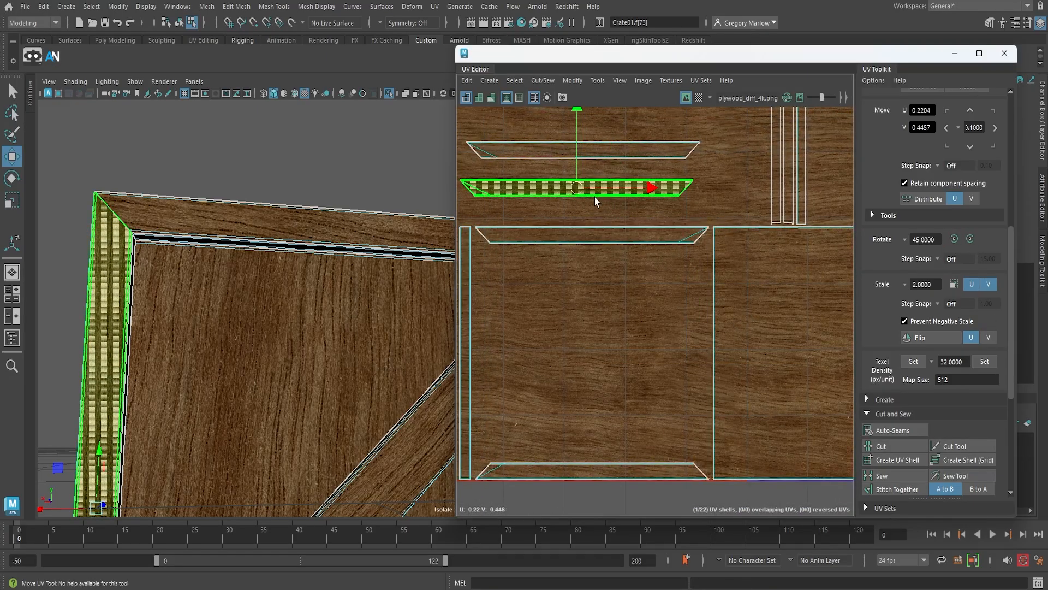
Step: Stitch the matching thin strip onto the lower long edge of the newly rotated rail shell
middle_click_drag(598, 200, 619, 187, "alt")
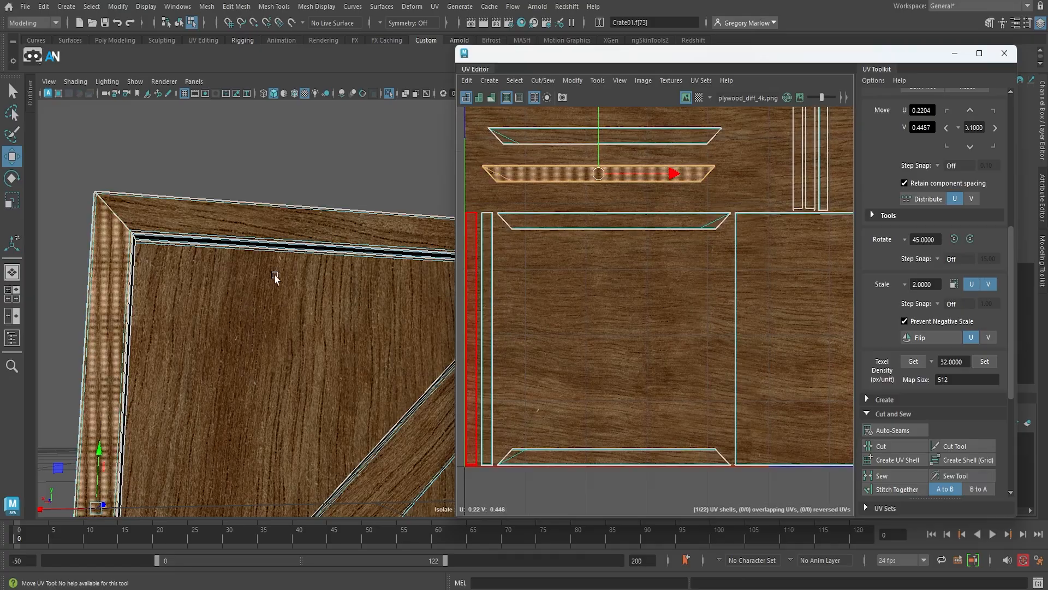
left_click(278, 162)
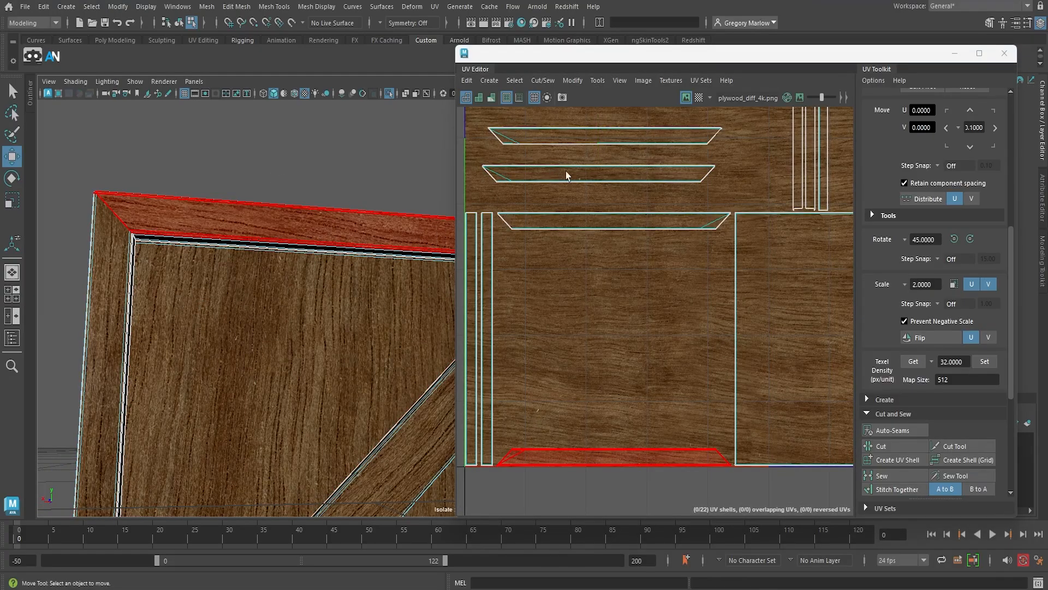
scroll(567, 192, "up", 2)
middle_click_drag(581, 204, 620, 257, "alt")
right_click_drag(638, 232, 638, 224)
left_click(647, 234)
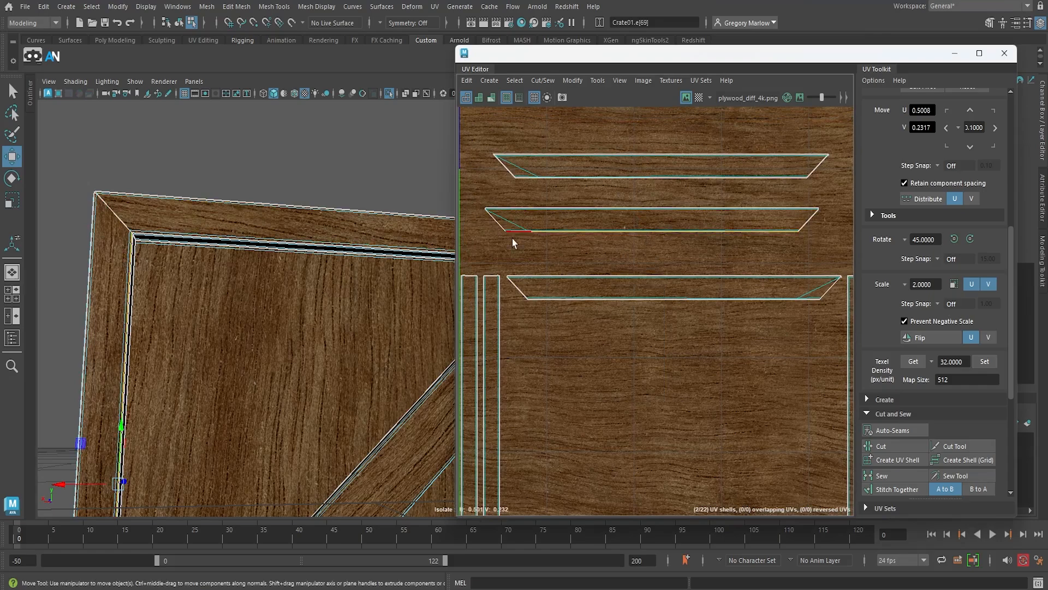
left_click(893, 490)
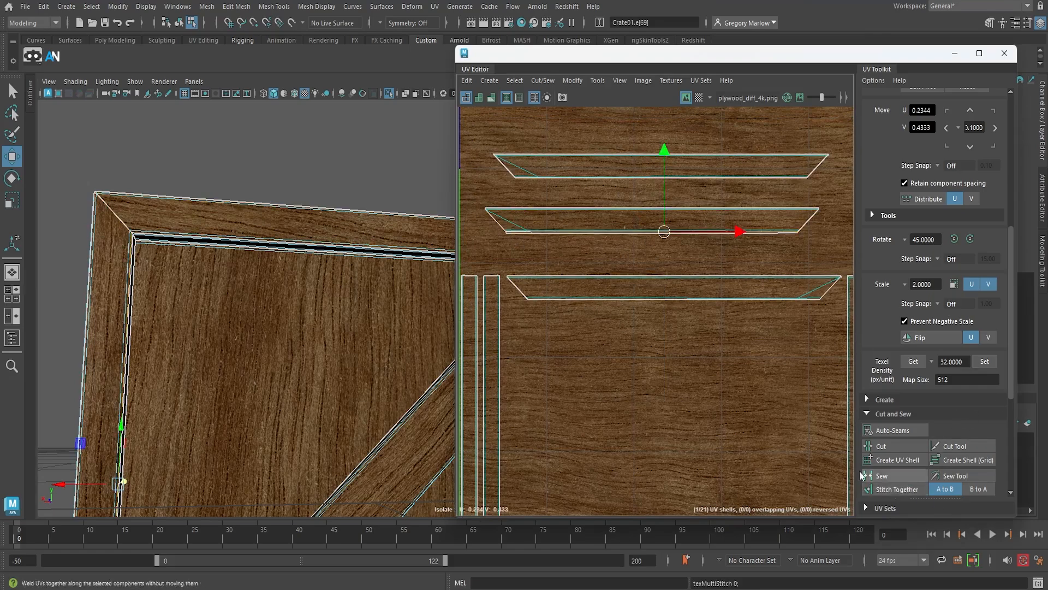
Step: Stitch the next inner side strip onto the new lower border of the same rail shell
middle_click_drag(647, 342, 680, 239, "alt")
right_click_drag(770, 287, 762, 289, "alt")
middle_click_drag(719, 248, 710, 323, "alt")
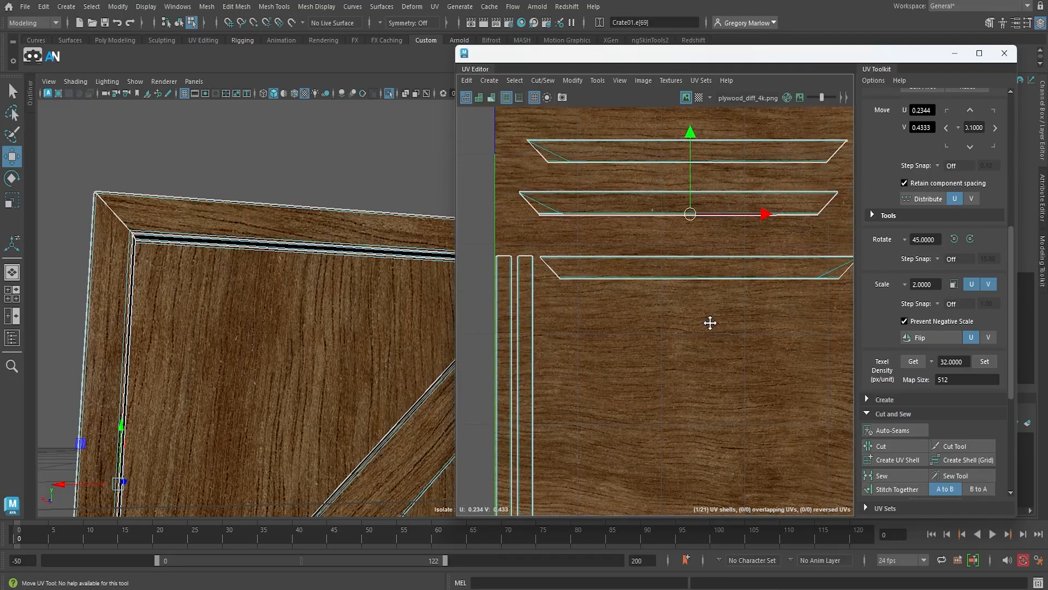
scroll(577, 232, "up", 3)
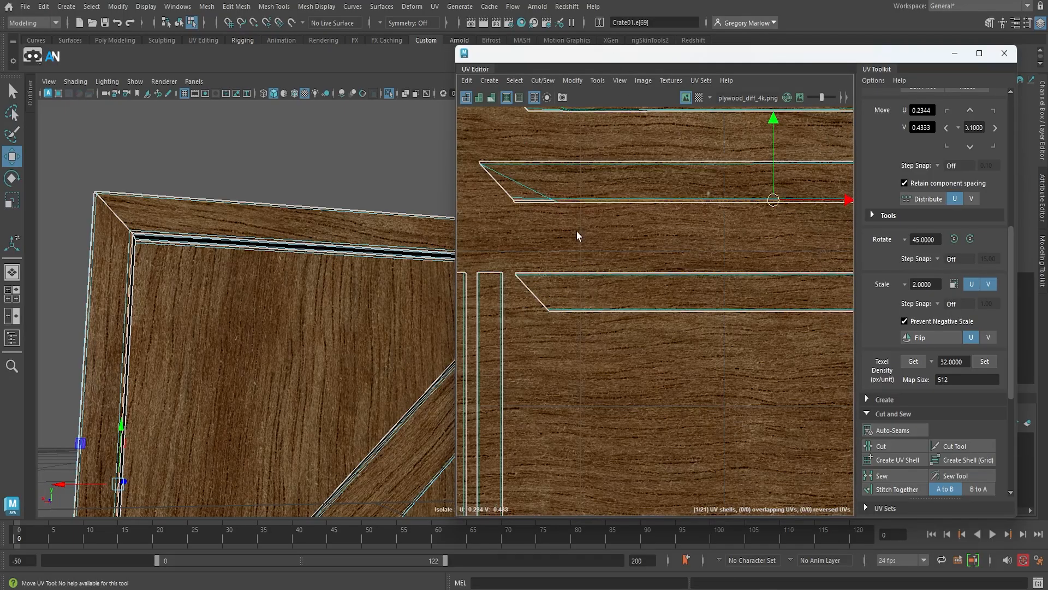
left_click(592, 206)
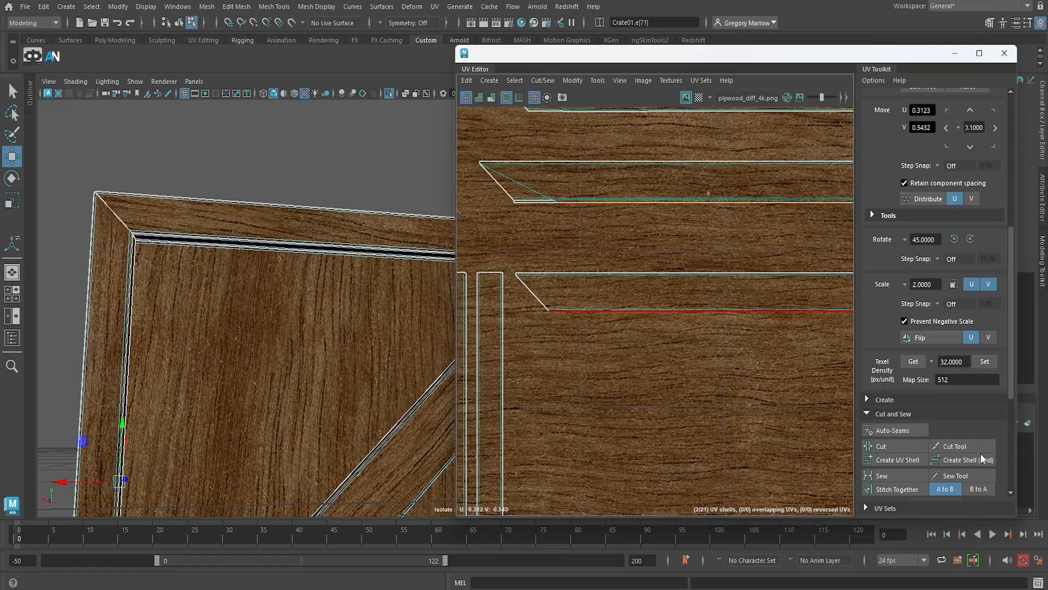
left_click(896, 488)
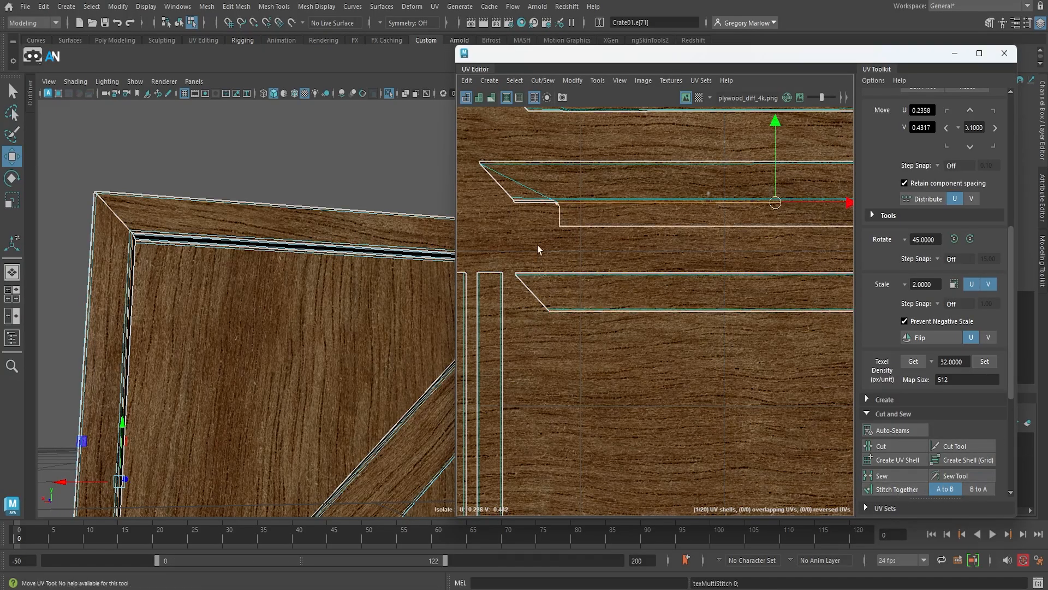
Step: Try stitching the short lower border edge near the rail shell's left end, and undo that stitch
left_click(533, 205)
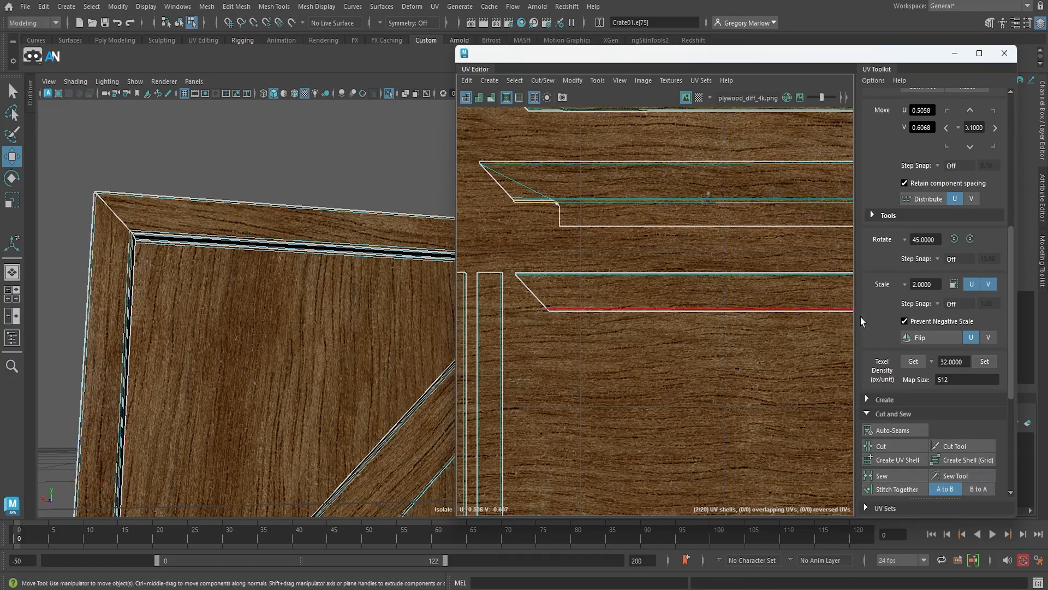
left_click(911, 490)
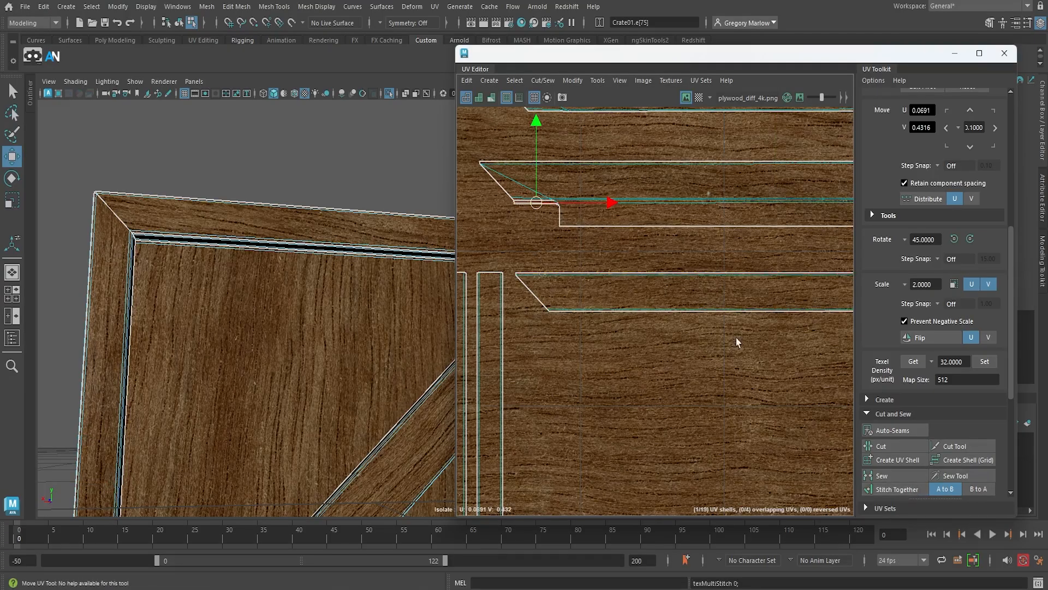
key("ctrl+z")
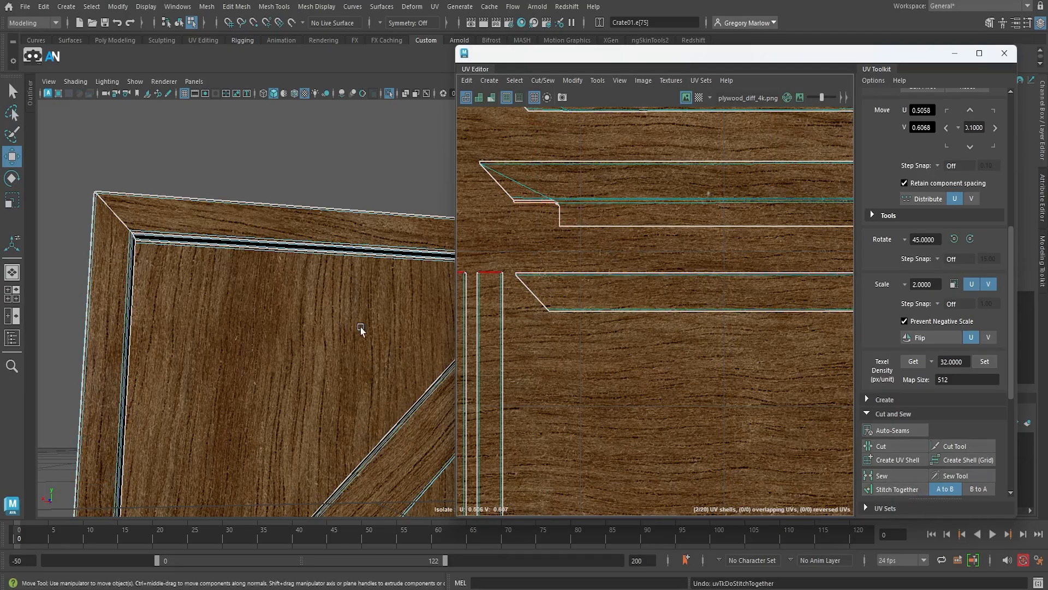
Step: Stitch the outer side strip onto the upper long edge of the second rotated rail shell
left_click(562, 225)
middle_click_drag(561, 225, 523, 301, "alt")
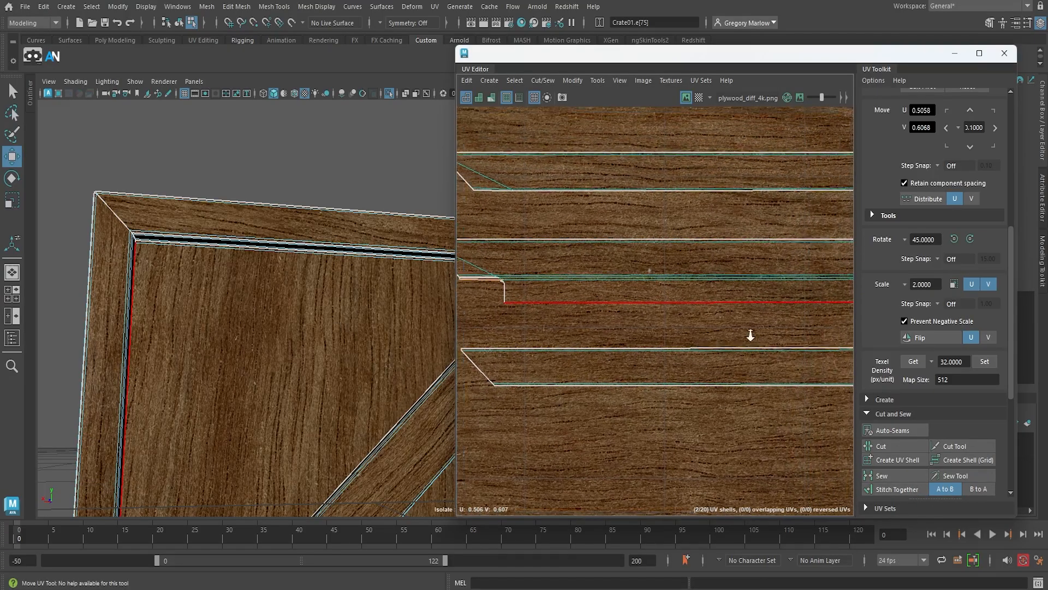
right_click_drag(750, 336, 689, 306, "alt")
left_click(629, 266)
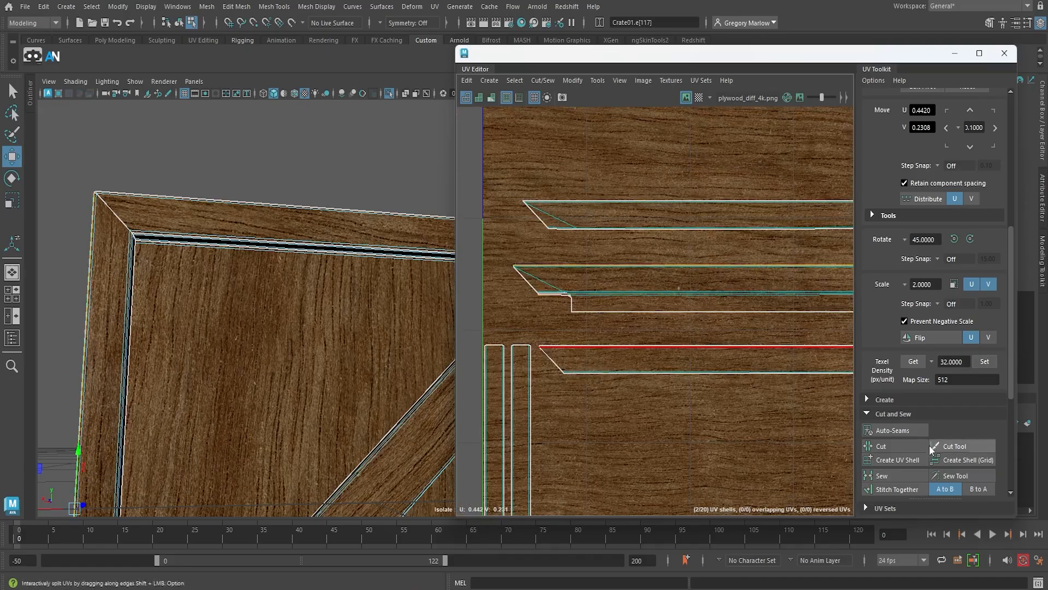
left_click(903, 492)
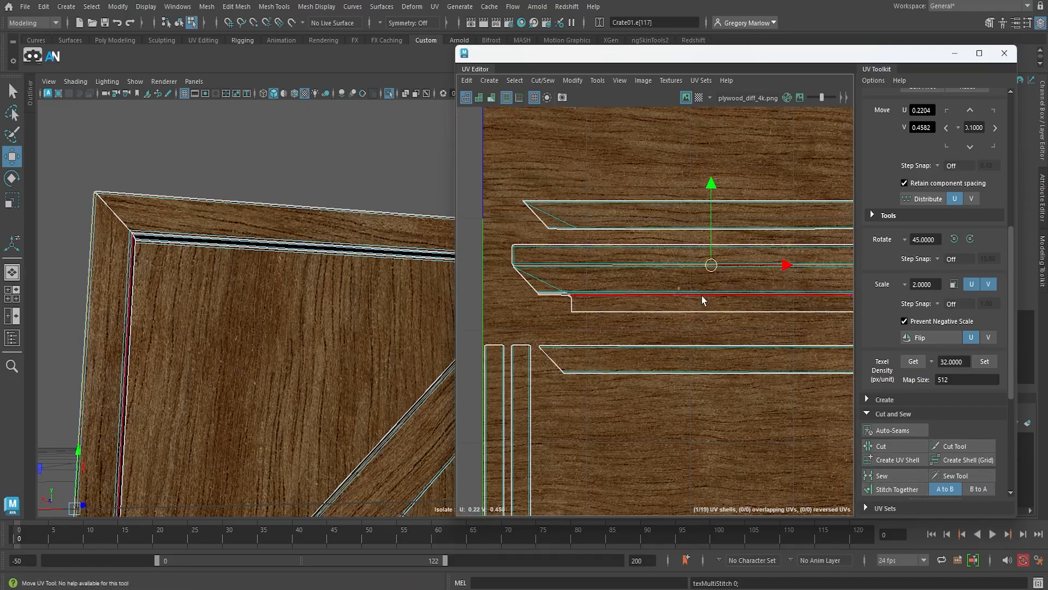
Step: Stitch the outer side strip above the uppermost rotated rail shell, and the thin and inner side strips along its lower edge
left_click(653, 201)
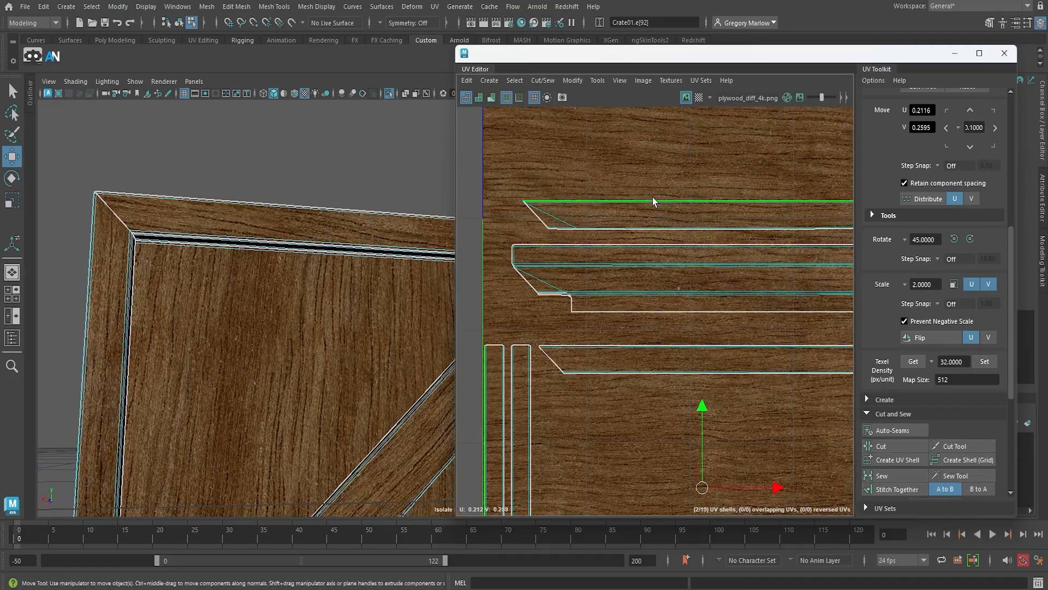
left_click(897, 489)
left_click(635, 230)
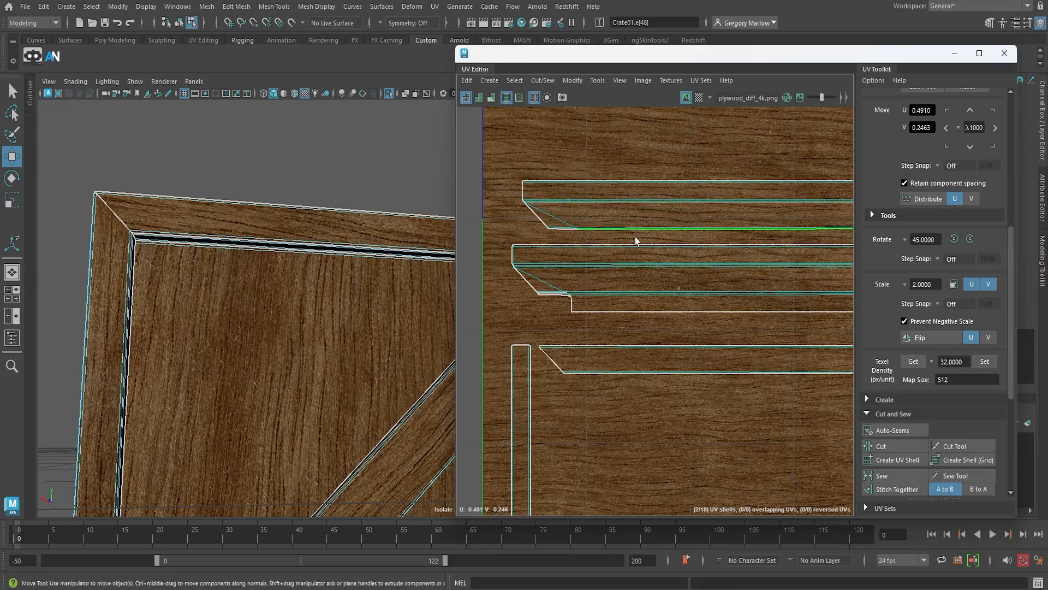
left_click(897, 489)
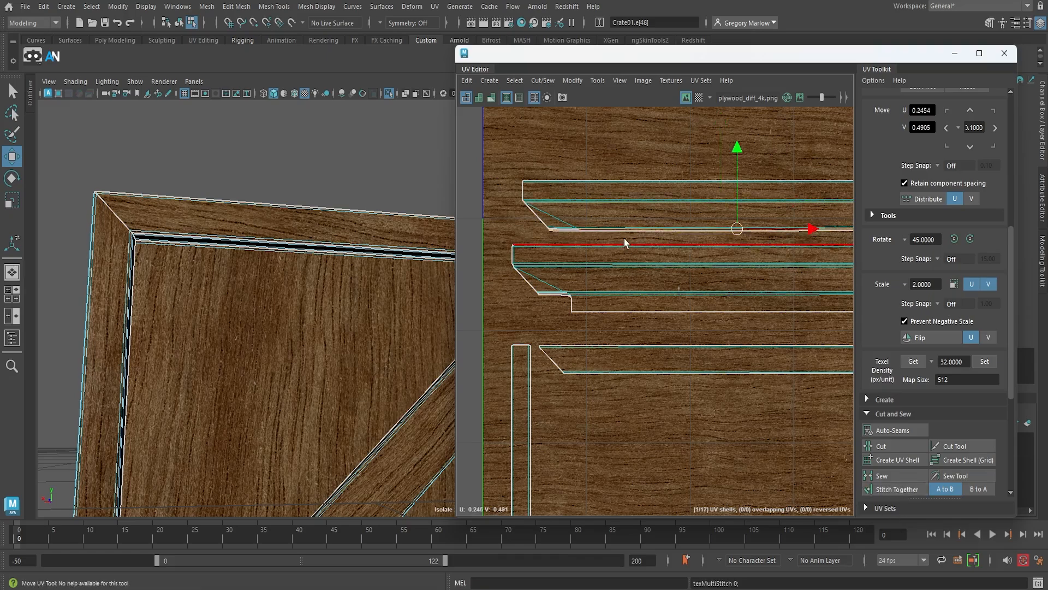
left_click(897, 489)
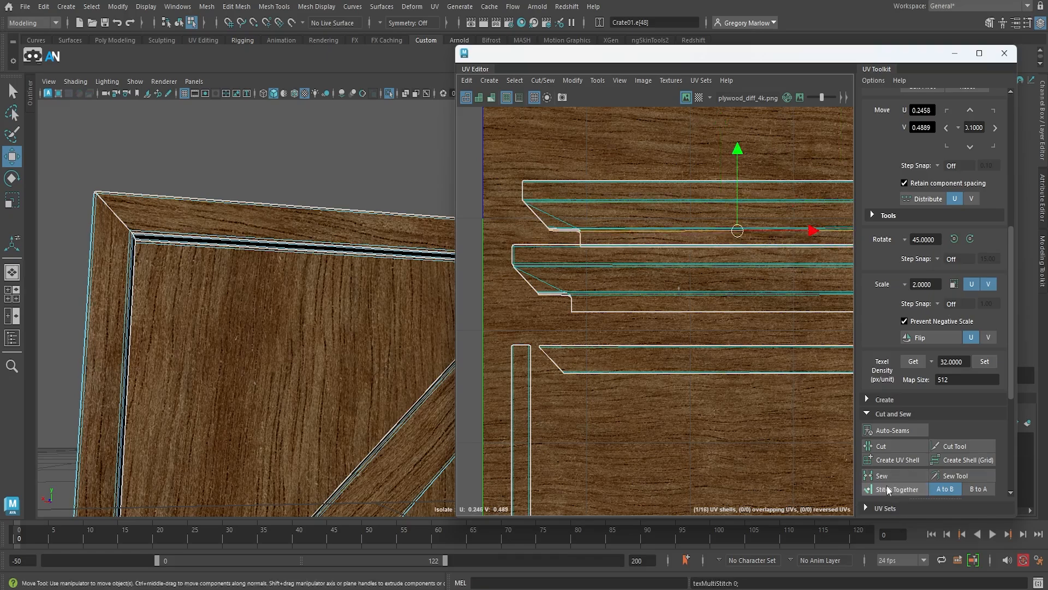
Step: Stitch the matching thin strip onto the lower long edge of the third horizontal rail shell
left_click(628, 295)
scroll(630, 300, "down", 8)
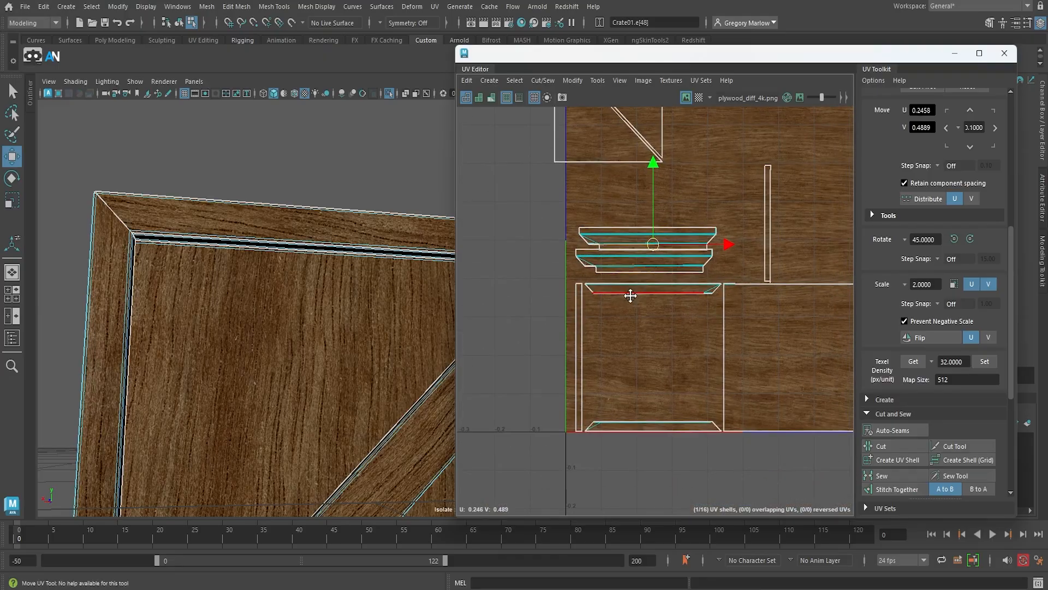
scroll(641, 306, "up", 10)
left_click(665, 277)
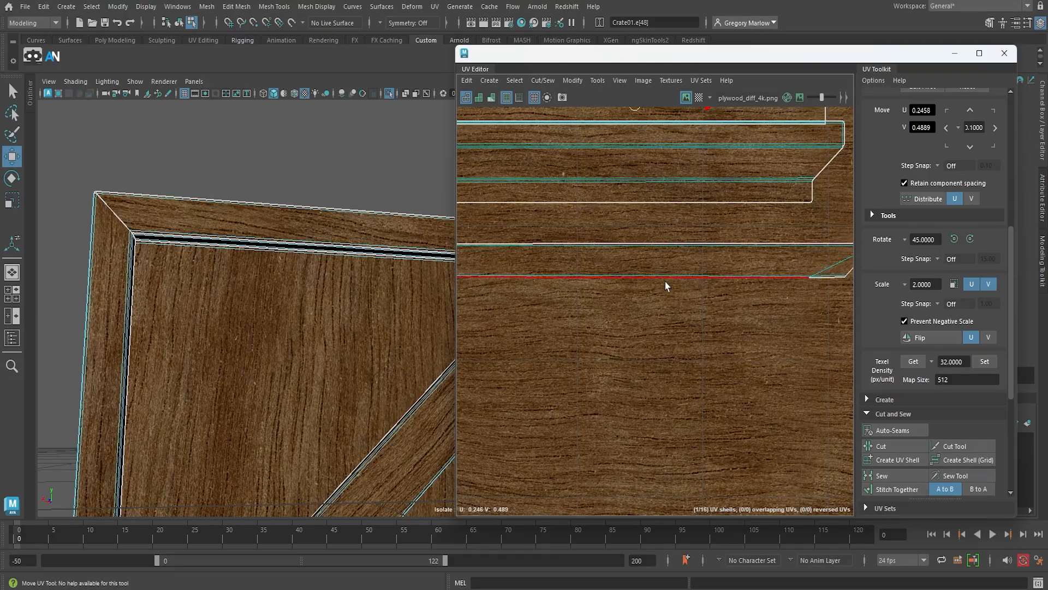
scroll(748, 340, "down", 3)
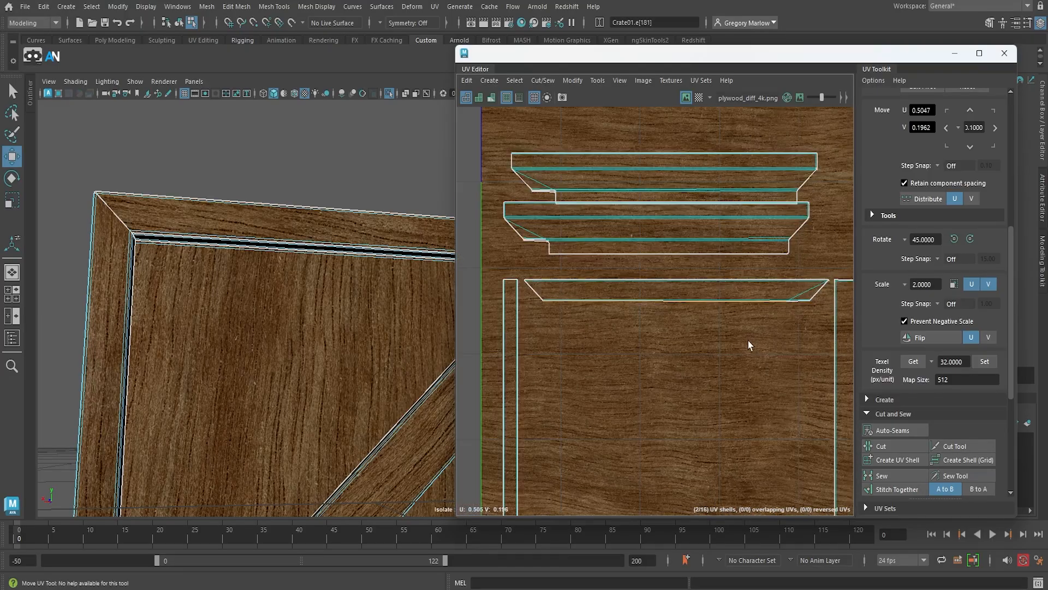
left_click(902, 488)
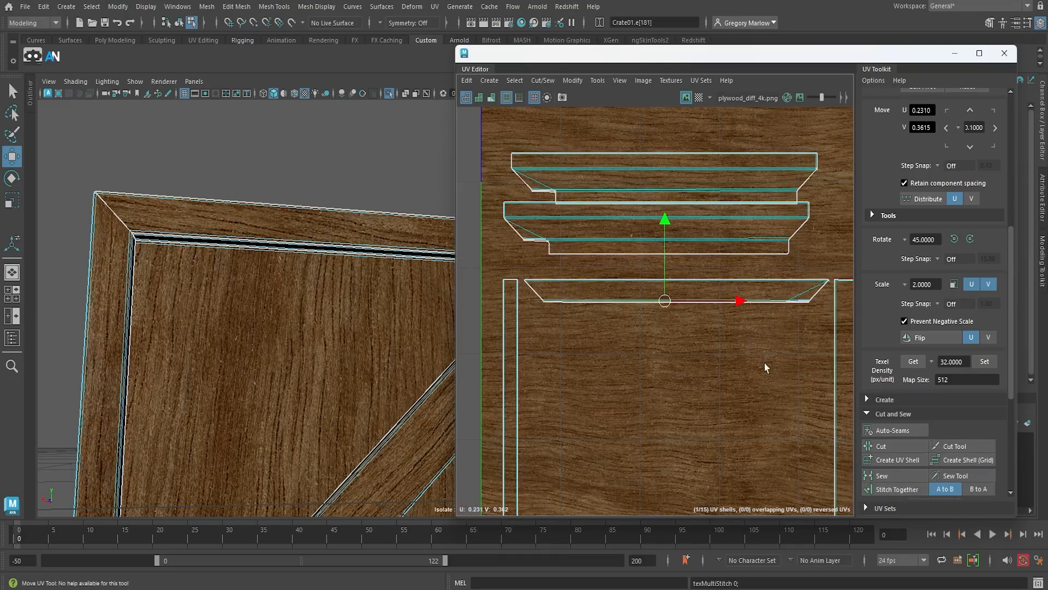
Step: Stitch the inner side strip below the third rail shell and the outer side strip onto its upper edge
left_click(714, 327)
left_click(709, 303)
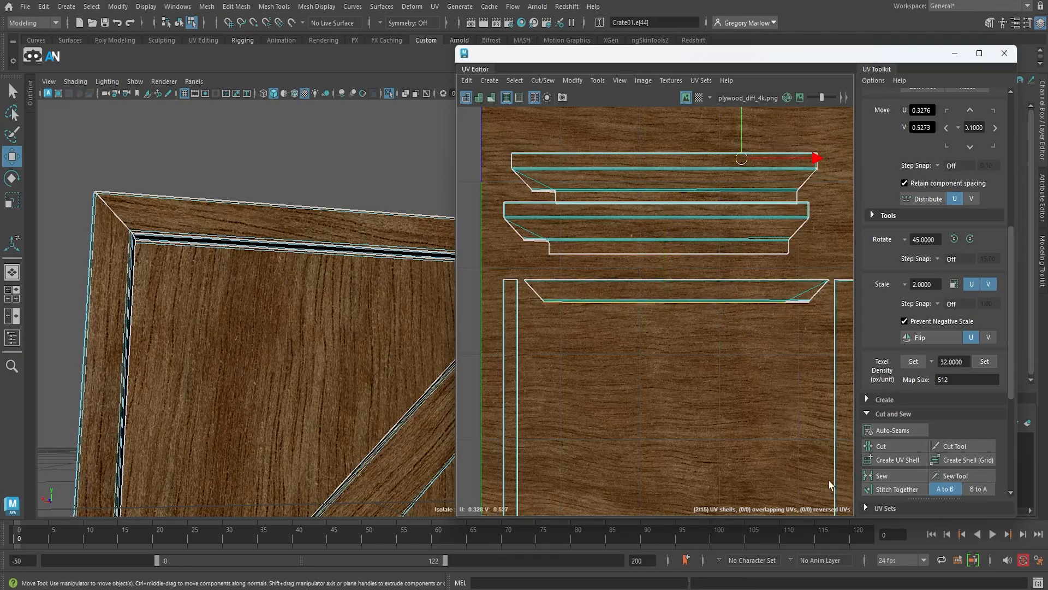
left_click(895, 489)
left_click(696, 278)
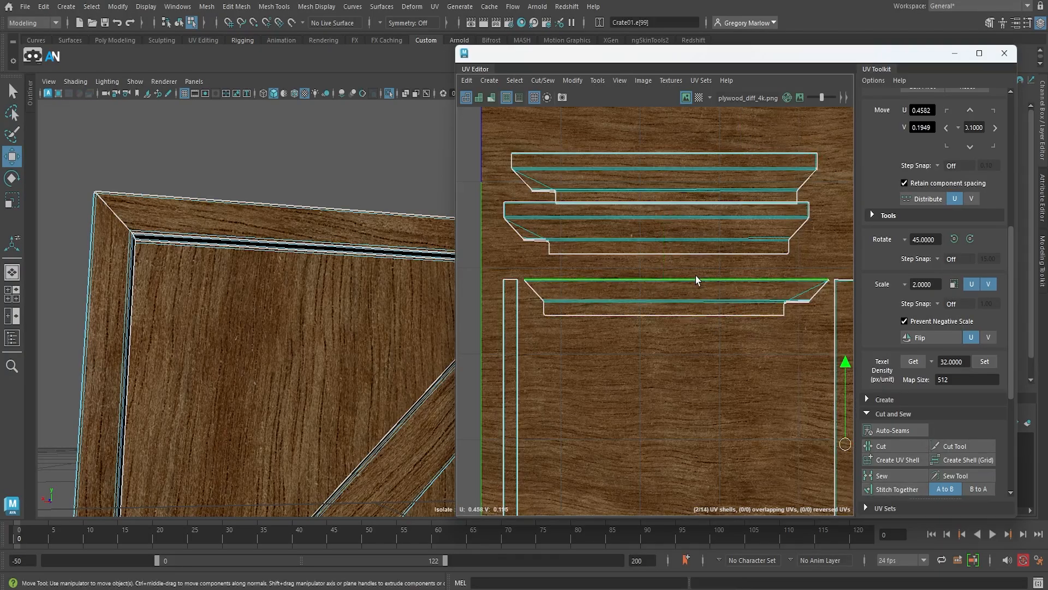
left_click(896, 489)
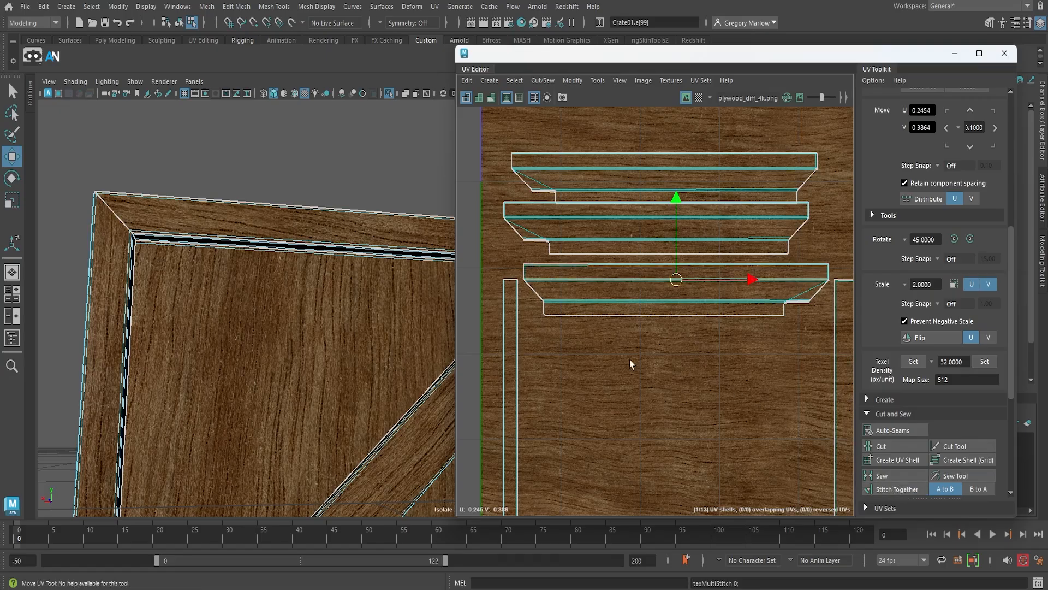
Step: Stitch the inner side strip onto the upper edge of the lowest rail shell and the outer strip onto its bottom edge
middle_click_drag(788, 432, 757, 263, "alt")
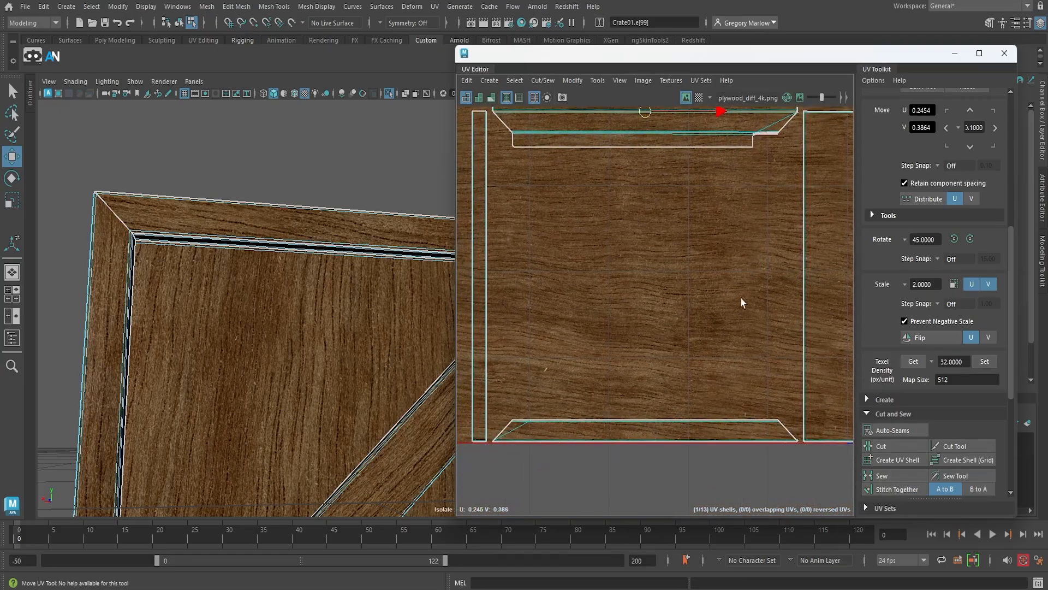
left_click(702, 421)
left_click(899, 490)
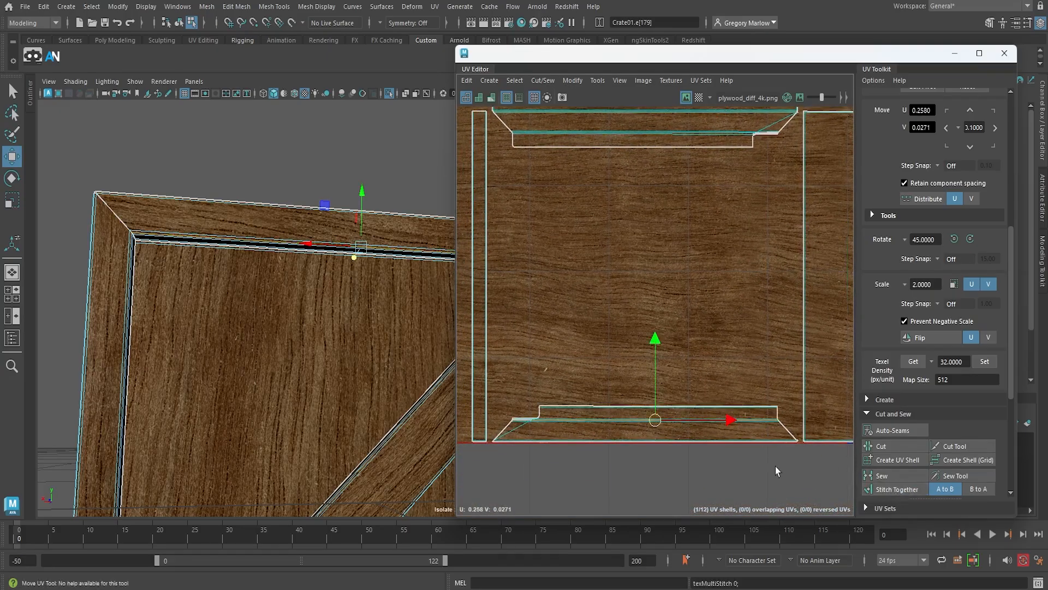
left_click(772, 443)
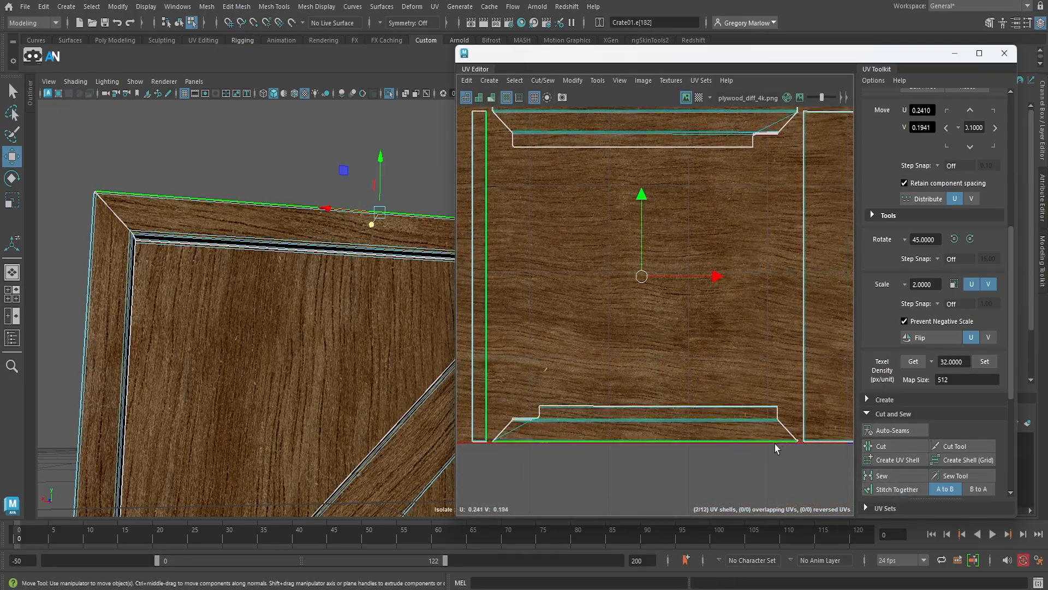
left_click(909, 493)
Step: Select the edges of the three tiny vertical strip shells and examine where they lie on the crate frame
scroll(680, 452, "down", 5)
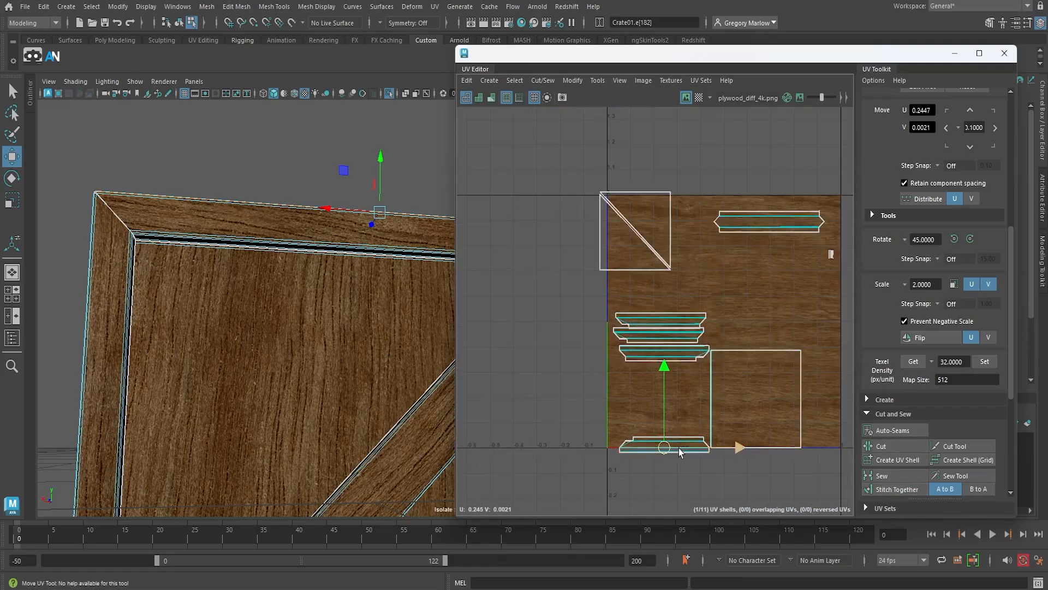
middle_click_drag(686, 448, 655, 444, "alt")
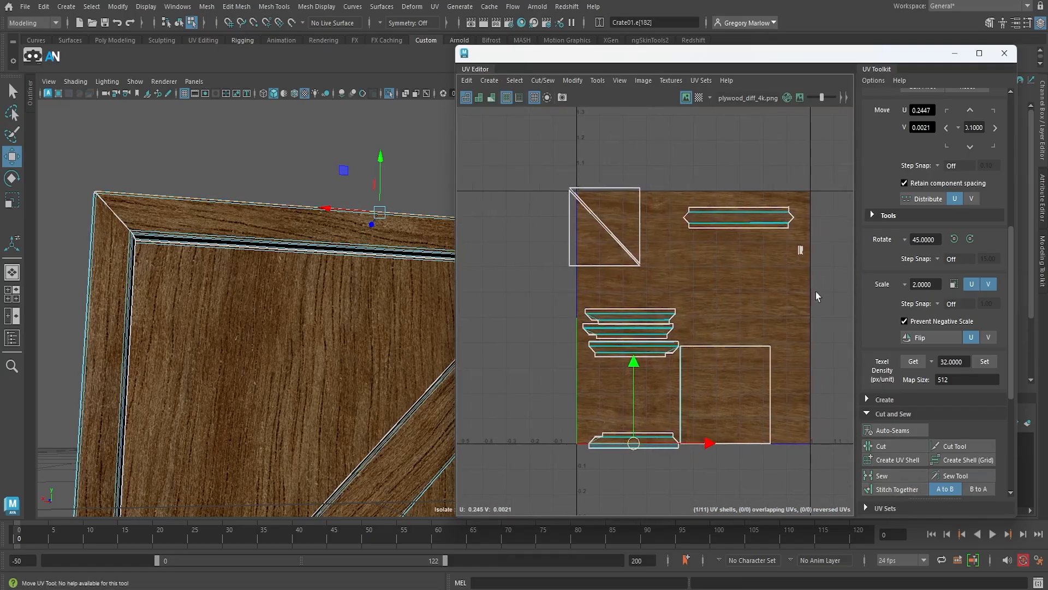
scroll(751, 299, "up", 3)
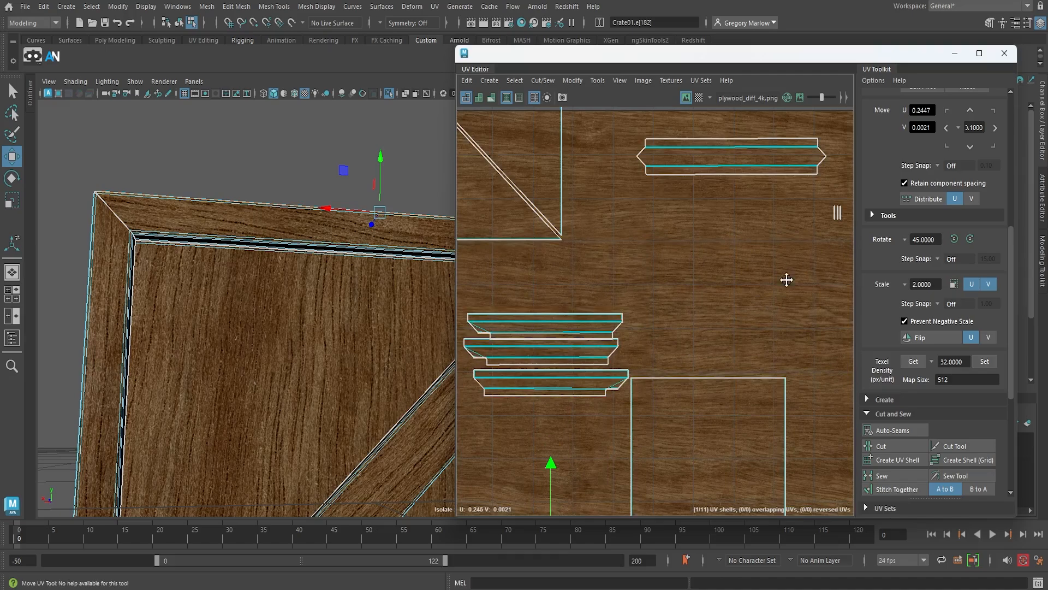
middle_click_drag(819, 206, 675, 283, "alt")
right_click_drag(677, 282, 902, 325, "alt")
left_click_drag(660, 283, 748, 348)
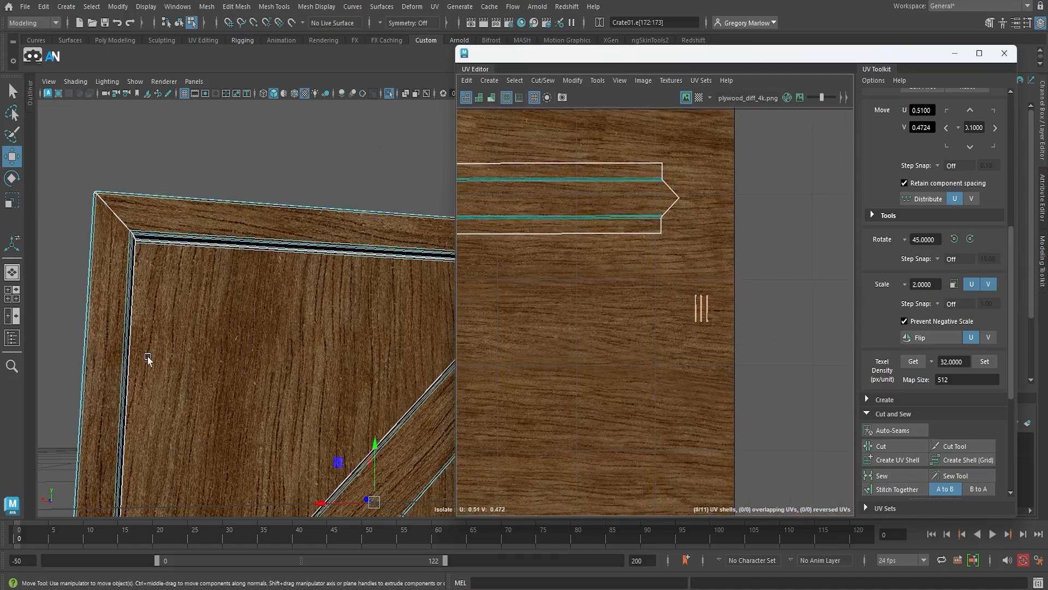
scroll(186, 360, "down", 8)
left_click_drag(314, 377, 351, 304, "alt")
scroll(334, 329, "up", 5)
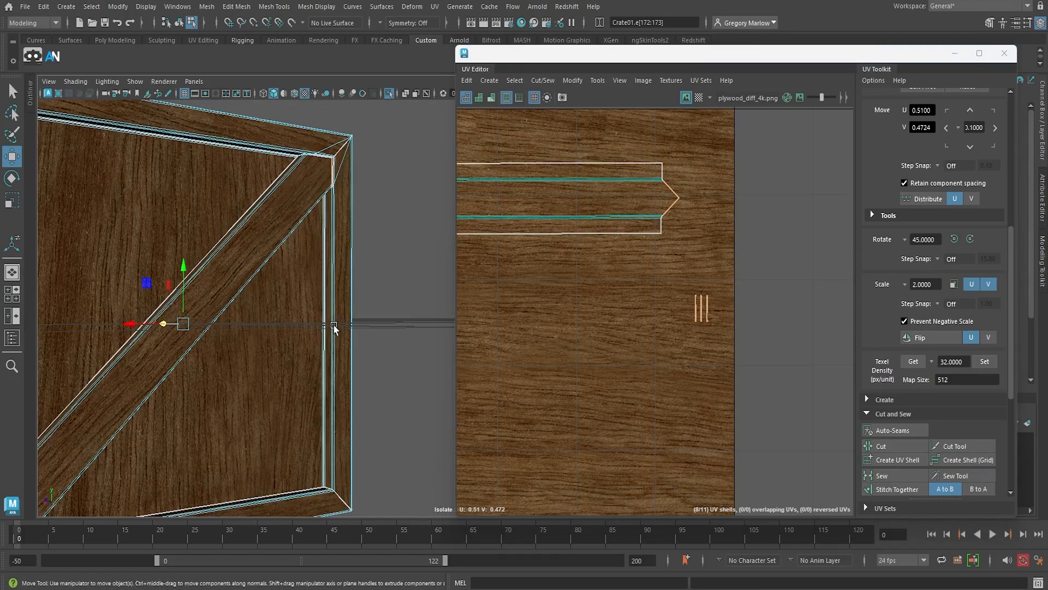
left_click_drag(282, 338, 313, 321, "alt")
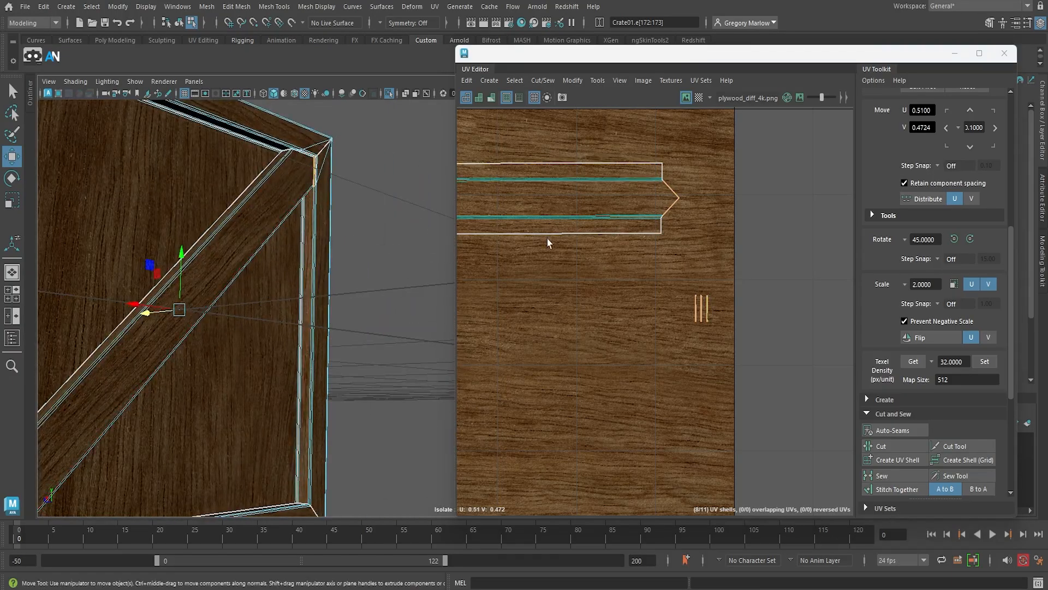
Step: Try rotating the selected strip edges clockwise twice by 45 degrees, and undo both rotations
left_click(969, 239)
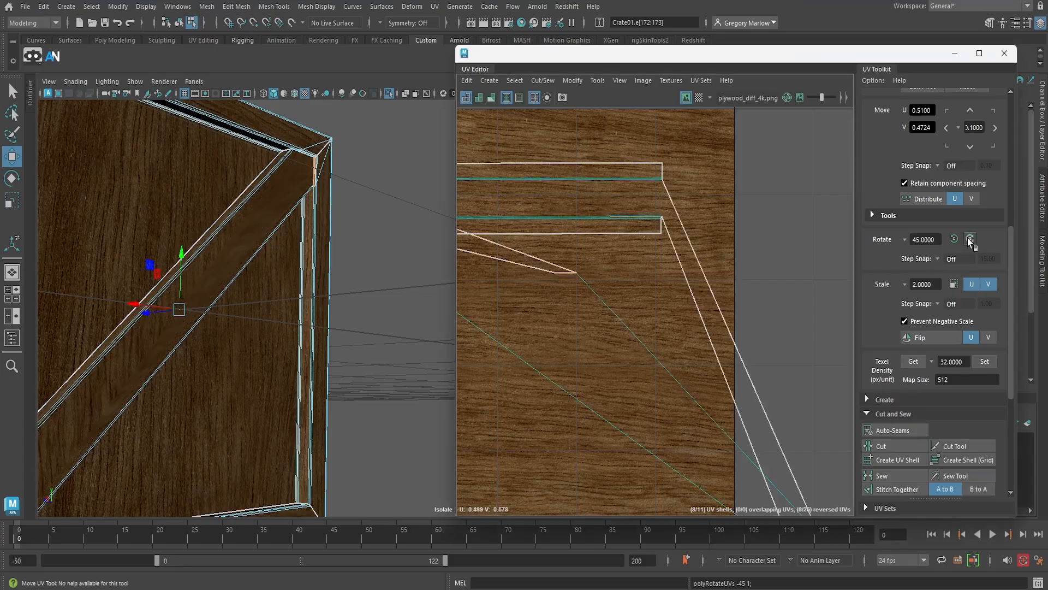
left_click(970, 239)
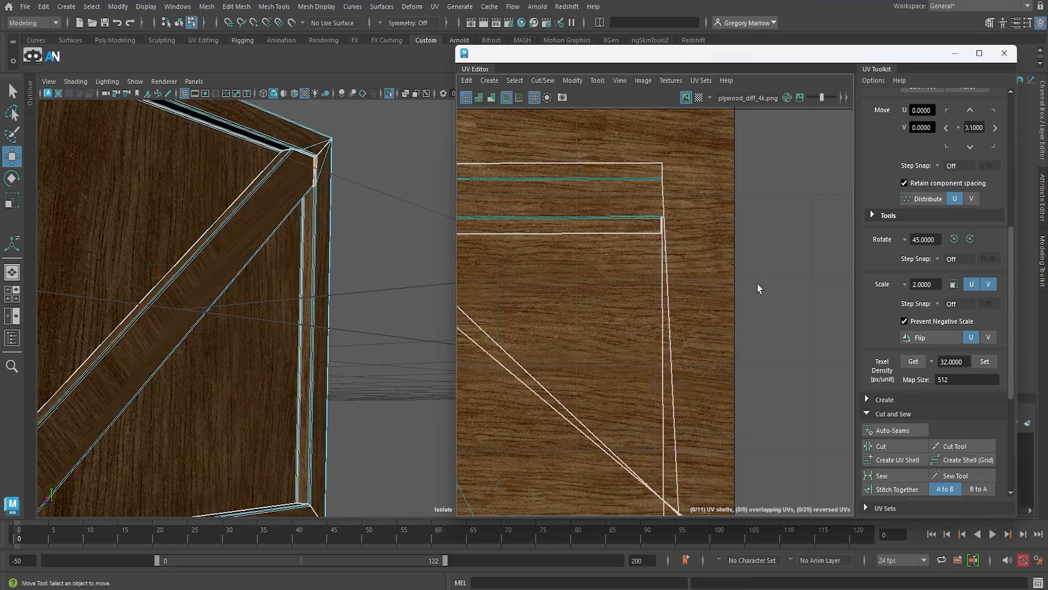
key("ctrl+z")
key("ctrl+z")
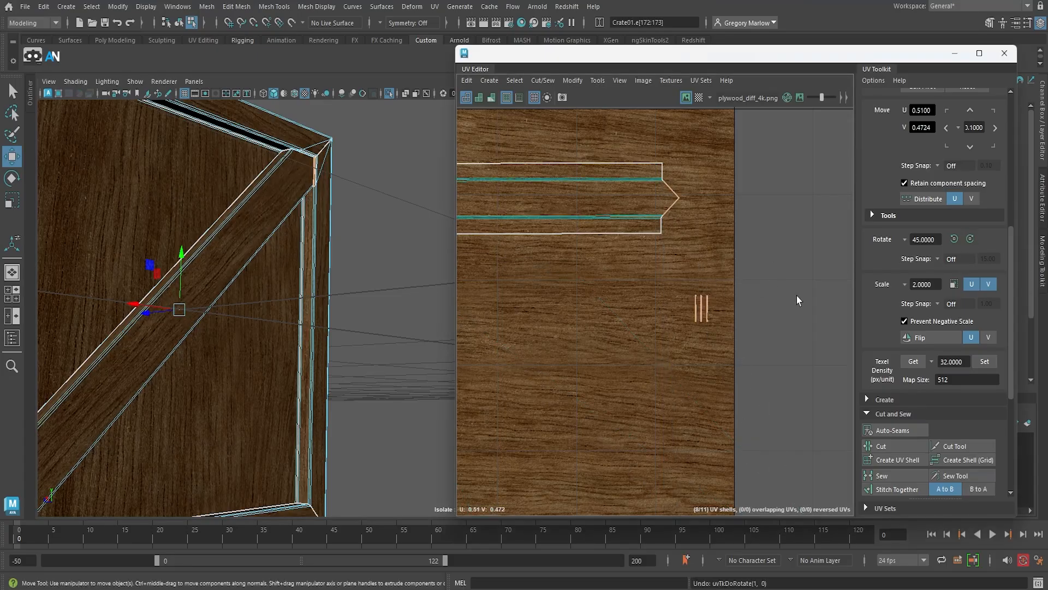
Step: Select the three tiny vertical strips as whole UV shells and rotate them 90 degrees clockwise so they lie horizontally
left_click(757, 313)
right_click_drag(696, 306, 659, 294)
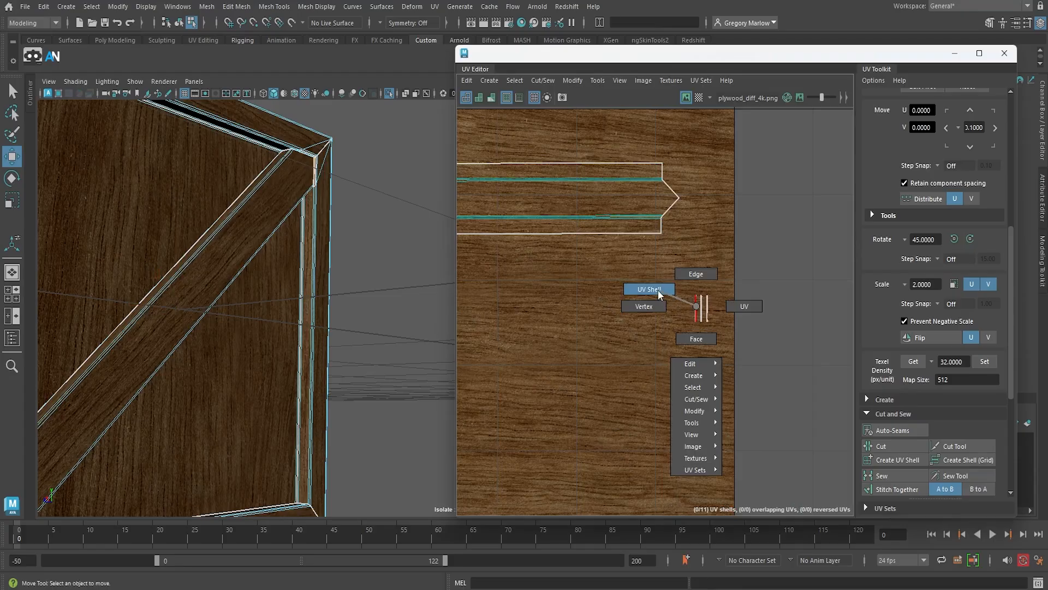
left_click_drag(677, 289, 729, 337)
left_click(970, 239)
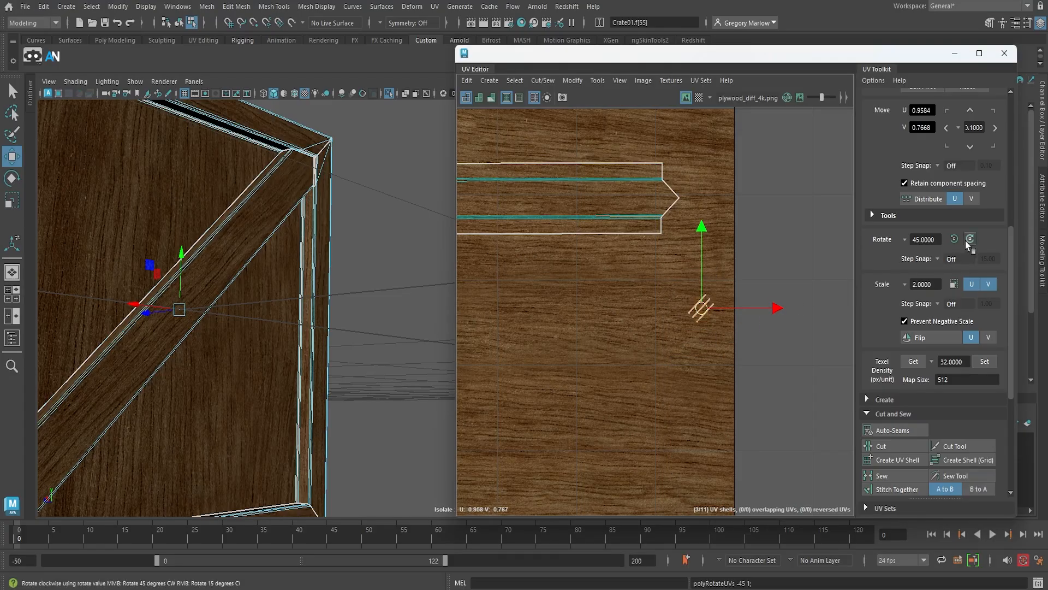
left_click(970, 240)
left_click(639, 387)
Step: Lay out all the crate's UV shells automatically within the 0–1 texture space, and frame the crate to inspect the grain
scroll(648, 388, "down", 7)
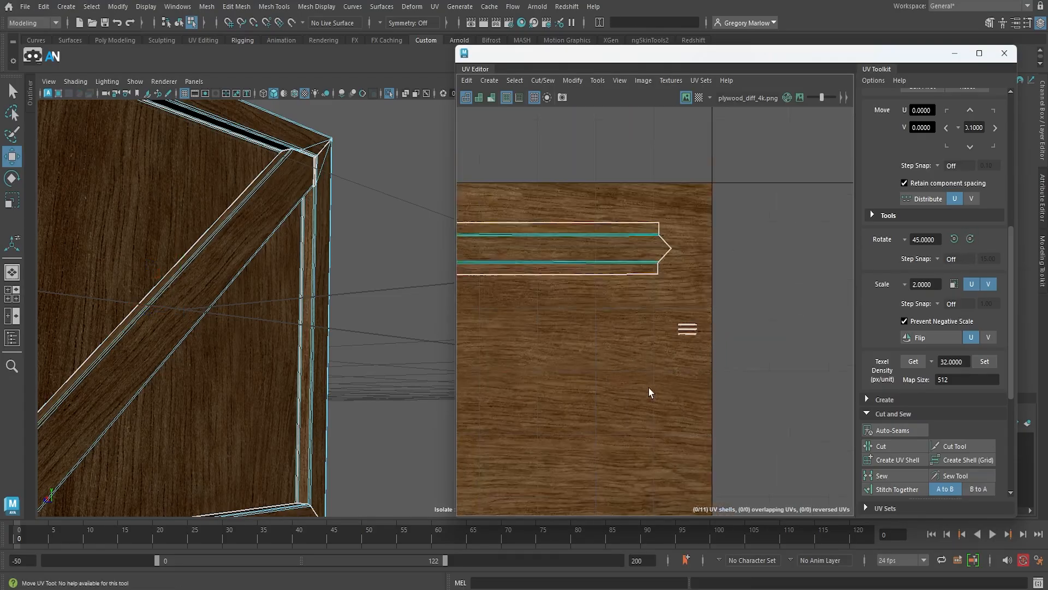
middle_click_drag(614, 394, 690, 294, "alt")
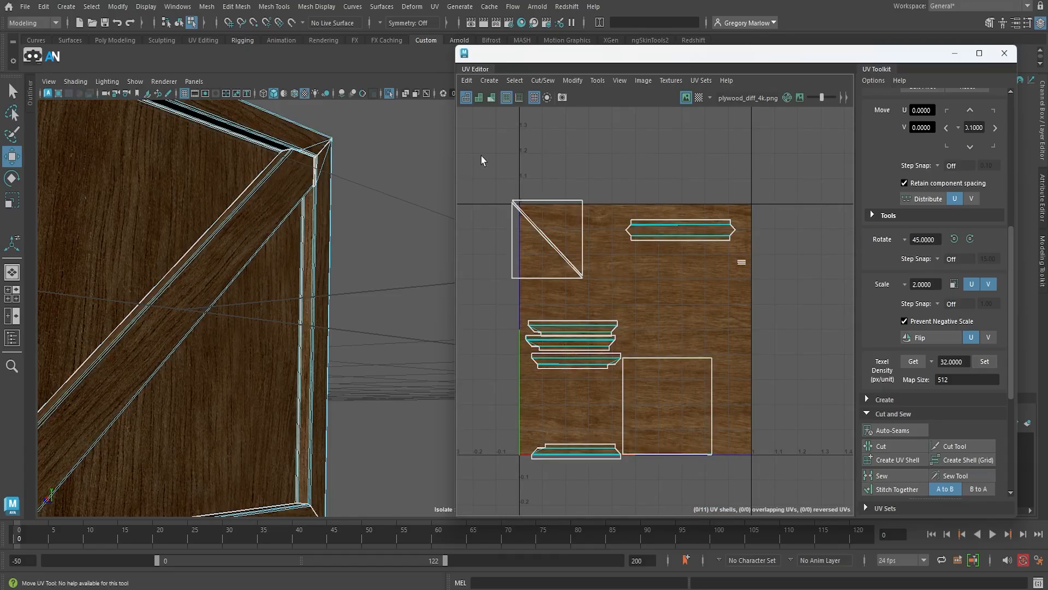
left_click_drag(482, 160, 788, 494)
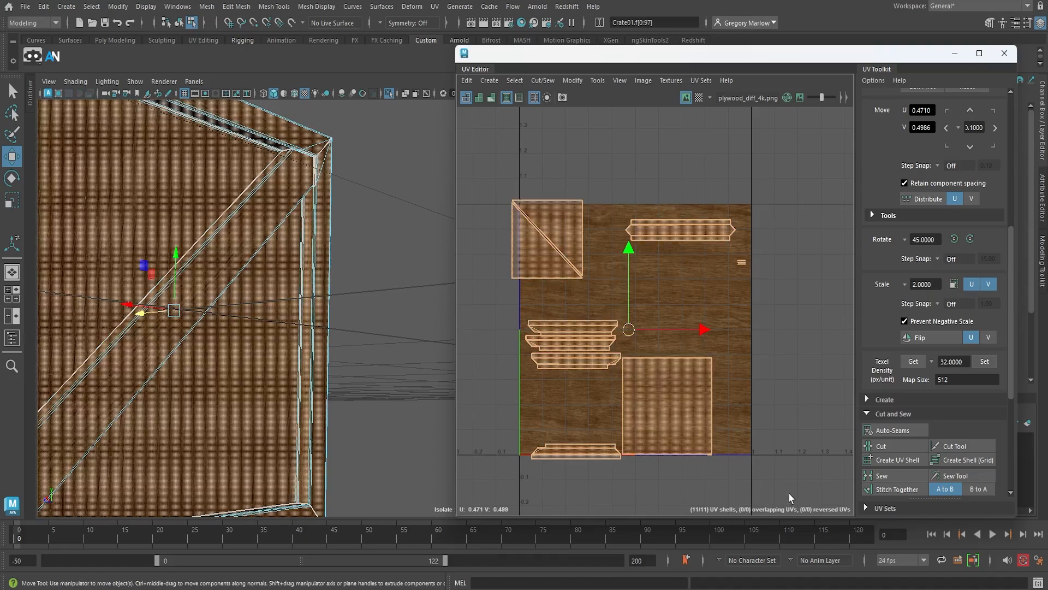
scroll(906, 453, "down", 5)
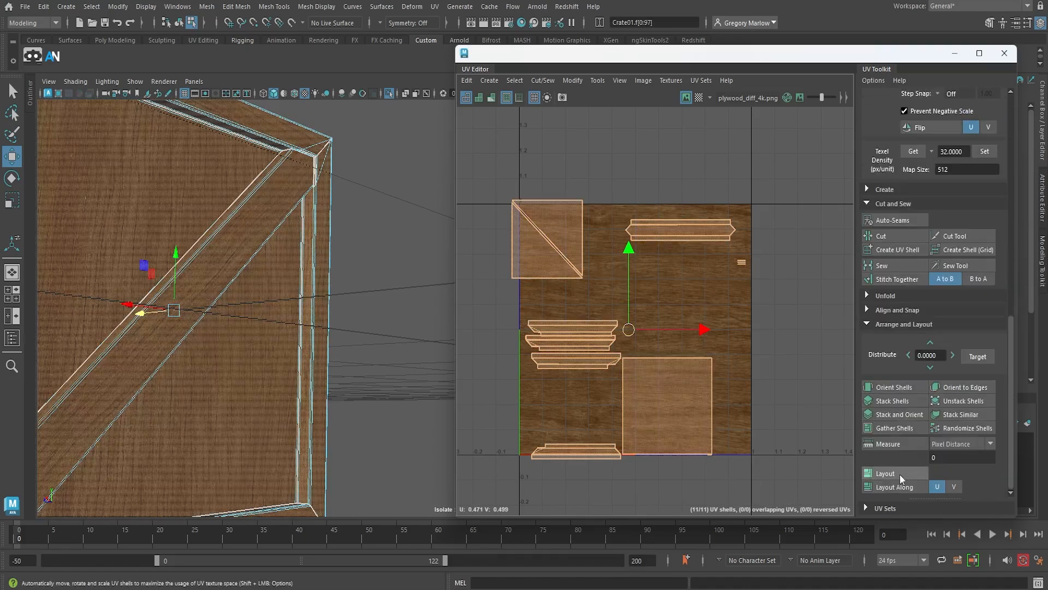
left_click(900, 473)
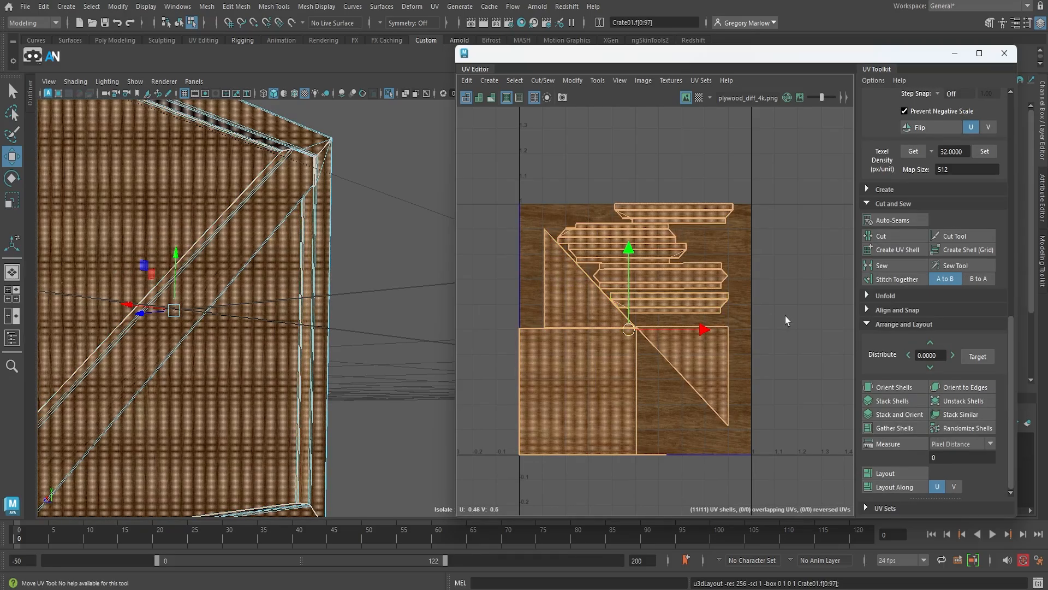
left_click(808, 322)
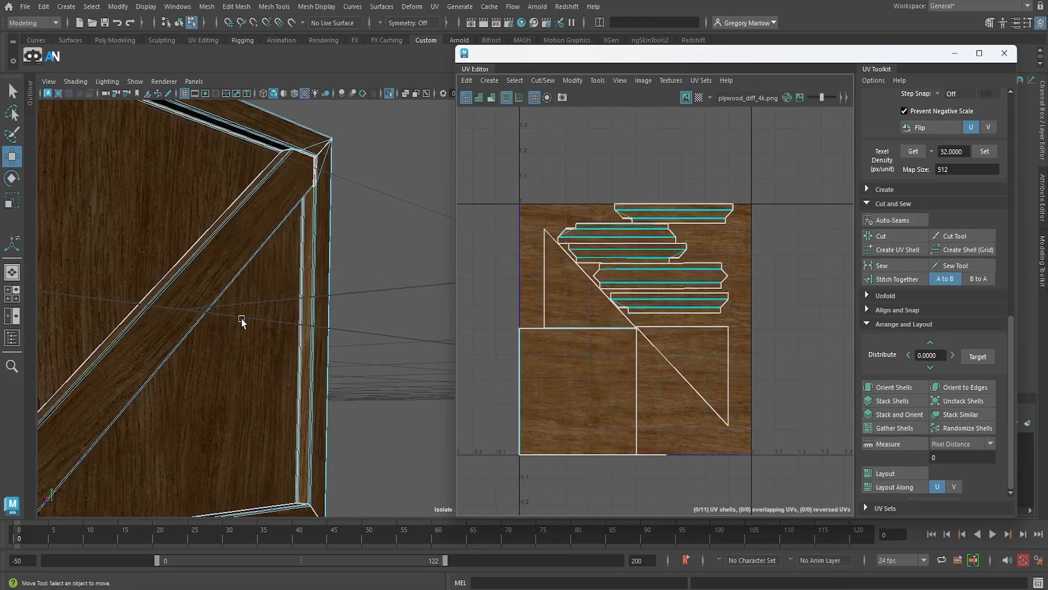
key("f")
scroll(285, 416, "up", 5)
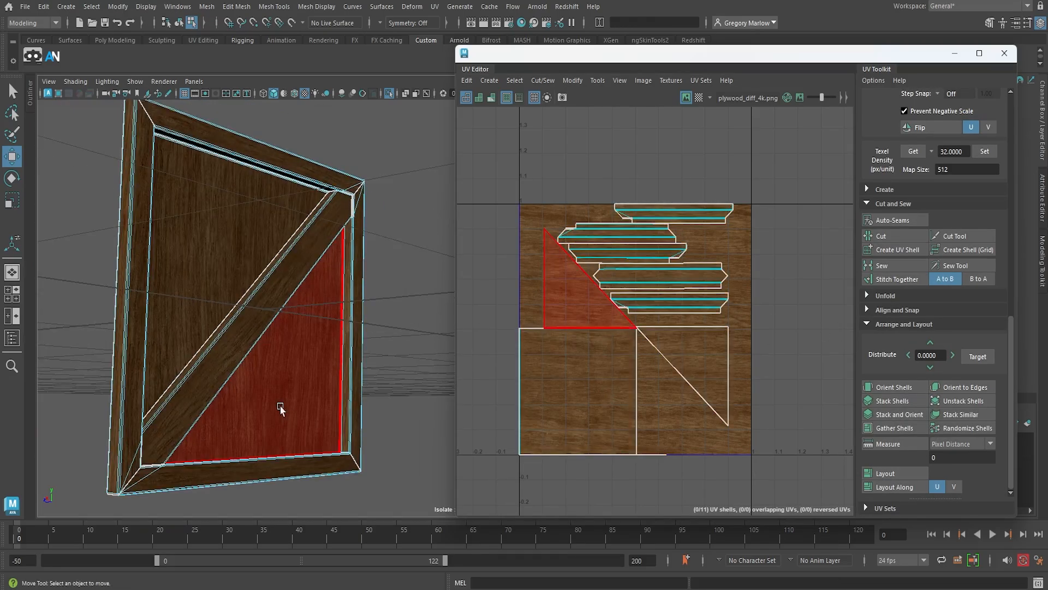
Step: Return to object mode, deselect the crate, and inspect the wood grain across its frame, diagonal board and inner panels
left_click_drag(363, 363, 249, 378, "alt")
right_click_drag(249, 378, 352, 407, "alt")
middle_click_drag(360, 413, 492, 469, "alt")
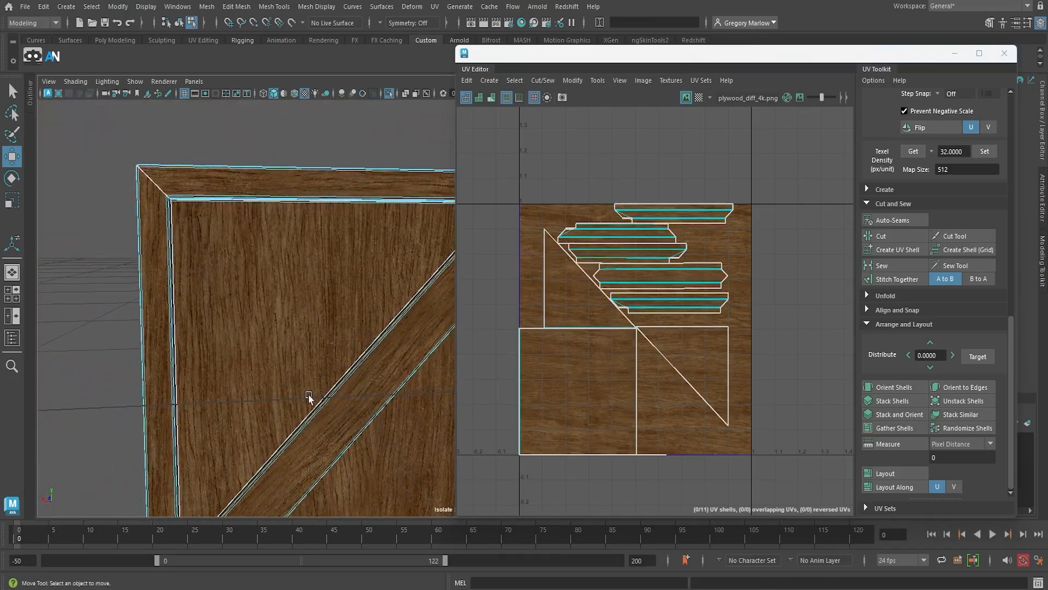
left_click_drag(309, 390, 349, 409, "alt")
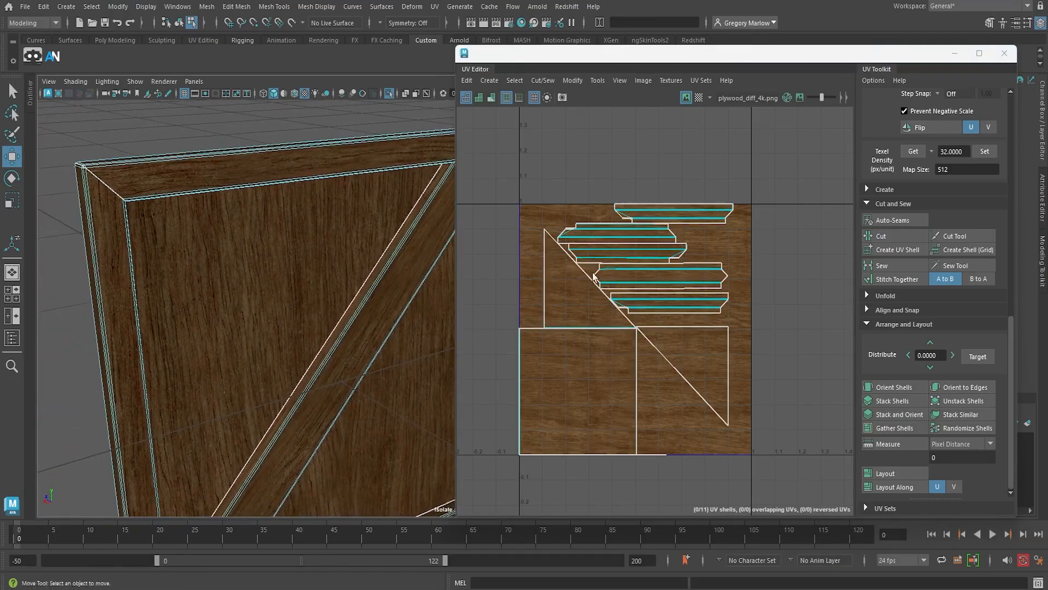
right_click_drag(315, 279, 355, 241)
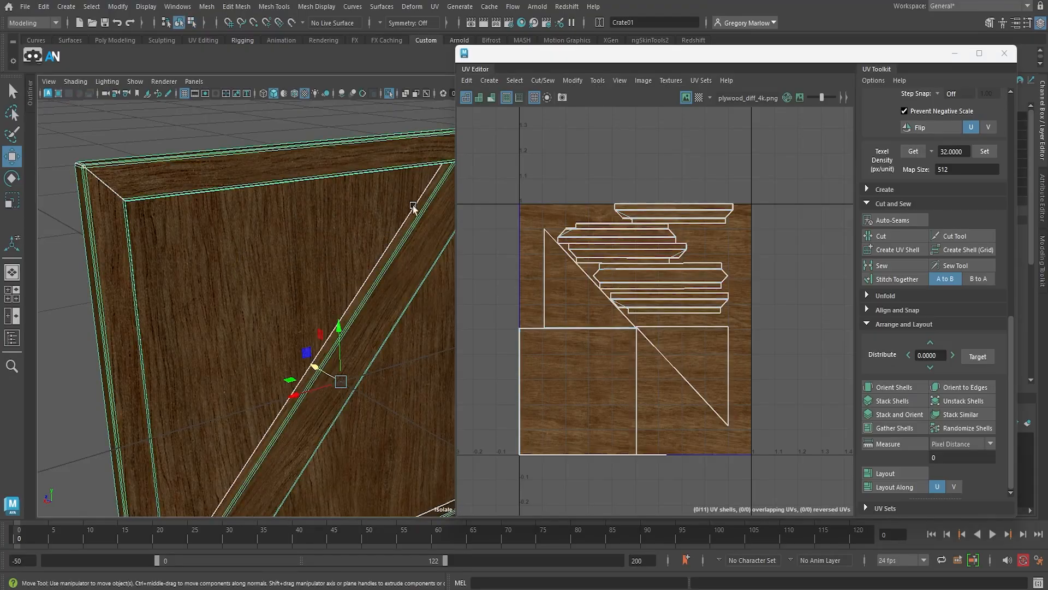
left_click(267, 127)
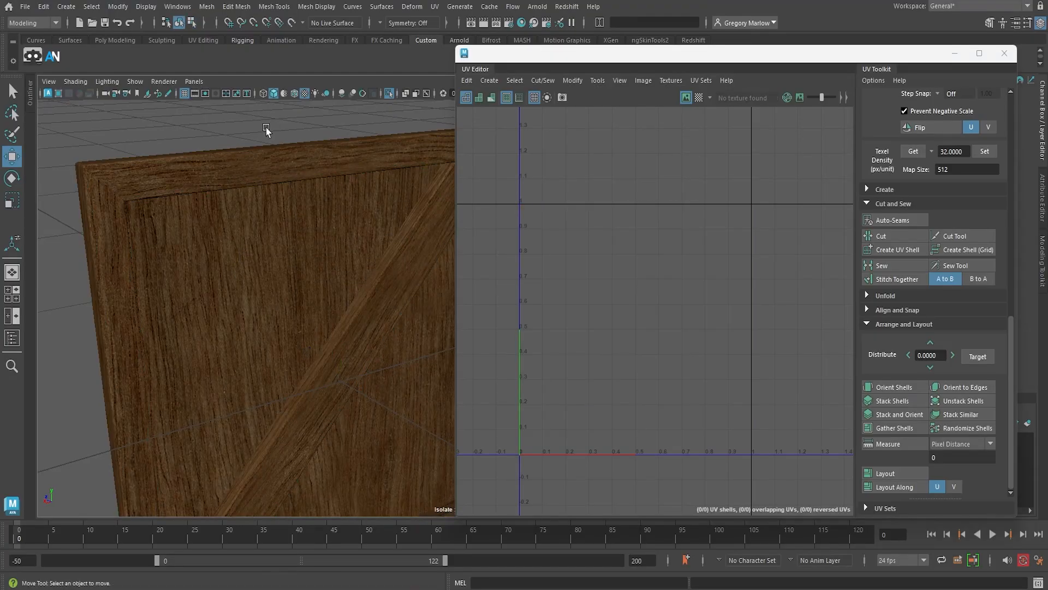
scroll(343, 302, "down", 3)
scroll(342, 314, "up", 1)
middle_click_drag(343, 320, 260, 290, "alt")
left_click_drag(259, 326, 258, 311, "alt")
middle_click_drag(272, 312, 291, 281, "alt")
left_click_drag(290, 282, 313, 304, "alt")
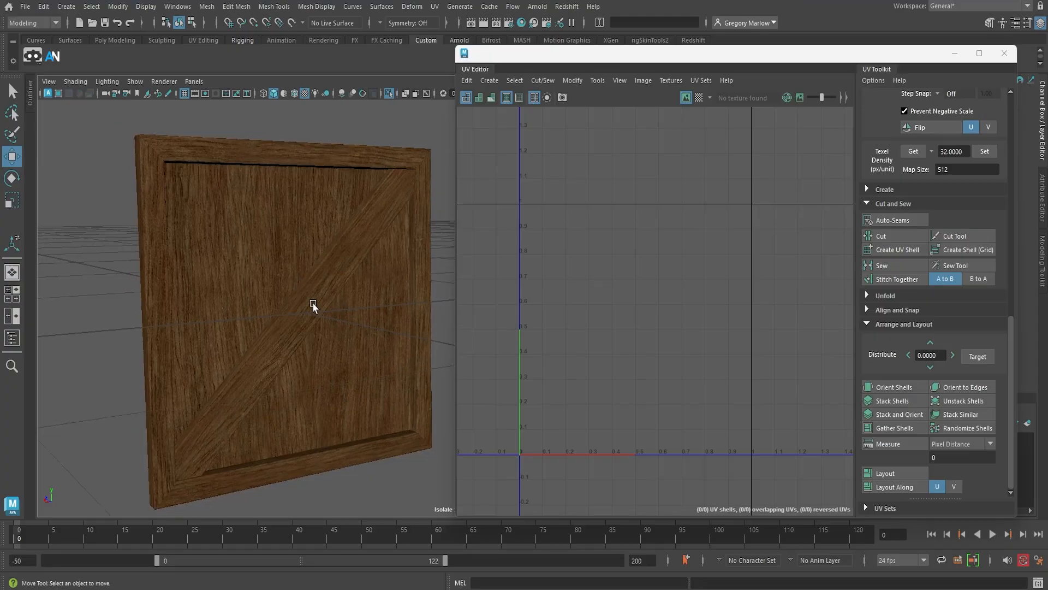
Step: Select the crate, frame its UV layout in the UV Editor, and turn on shaded display of its UV shells
left_click(313, 303)
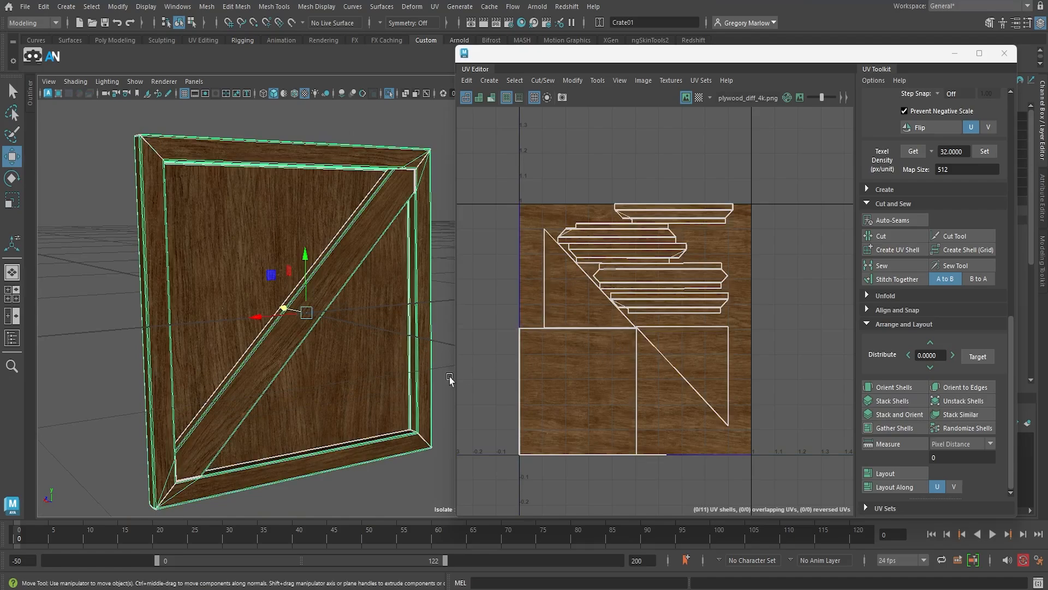
scroll(587, 365, "up", 5)
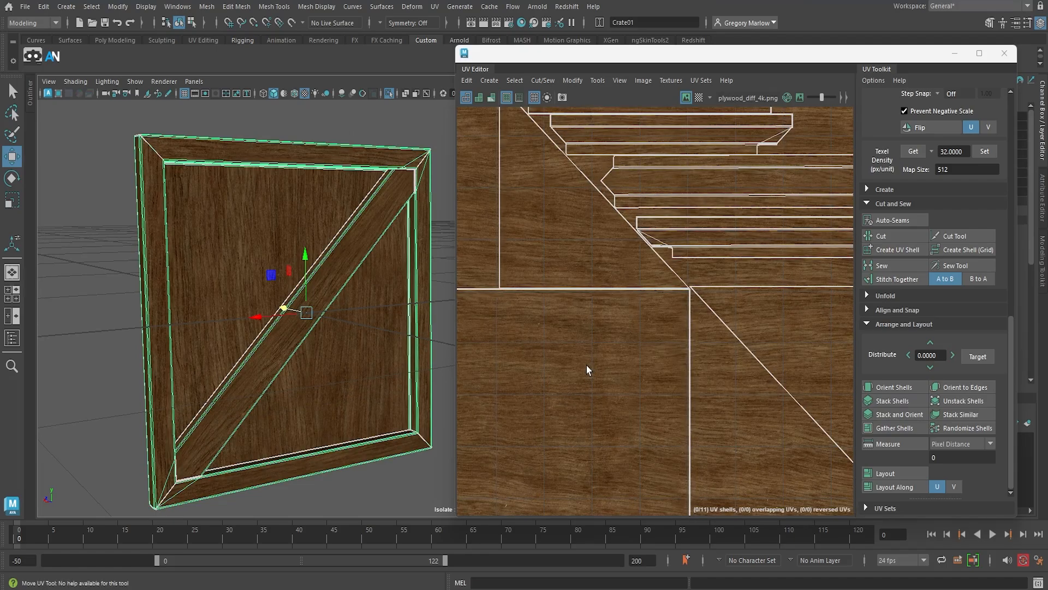
key("f")
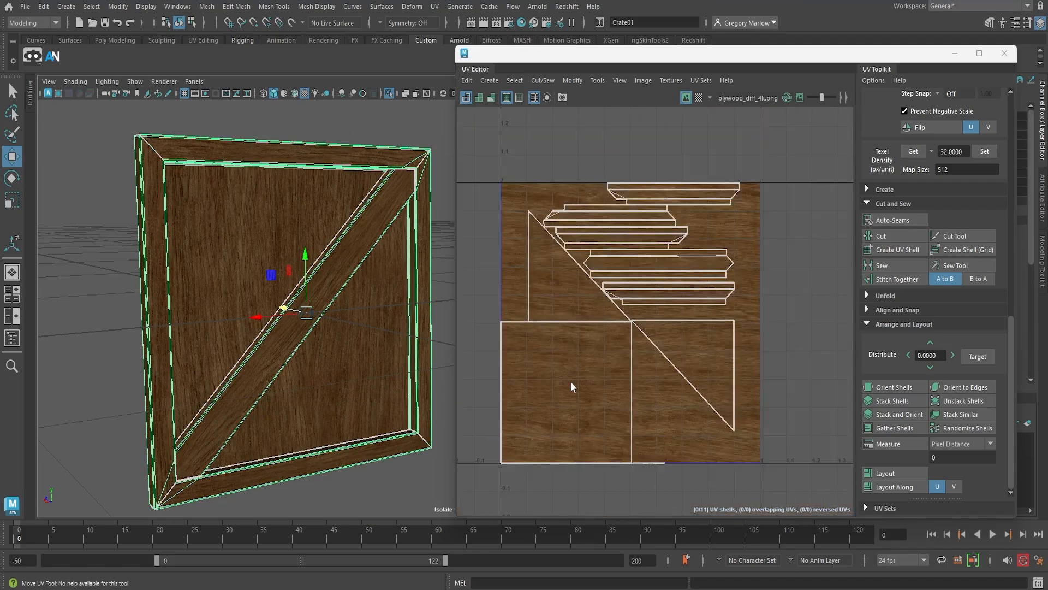
left_click(478, 99)
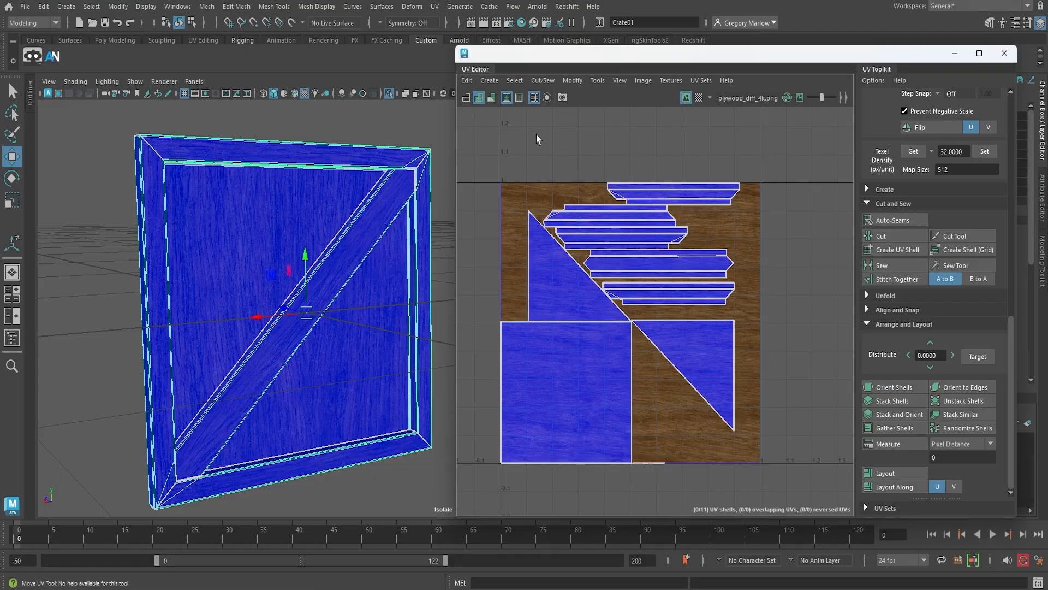
right_click_drag(381, 225, 421, 206)
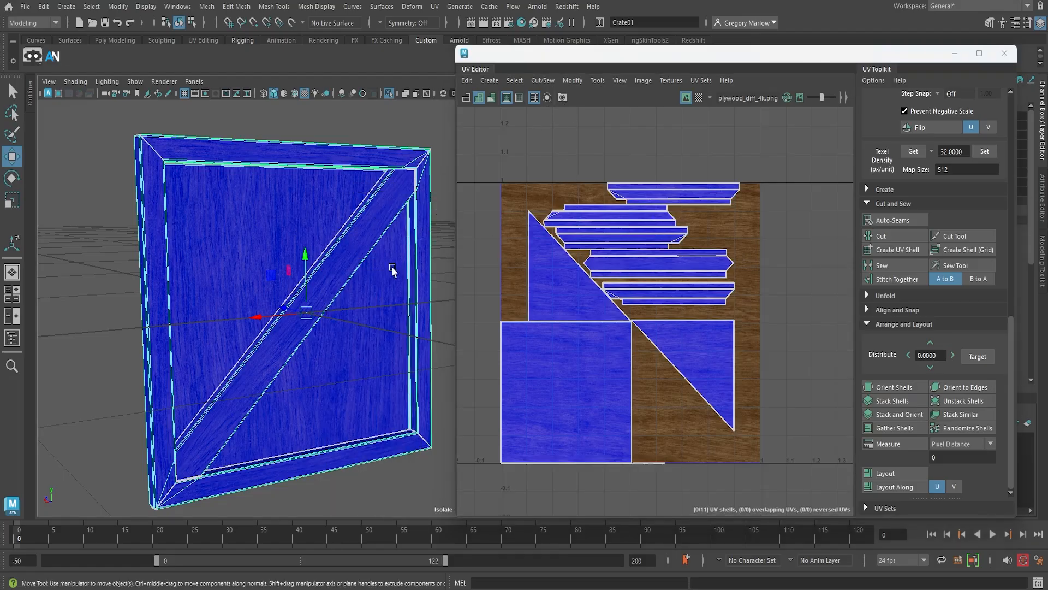
Step: Export a UV snapshot of the crate as a 2048 x 2048 PNG named outUV in the Rocket project's images folder
left_click(598, 83)
mouse_move(642, 82)
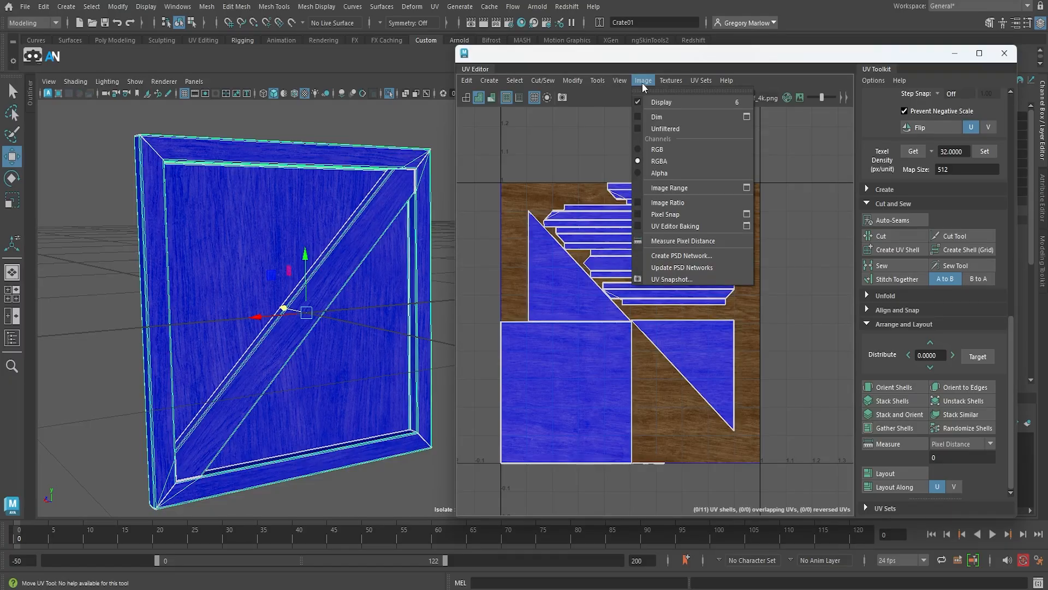
left_click(672, 279)
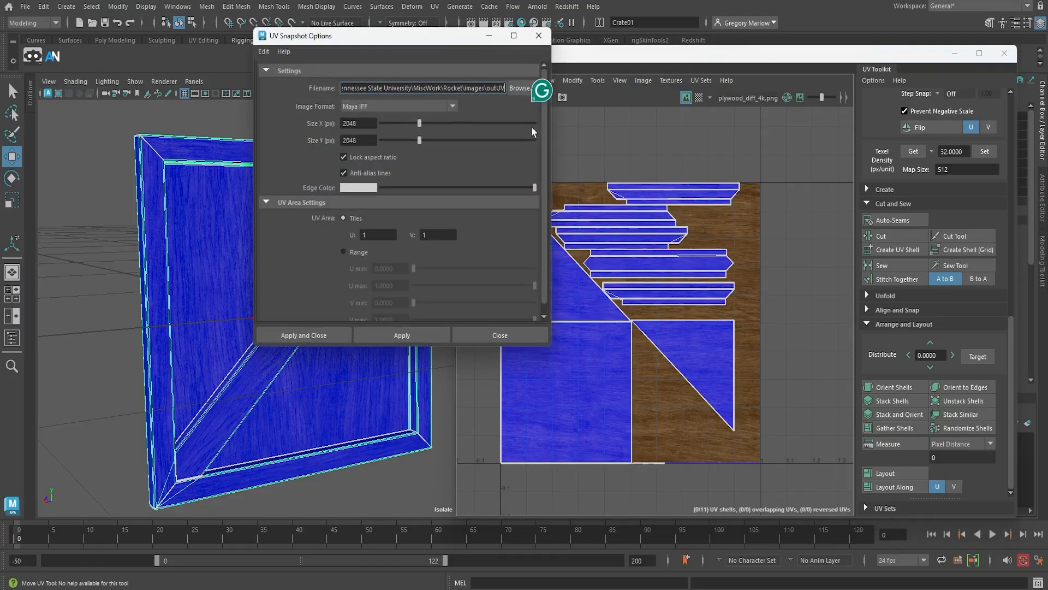
left_click(416, 107)
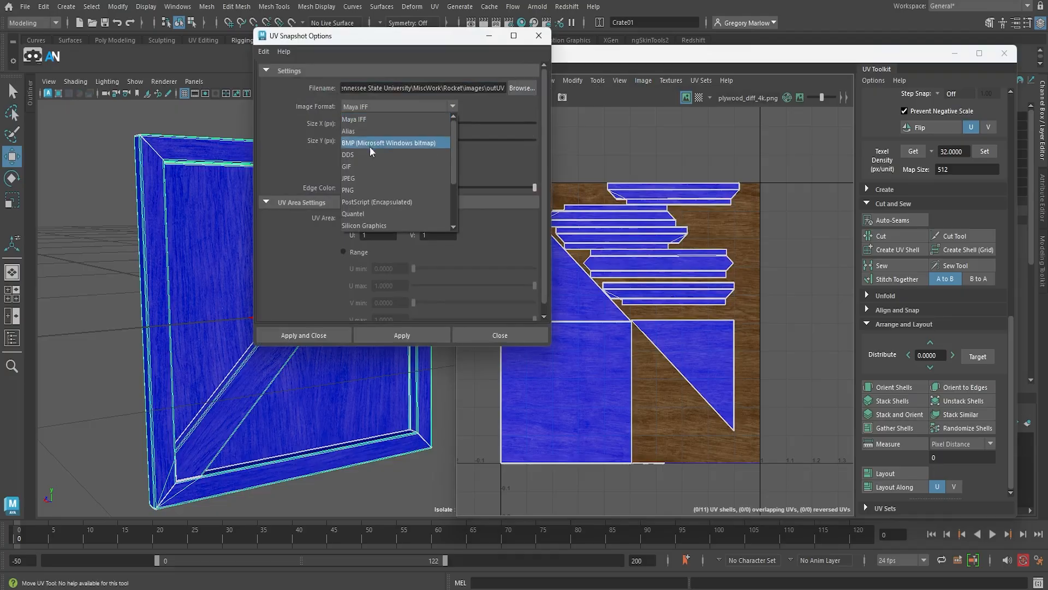
left_click(356, 187)
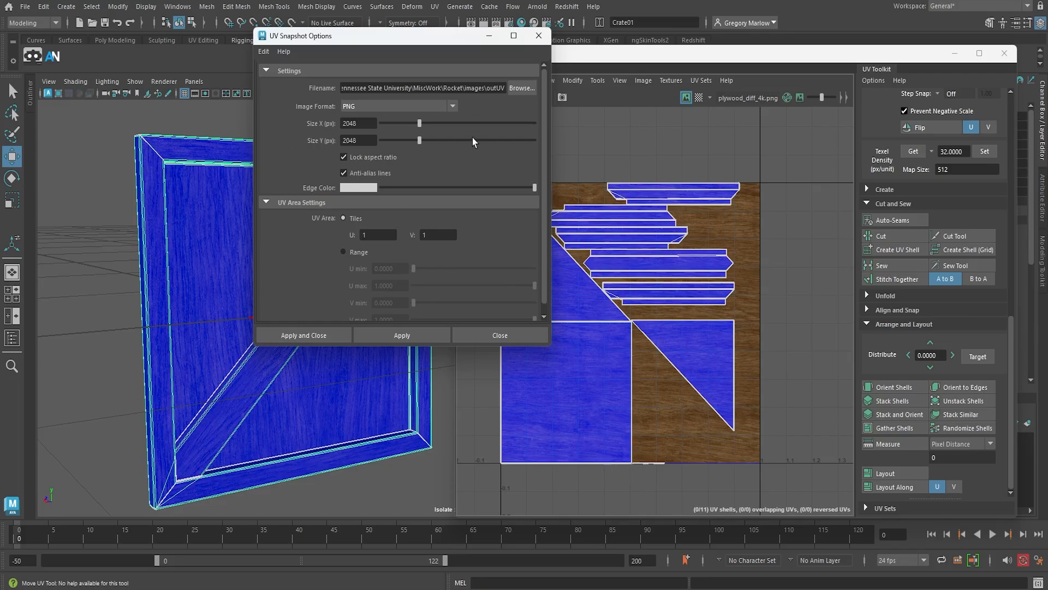
left_click_drag(463, 88, 493, 93)
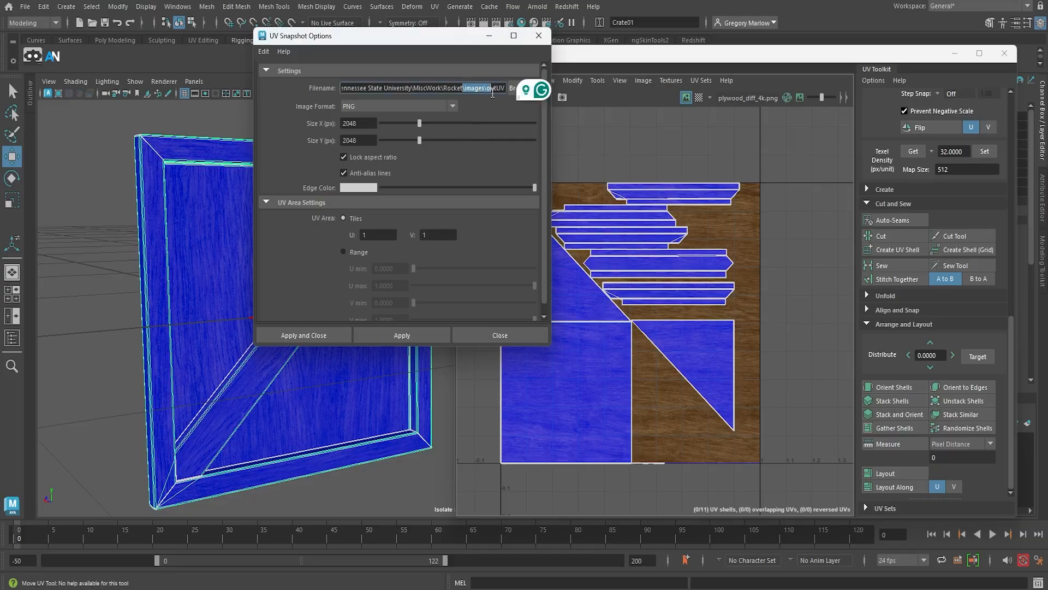
left_click(410, 92)
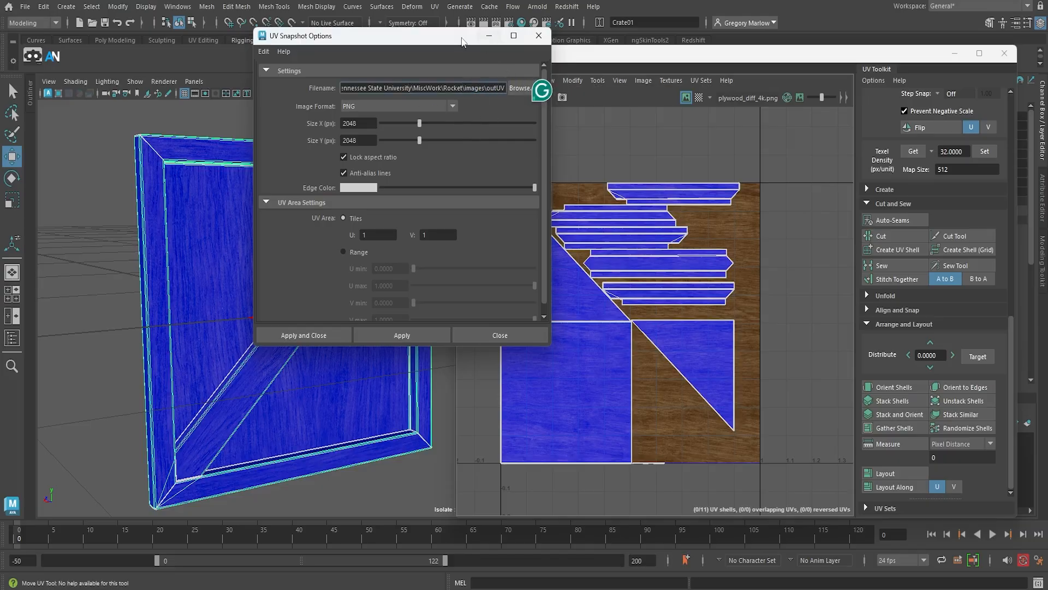
left_click_drag(462, 42, 422, 39)
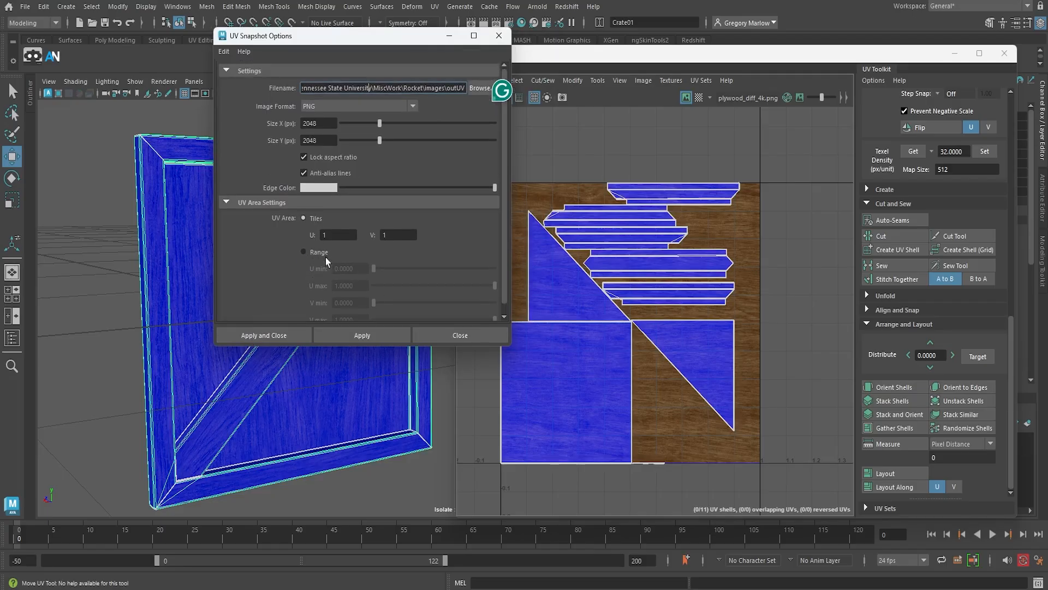
left_click(283, 336)
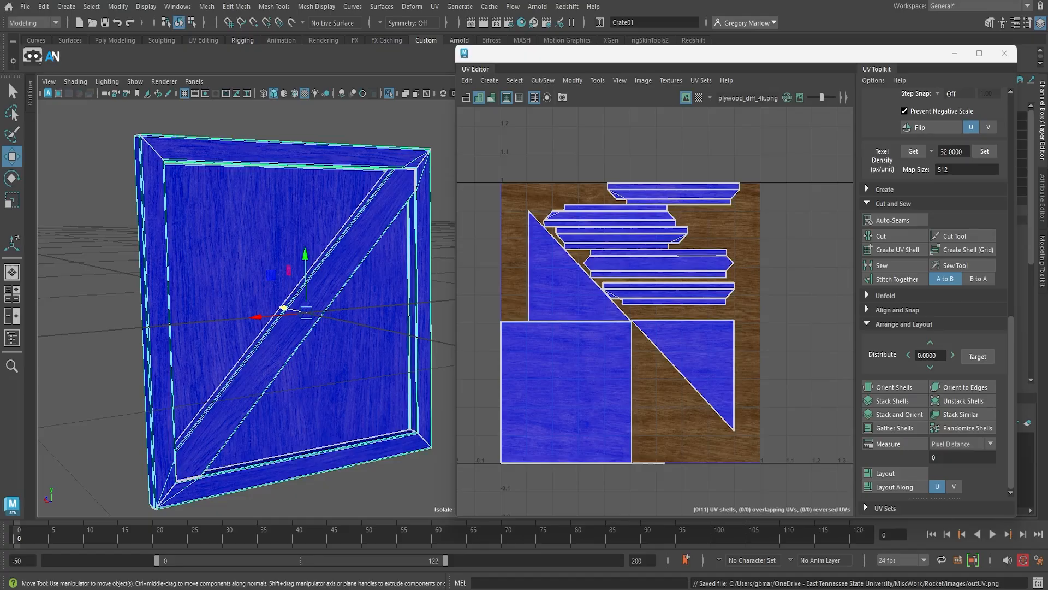
Step: Switch to File Explorer, go to the Rocket project's images folder, and view the exported outUV.png before closing the viewer
left_click_drag(1047, 82, 493, 67)
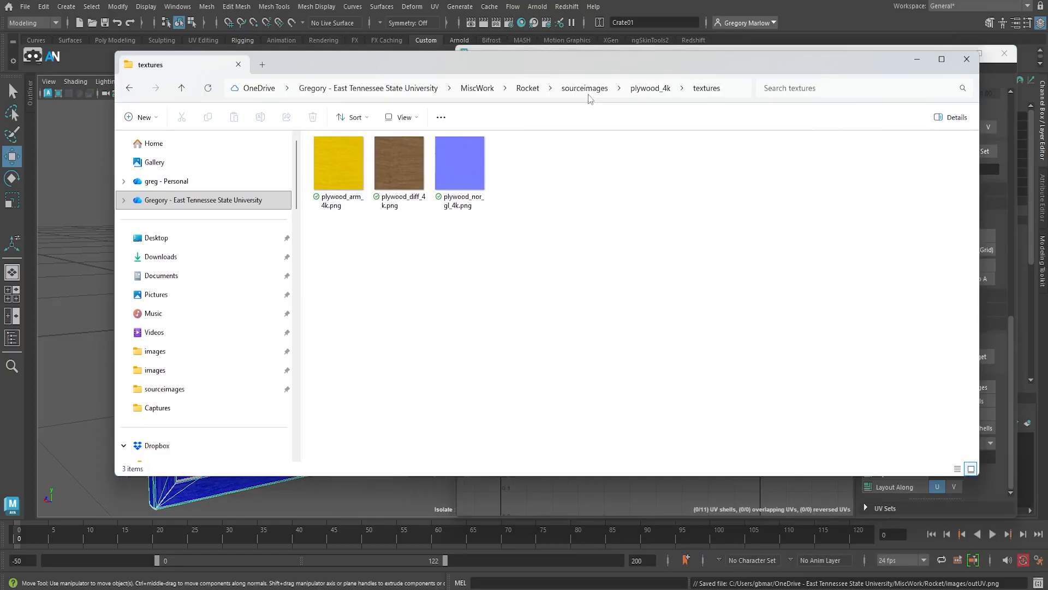
left_click(541, 92)
double_click(331, 250)
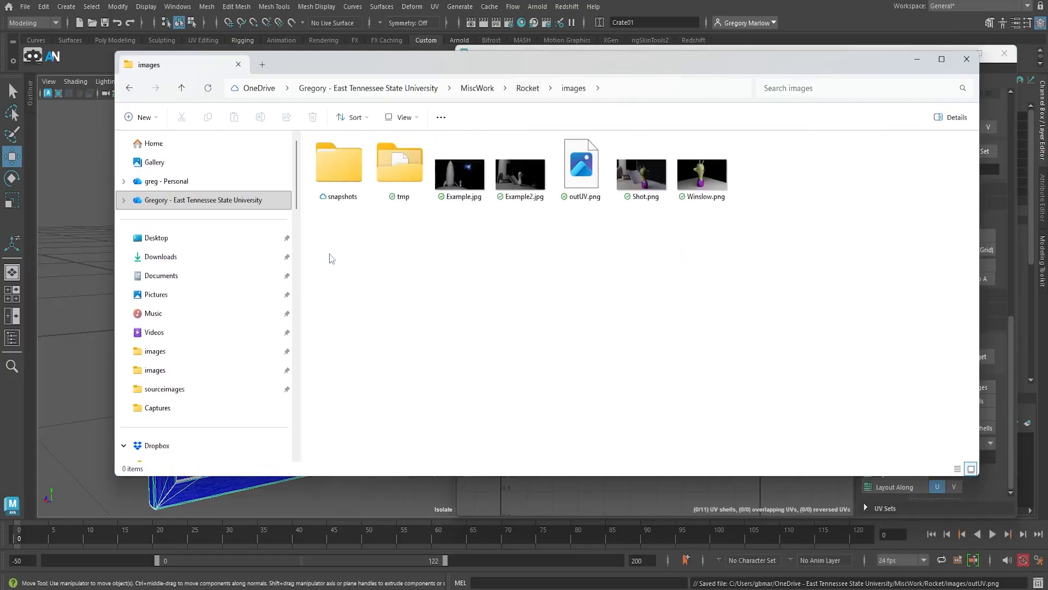
left_click(582, 175)
double_click(582, 175)
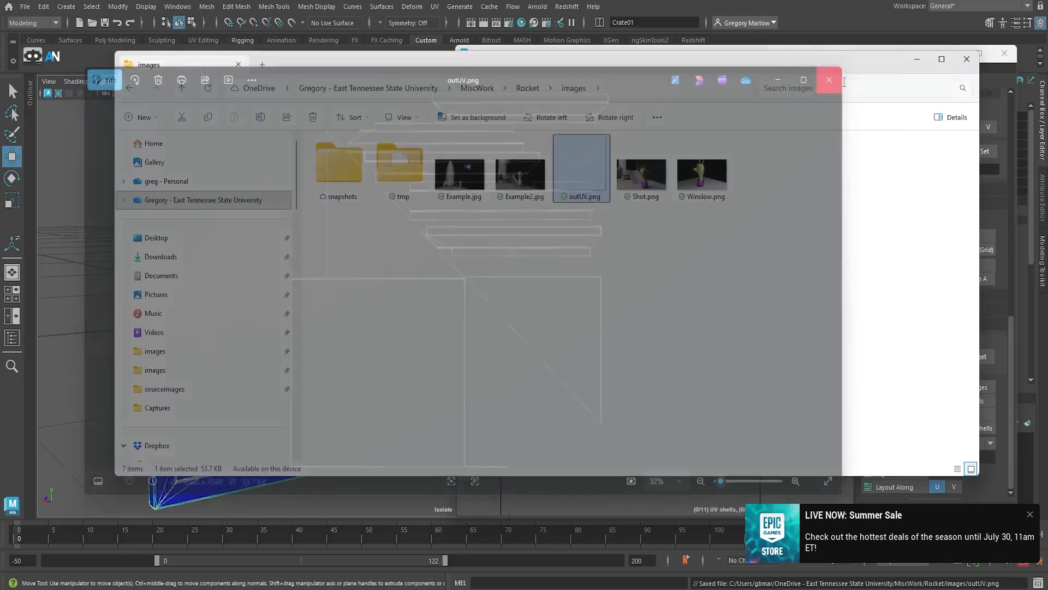
left_click(840, 75)
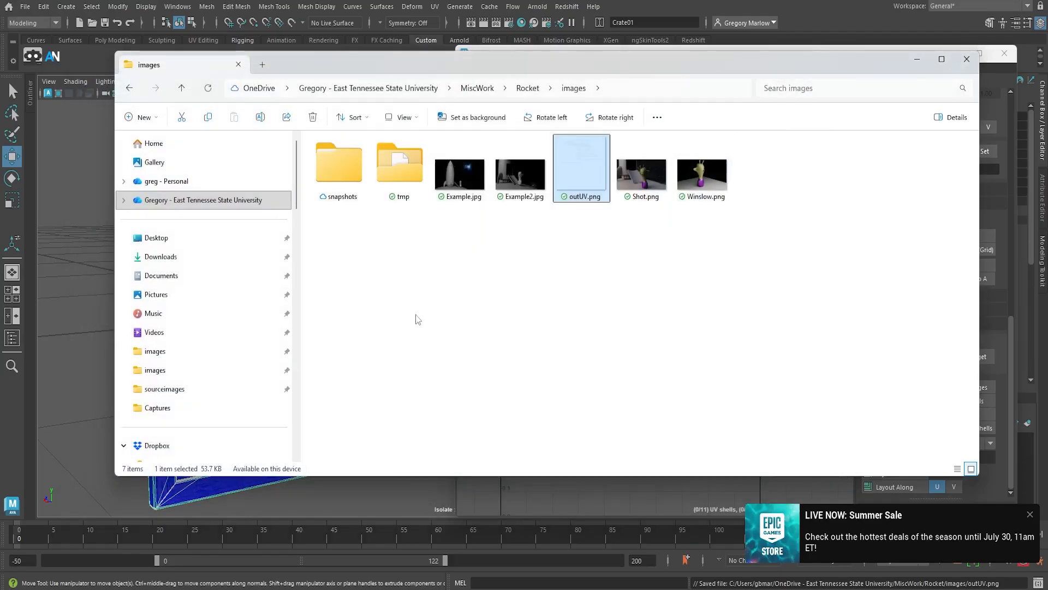
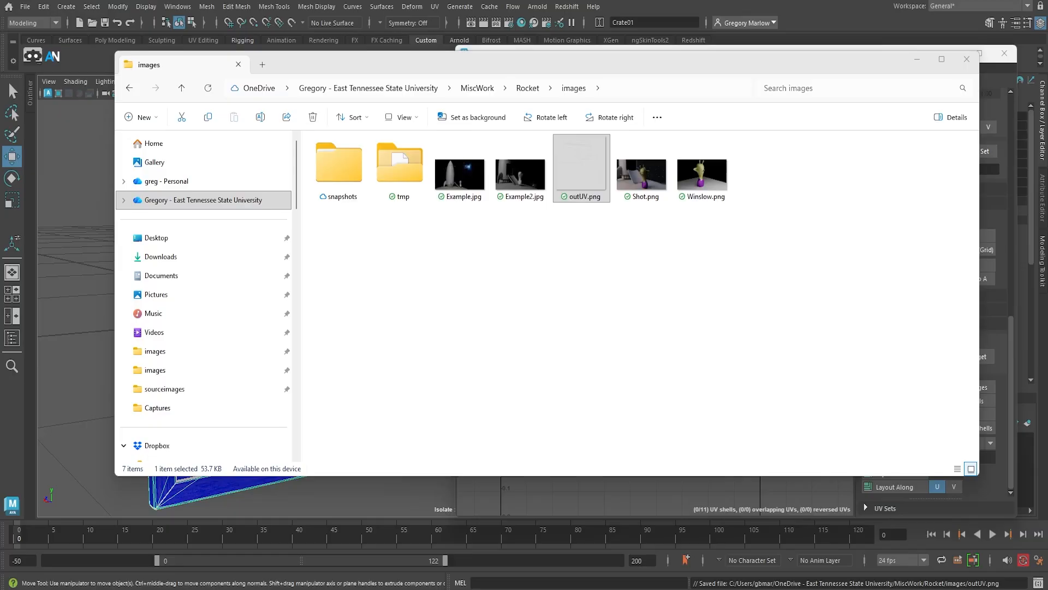
Step: Switch to the web browser, open the Photopea site from the search results, and start its online editor
left_click_drag(546, 589, 442, 0)
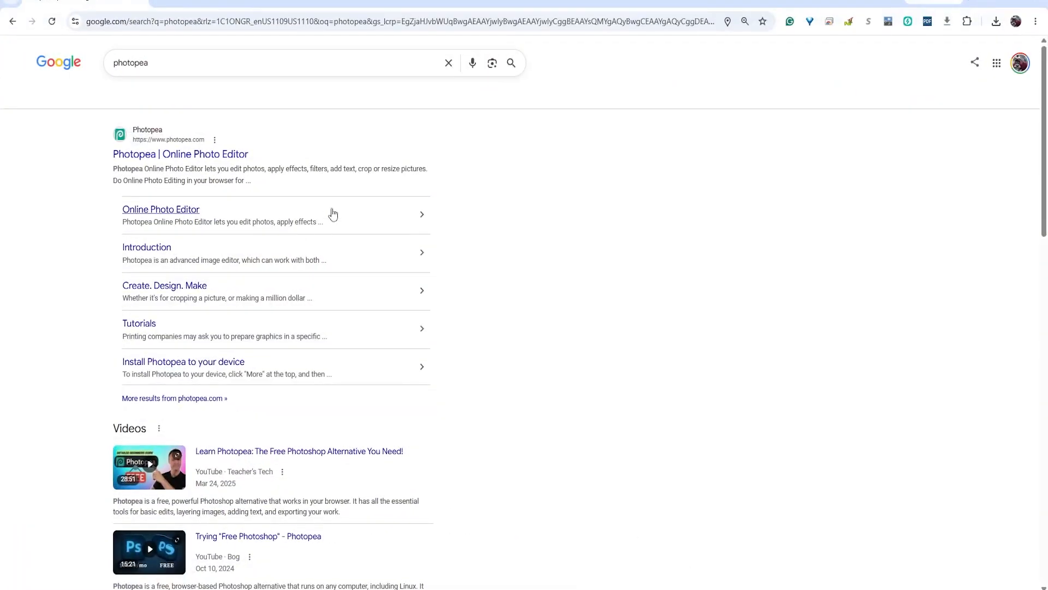
left_click(157, 160)
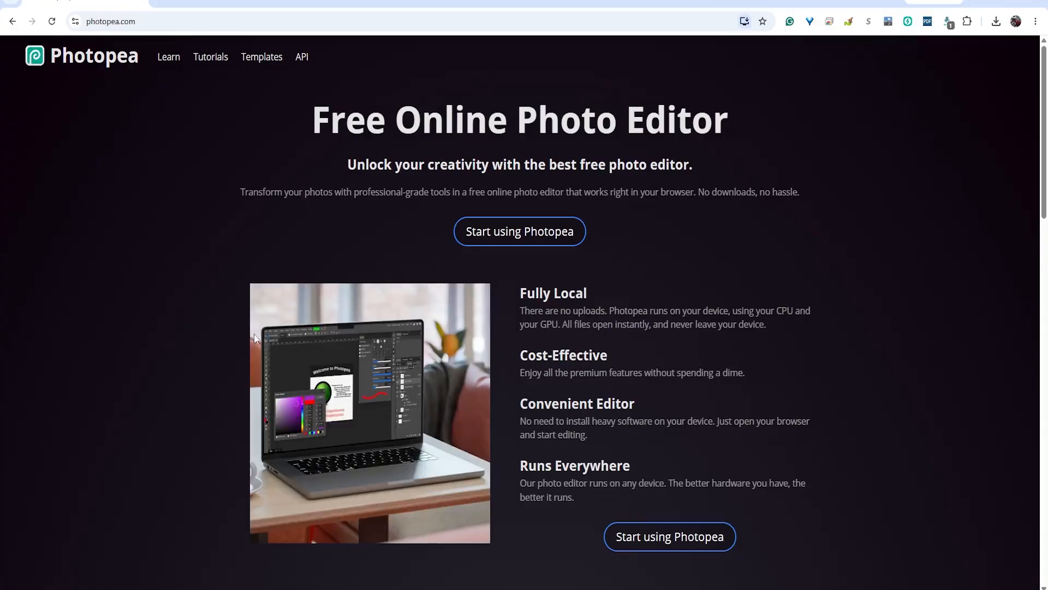
left_click(531, 236)
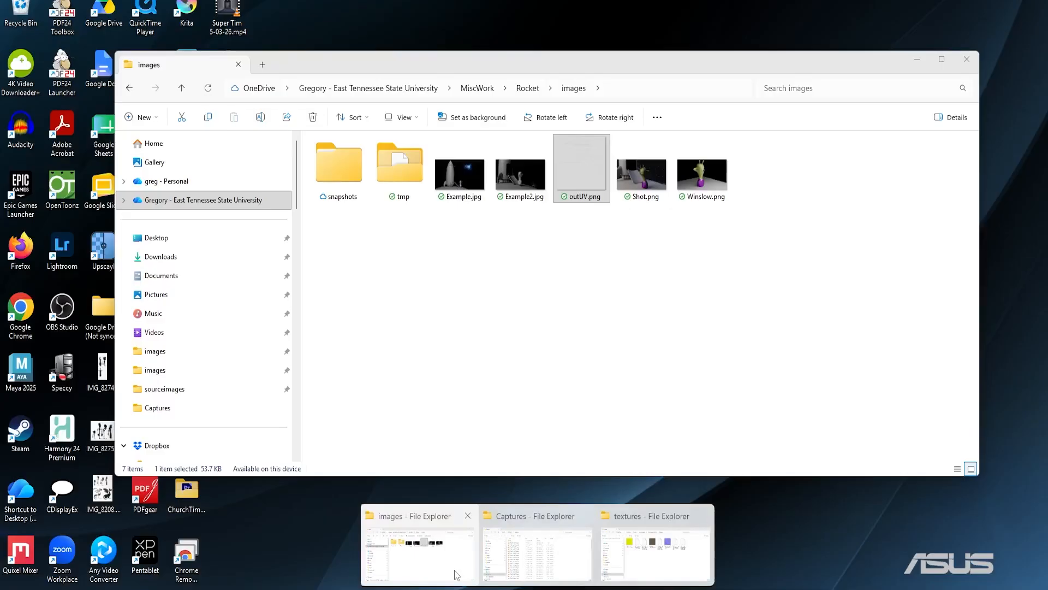
Step: Find plywood_diff_4k.png in the textures folder of sourceimages/plywood_4k and open it as a document in Photopea
left_click(455, 570)
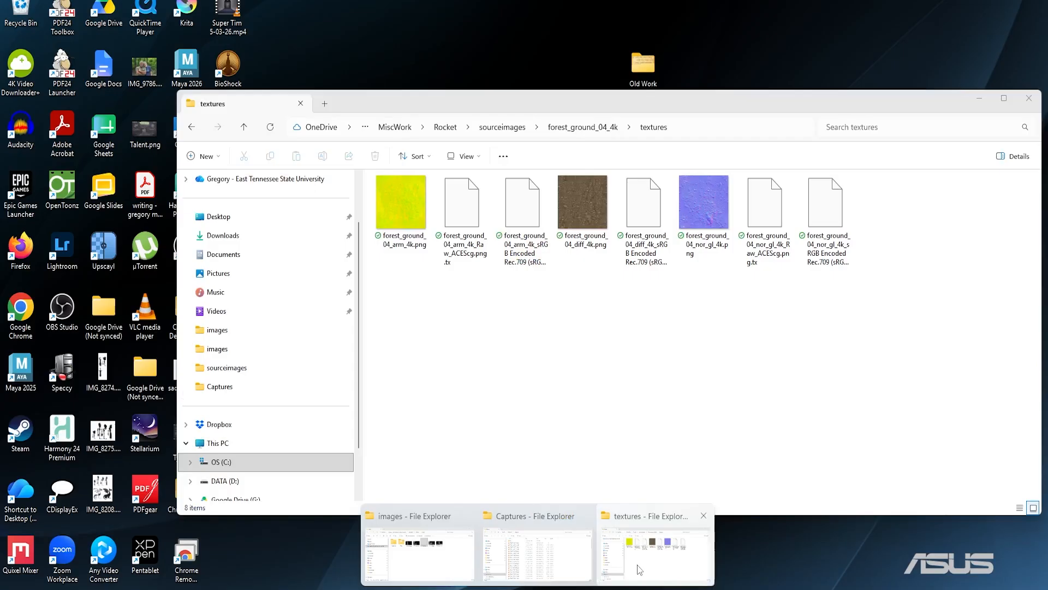
left_click(638, 564)
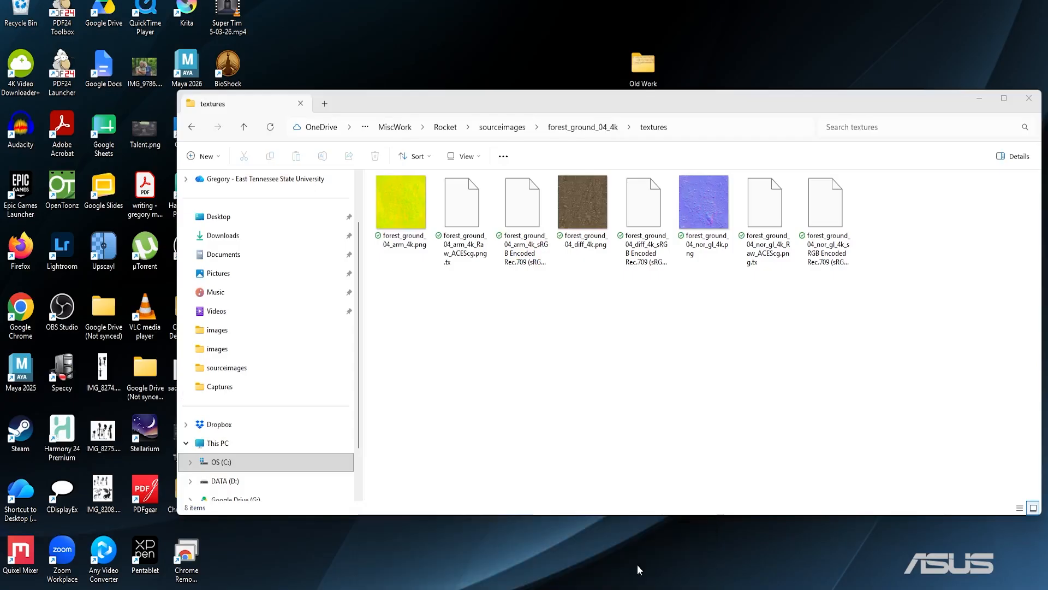
left_click(516, 131)
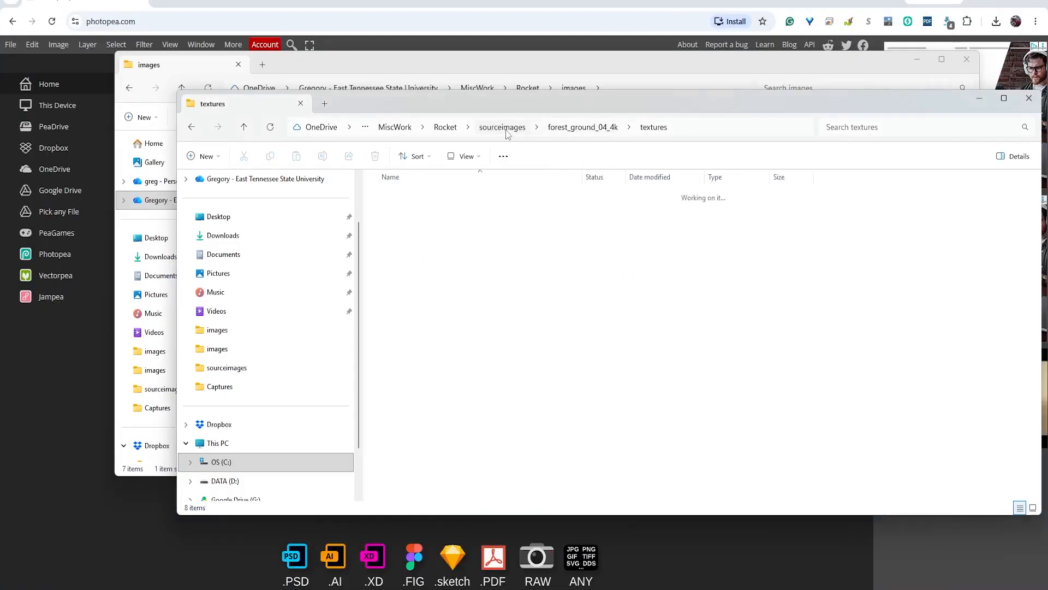
left_click(400, 252)
double_click(401, 254)
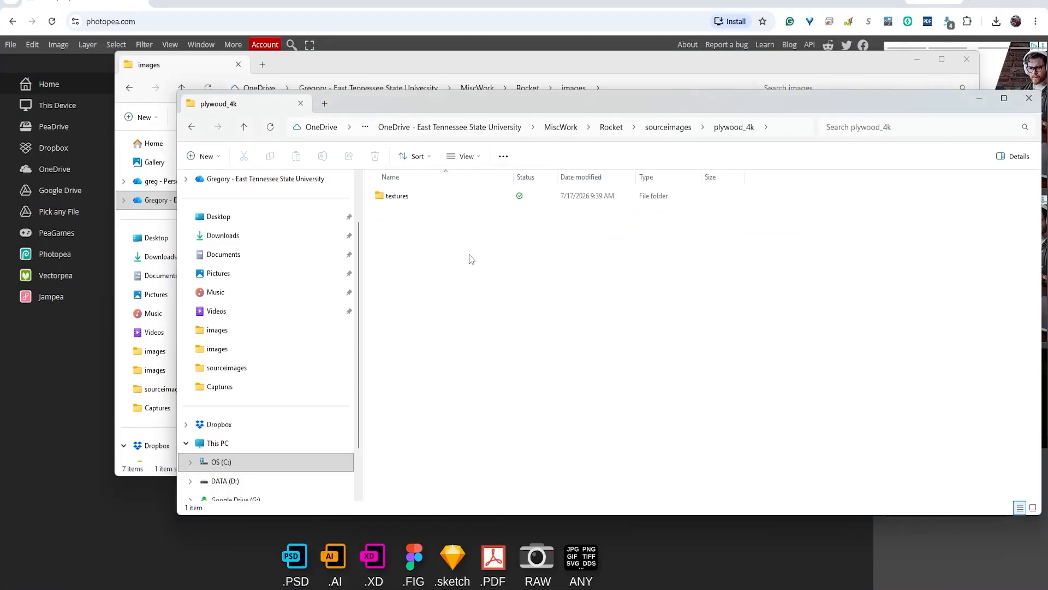
double_click(412, 198)
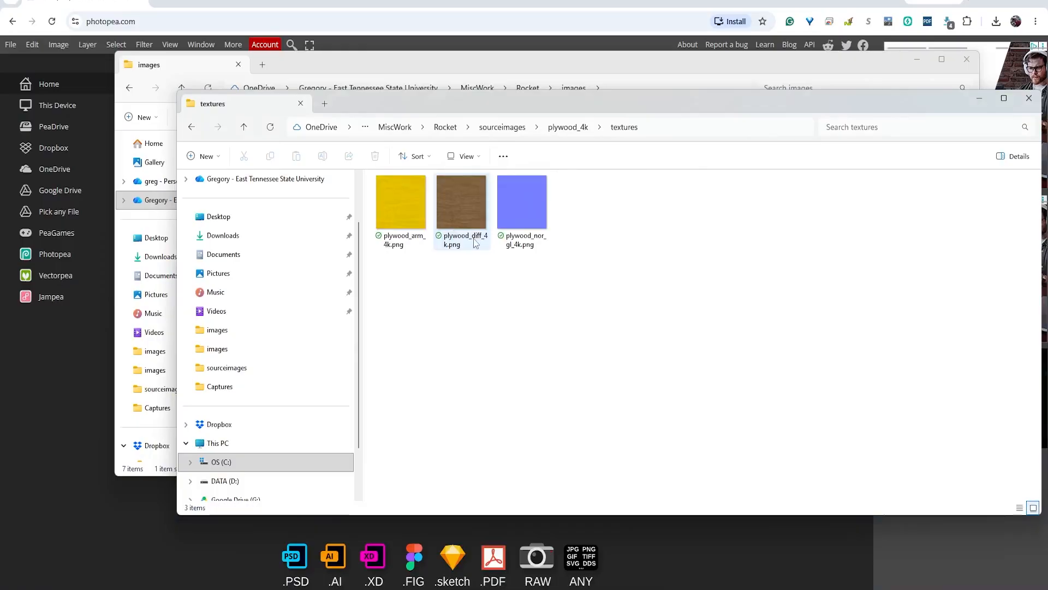
left_click_drag(462, 203, 772, 566)
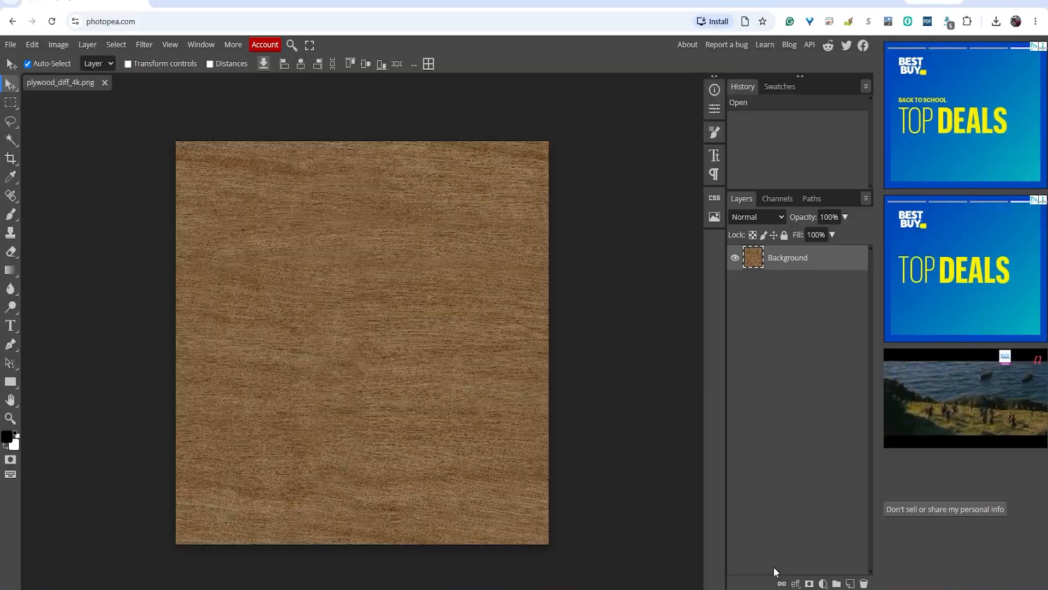
Step: Bring outUV.png from the Rocket project's images folder in File Explorer into the plywood_diff_4k.png document as a placed layer
left_click(10, 45)
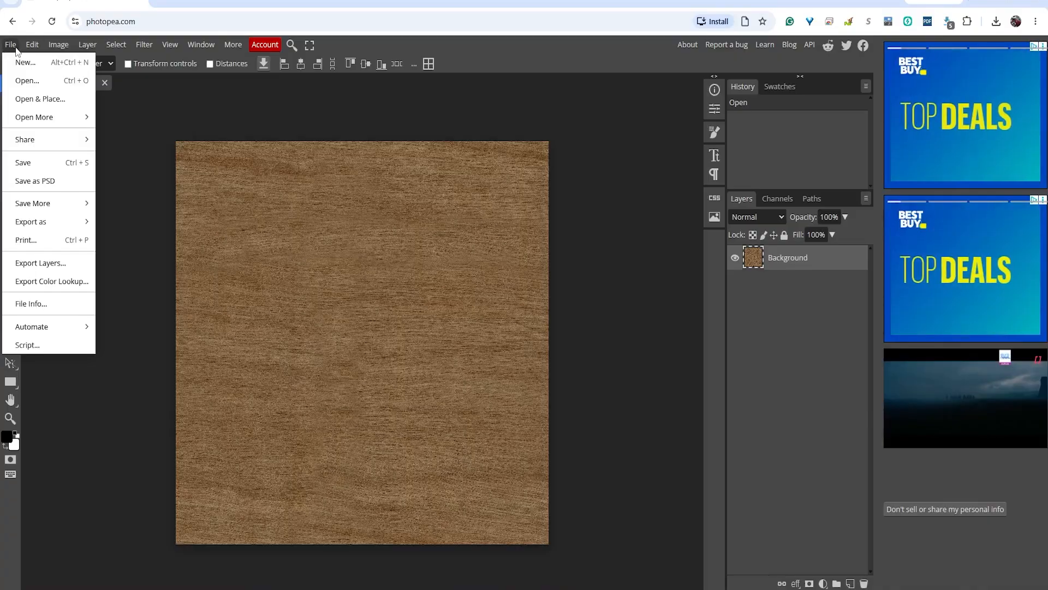
left_click(538, 589)
mouse_move(621, 569)
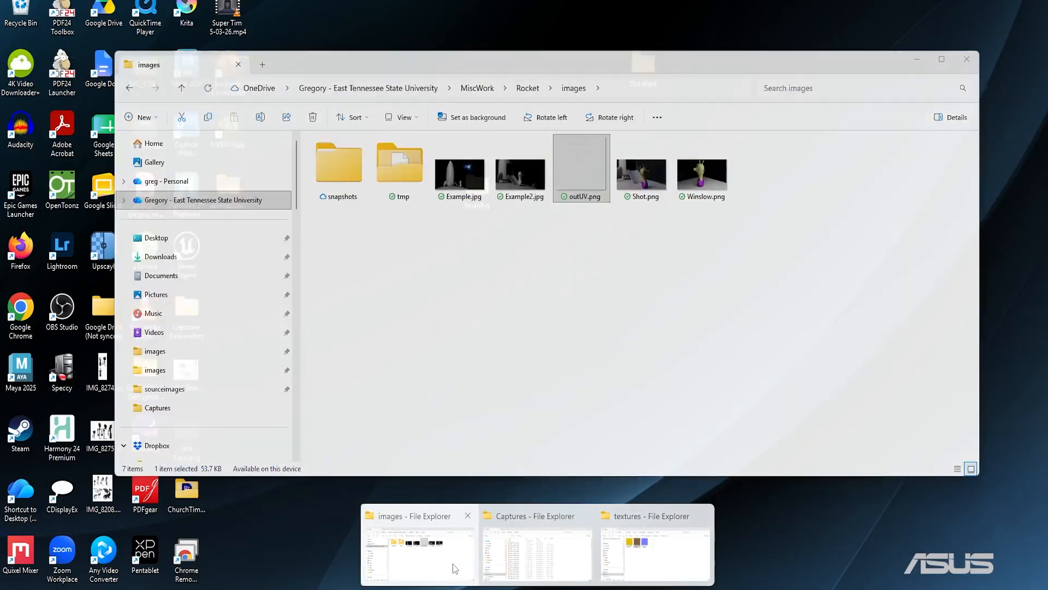
left_click(454, 564)
left_click_drag(515, 64, 892, 60)
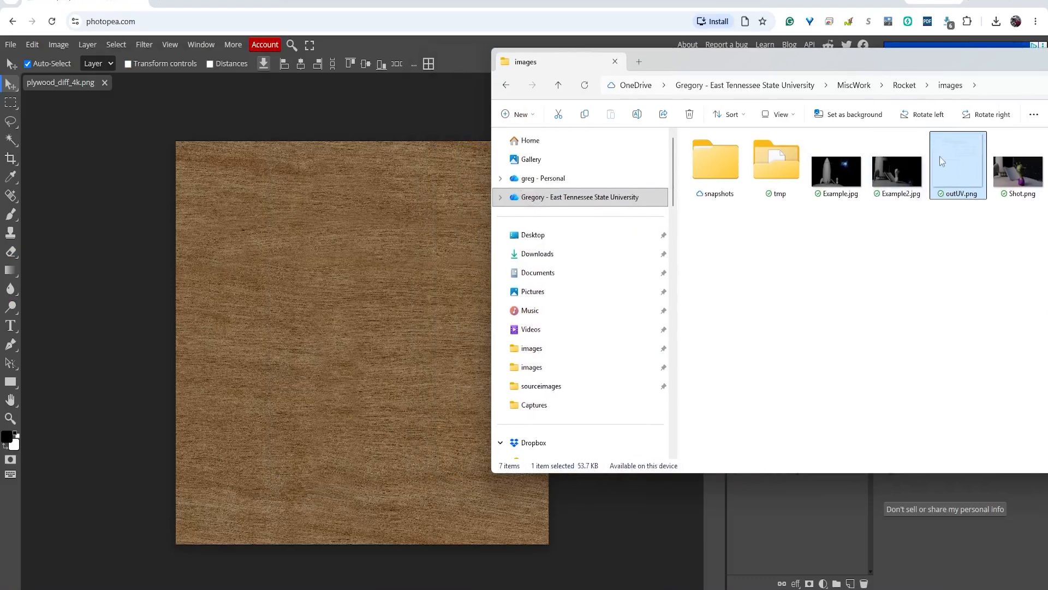
left_click_drag(646, 249, 273, 246)
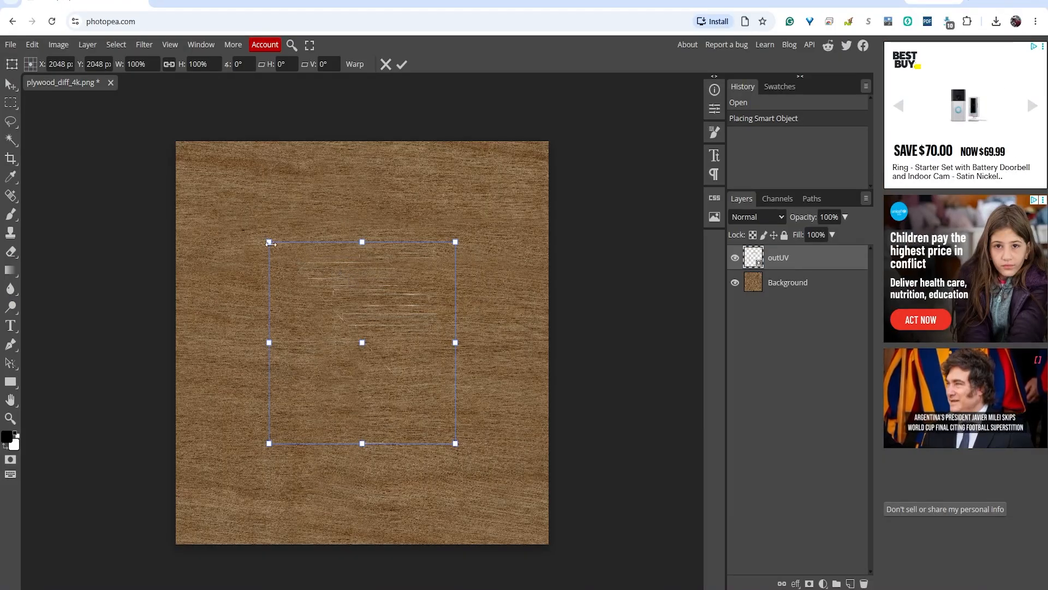
Step: Scale the placed outUV layer to 200% so it fills the whole plywood canvas, and apply the transform
left_click_drag(269, 241, 176, 141)
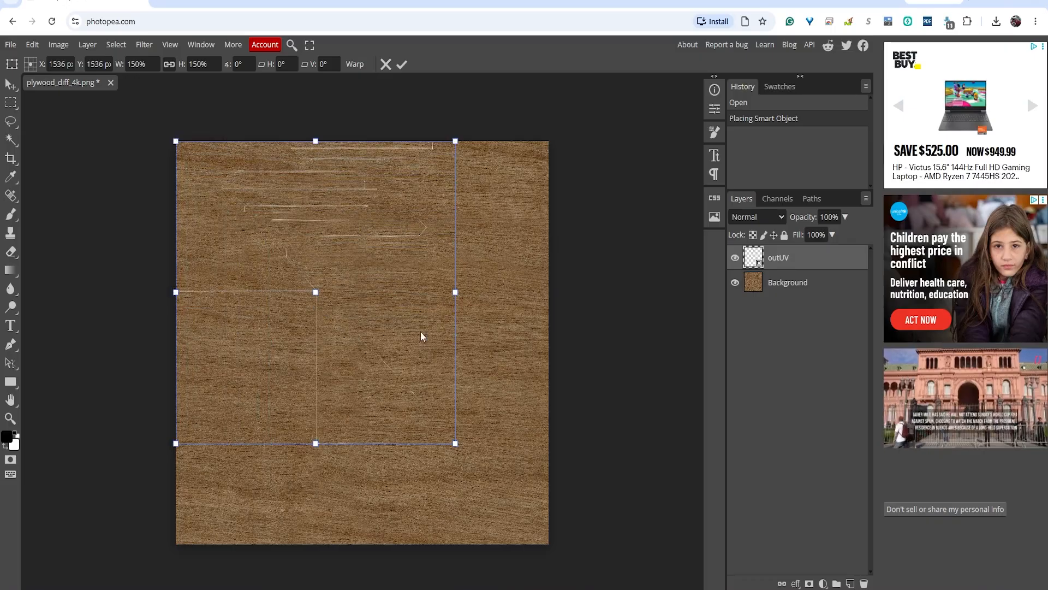
left_click_drag(456, 444, 548, 544)
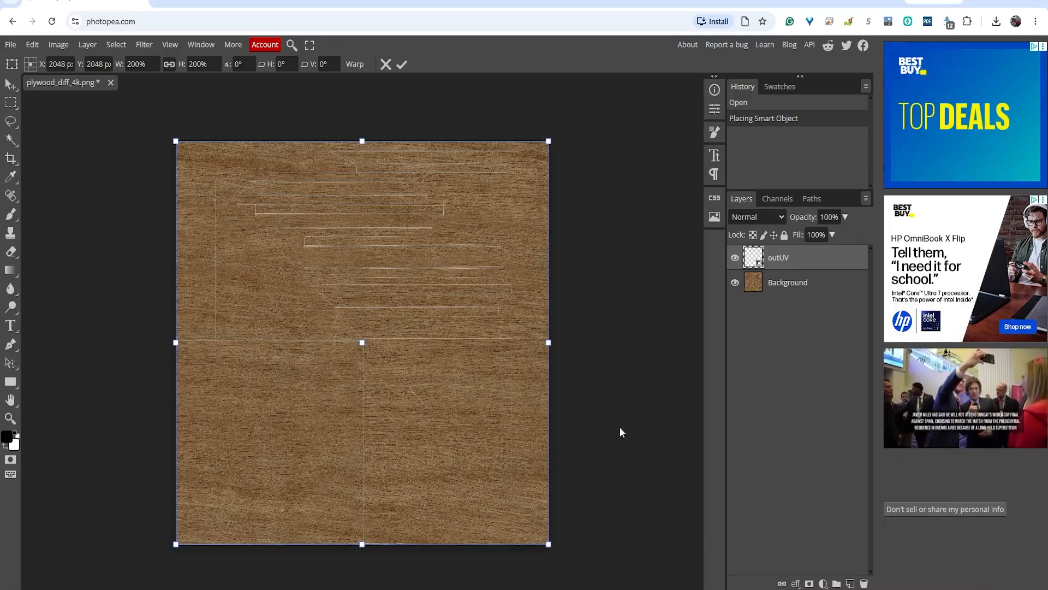
key("Return")
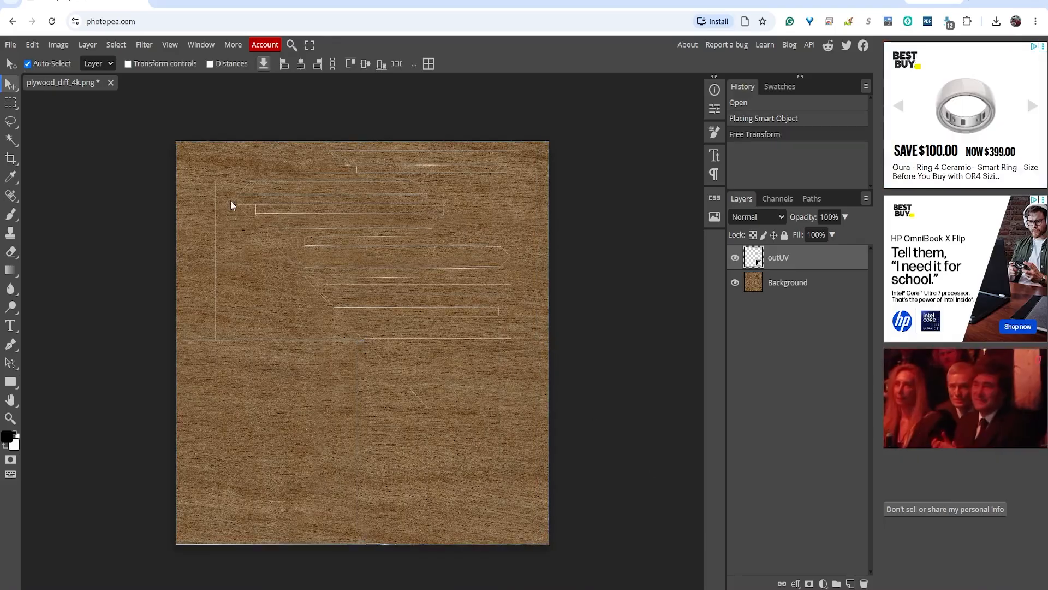
Step: Select the outUV layer's pixels and brighten the lines with a Levels adjustment using input black 0 and input white 2
right_click(784, 265)
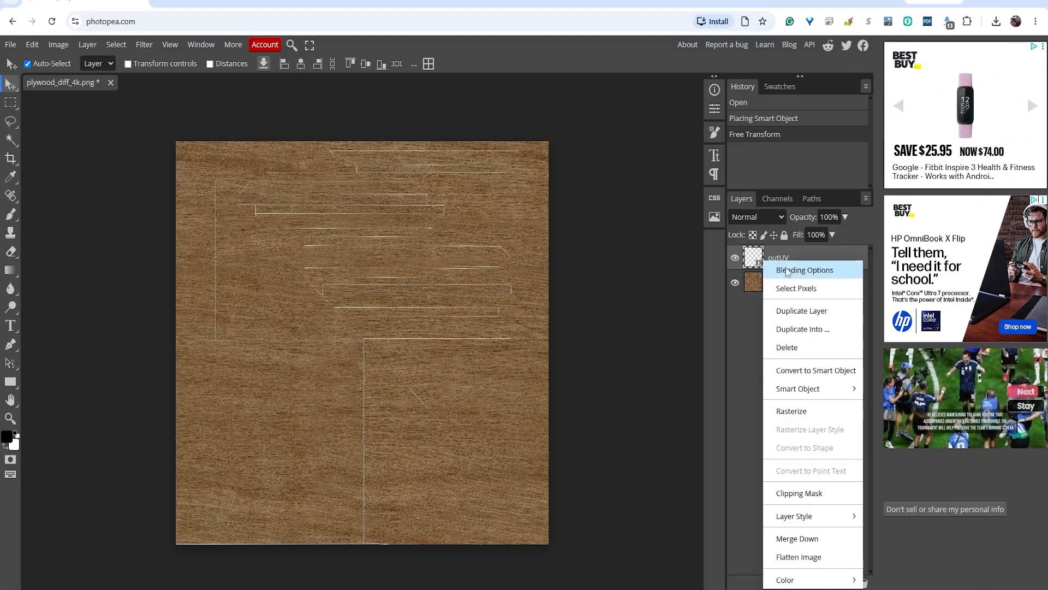
left_click(797, 289)
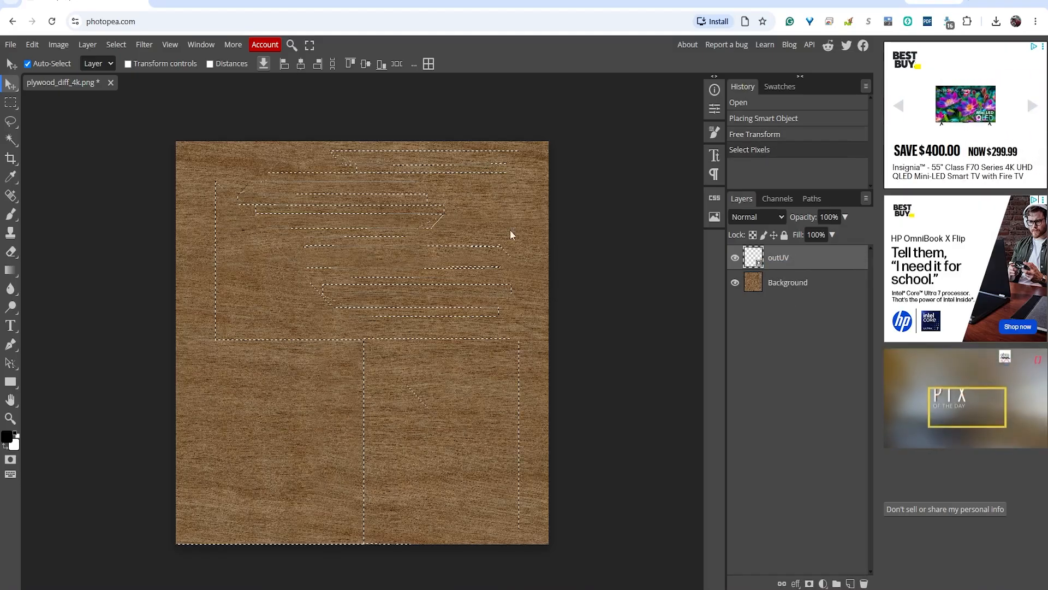
left_click(59, 45)
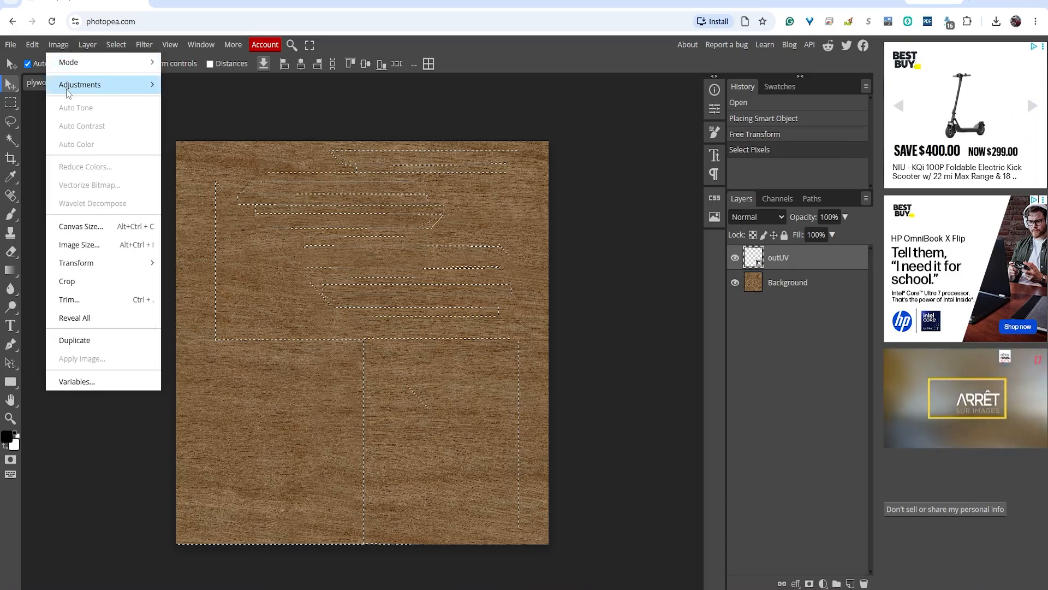
mouse_move(82, 85)
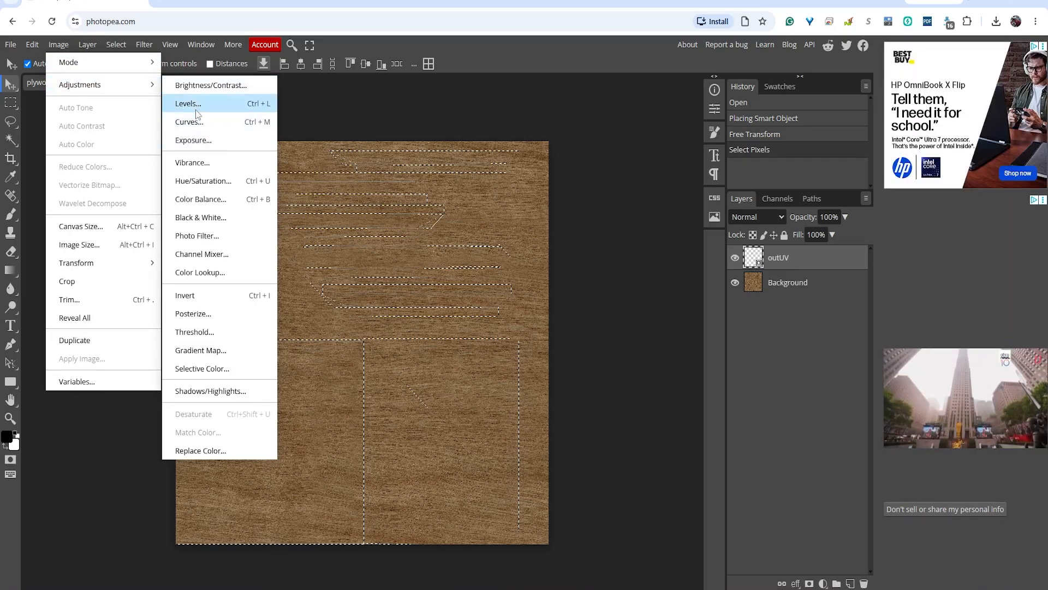
left_click(209, 104)
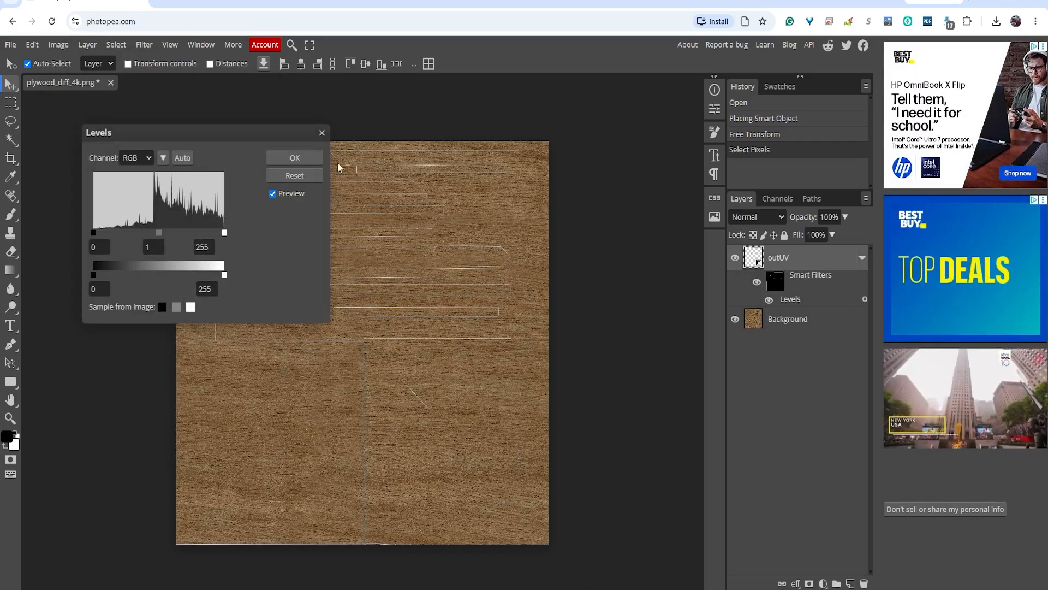
left_click_drag(93, 233, 194, 233)
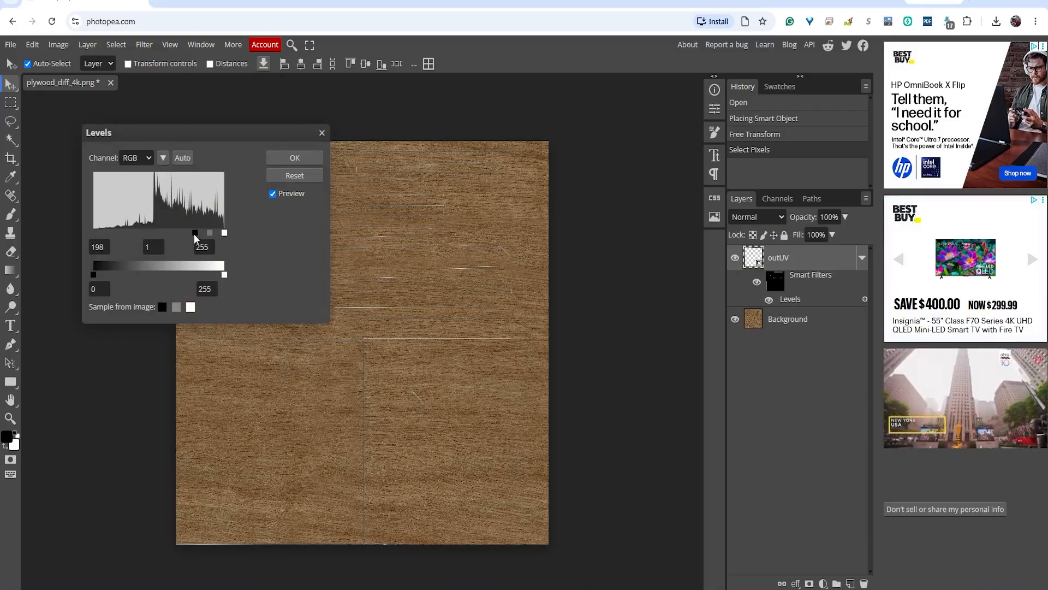
left_click_drag(195, 233, 18, 233)
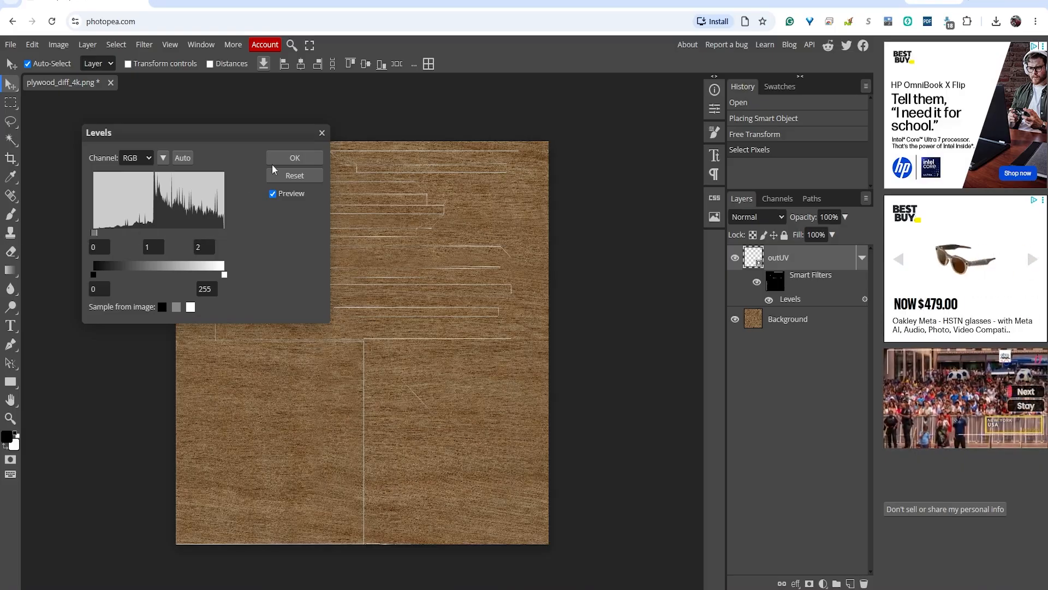
left_click(291, 159)
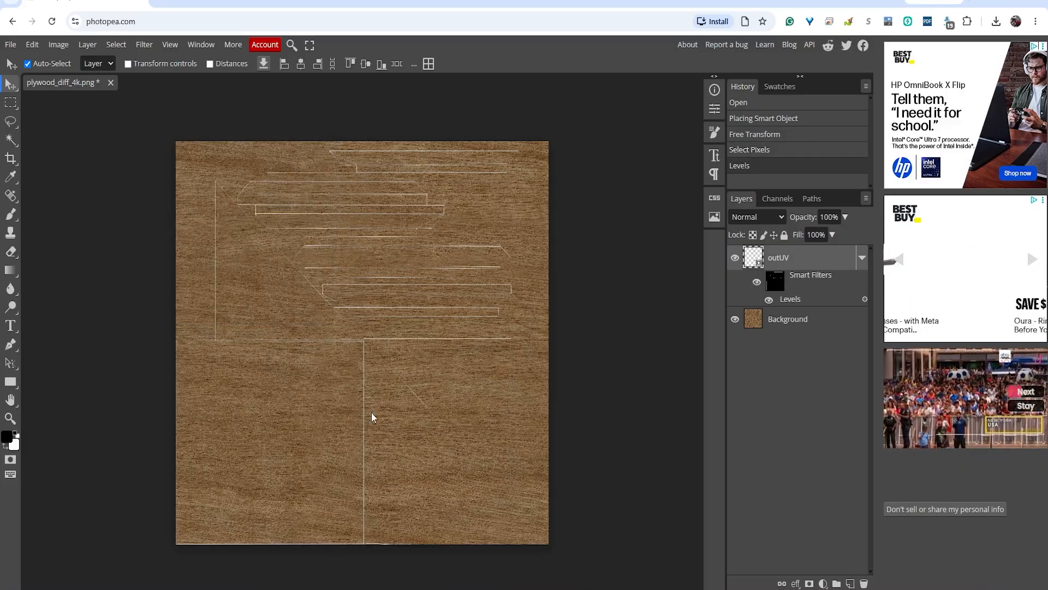
Step: Duplicate the outUV layer twice to strengthen the UV lines
right_click(811, 263)
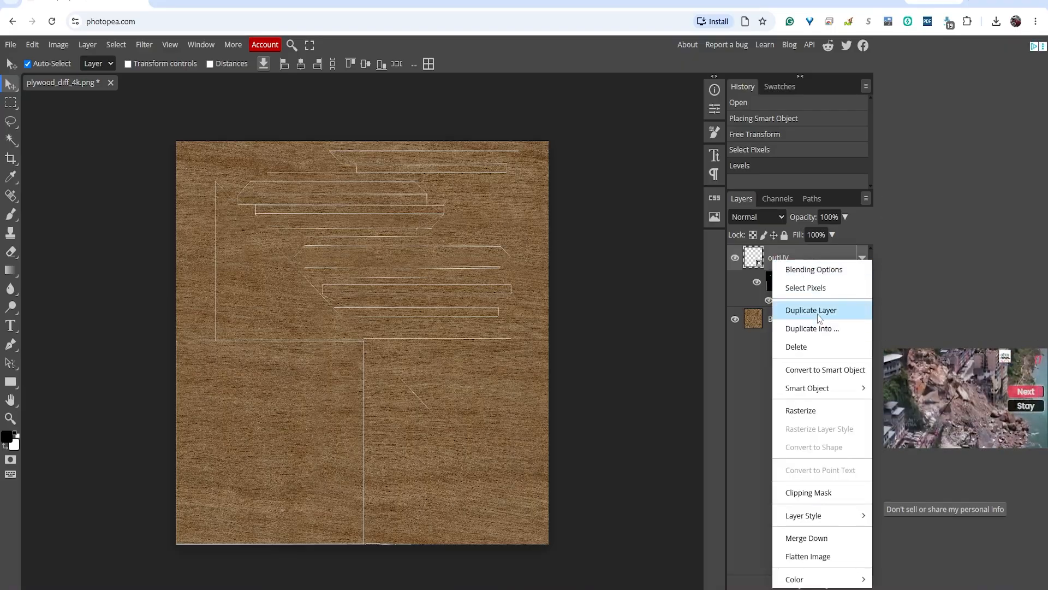
left_click(818, 312)
right_click(807, 262)
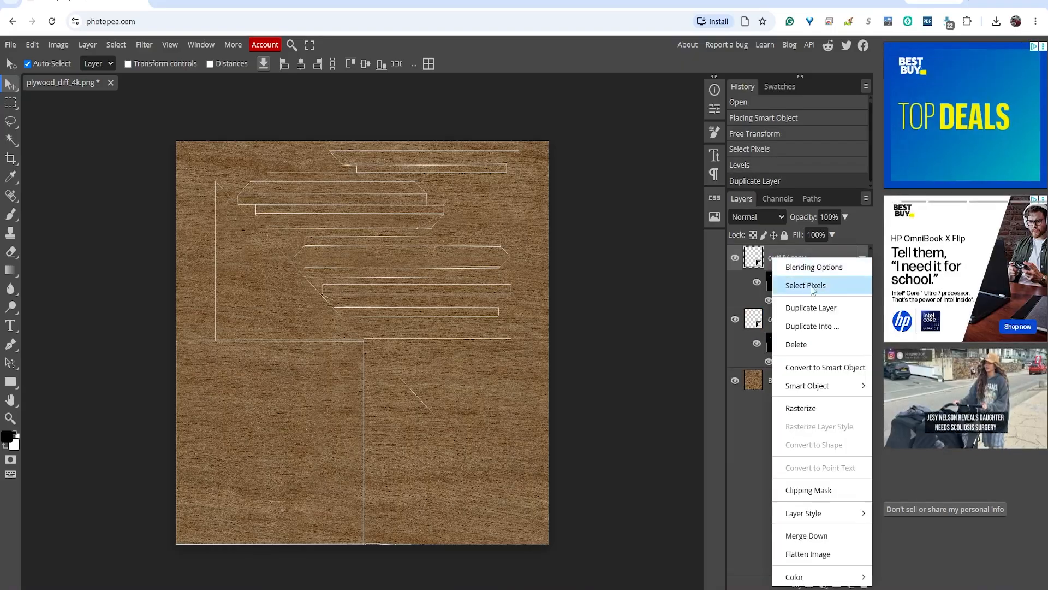
left_click(812, 309)
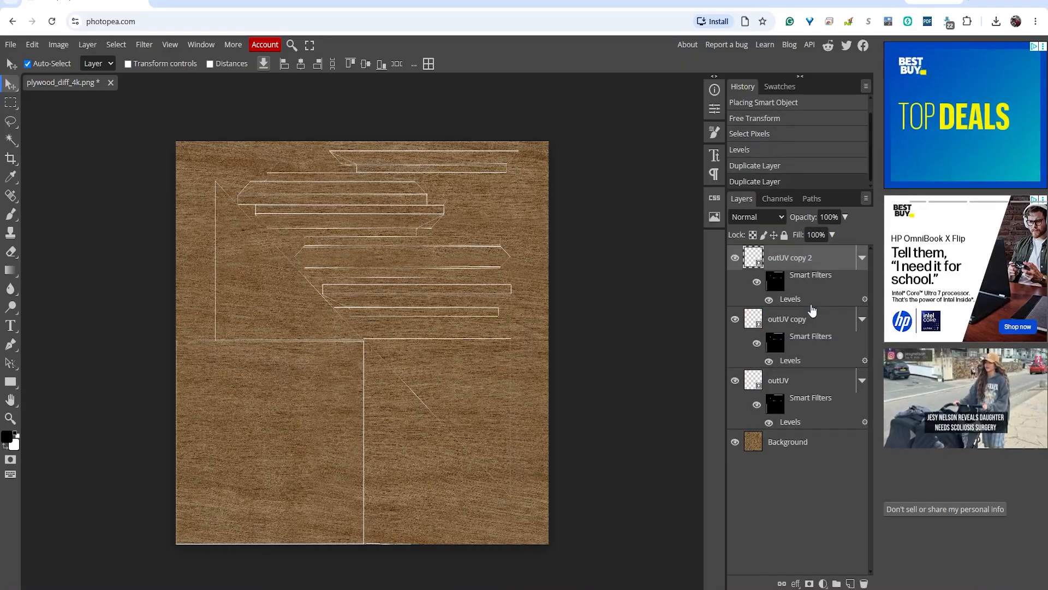
Step: Rasterize outUV copy 2, outUV copy and the original outUV layer
right_click(824, 264)
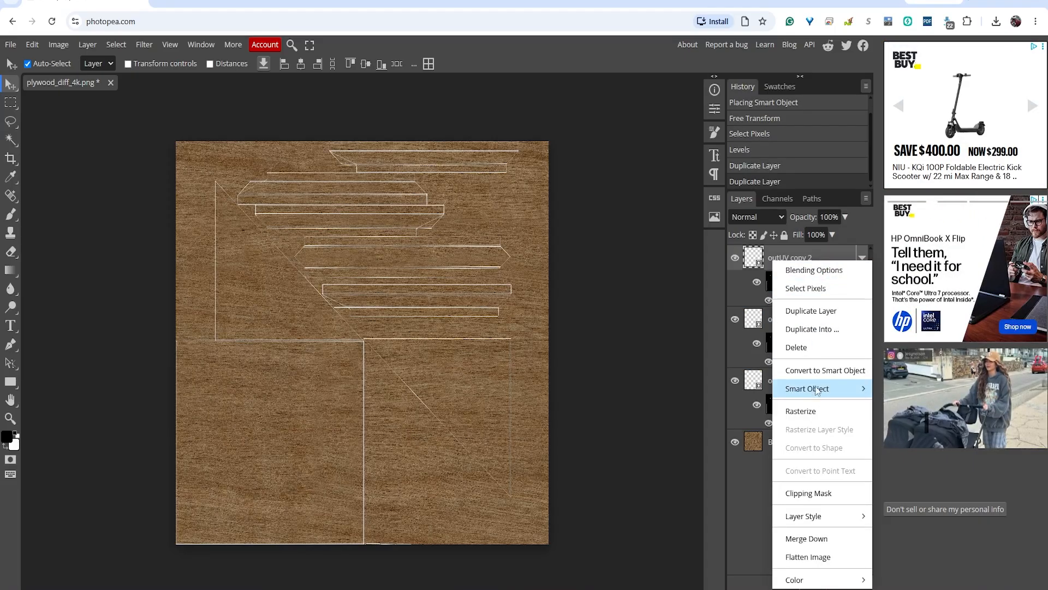
mouse_move(816, 390)
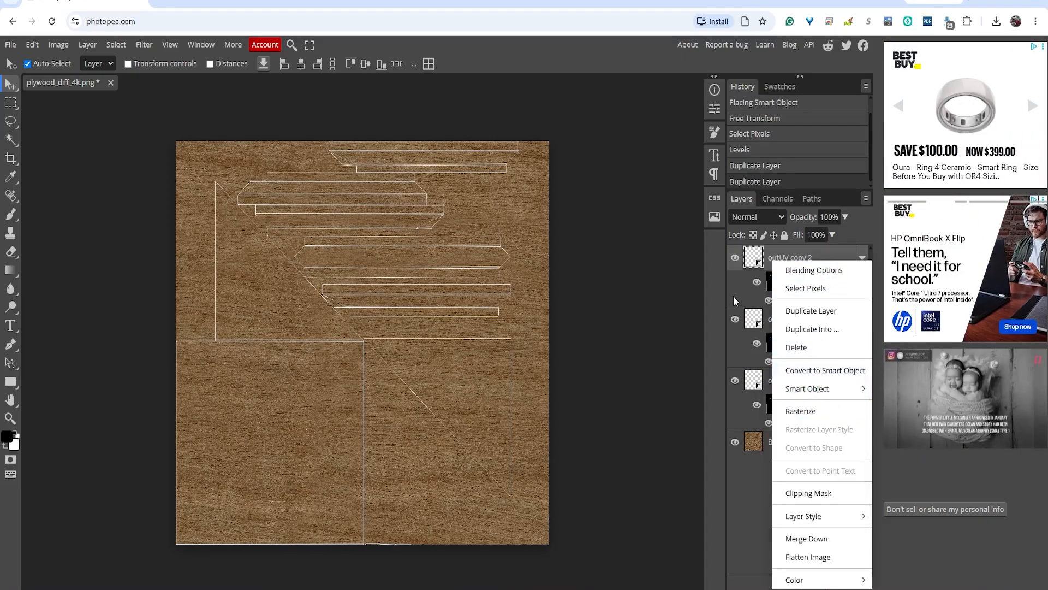
left_click(807, 410)
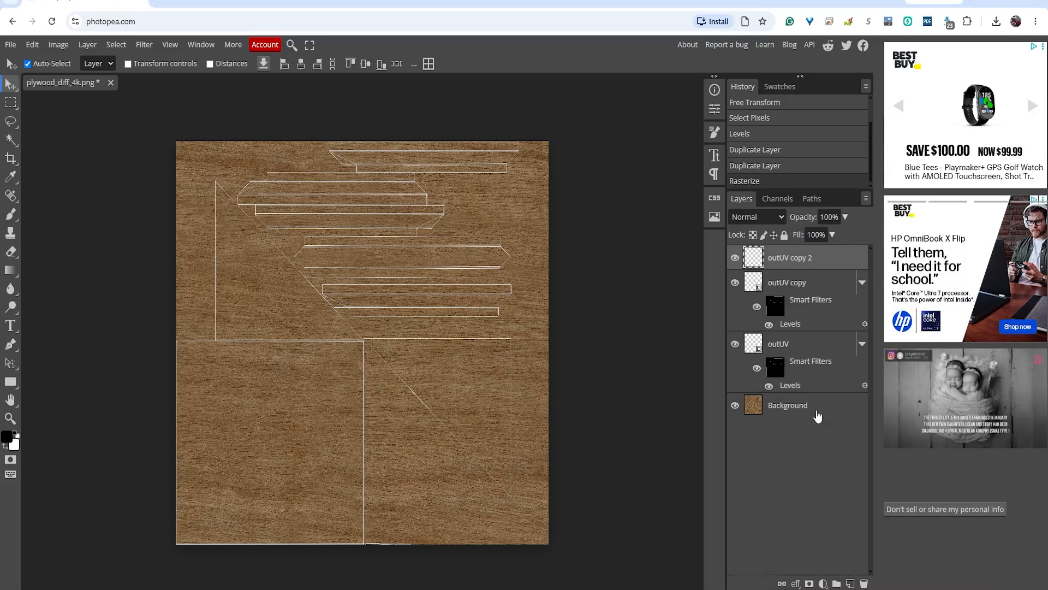
right_click(807, 286)
left_click(748, 415)
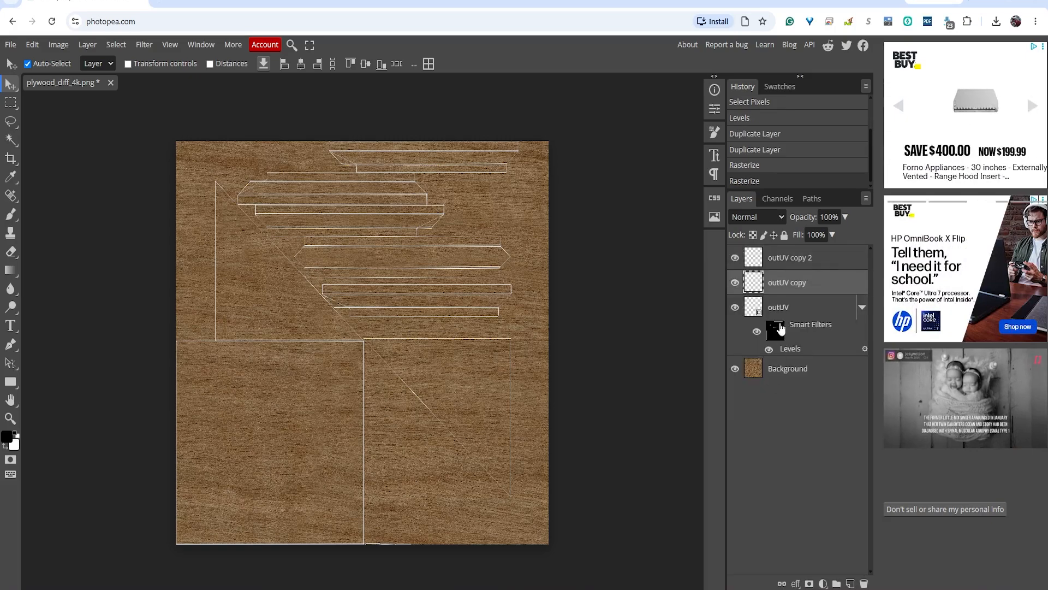
right_click(792, 312)
left_click(748, 413)
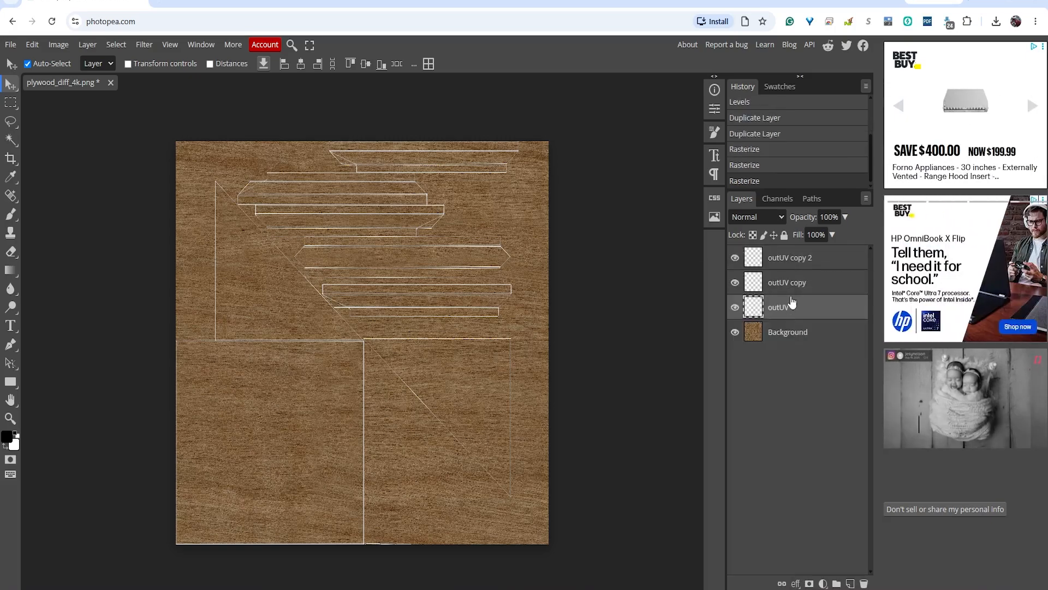
Step: Merge outUV copy 2 and outUV copy down into the single outUV layer
left_click(797, 262)
right_click(796, 265)
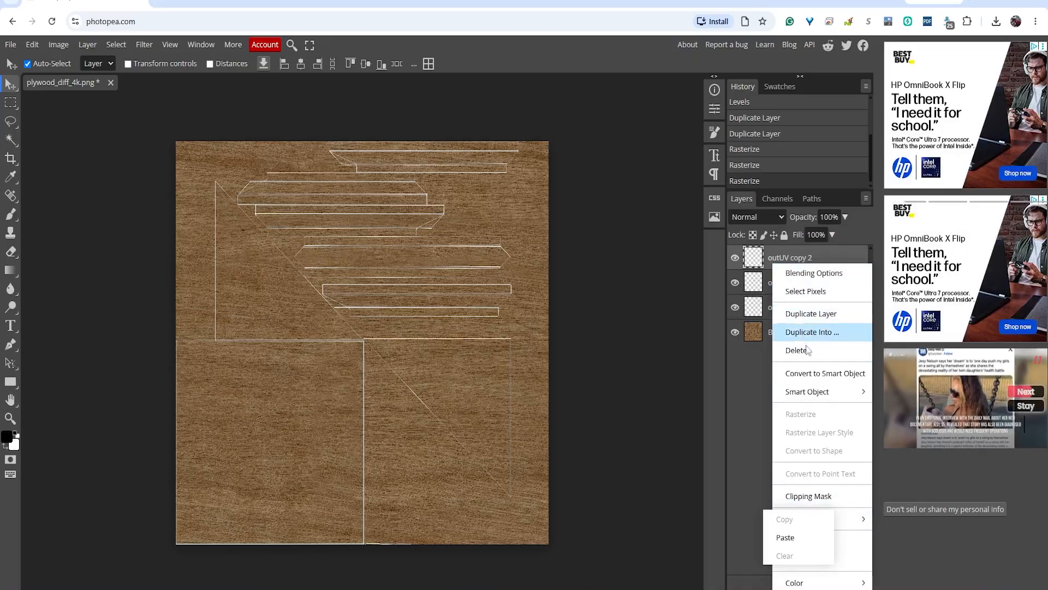
left_click(753, 385)
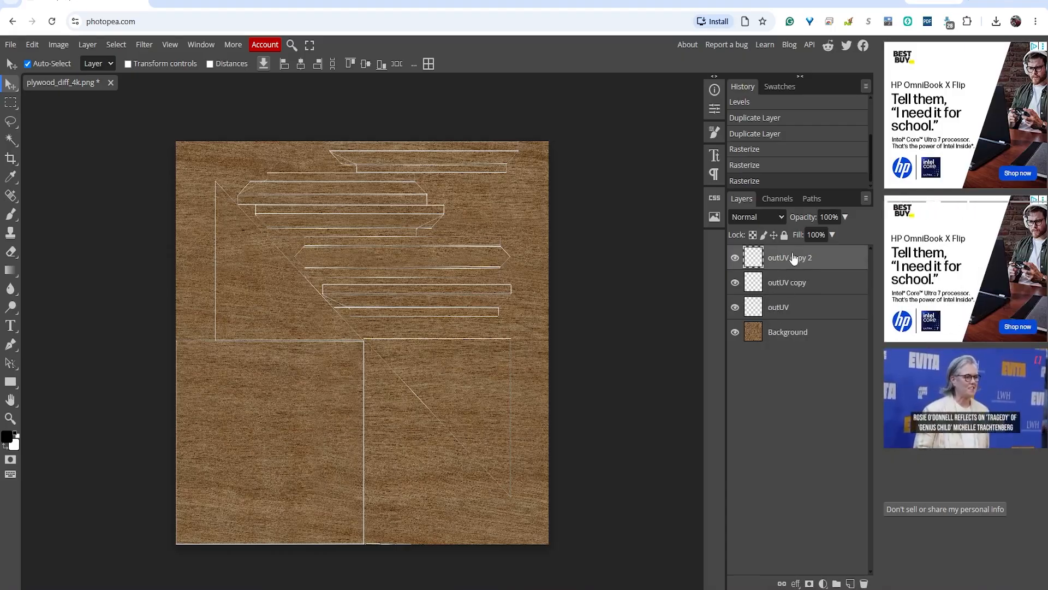
key("ctrl+e")
key("ctrl+e")
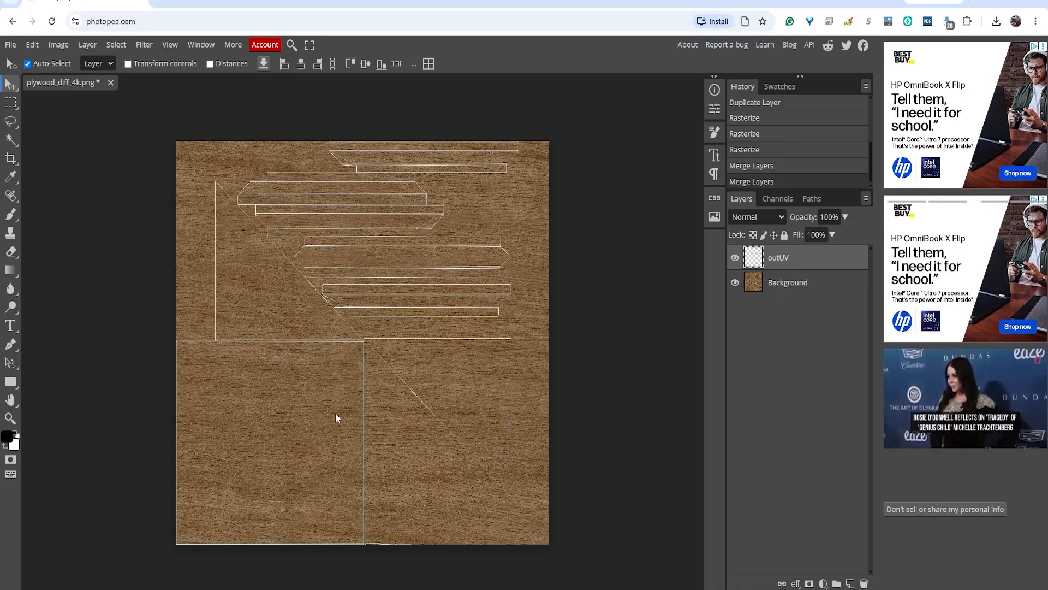
Step: Add the text "Fragile" inside the large lower-right UV panel and nudge it slightly with the Move tool
scroll(363, 378, "up", 1)
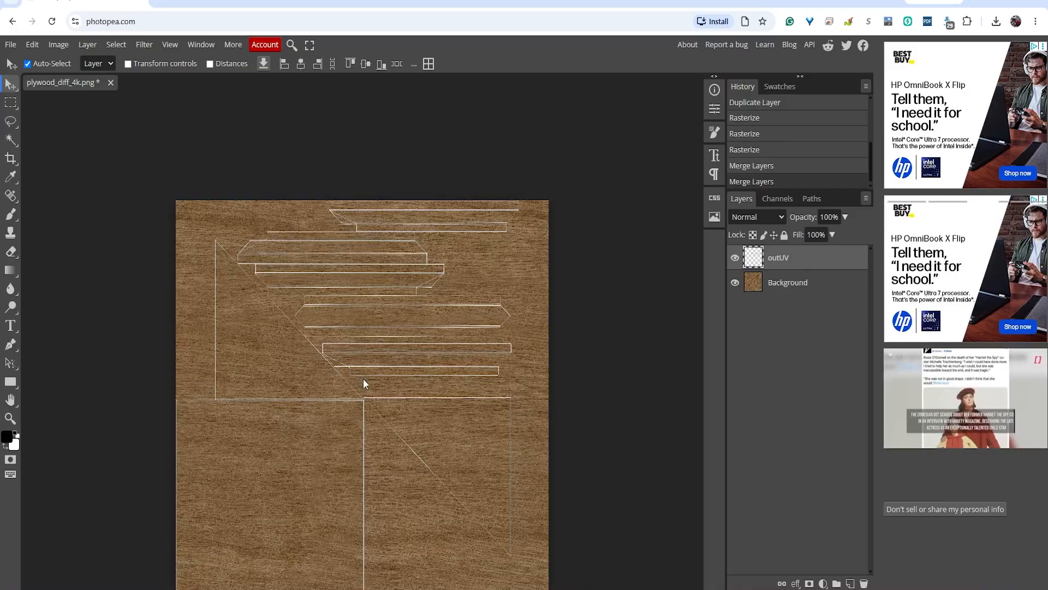
scroll(363, 378, "down", 1)
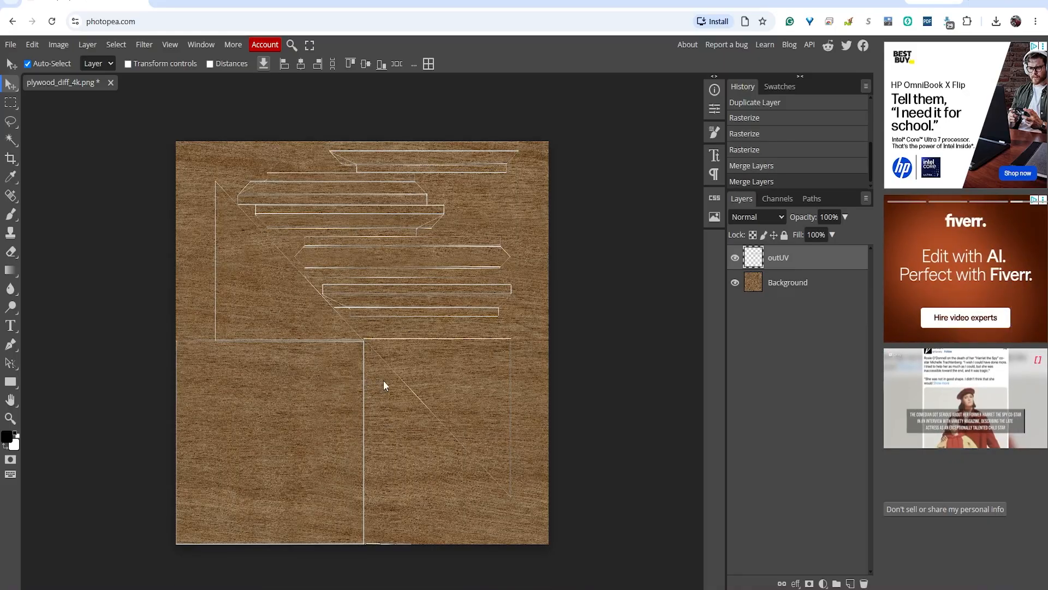
scroll(383, 386, "up", 3, "alt")
scroll(384, 381, "down", 3, "alt")
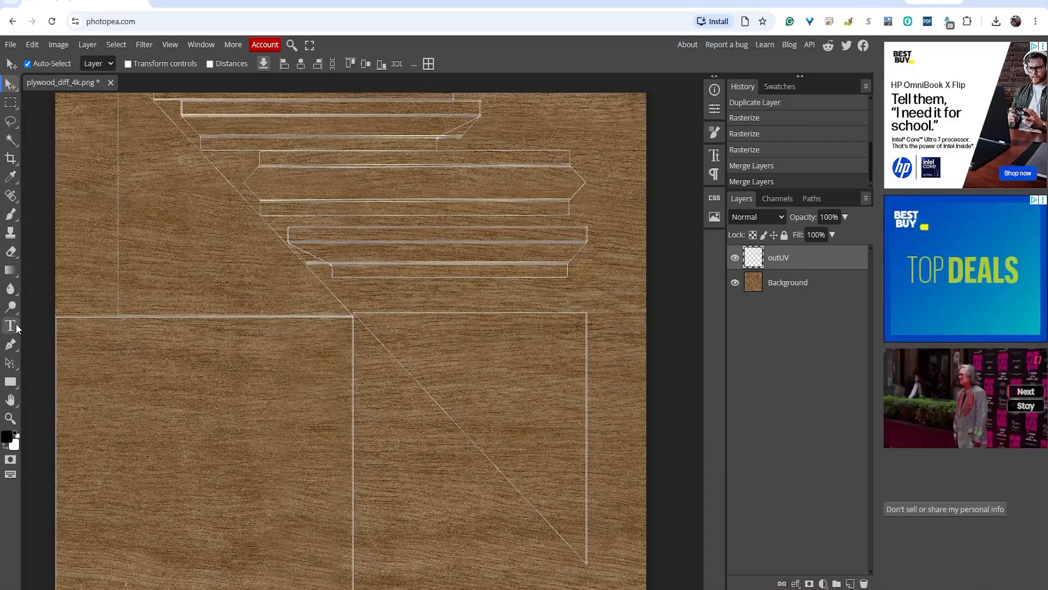
key("t")
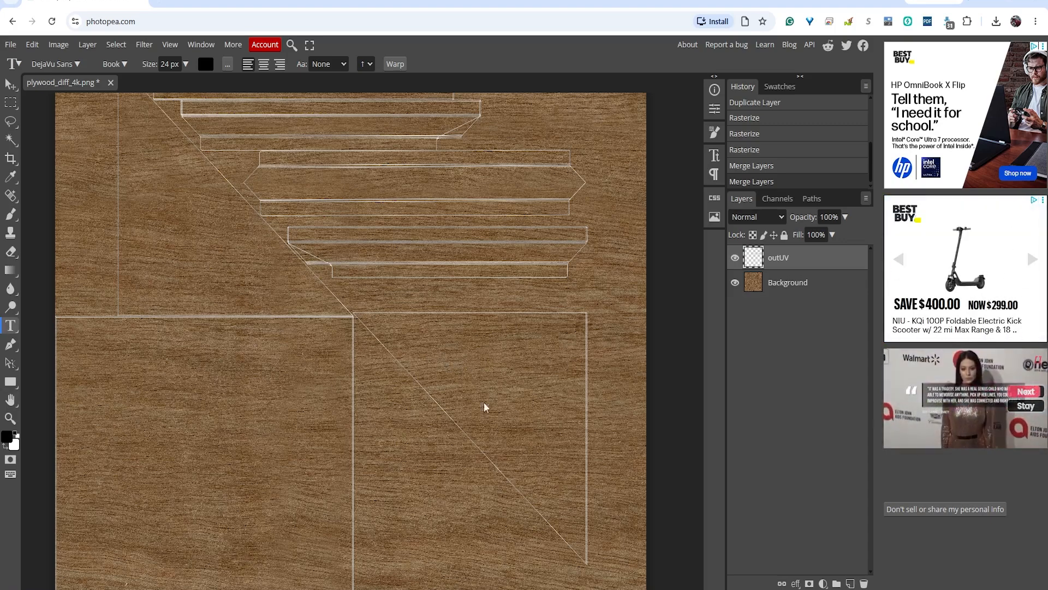
left_click(452, 366)
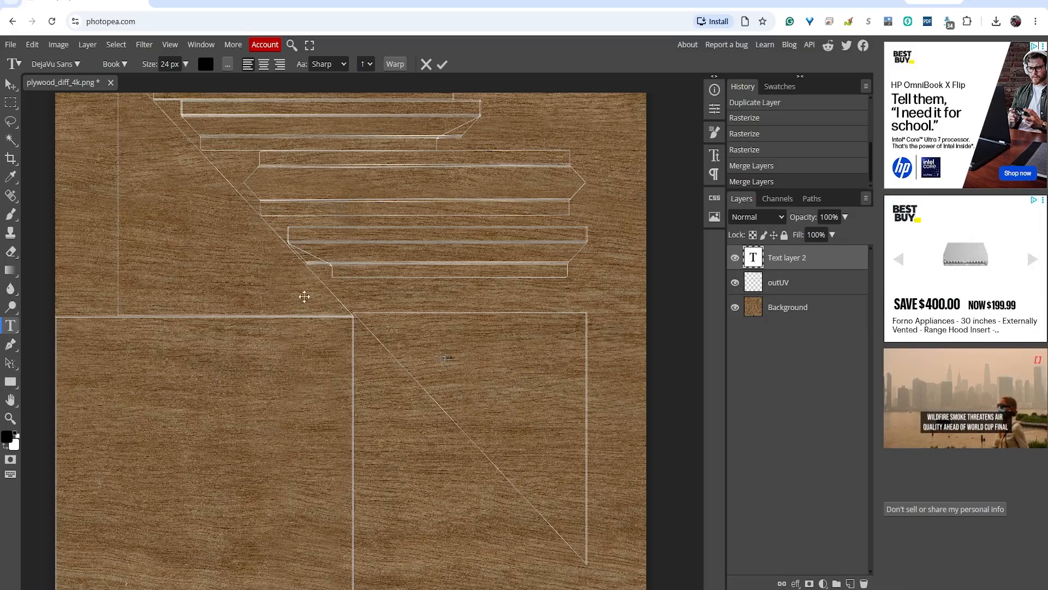
left_click(11, 85)
left_click_drag(447, 359, 449, 360)
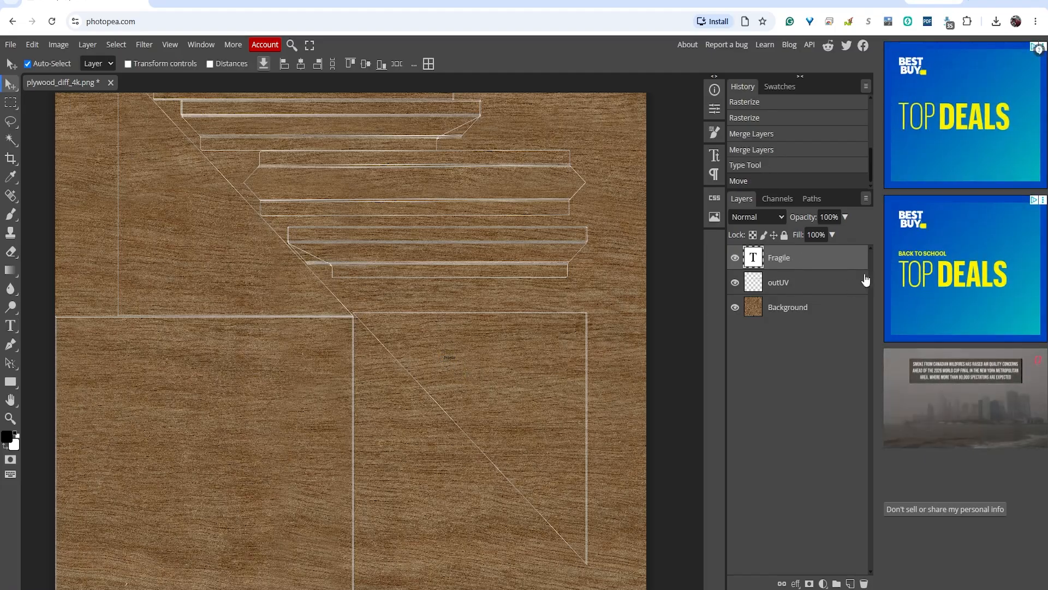
Step: Select the Fragile layer's text and set its font size to 200 px
double_click(773, 261)
double_click(755, 262)
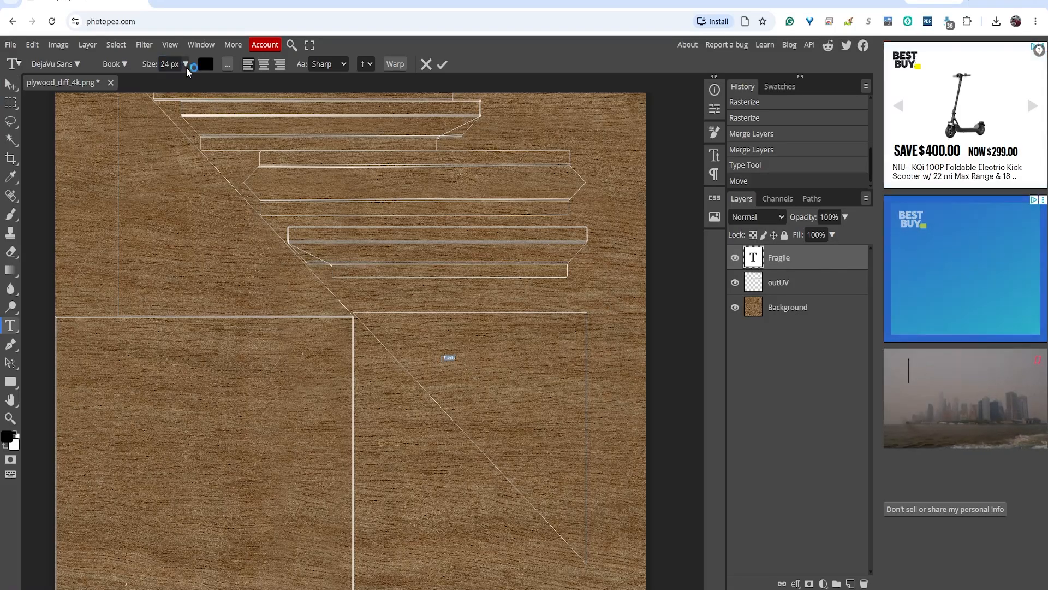
left_click(186, 64)
left_click_drag(187, 89, 192, 87)
left_click(173, 64)
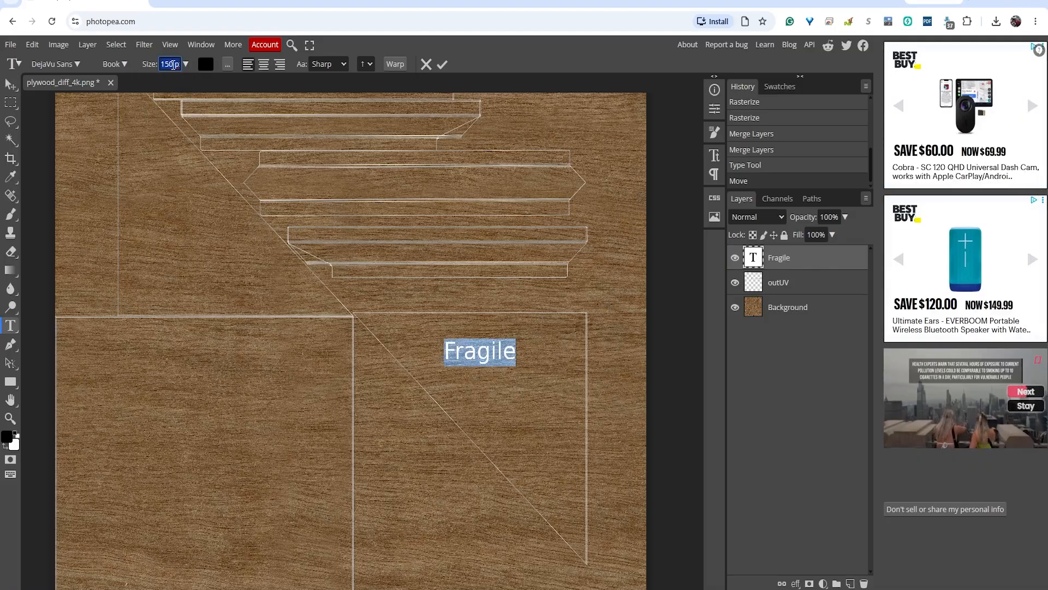
type("200")
key("Return")
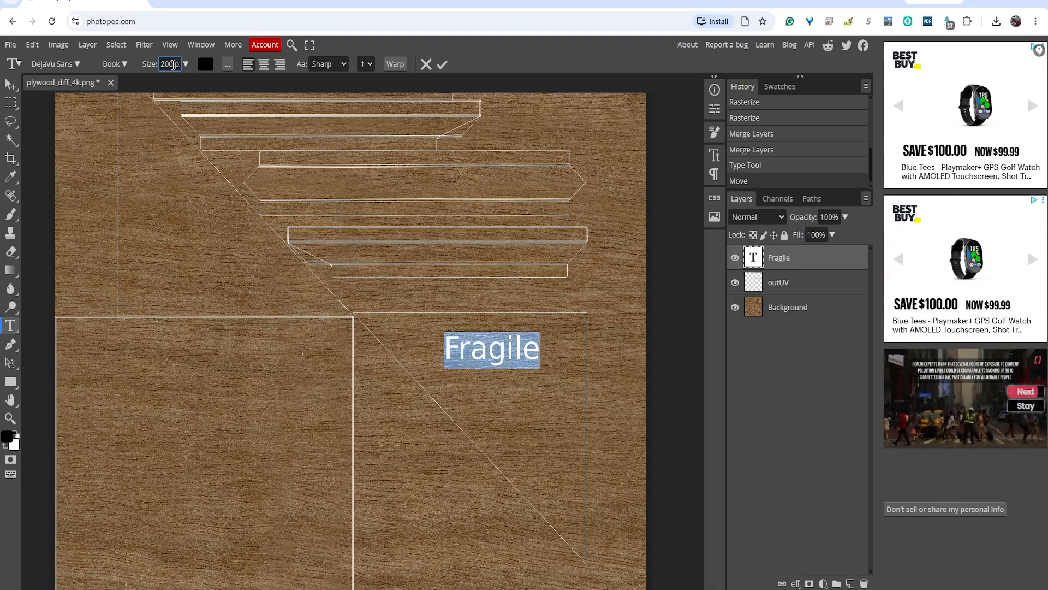
Step: Set the Fragile text's font to Do Hyeon and reposition it higher inside the large lower-right UV panel
left_click(126, 65)
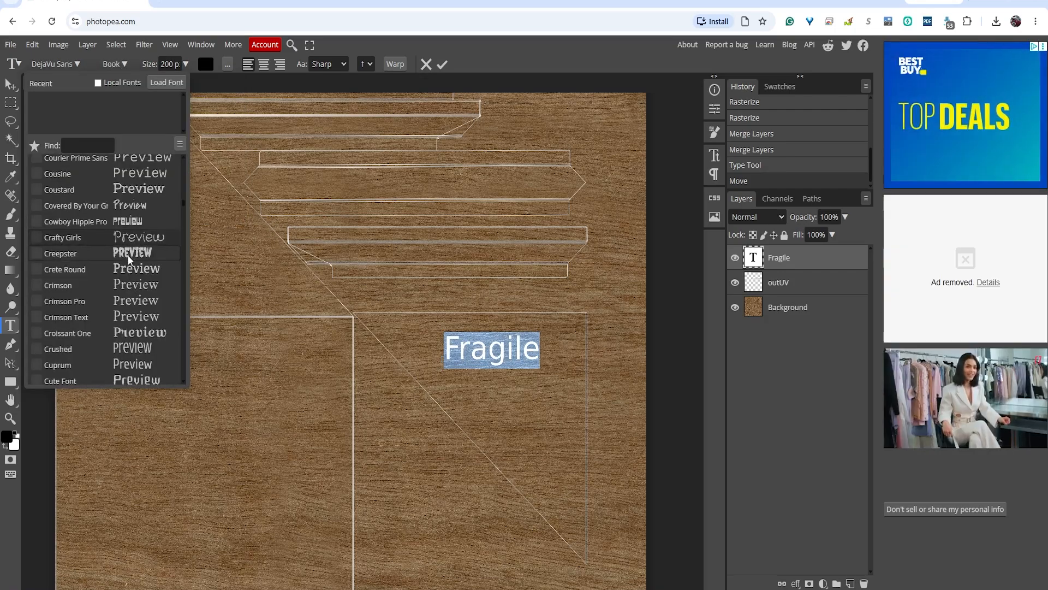
left_click(129, 255)
scroll(130, 259, "up", 4)
scroll(129, 260, "up", 3)
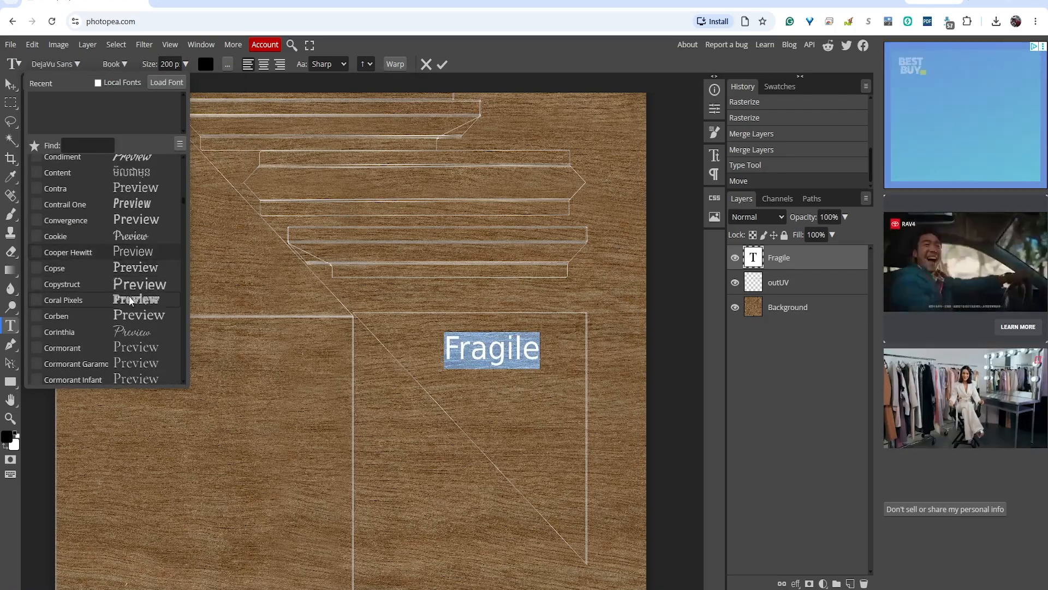
scroll(132, 295, "up", 4)
scroll(132, 296, "up", 4)
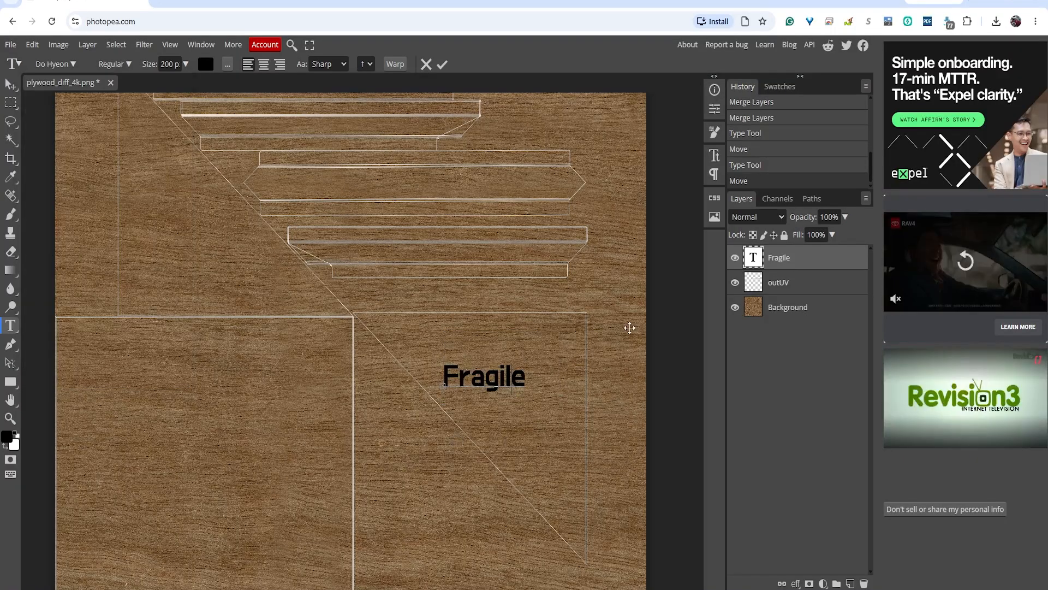
left_click(11, 84)
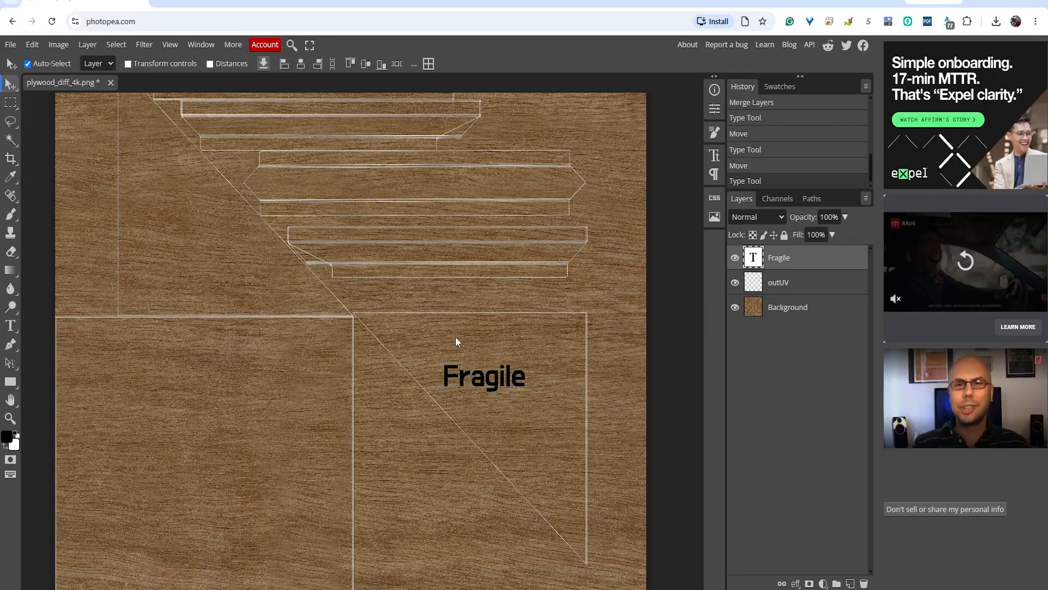
left_click_drag(494, 379, 512, 360)
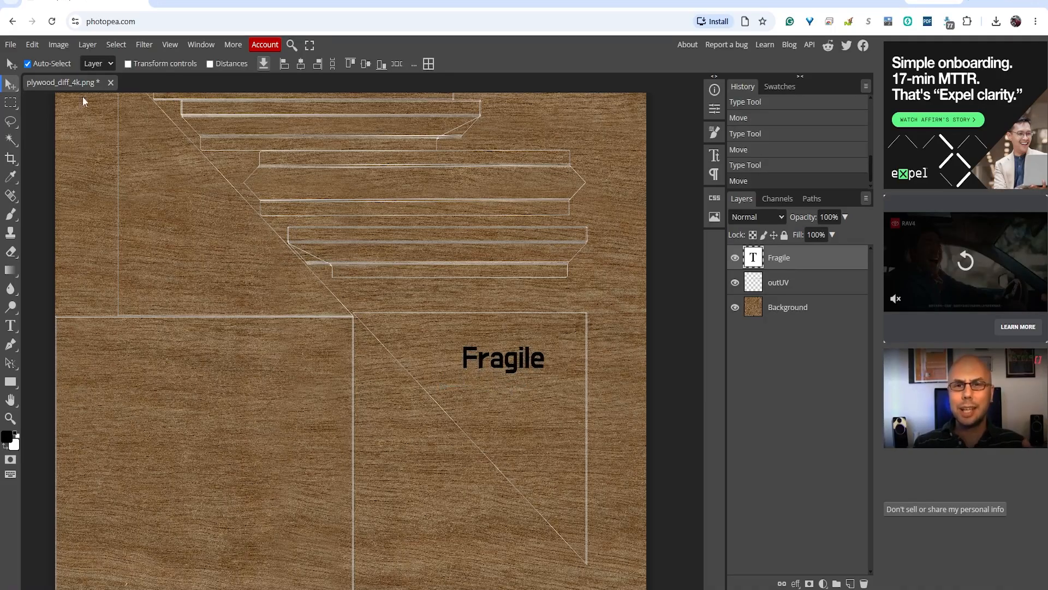
Step: Show transform controls for the Fragile text and rotate it to about -18.9°
left_click(59, 45)
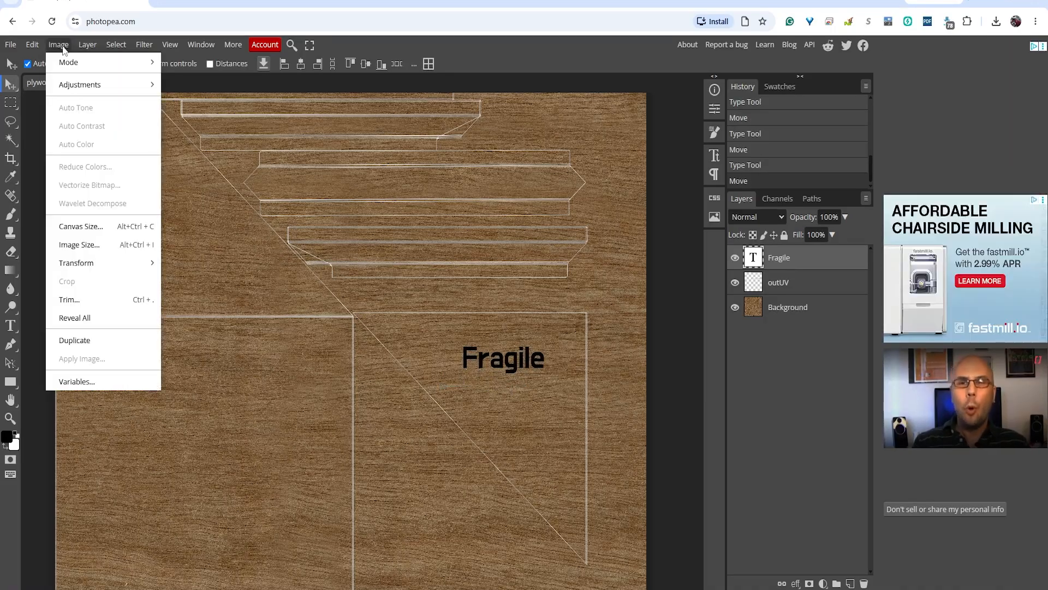
mouse_move(103, 262)
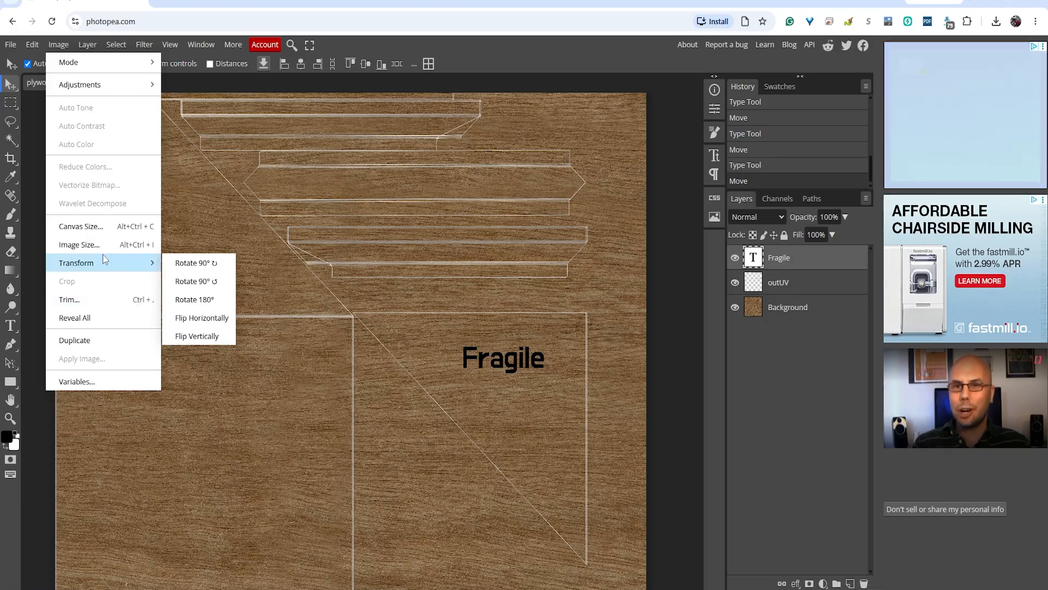
left_click(362, 382)
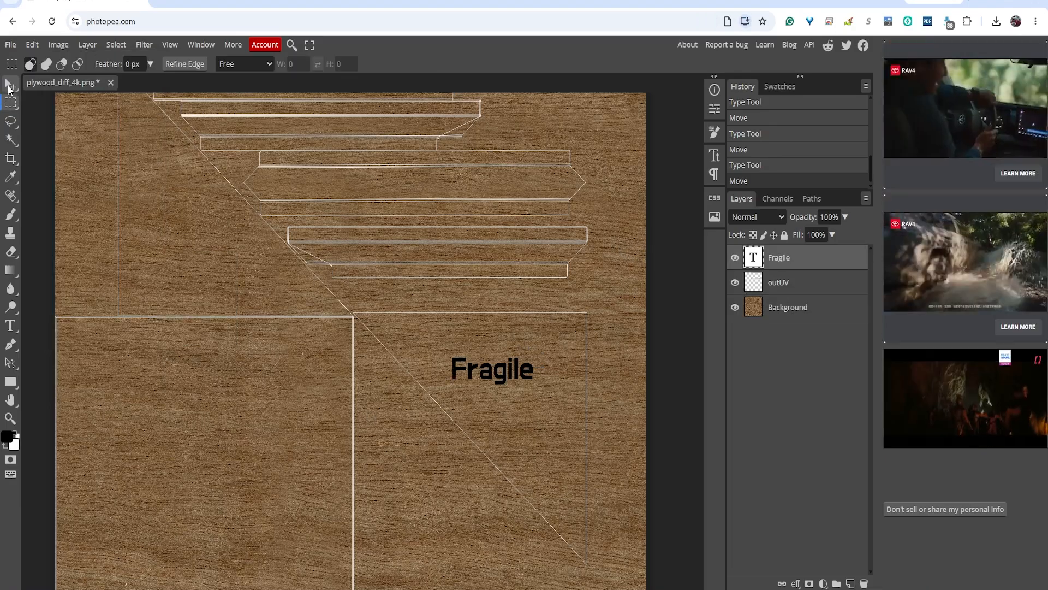
left_click(8, 84)
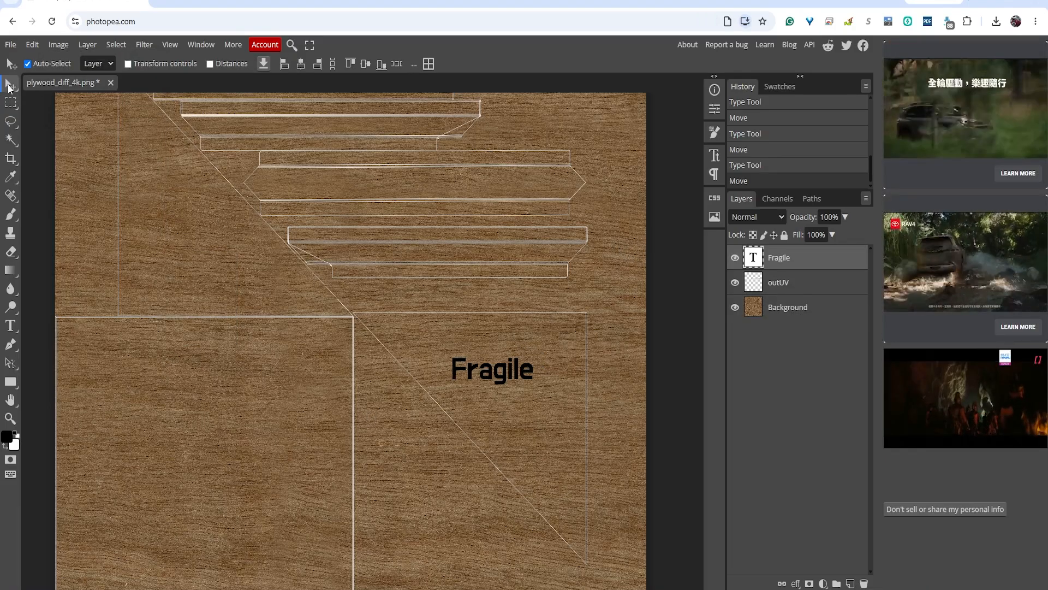
left_click(128, 64)
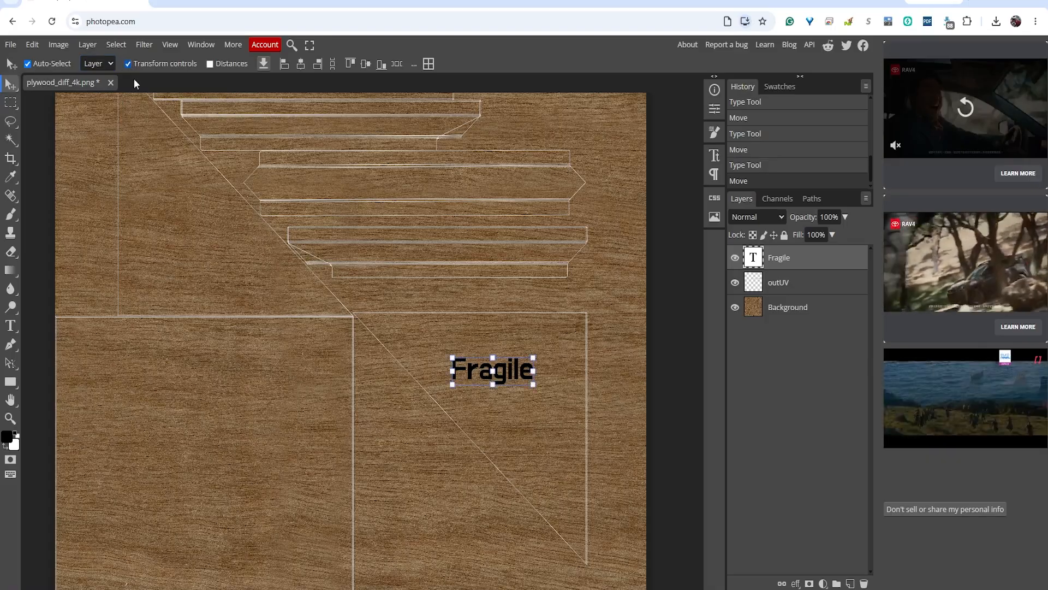
left_click_drag(446, 348, 441, 366)
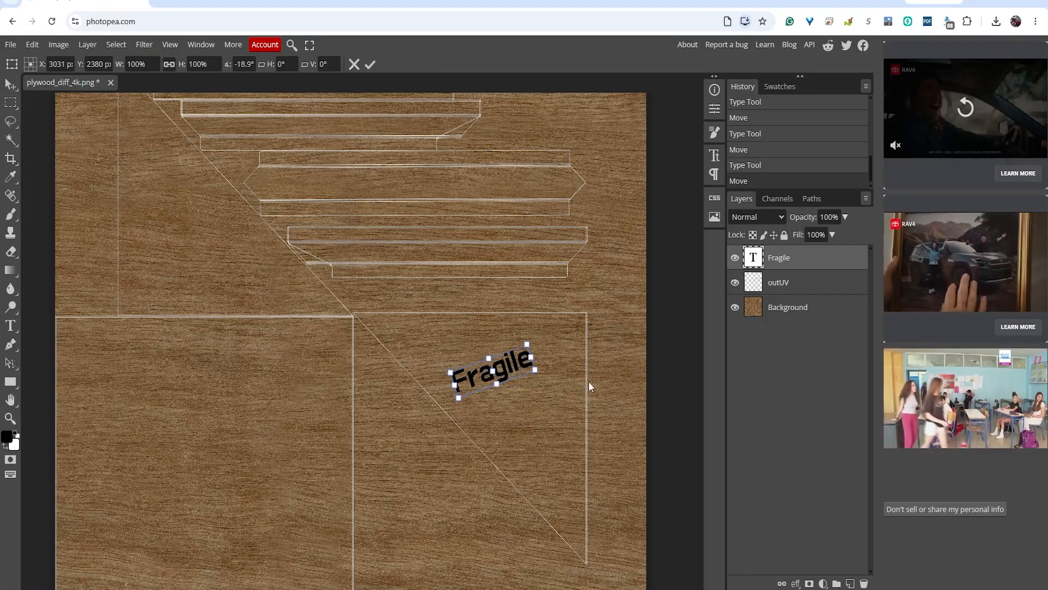
Step: Duplicate the Fragile text into the triangular UV panel at the upper left and rotate the copy by about 34.3°
left_click(9, 86)
left_click_drag(508, 375, 235, 230, "alt")
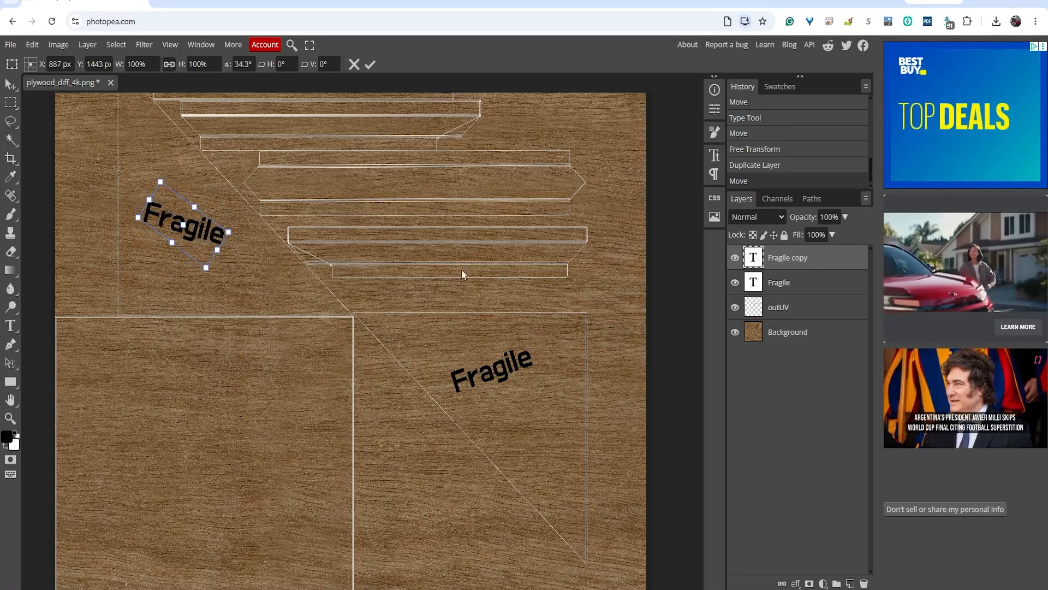
Step: Hide the outUV guide layer and clear any selection on the canvas
left_click(735, 307)
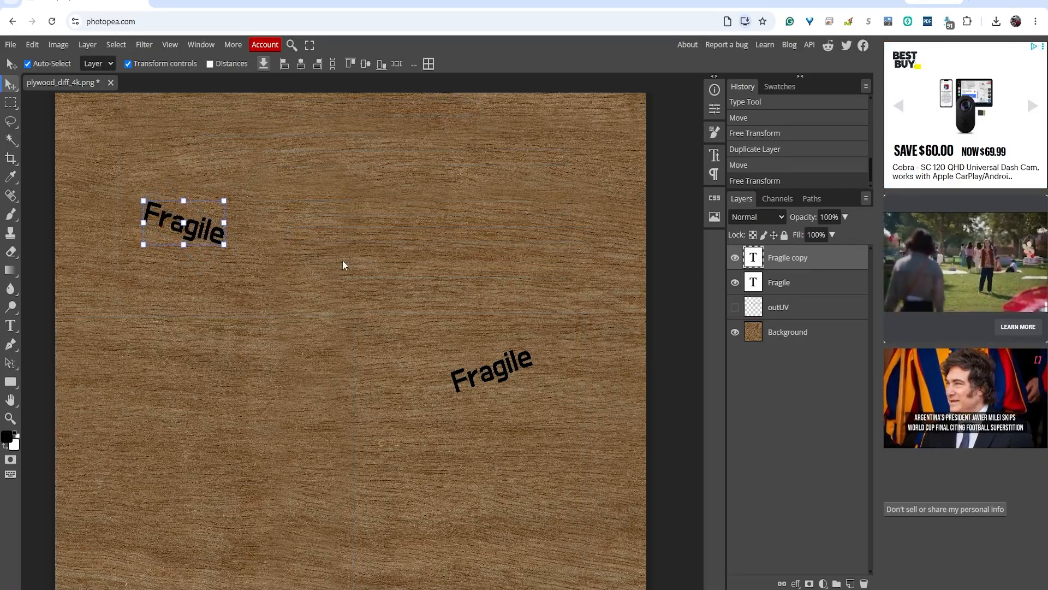
left_click(11, 103)
left_click(119, 120)
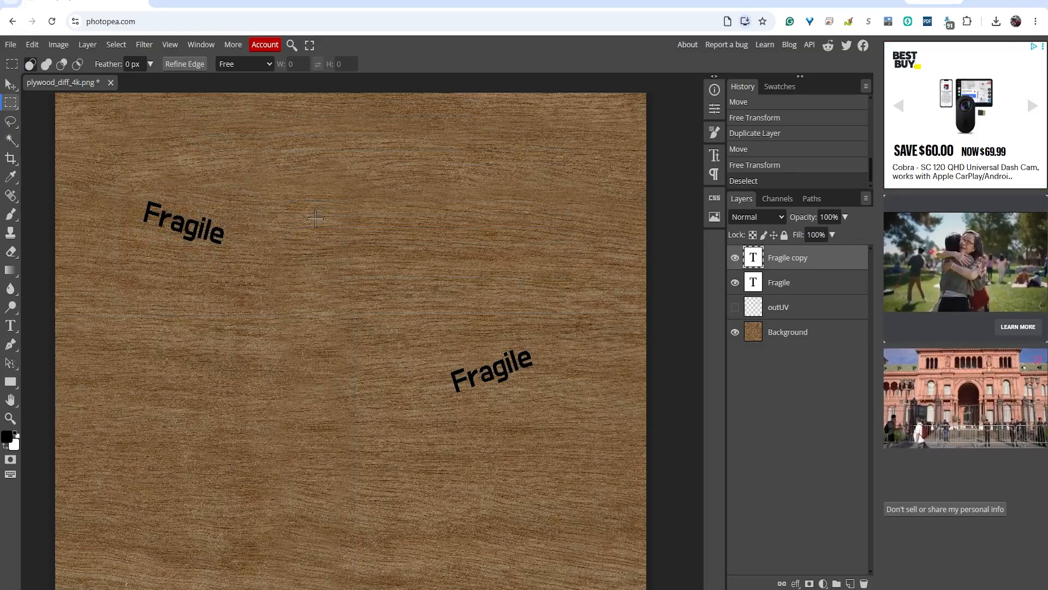
right_click(12, 21)
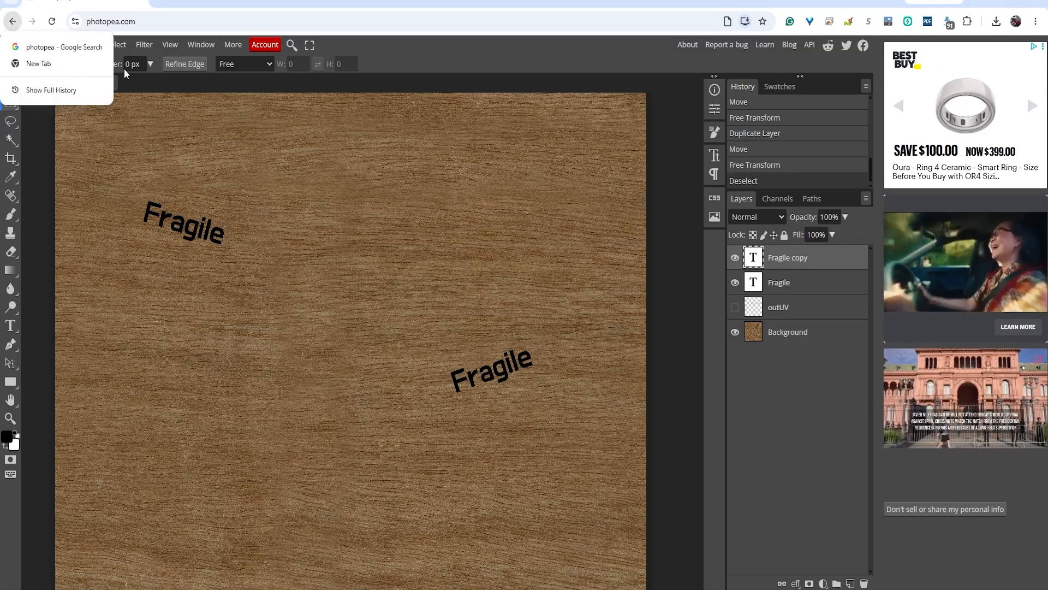
left_click(203, 147)
Step: Prepare a PNG export of the texture with the name DiffuseFragile
left_click(11, 44)
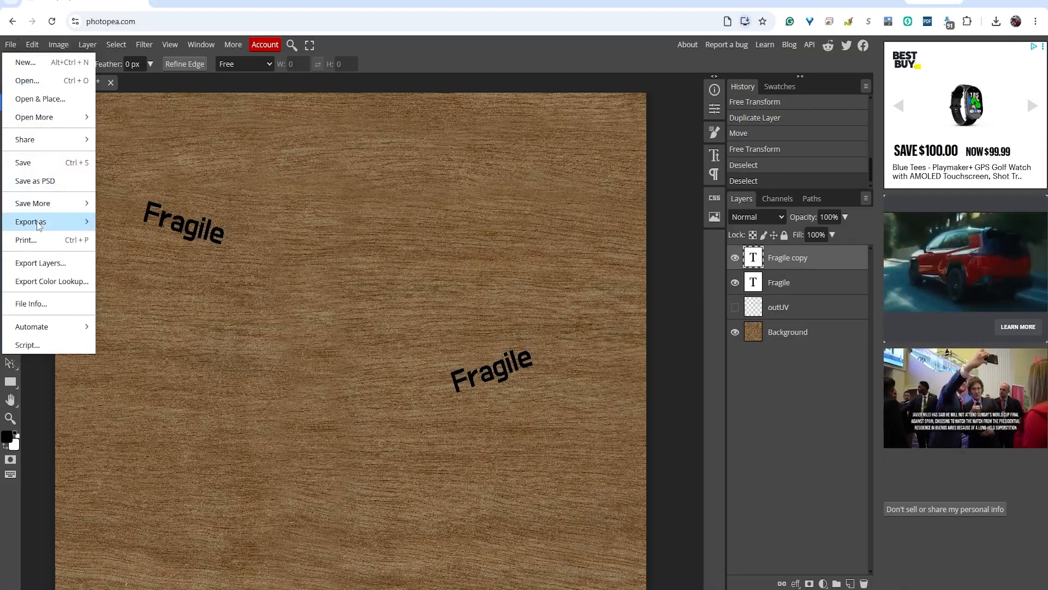
mouse_move(38, 226)
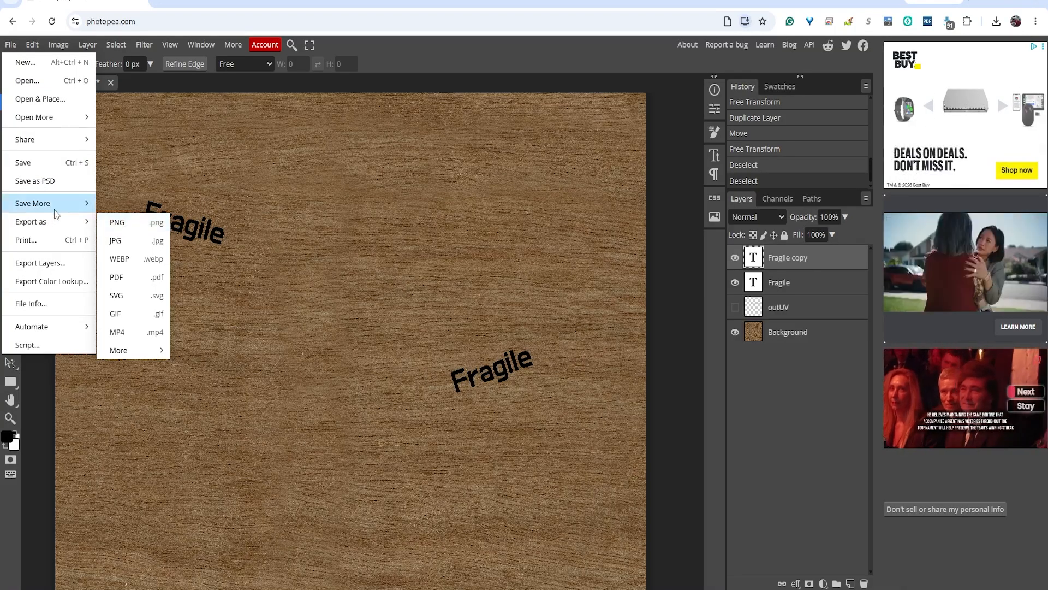
mouse_move(55, 210)
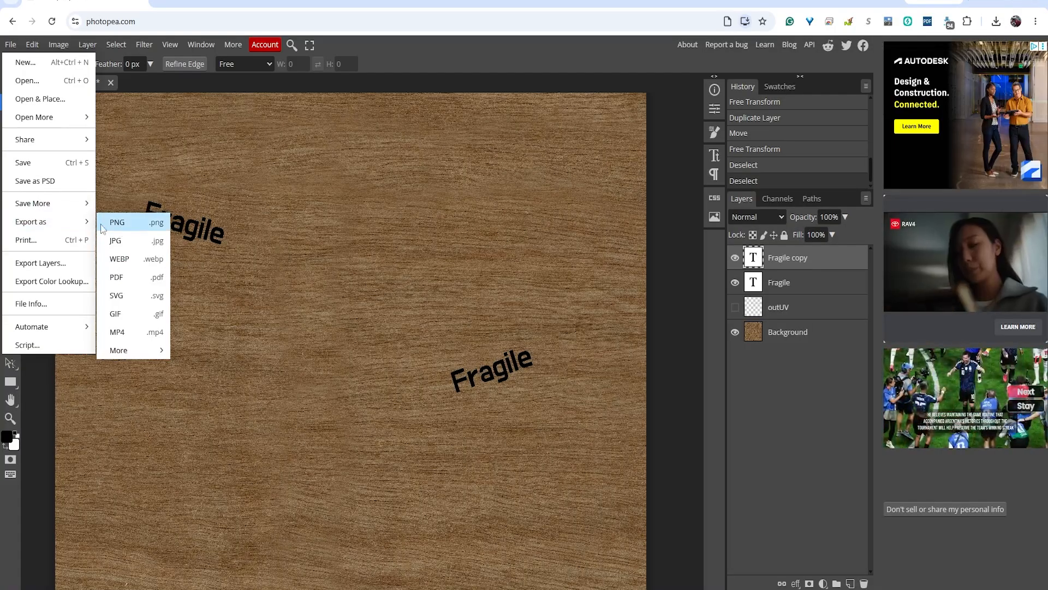
left_click(117, 222)
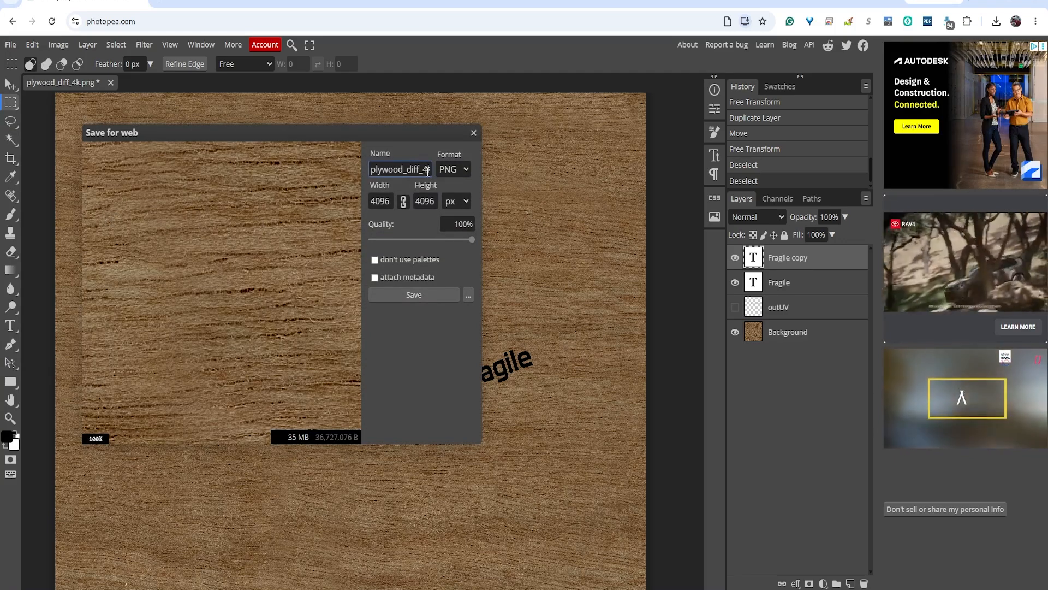
left_click_drag(428, 168, 261, 168)
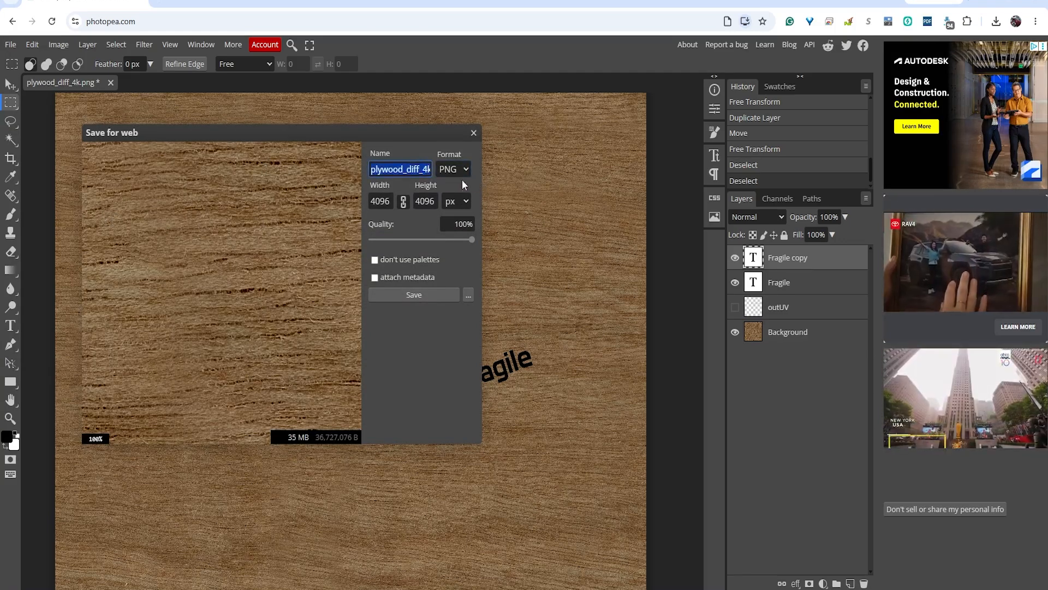
type("Diffuse")
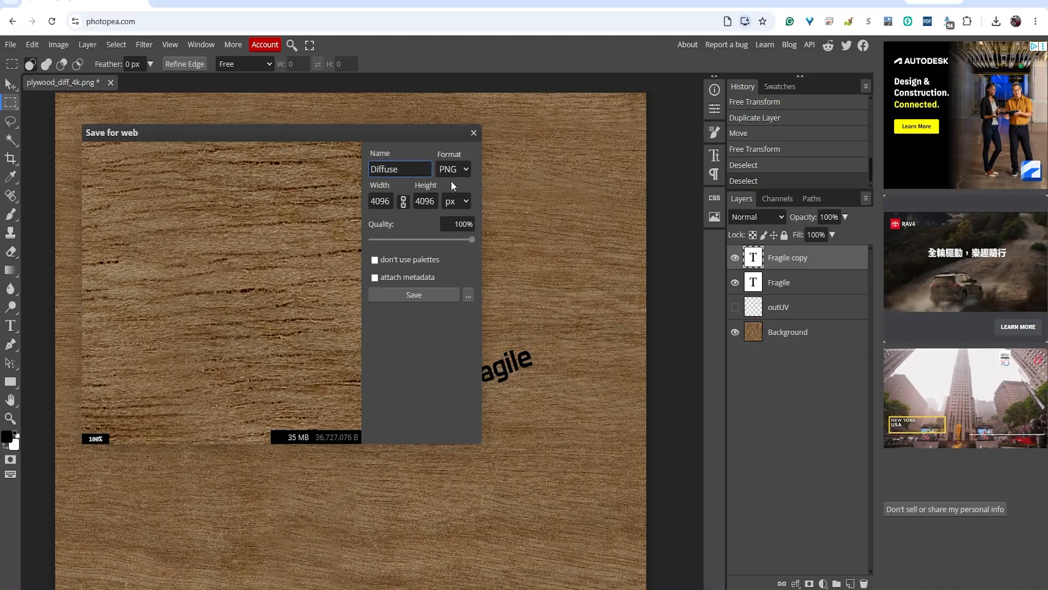
type("Fragile")
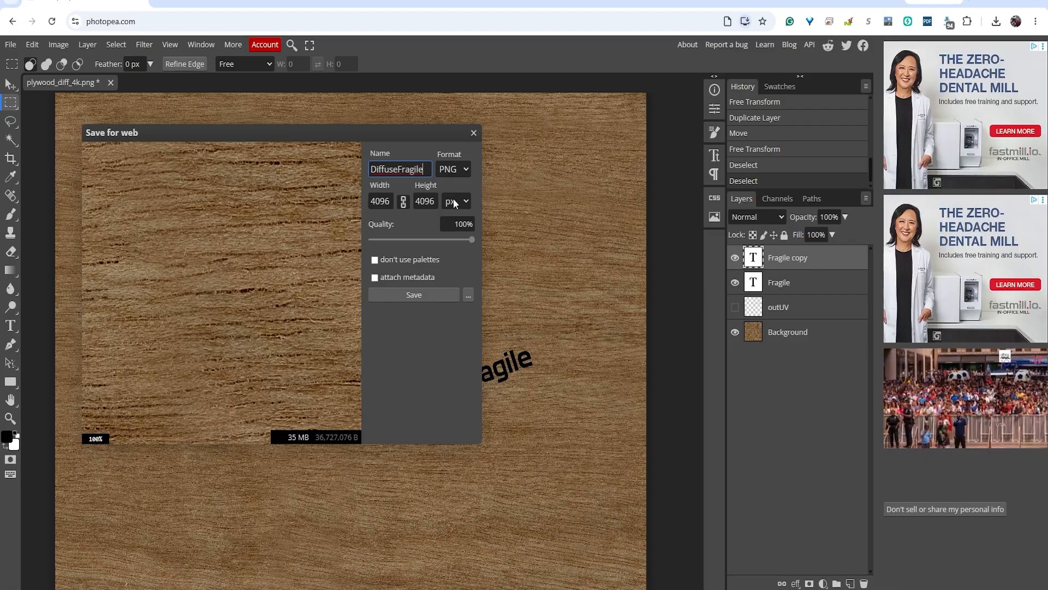
Step: Save DiffuseFragile.png in the textures folder inside sourceimages/plywood_4k
left_click(428, 295)
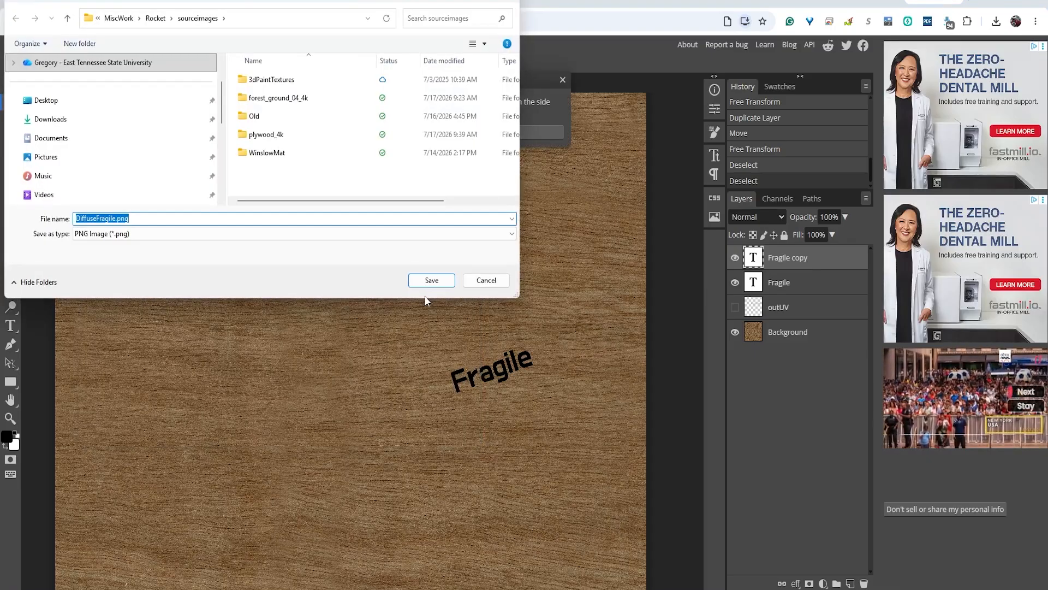
double_click(267, 134)
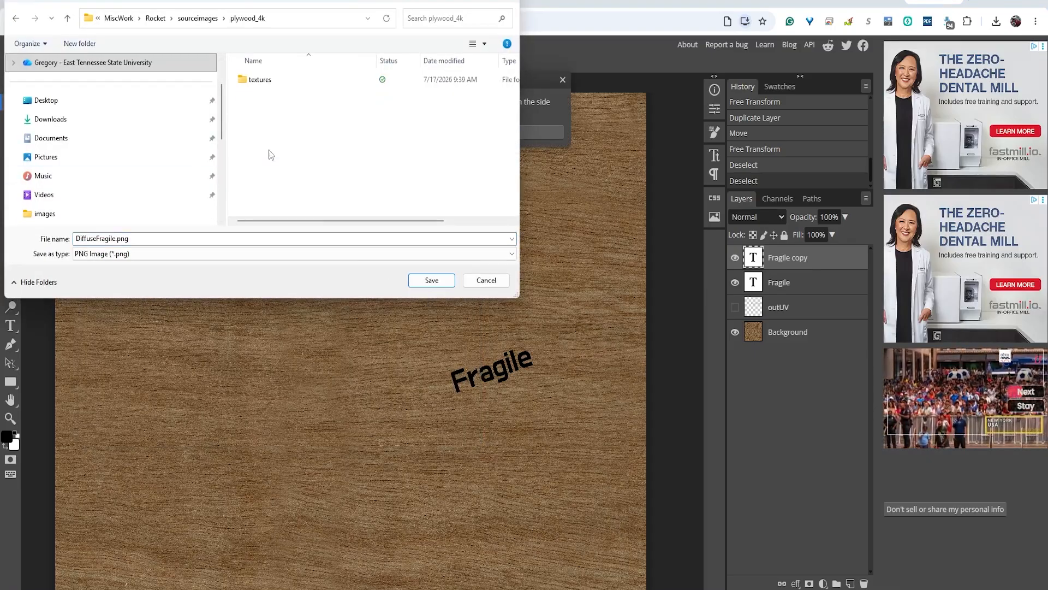
double_click(261, 80)
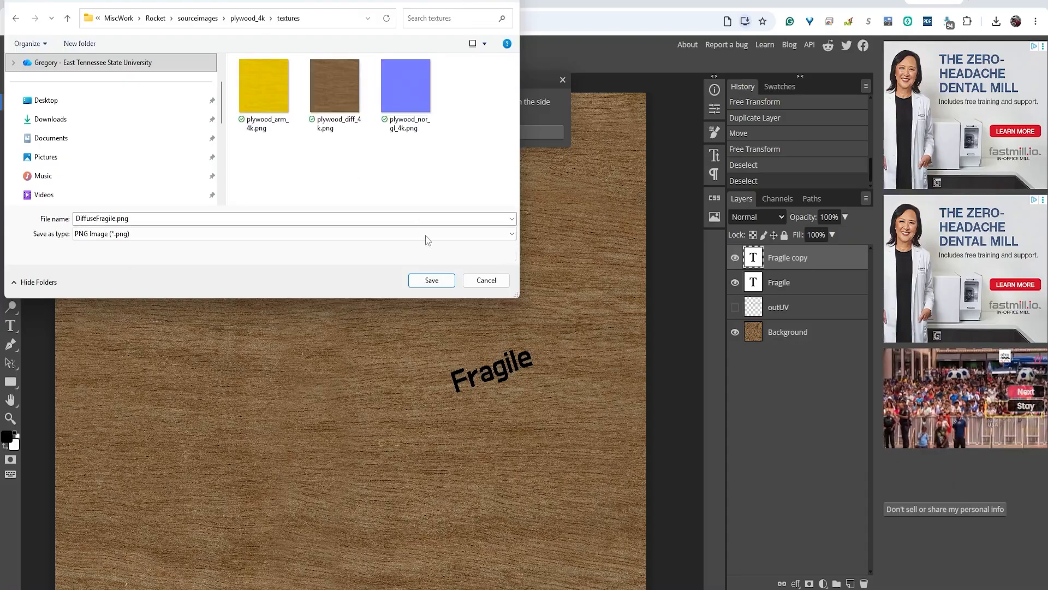
left_click(438, 285)
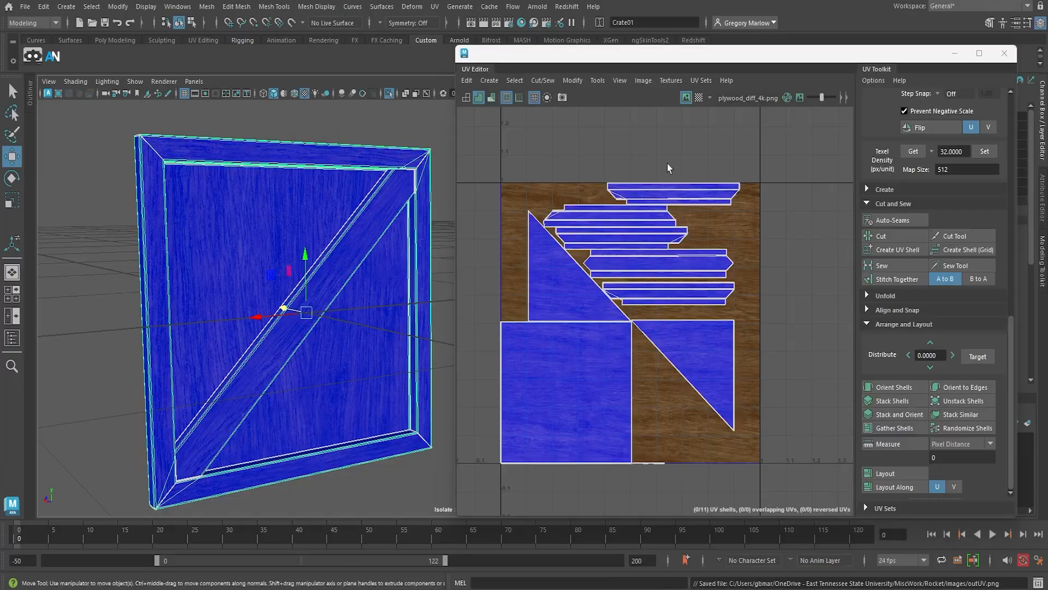
Step: Switch to Maya, reselect Crate01 and close the UV Editor window
left_click(465, 98)
left_click(334, 122)
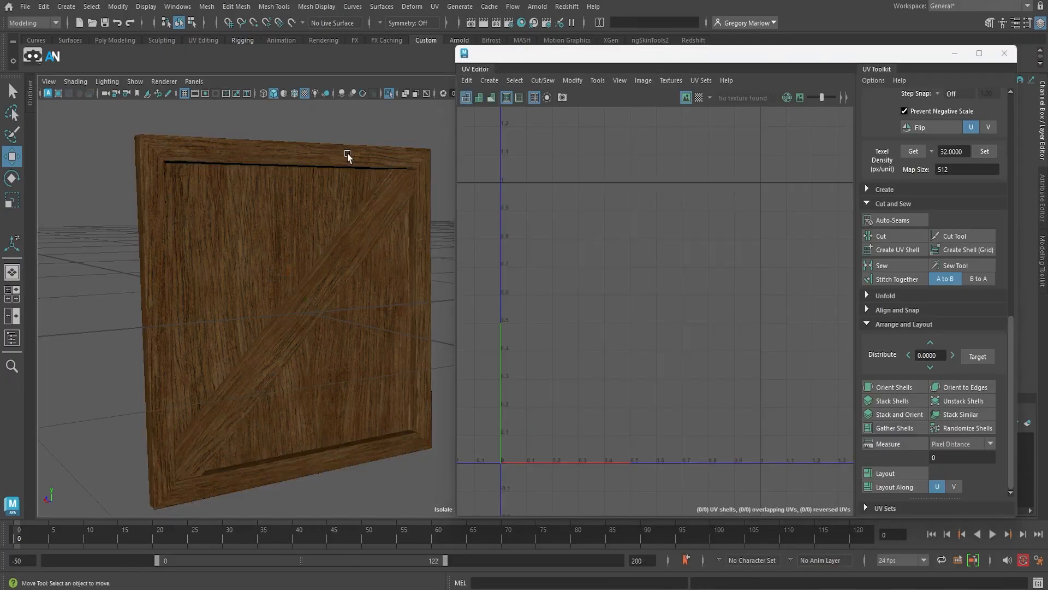
left_click(351, 156)
left_click(1004, 54)
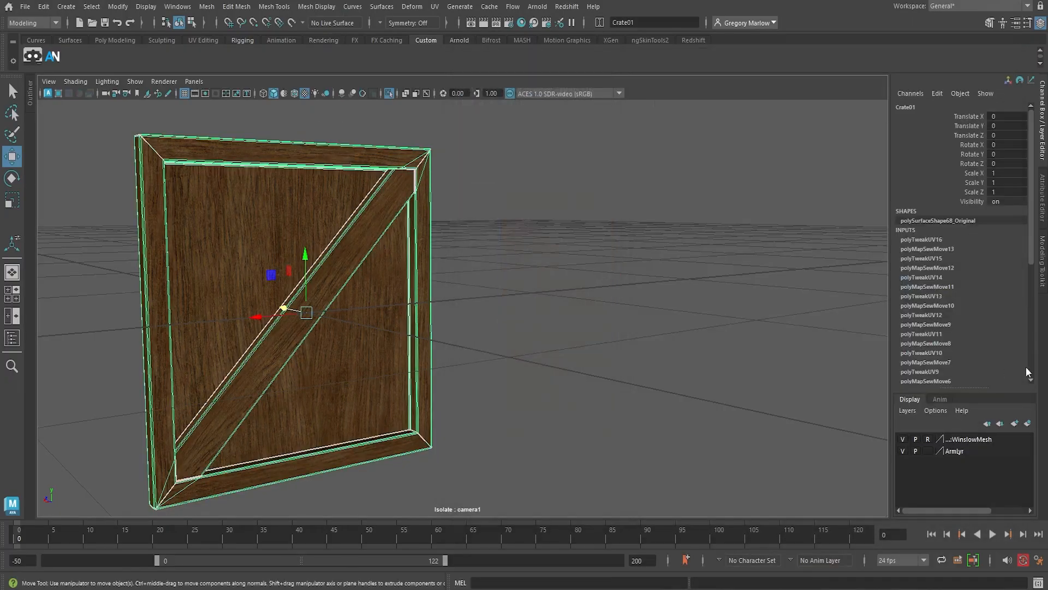
Step: Check the list of inputs on Crate01 and delete its construction history
left_click(1043, 205)
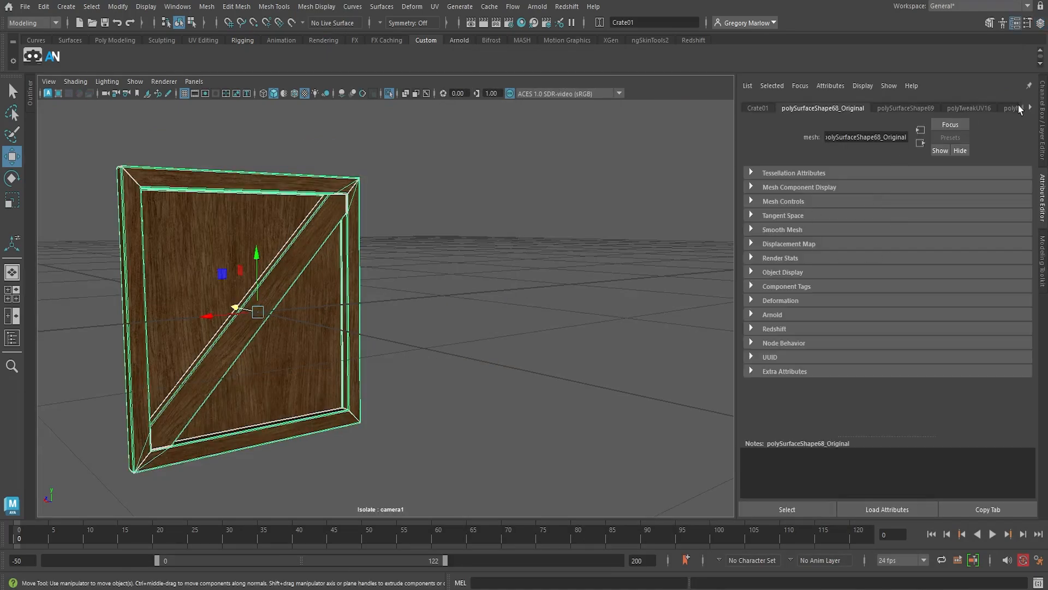
left_click(459, 250)
left_click(351, 257)
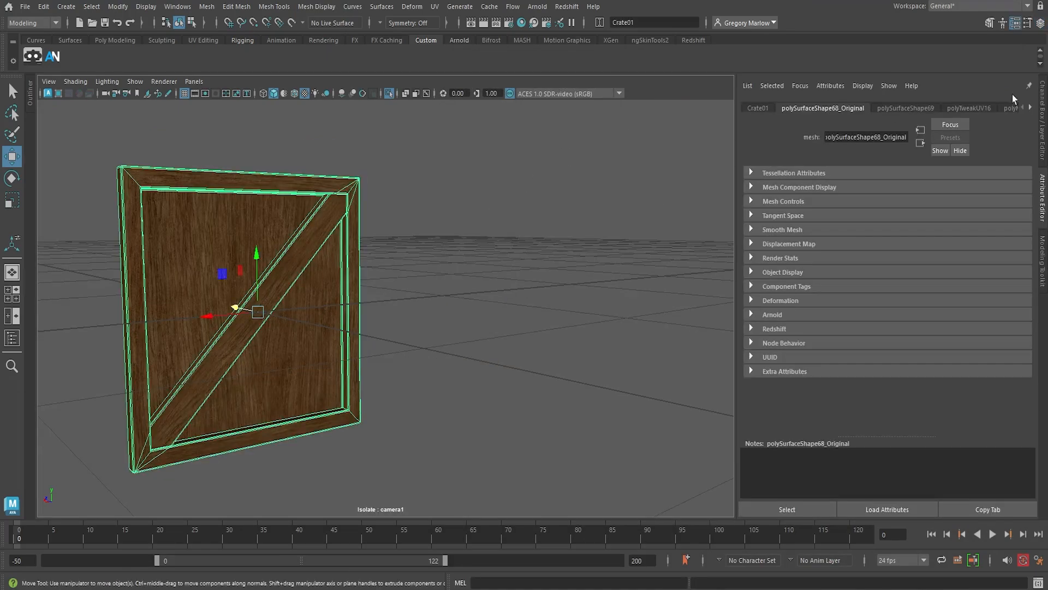
left_click(1043, 112)
scroll(939, 270, "down", 5)
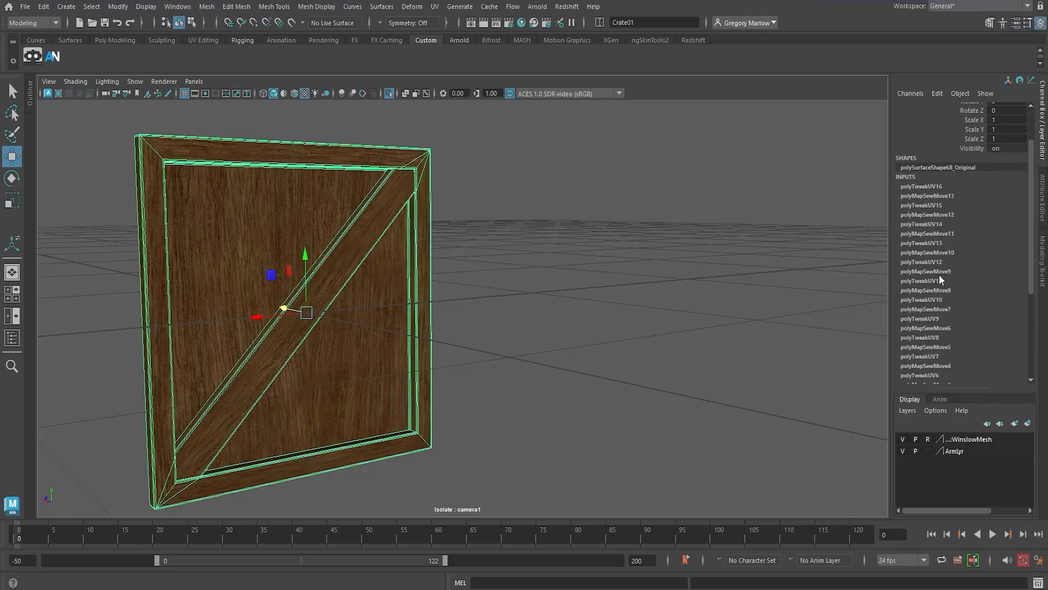
scroll(933, 324, "up", 4)
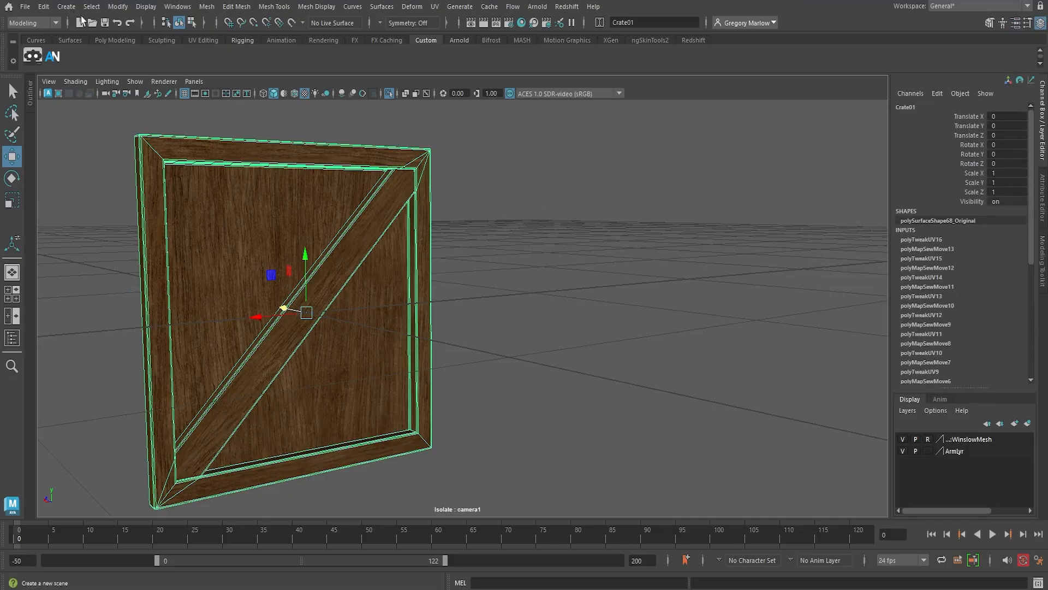
left_click(43, 6)
mouse_move(175, 150)
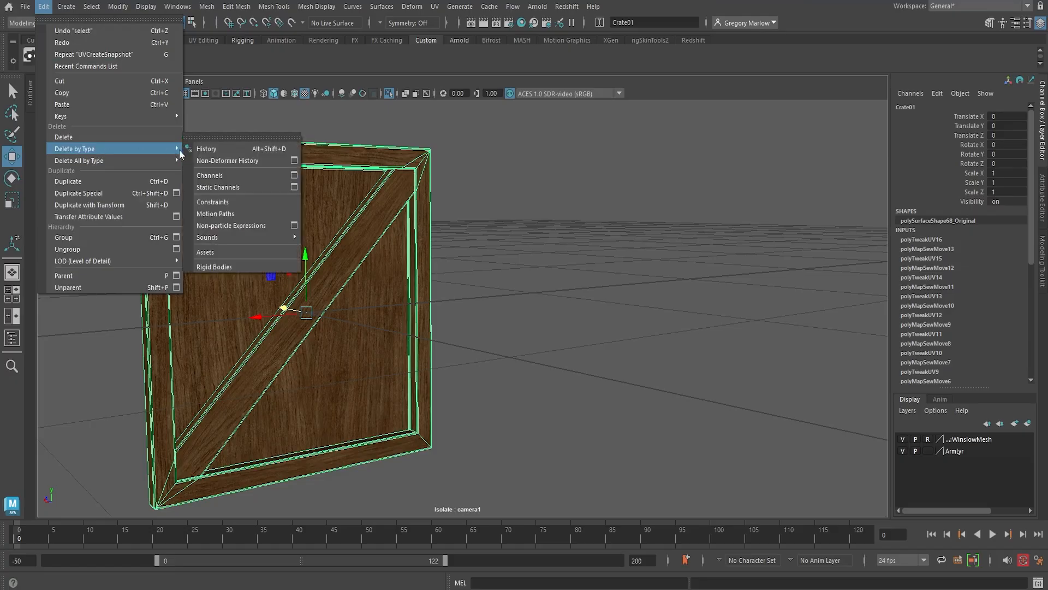
left_click(234, 149)
Step: Load DiffuseFragile.png from the plywood_4k textures folder as the image for CrateMAT's base colour file node
left_click(1042, 198)
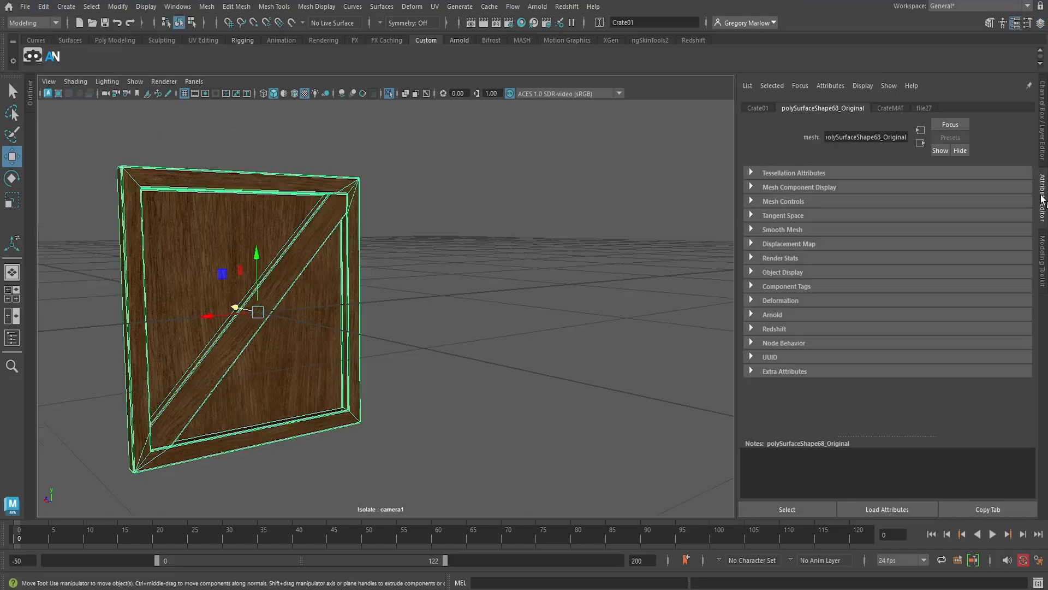
left_click(890, 108)
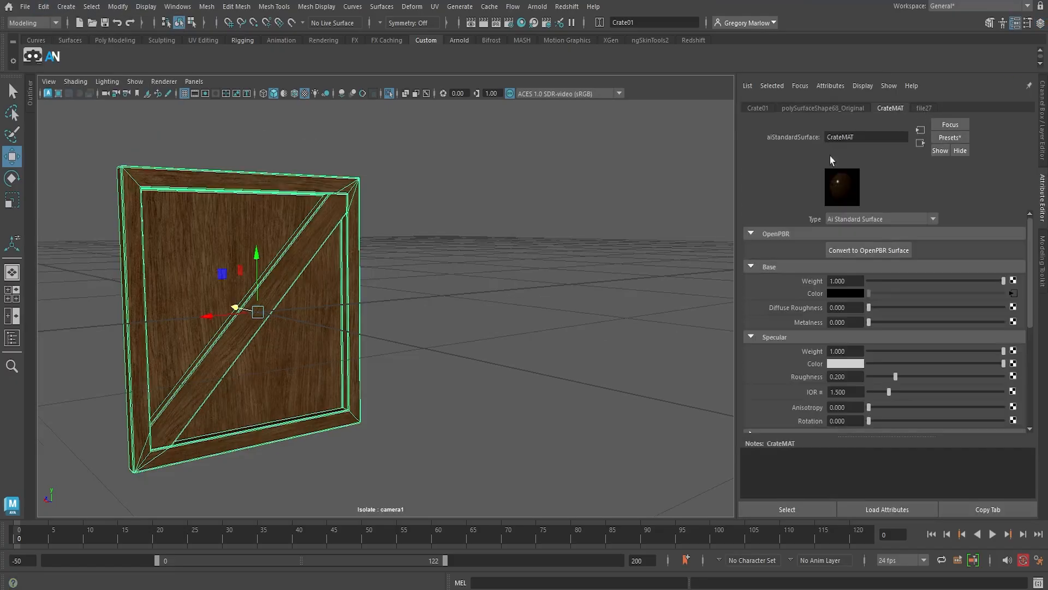
left_click(1014, 295)
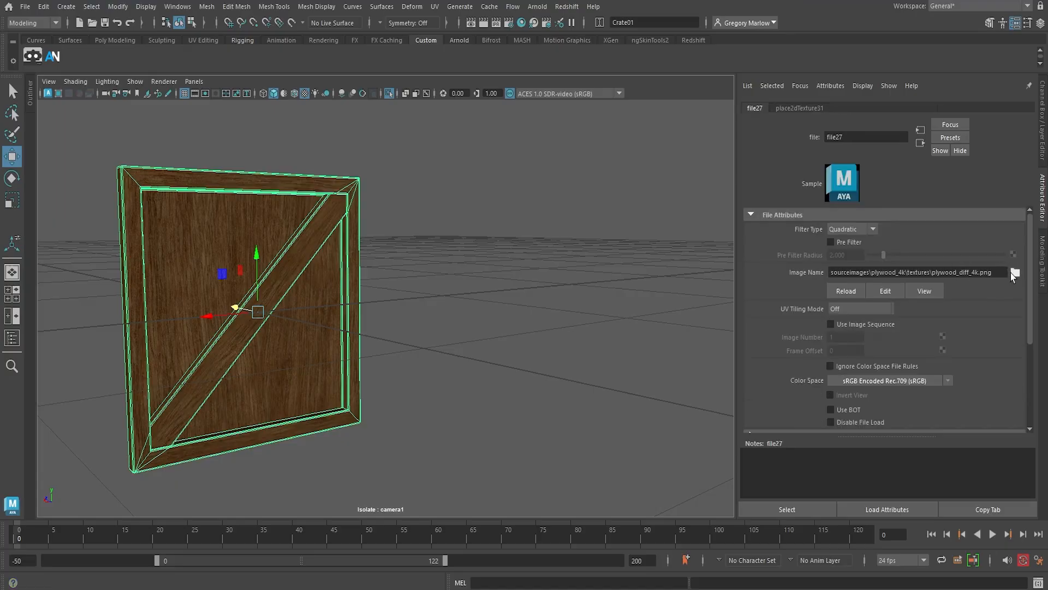
left_click(1014, 272)
left_click(293, 169)
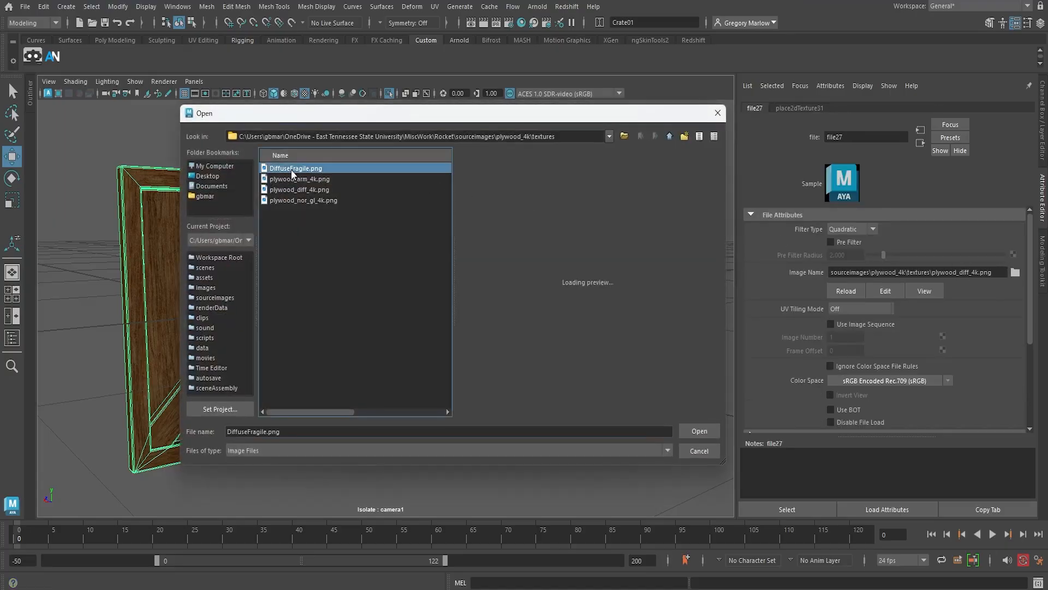
key("Return")
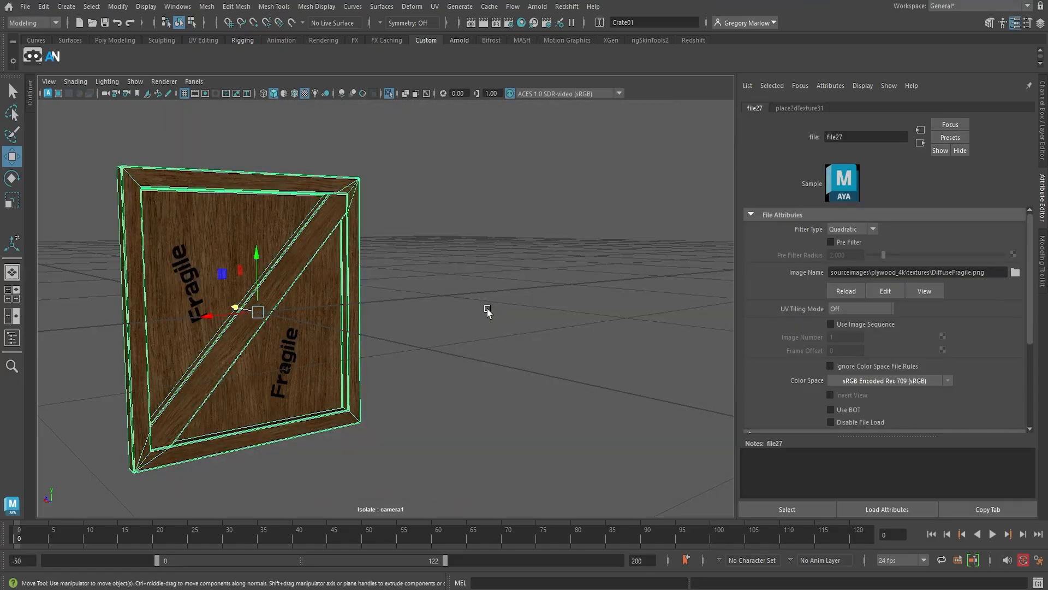
Step: Duplicate Crate01, rotate the copy perpendicular to it about the vertical axis, and move it to one edge to form a crate corner
key("e")
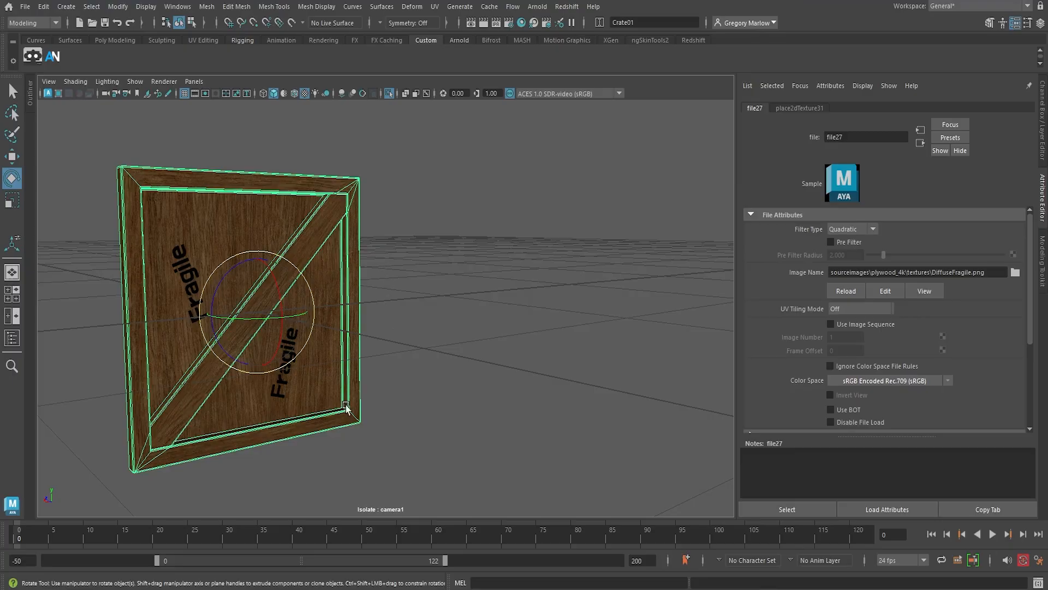
left_click_drag(346, 407, 454, 409, "alt")
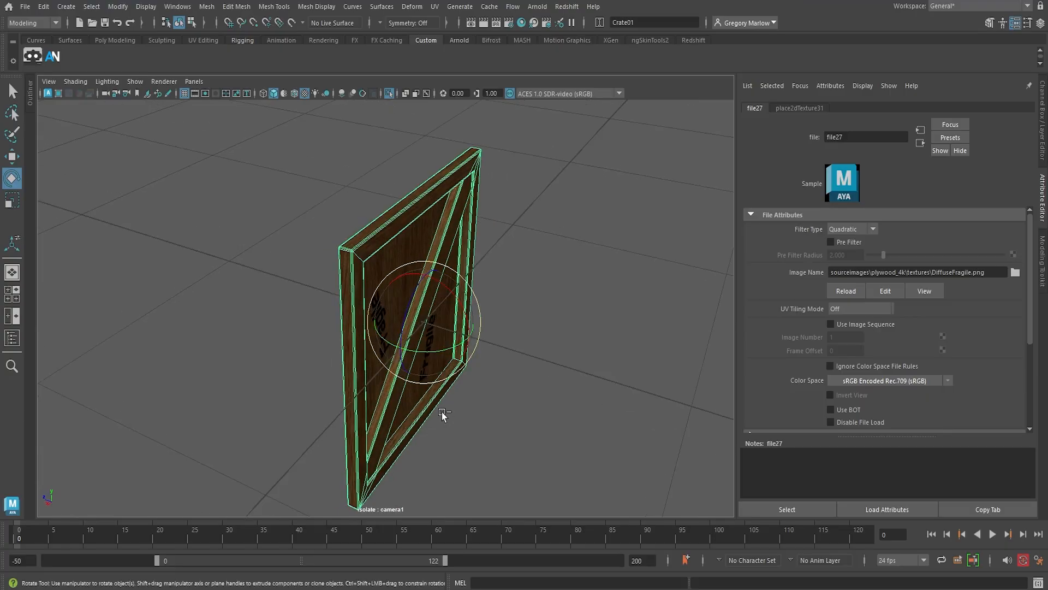
key("ctrl+d")
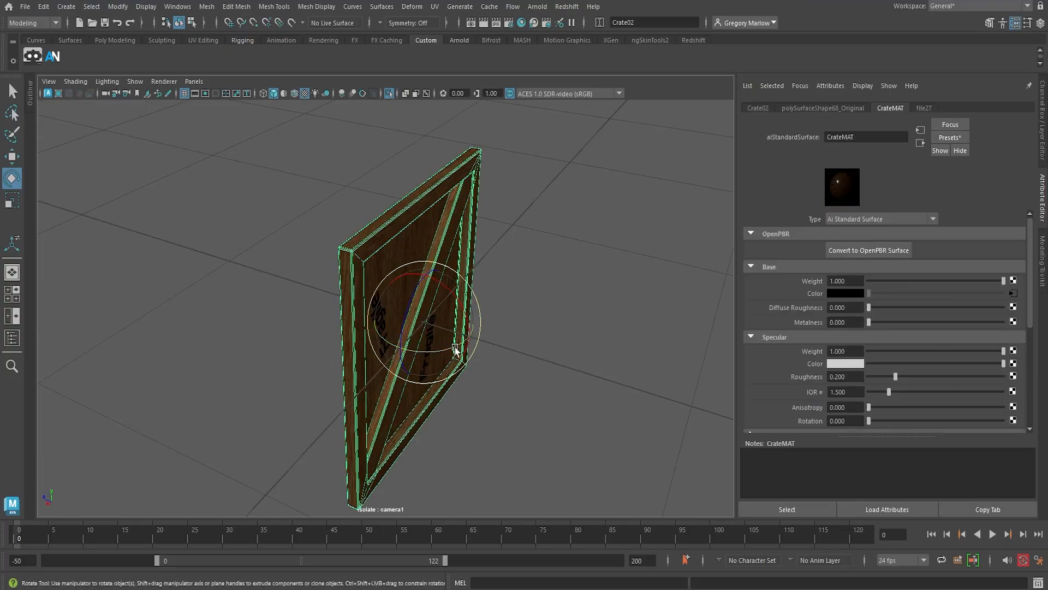
left_click_drag(455, 349, 385, 409)
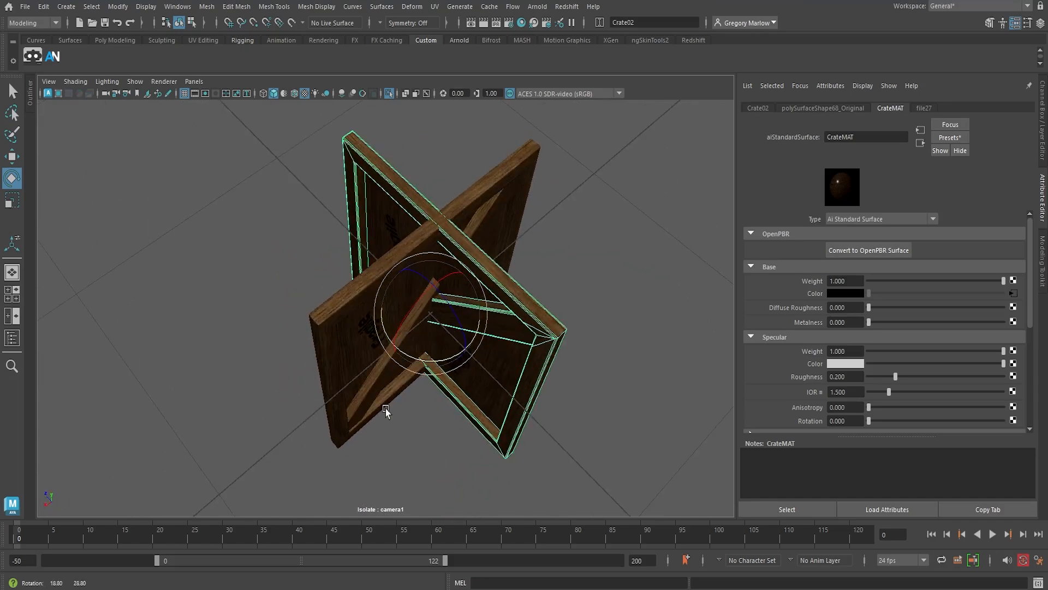
key("w")
left_click_drag(395, 326, 208, 293)
left_click_drag(211, 344, 429, 372, "alt")
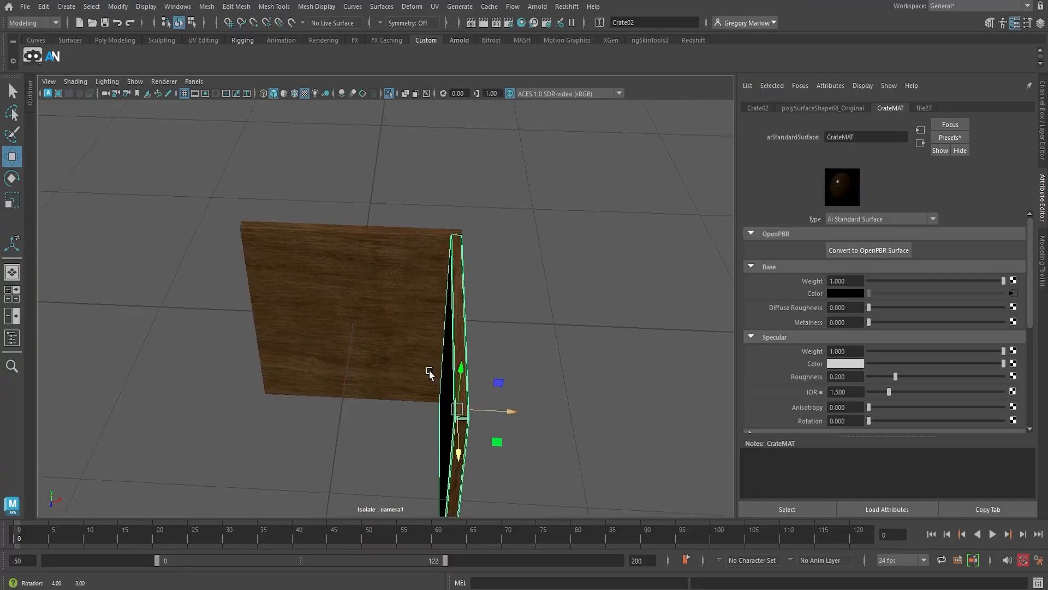
Step: Duplicate the side panel, rotate the copy to -270 degrees about Y, and move it to the opposite edge of Crate01
key("ctrl+d")
key("e")
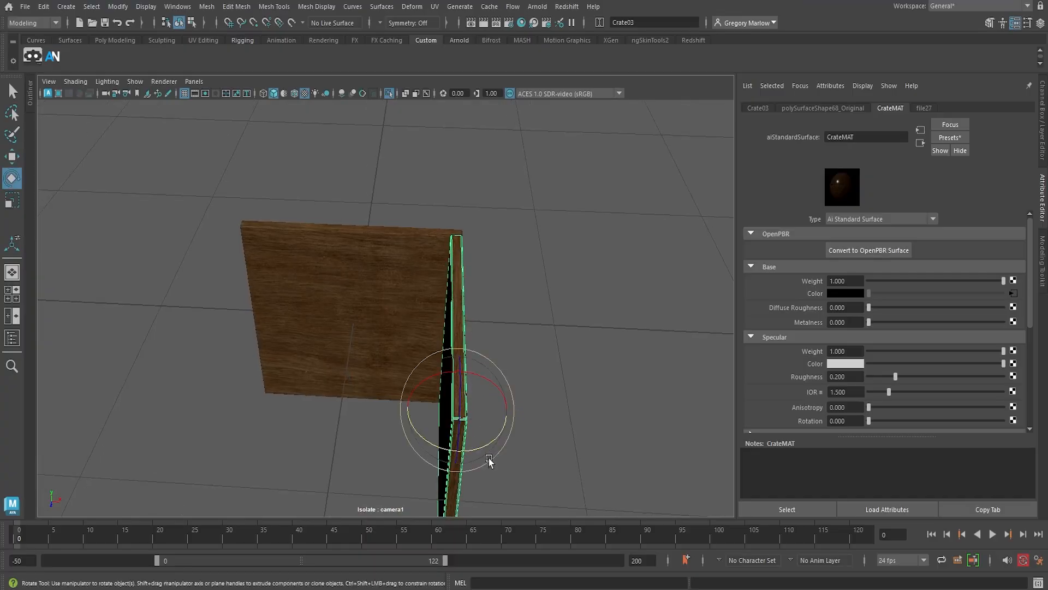
left_click_drag(491, 447, 362, 415)
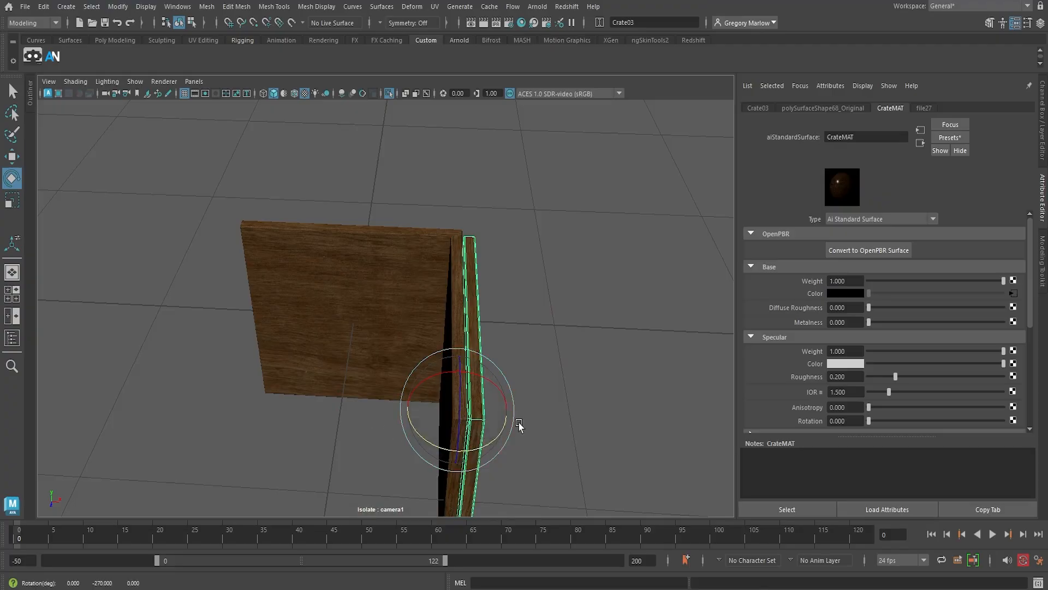
key("w")
left_click_drag(505, 413, 274, 406)
left_click_drag(274, 406, 365, 435, "alt")
right_click_drag(366, 436, 549, 407, "alt")
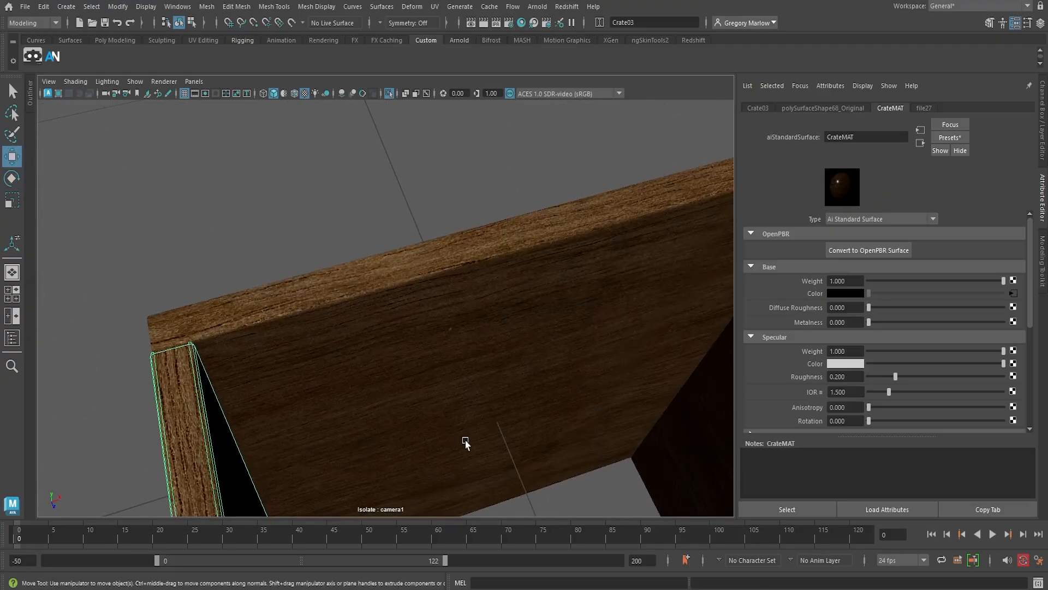
left_click_drag(465, 442, 390, 382, "alt")
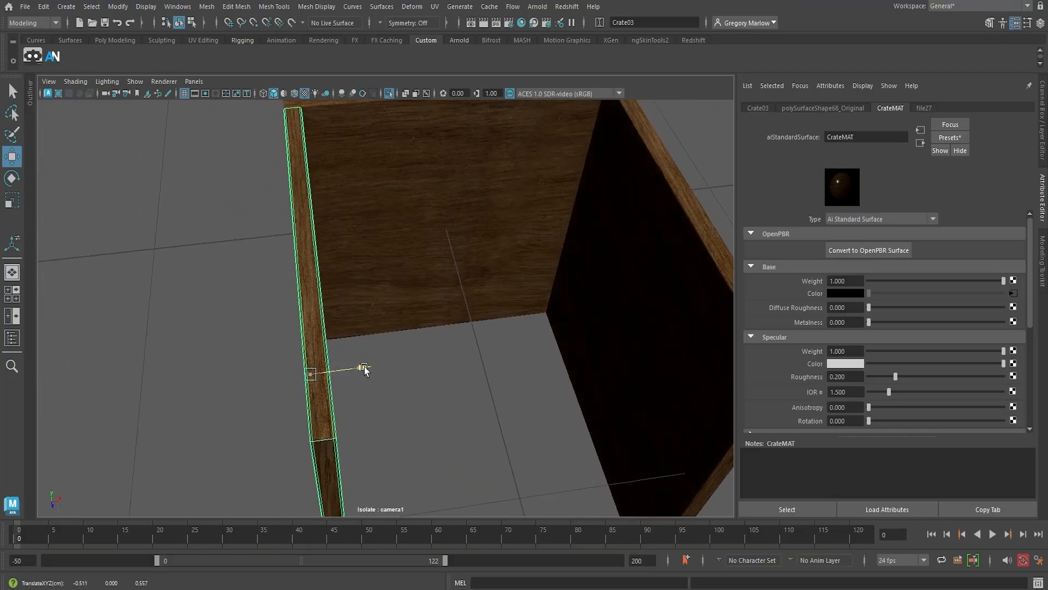
left_click_drag(456, 412, 397, 403, "alt")
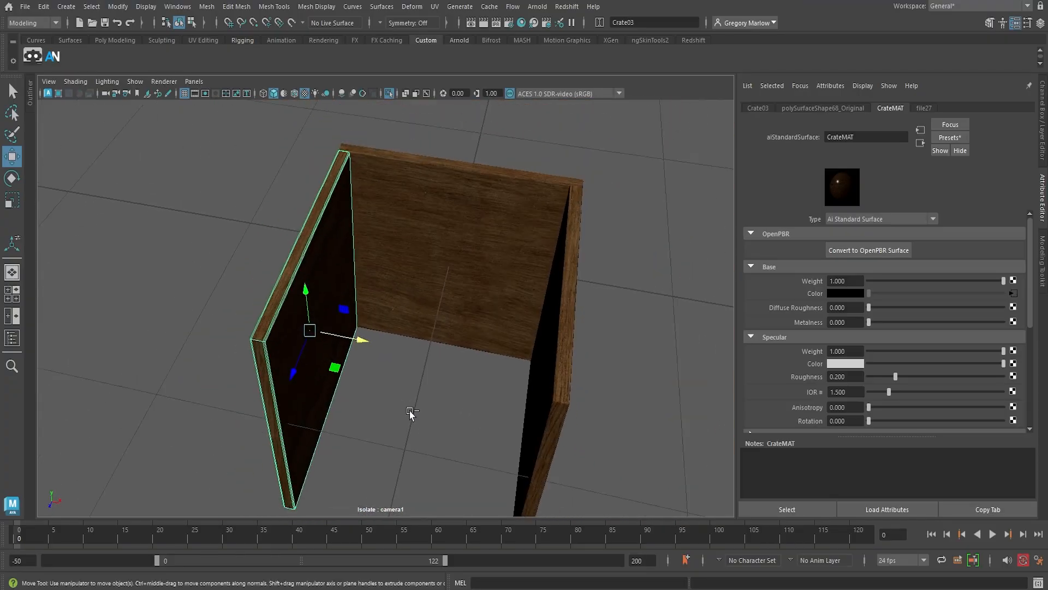
key("ctrl+d")
key("e")
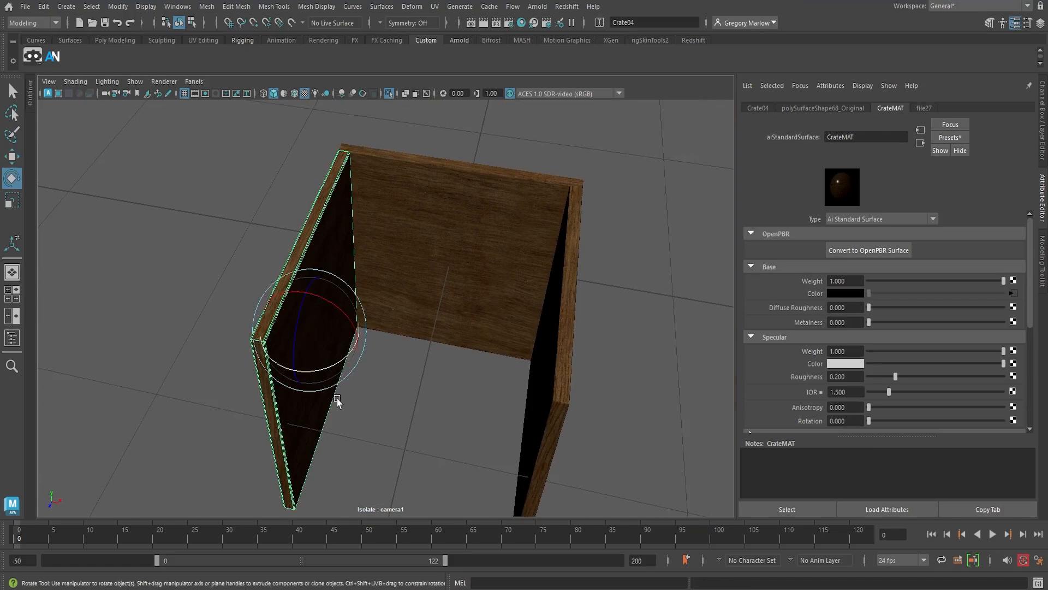
left_click_drag(318, 375, 406, 318)
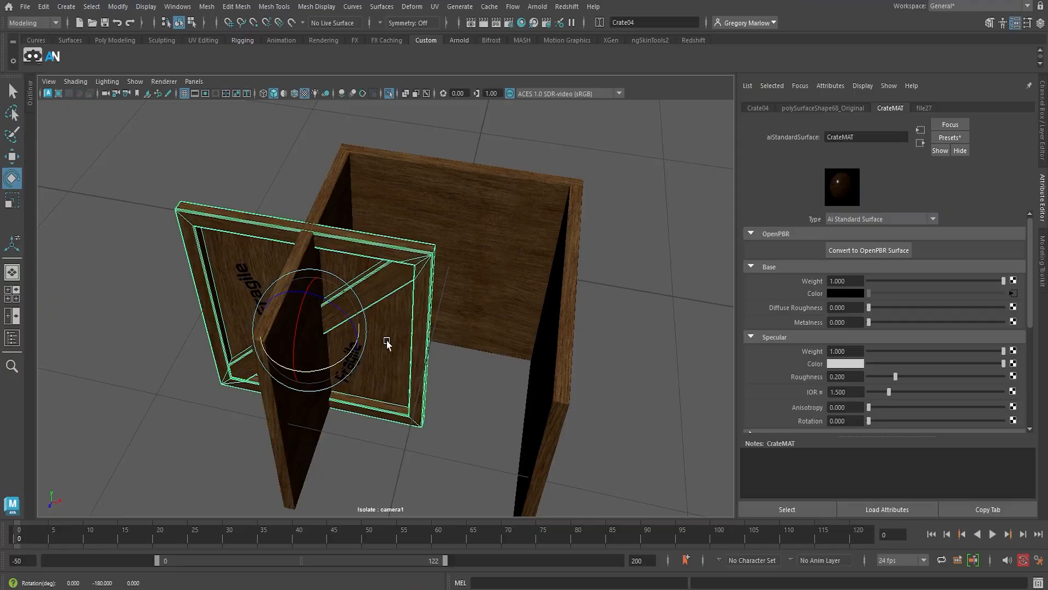
key("w")
left_click_drag(356, 340, 478, 359)
key("Delete")
Step: Duplicate Crate01, rotate the copy 180 degrees about Y, and move it across to close the crate's open side
left_click(462, 310)
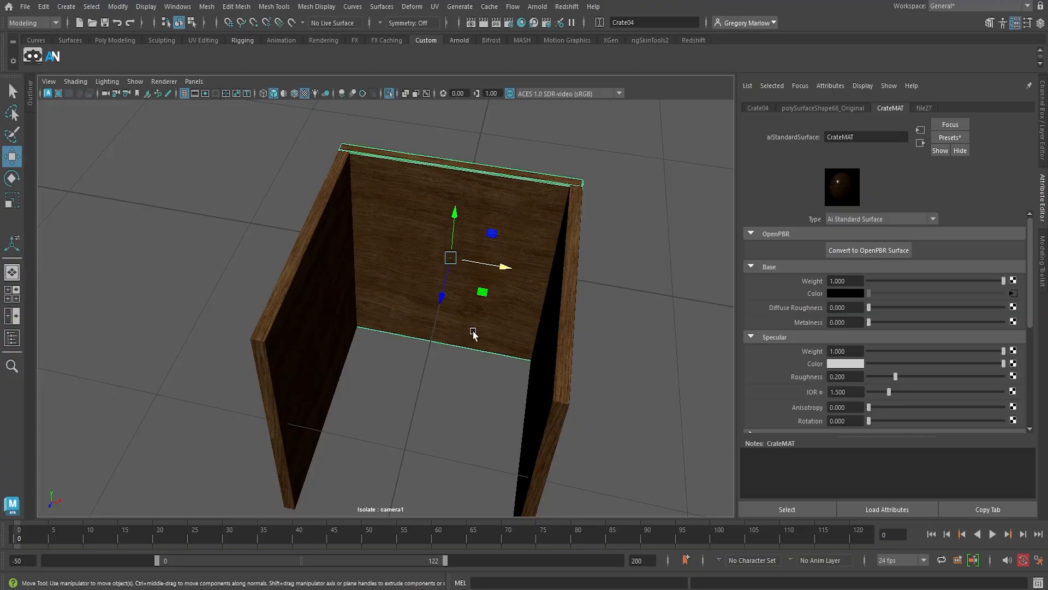
key("e")
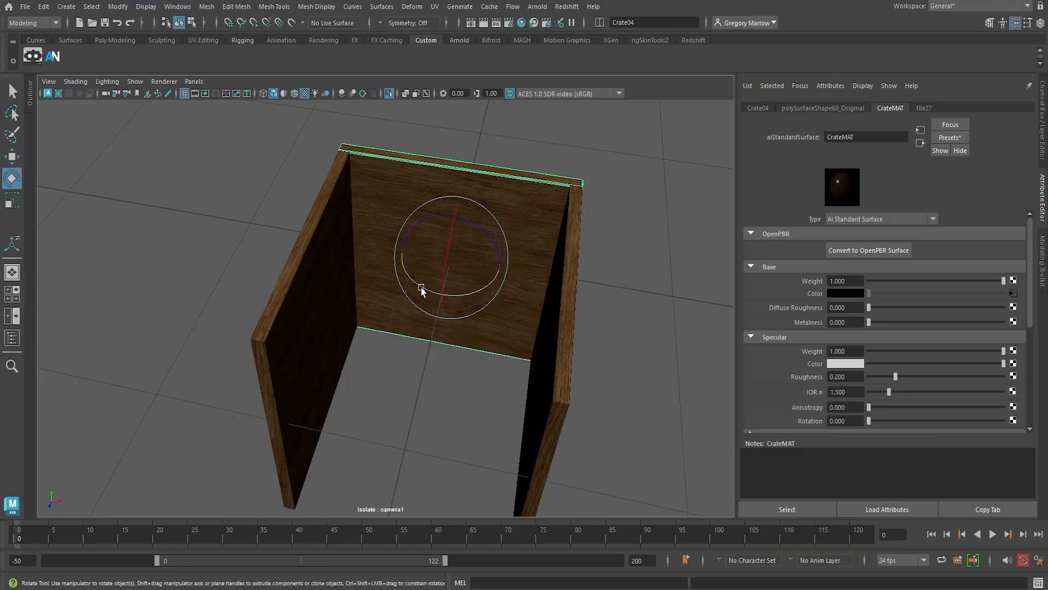
left_click_drag(421, 290, 555, 264)
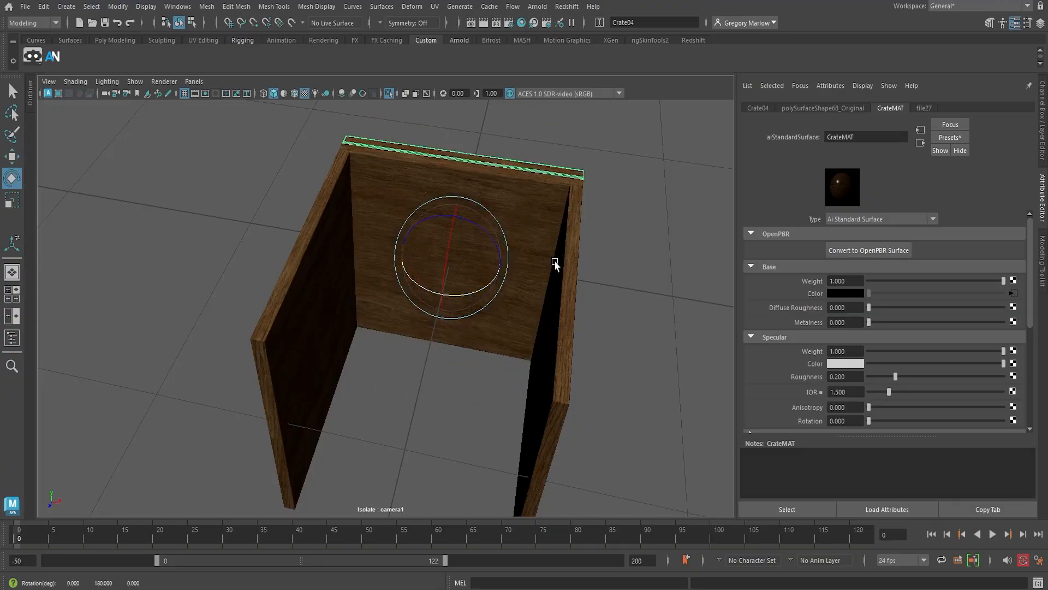
key("w")
left_click_drag(444, 293, 350, 534)
left_click_drag(433, 508, 397, 474, "alt")
middle_click_drag(411, 476, 421, 485, "alt")
left_click_drag(421, 485, 420, 488, "alt")
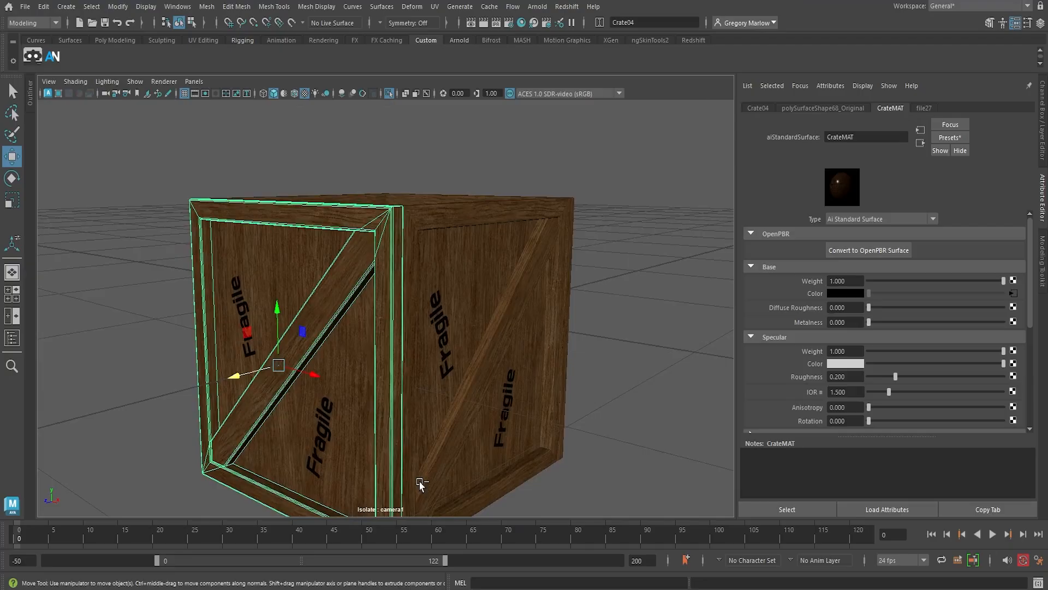
Step: Duplicate the newest side panel, lay the copy flat, and place it askew on top of the crate as a partly open lid
left_click(420, 485)
key("e")
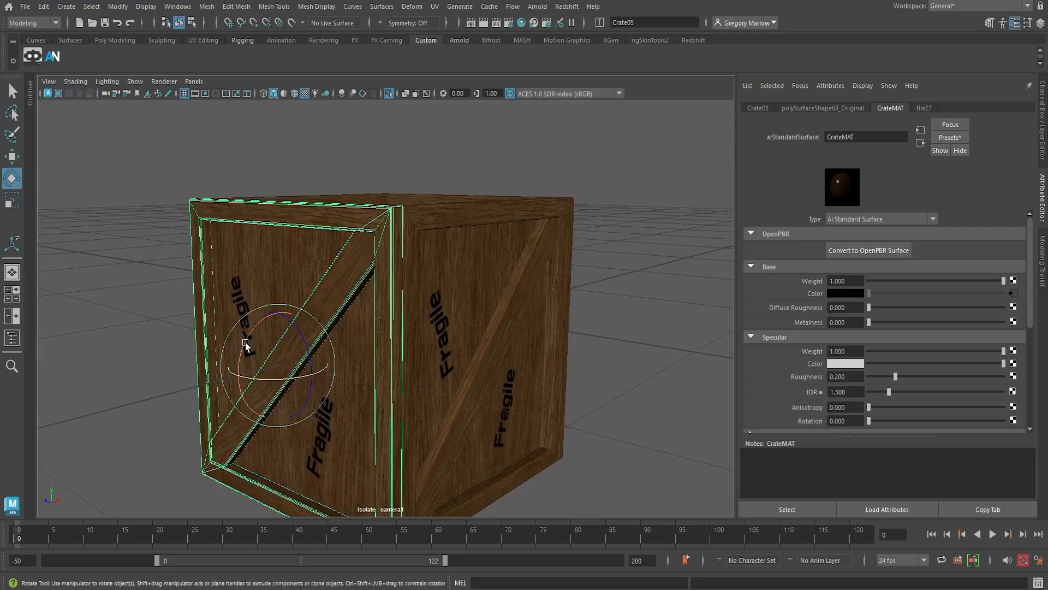
left_click_drag(244, 343, 248, 255)
key("w")
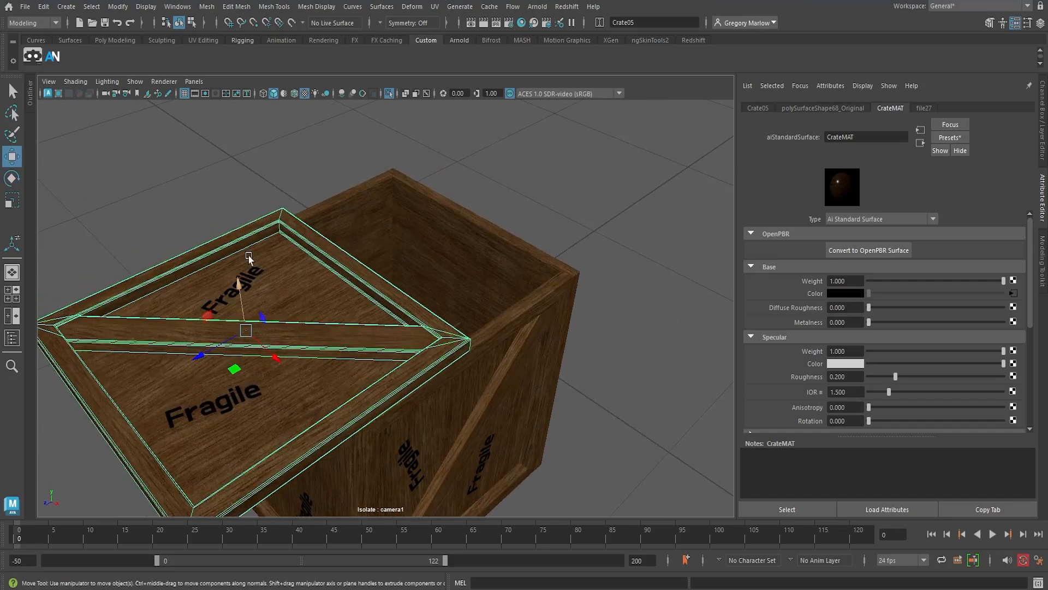
left_click_drag(215, 344, 310, 294)
key("e")
key("w")
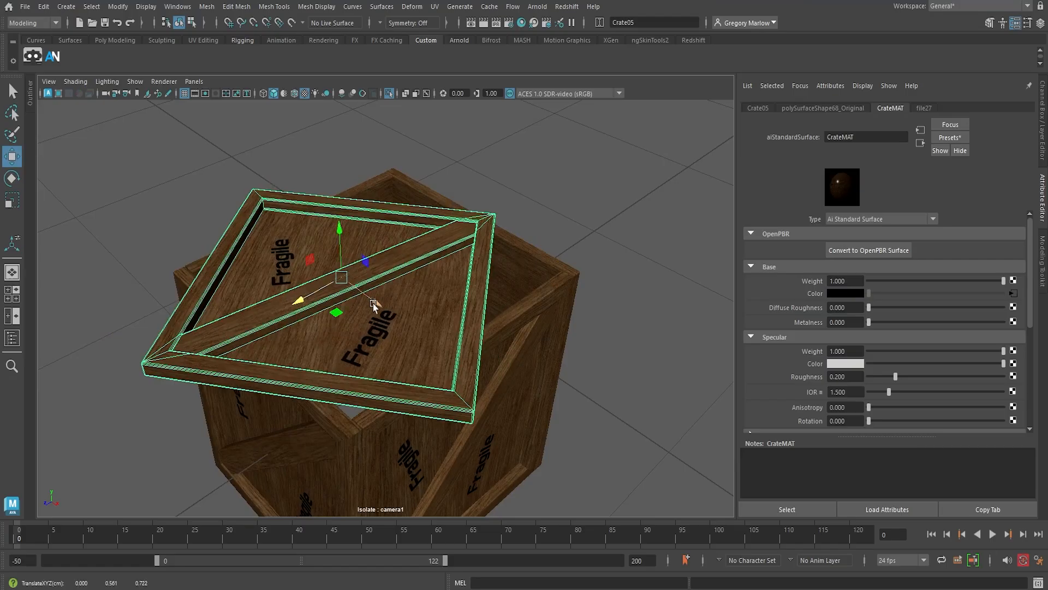
left_click_drag(373, 304, 345, 285)
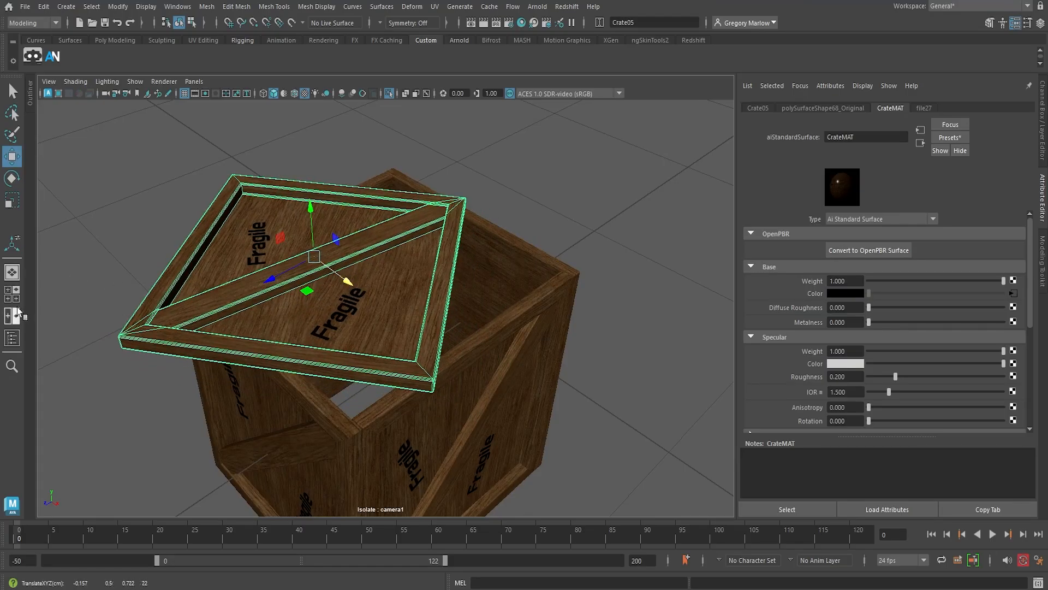
Step: Show the Outliner, group Crate02 through Crate05, and expand the new group
left_click(12, 338)
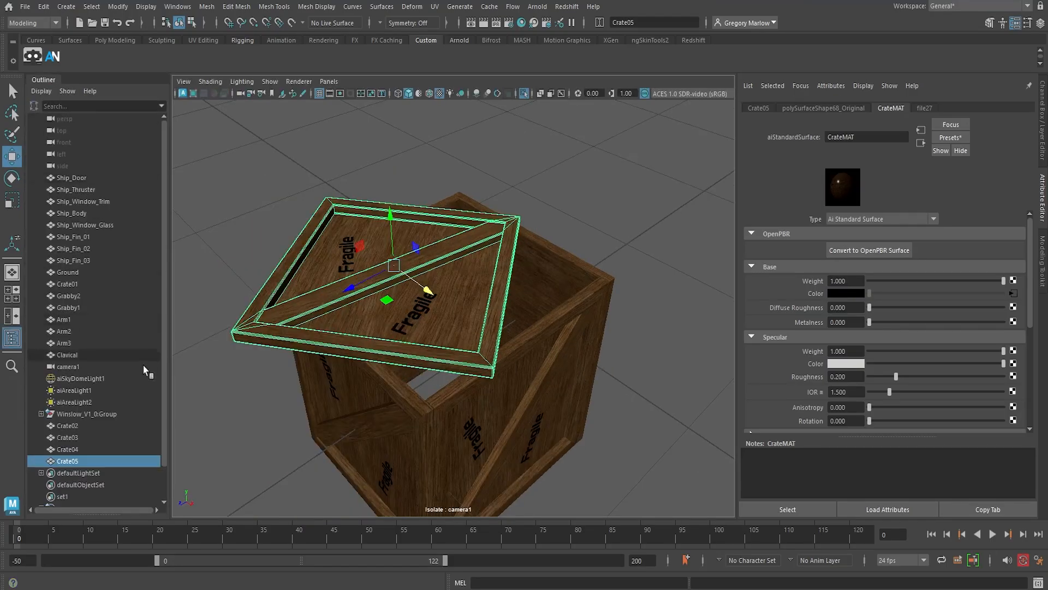
left_click(82, 426)
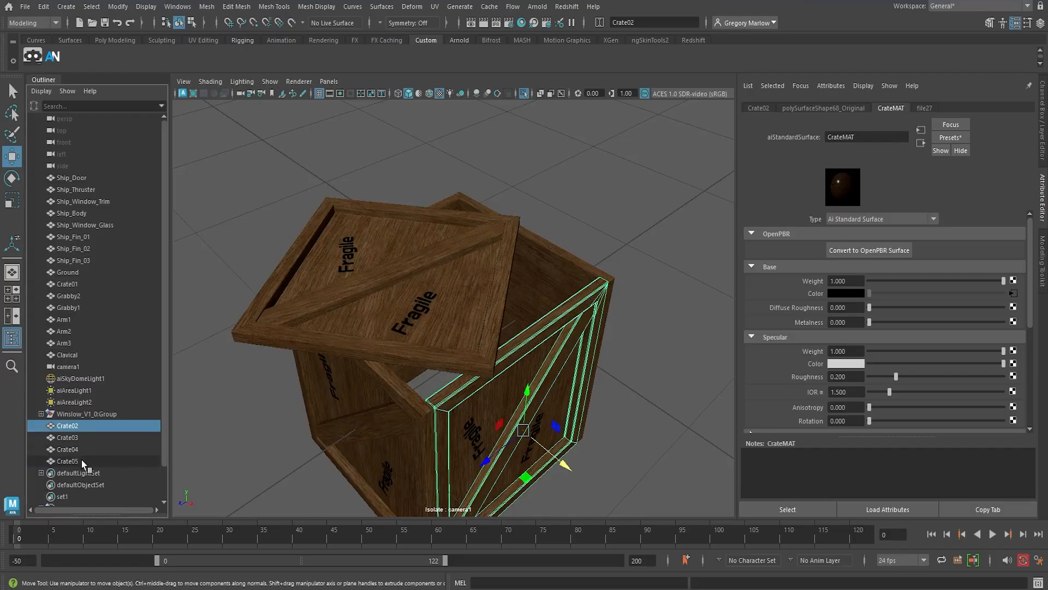
left_click(81, 459, "shift")
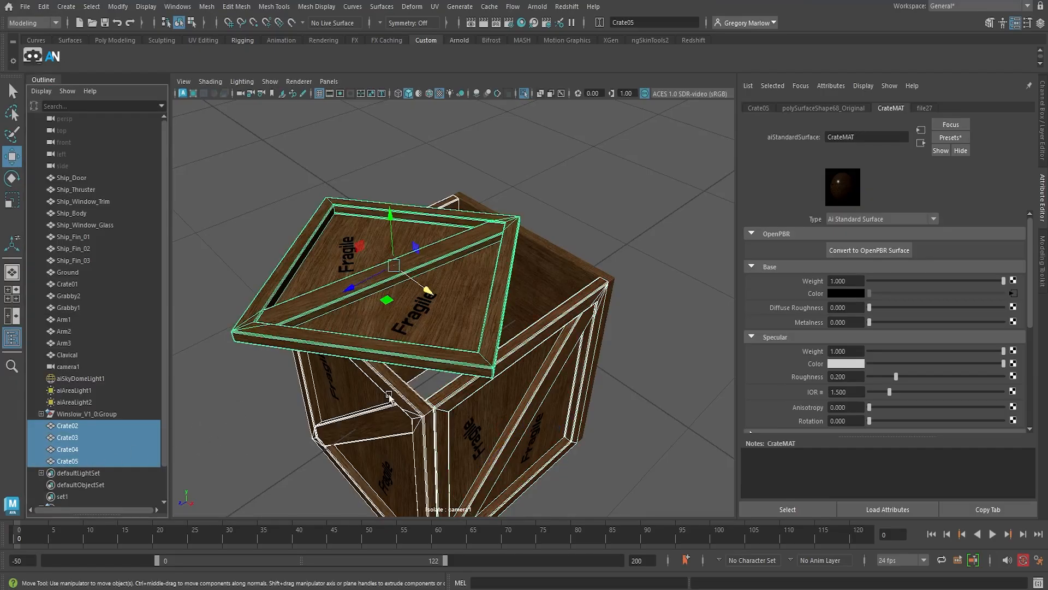
left_click_drag(444, 361, 568, 410, "alt")
right_click_drag(569, 409, 473, 389, "alt")
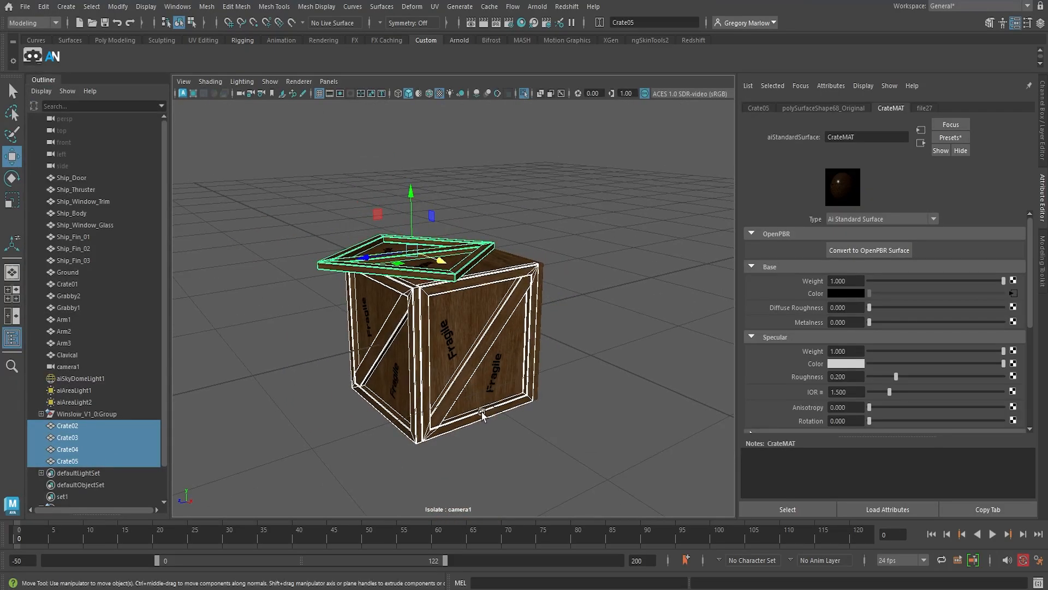
key("ctrl+g")
left_click(41, 426)
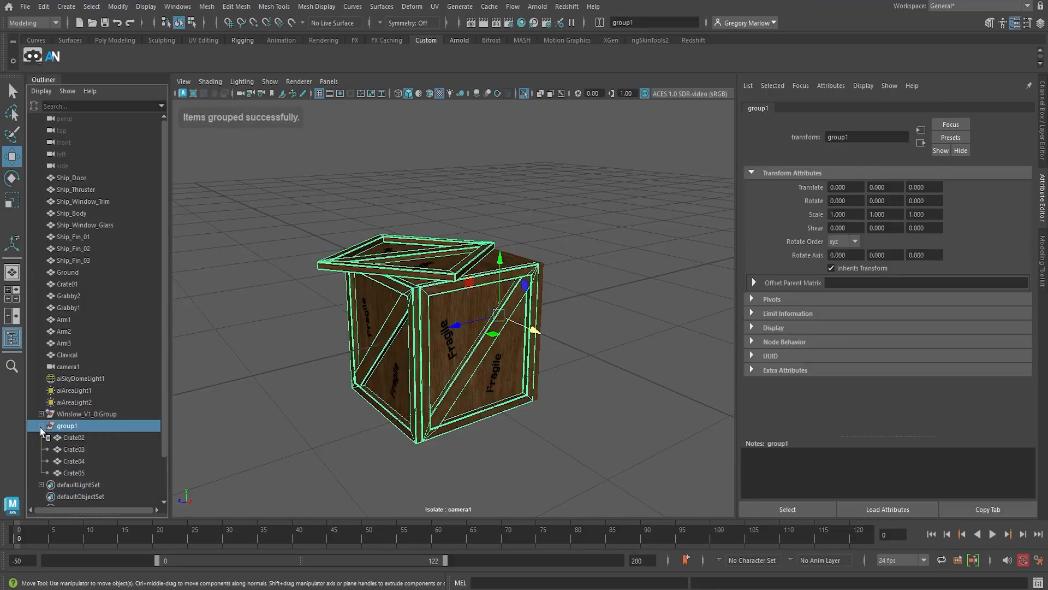
Step: Rename the new group of crate panels as CrateGRP
double_click(73, 427)
type("c")
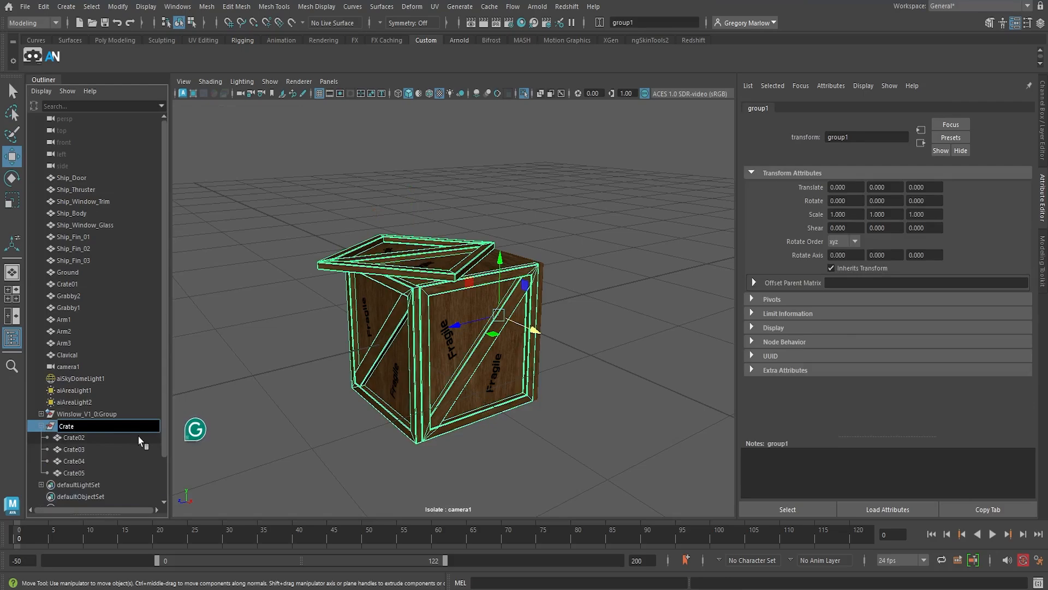
type("rateGRP")
key("Return")
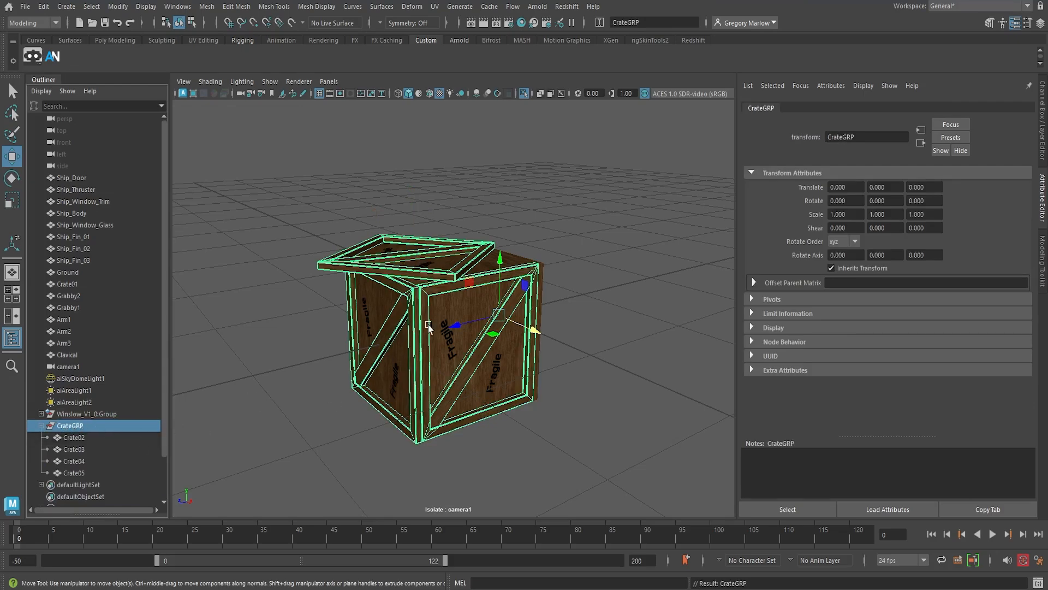
Step: Try moving CrateGRP about 1.29 along Z and undo the move
left_click_drag(462, 319, 253, 371)
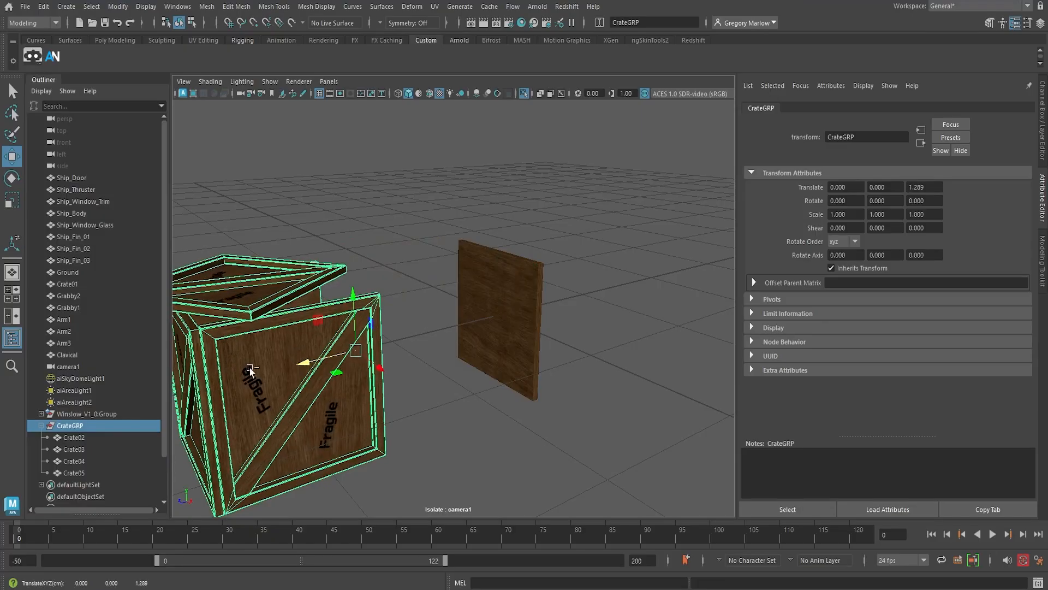
key("ctrl+z")
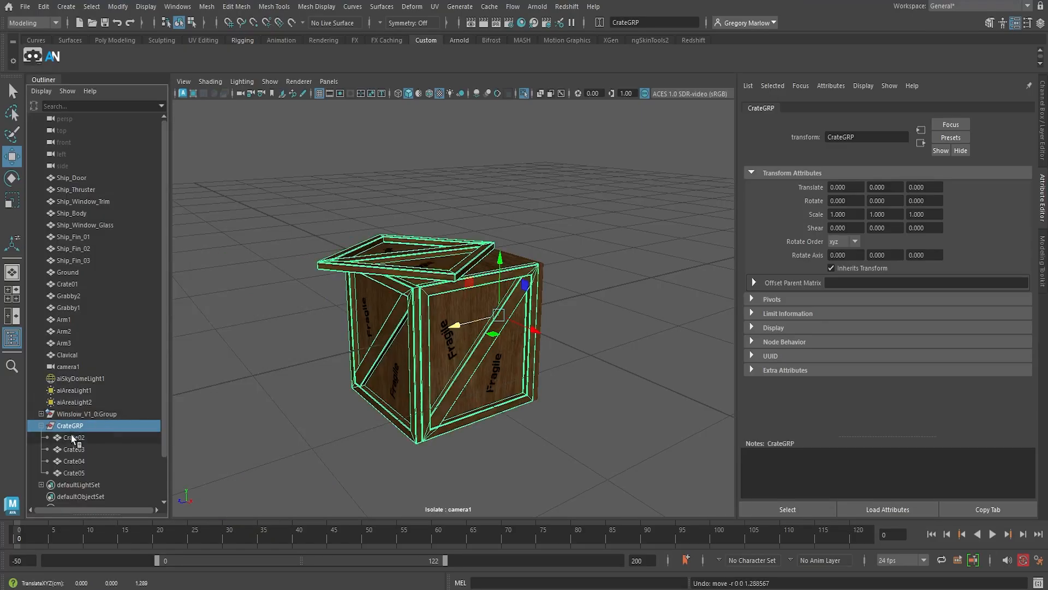
Step: Move Crate01 into CrateGRP in the Outliner and select the whole group
left_click(539, 285)
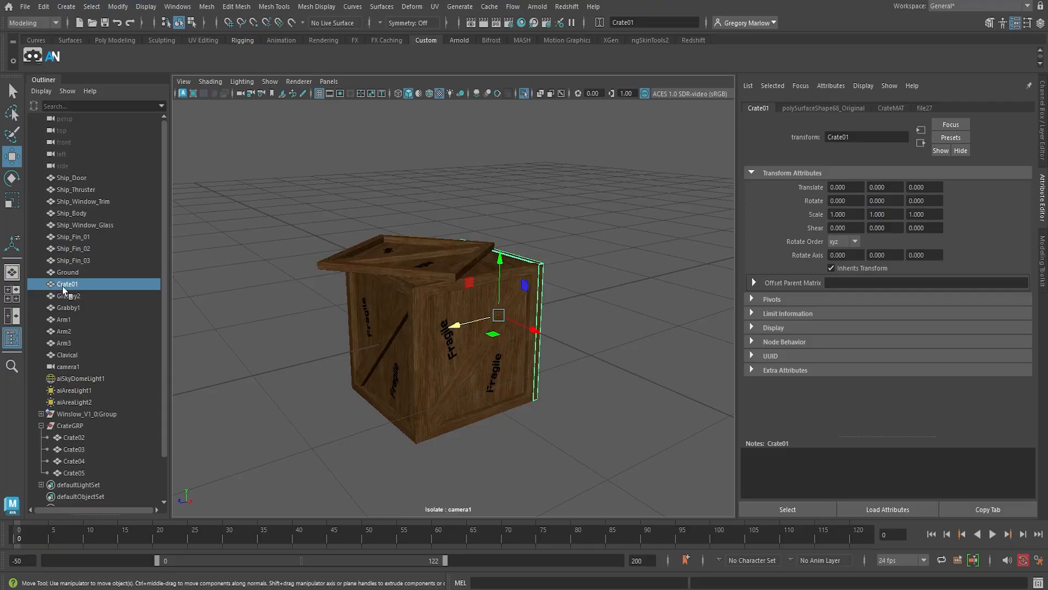
left_click_drag(62, 287, 68, 428)
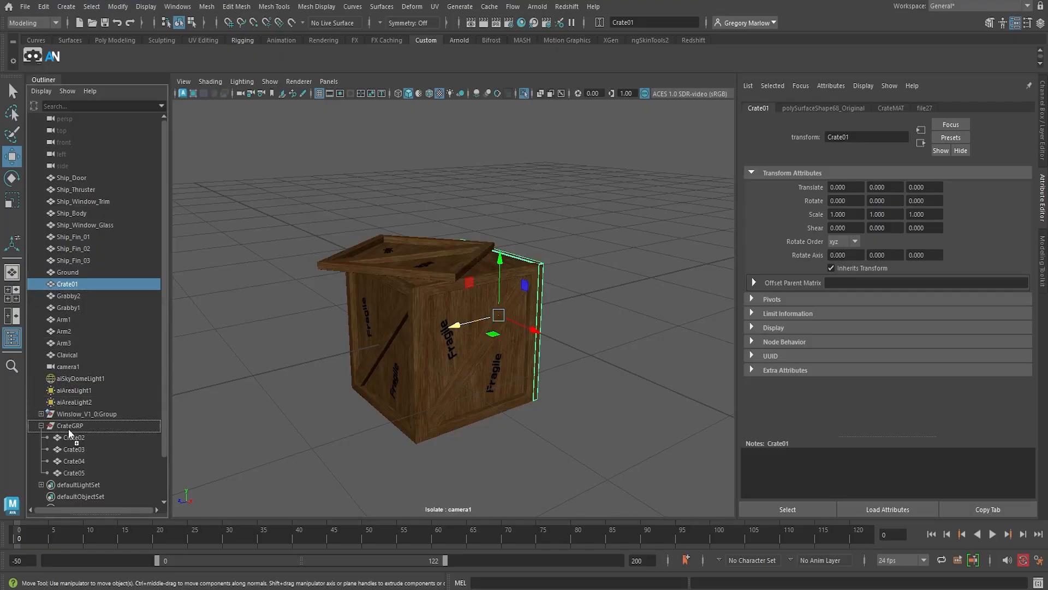
left_click_drag(69, 433, 71, 432)
left_click(77, 415)
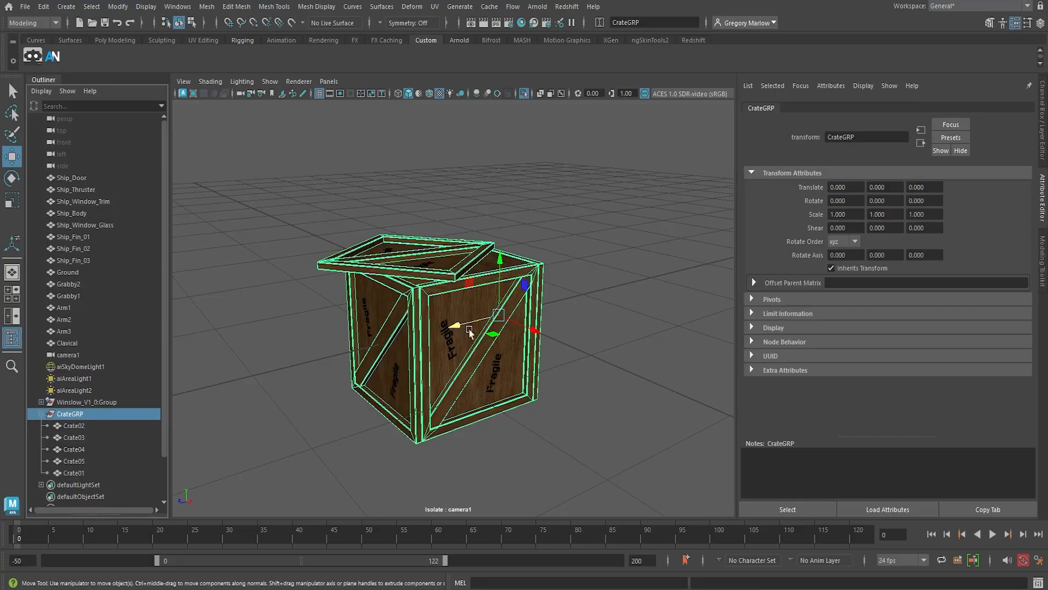
Step: Try moving CrateGRP about 0.95 along Z and undo the move
left_click_drag(470, 330, 343, 407)
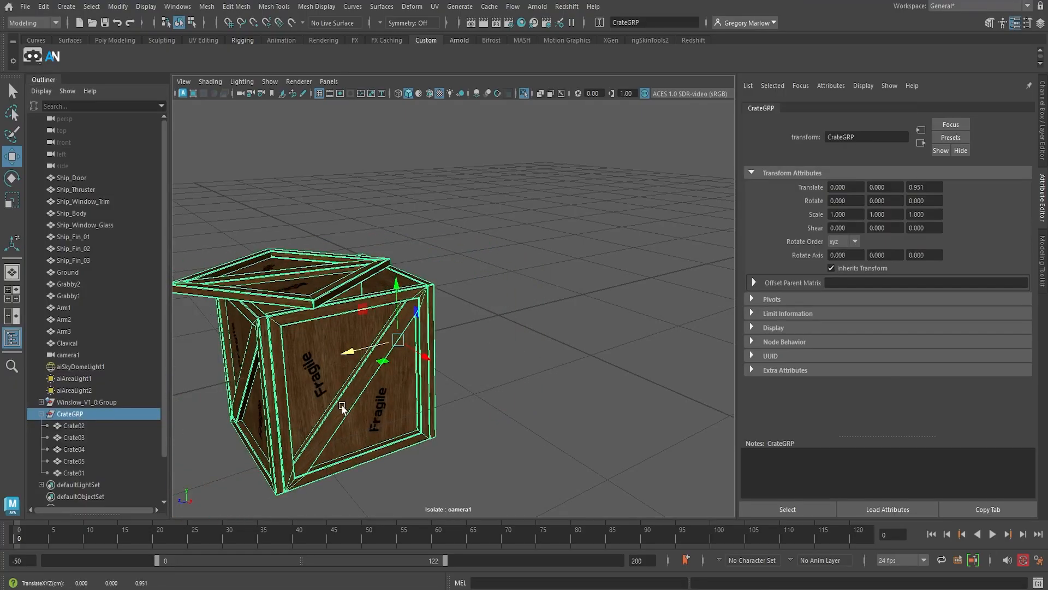
key("ctrl+z")
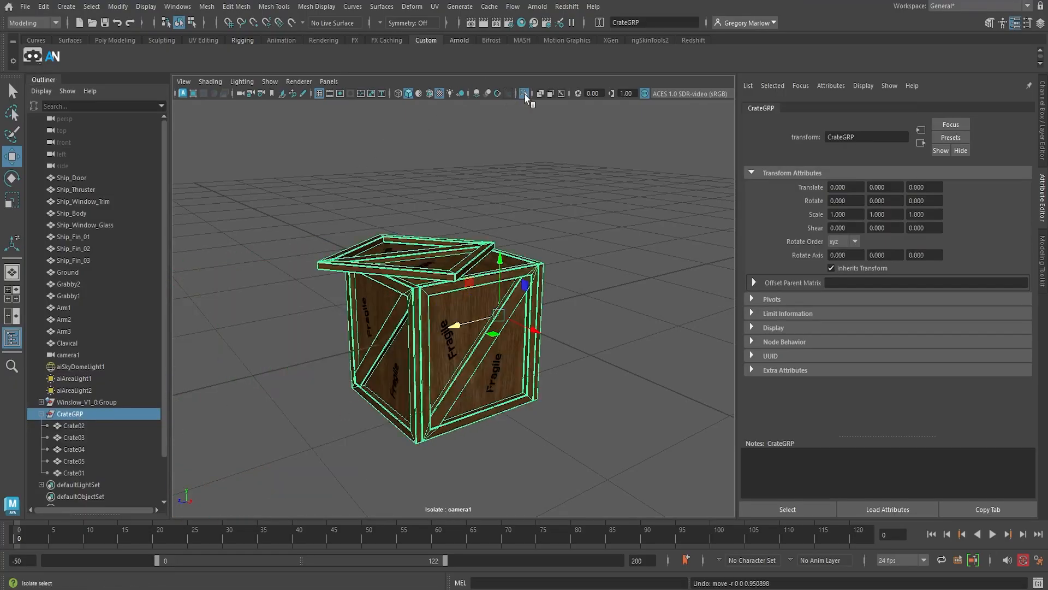
Step: Turn off isolate select and move CrateGRP out in front of the rocket, to about X 9.75, Y 0.52, Z 5.09
left_click(524, 94)
scroll(293, 324, "down", 5)
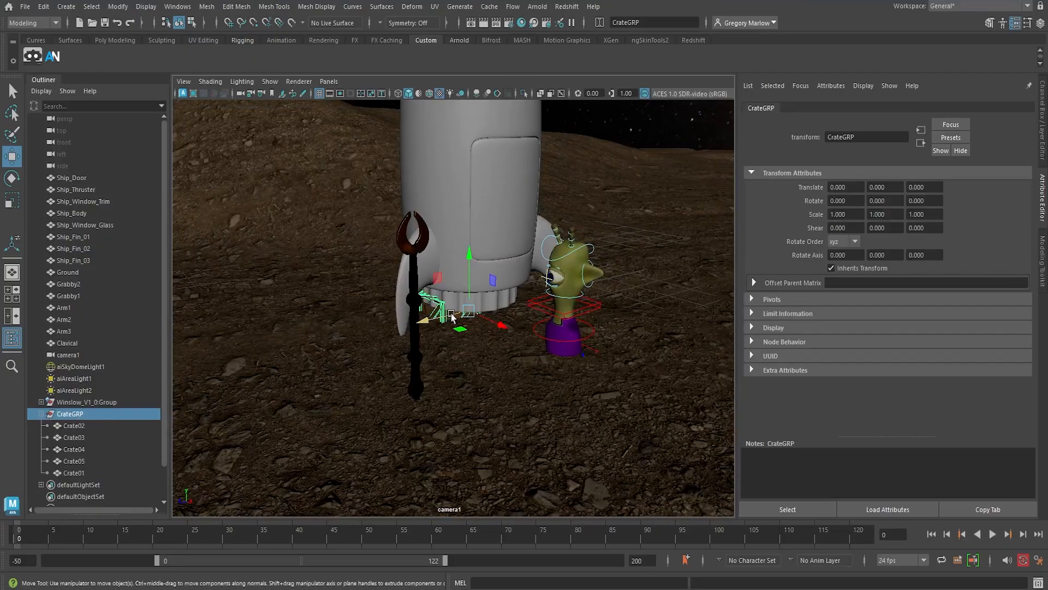
left_click_drag(427, 321, 413, 339)
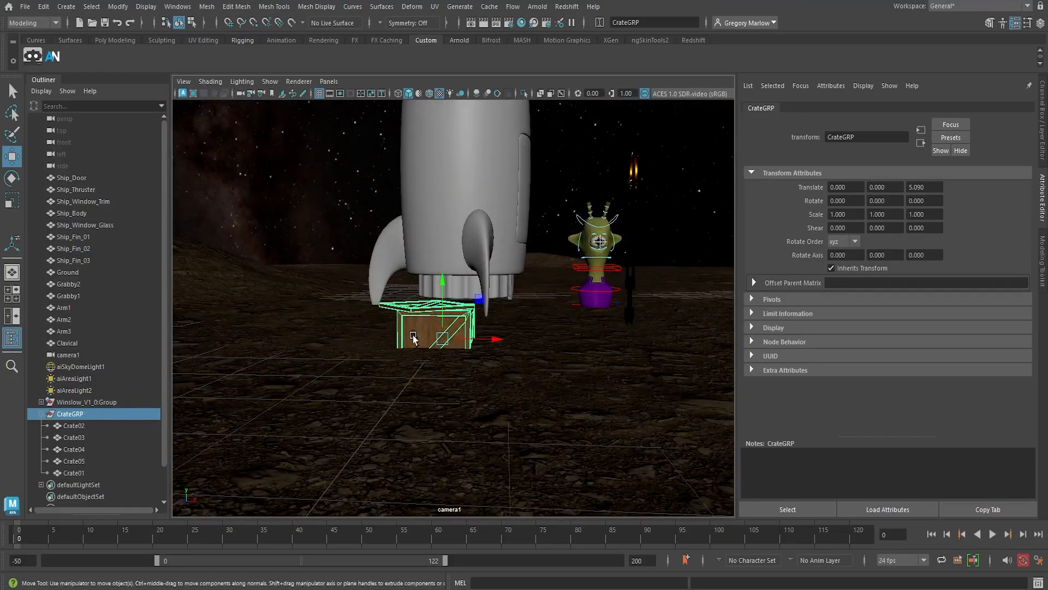
left_click_drag(444, 305, 447, 269)
left_click_drag(495, 303, 596, 345)
Step: Raise CrateGRP slightly to about Y 0.61 so the crate sits on the ground surface
right_click_drag(596, 346, 381, 365, "alt")
left_click_drag(382, 366, 412, 445, "alt")
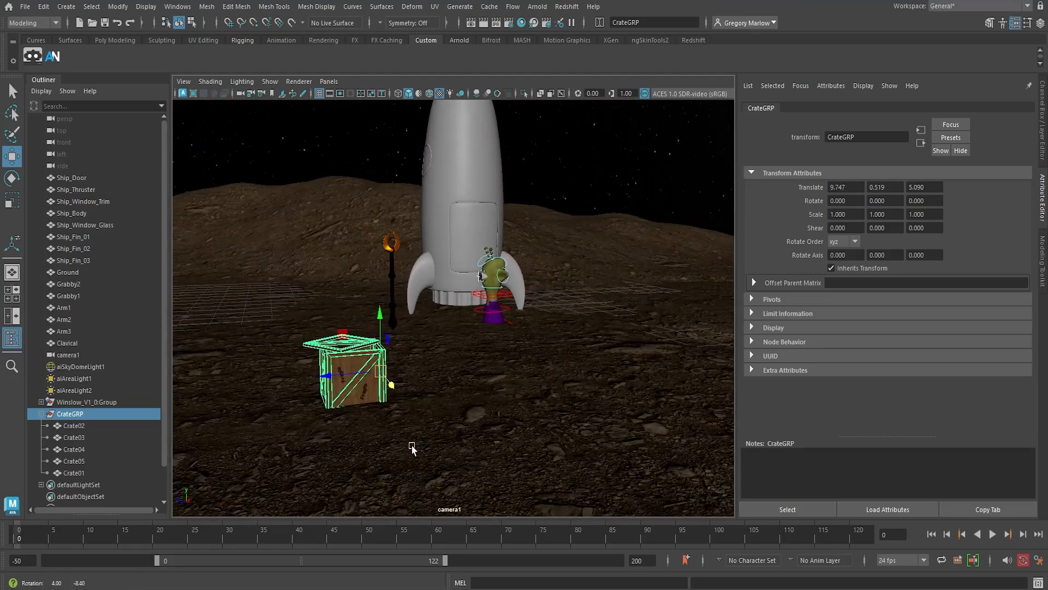
right_click_drag(412, 445, 473, 415, "alt")
middle_click_drag(473, 415, 501, 384, "alt")
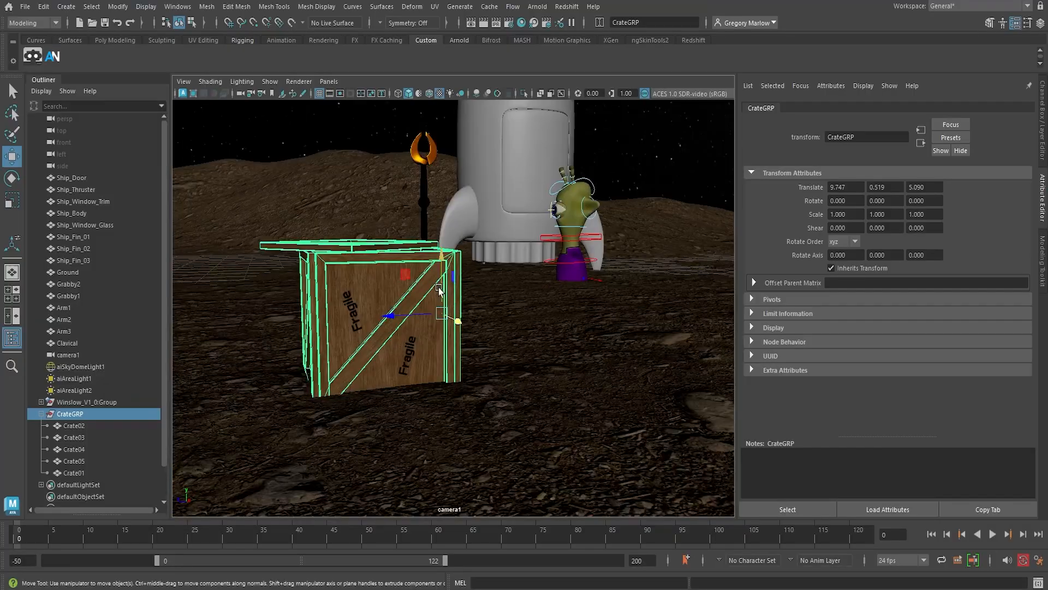
left_click_drag(439, 290, 380, 306)
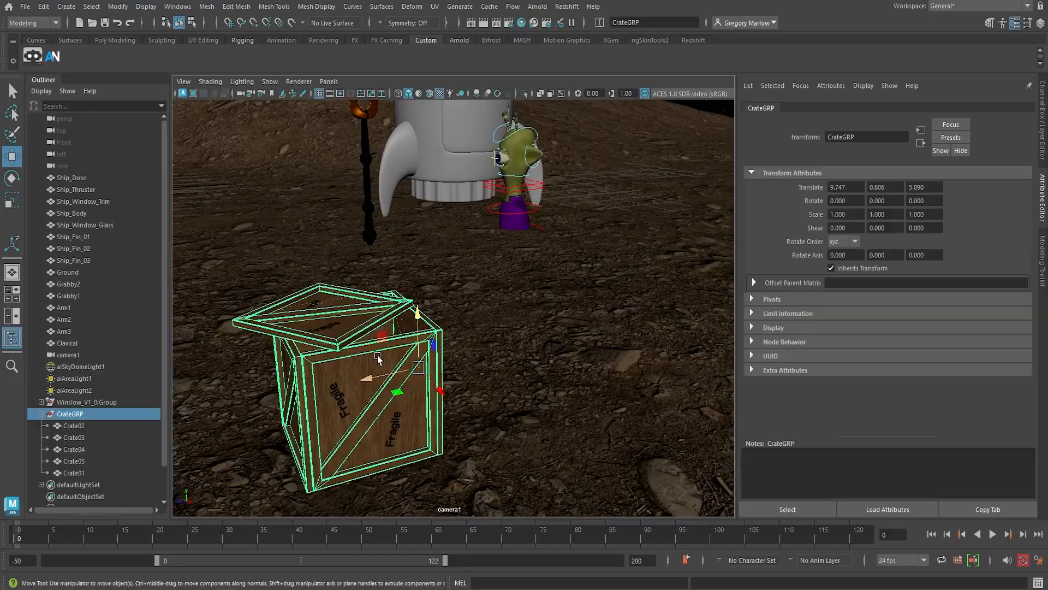
Step: Select the crate's lid panel, open the Arnold RenderView, and start a live render of the scene
left_click(352, 339)
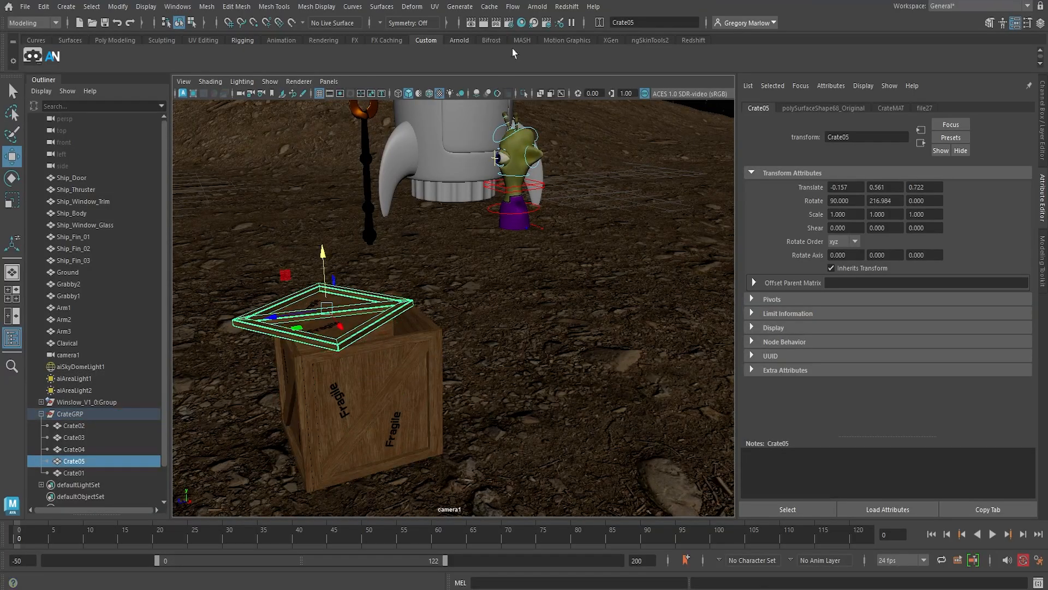
left_click(538, 6)
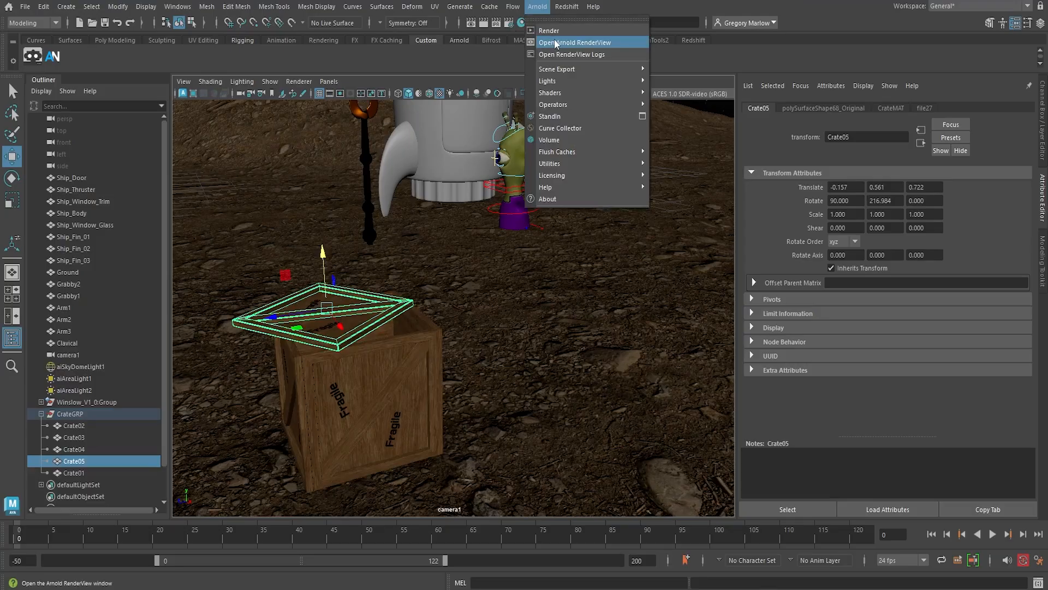
left_click(554, 42)
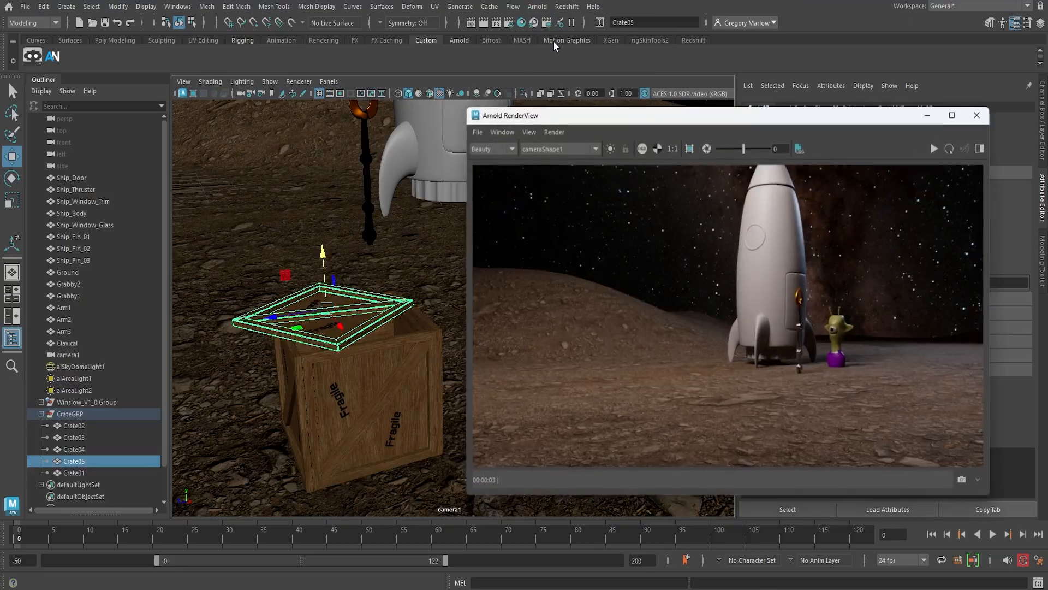
left_click(934, 148)
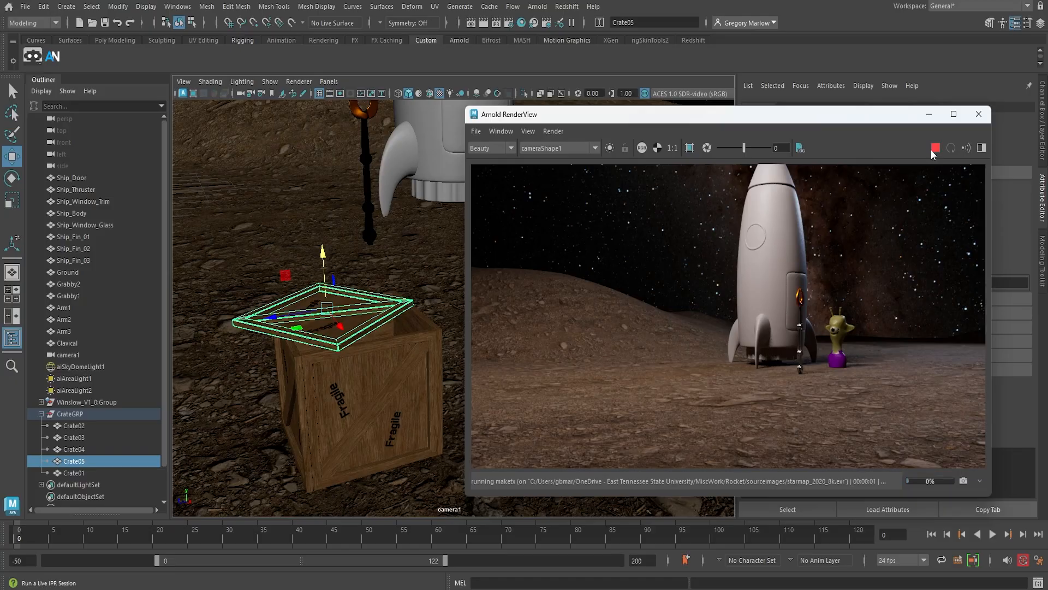